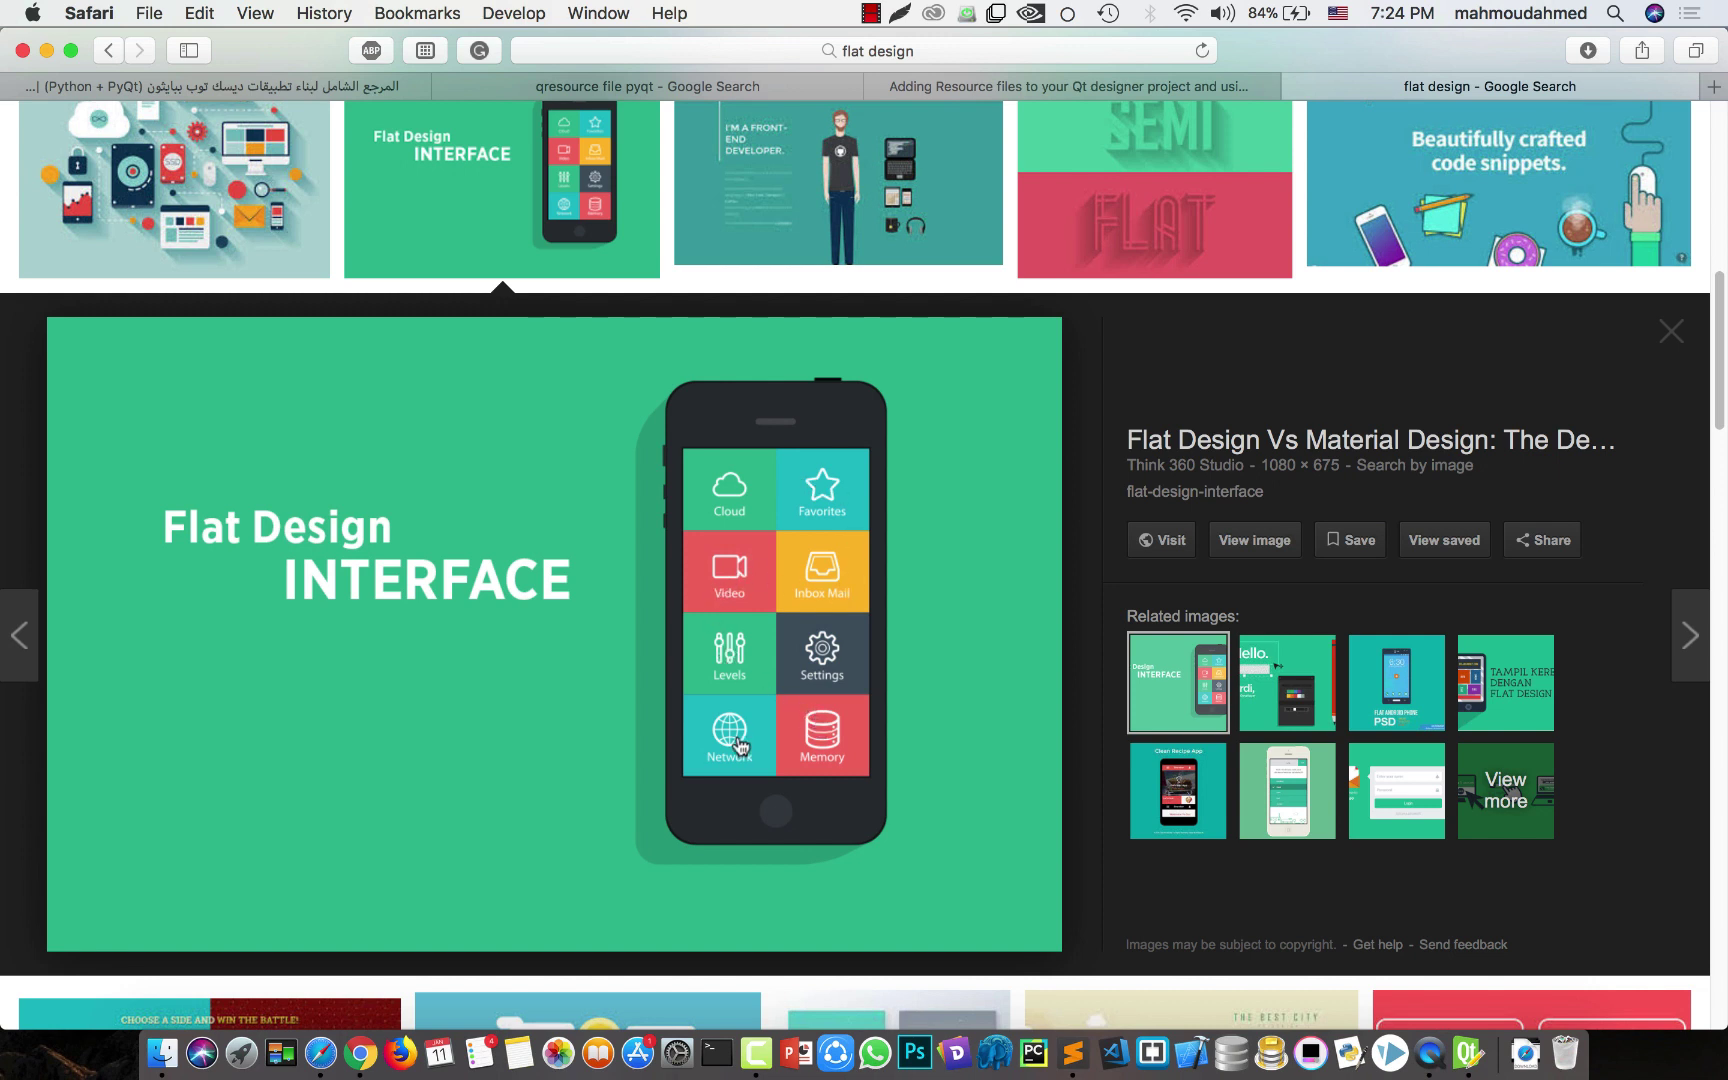
- Browse the flat design image results and related phone interface examples for inspiration, including the colour-block menu layouts, and put the browser away
{"action": "left_click", "coordinate": [1672, 331]}
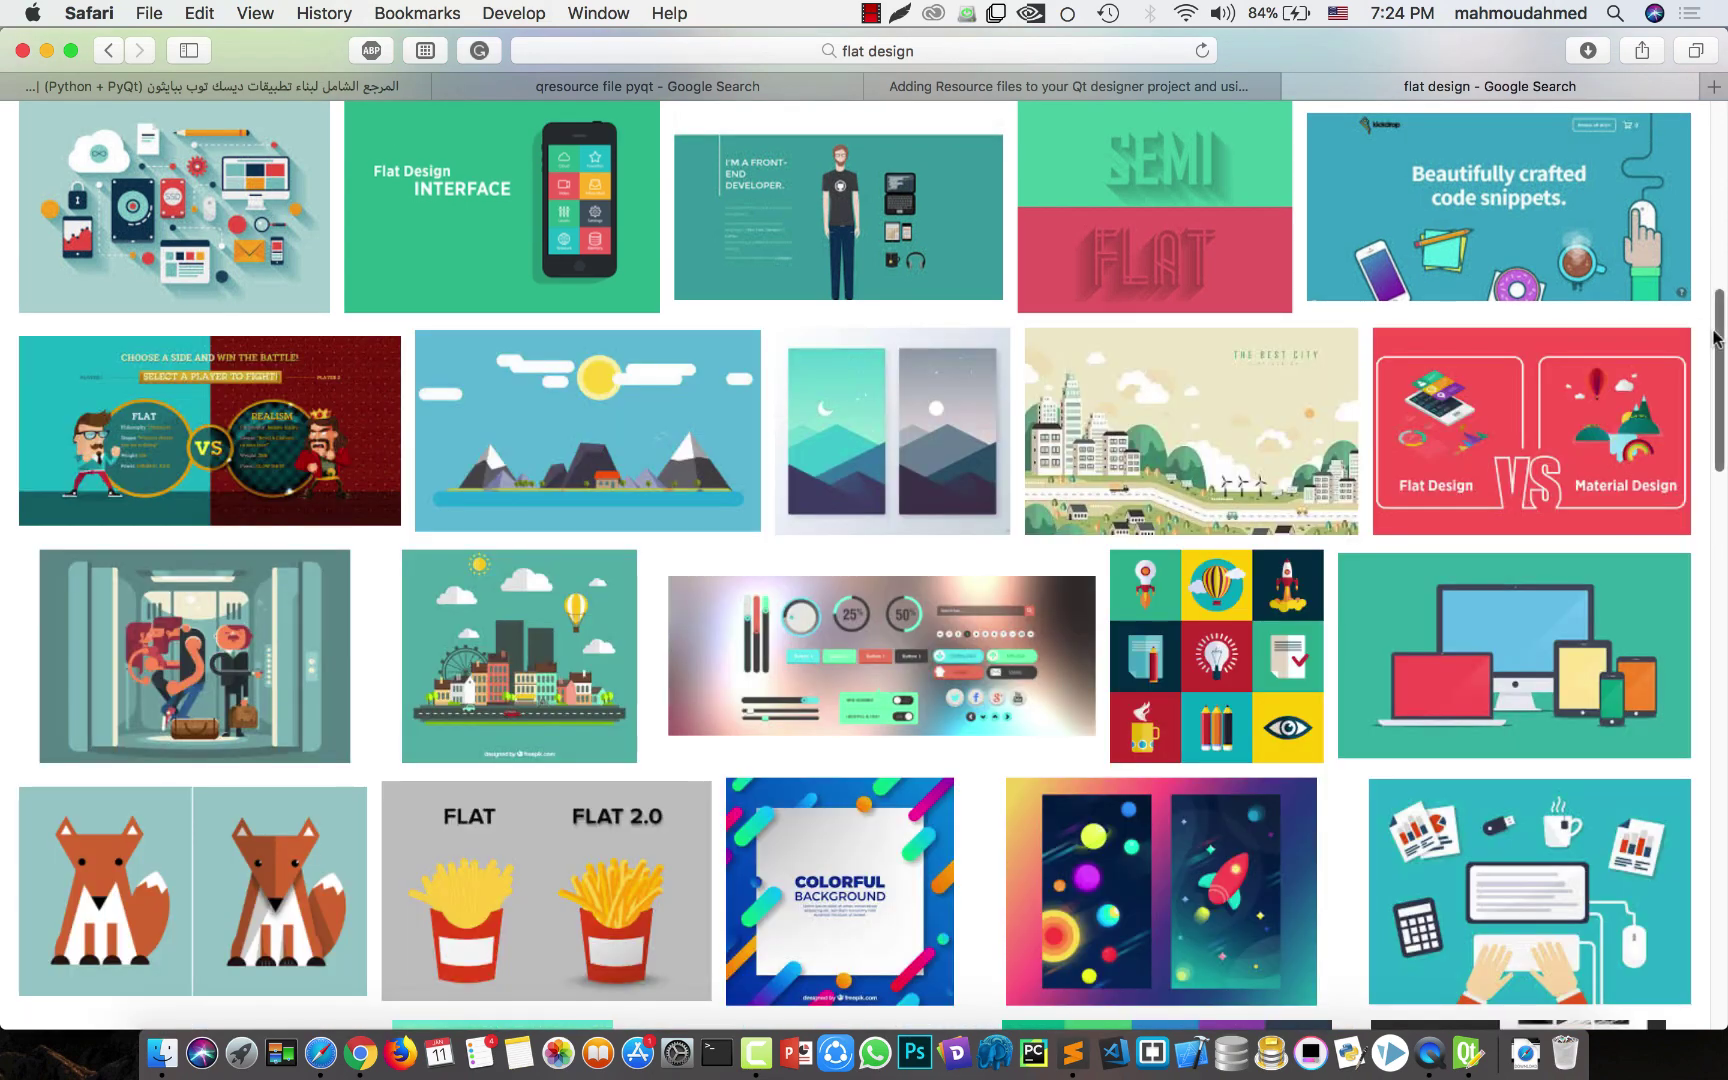
{"action": "left_click_drag", "start_coordinate": [1710, 341], "coordinate": [1724, 600]}
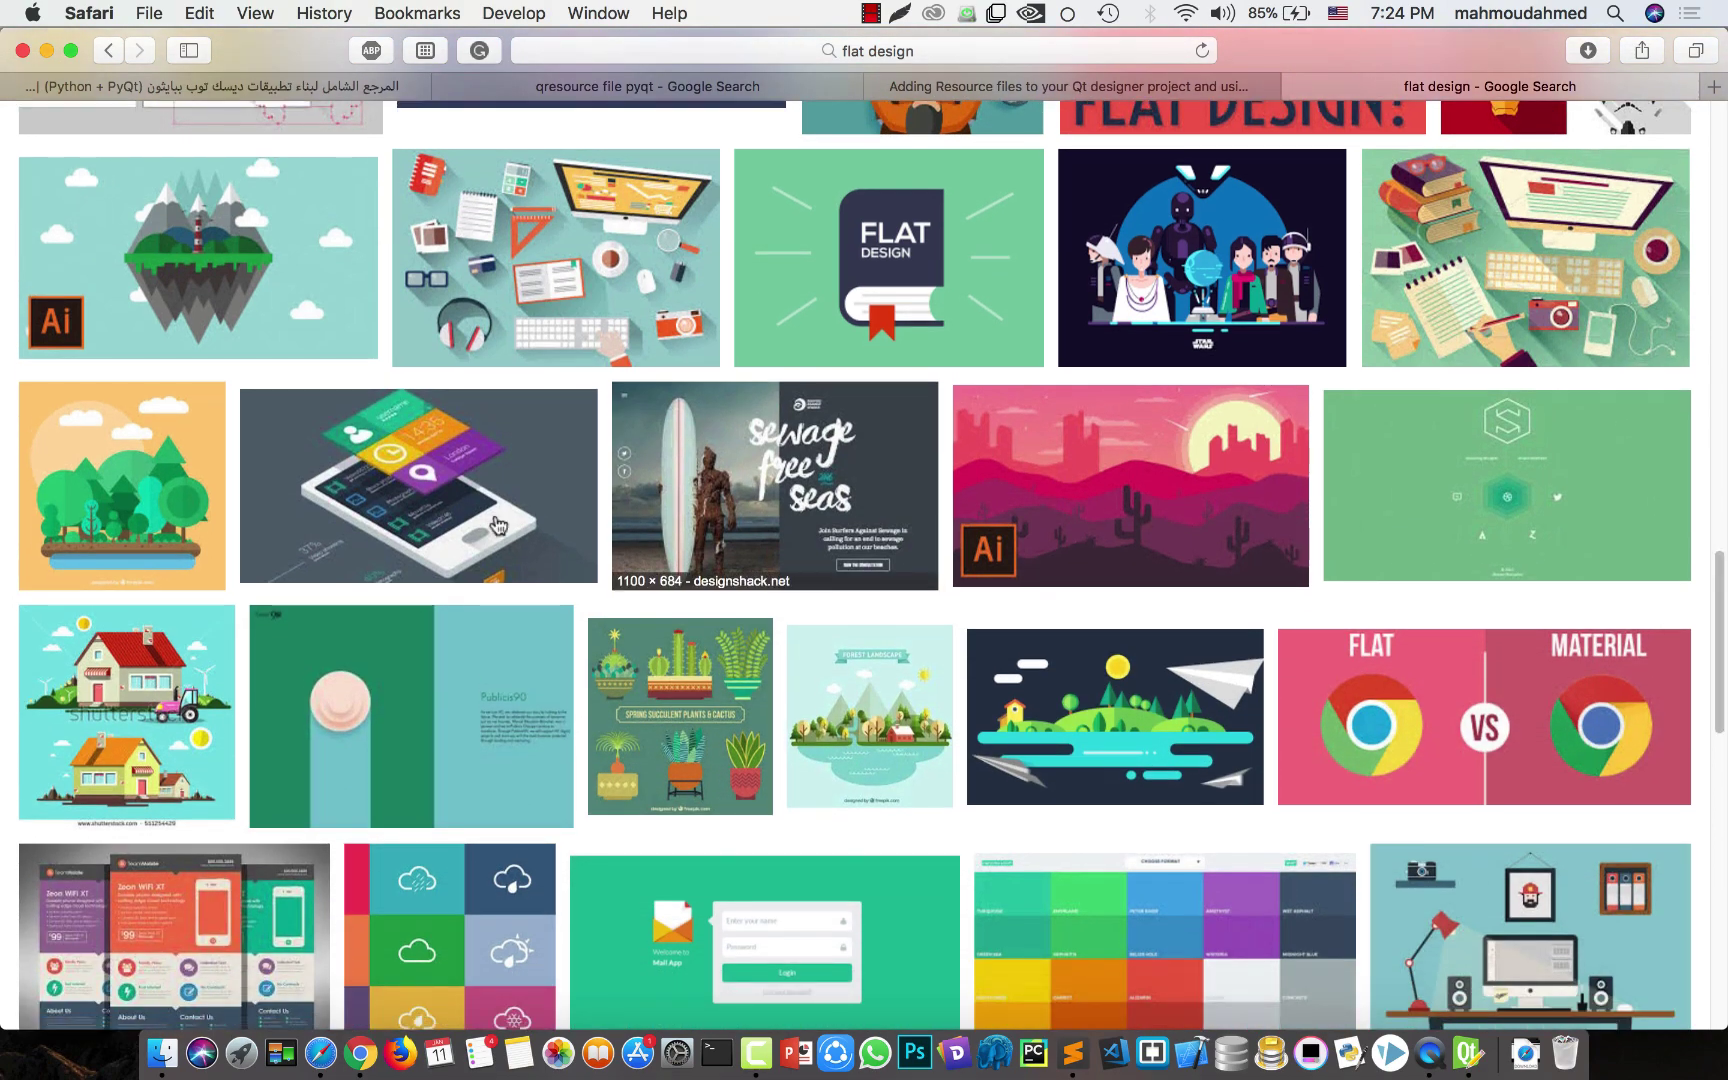
{"action": "left_click", "coordinate": [435, 522]}
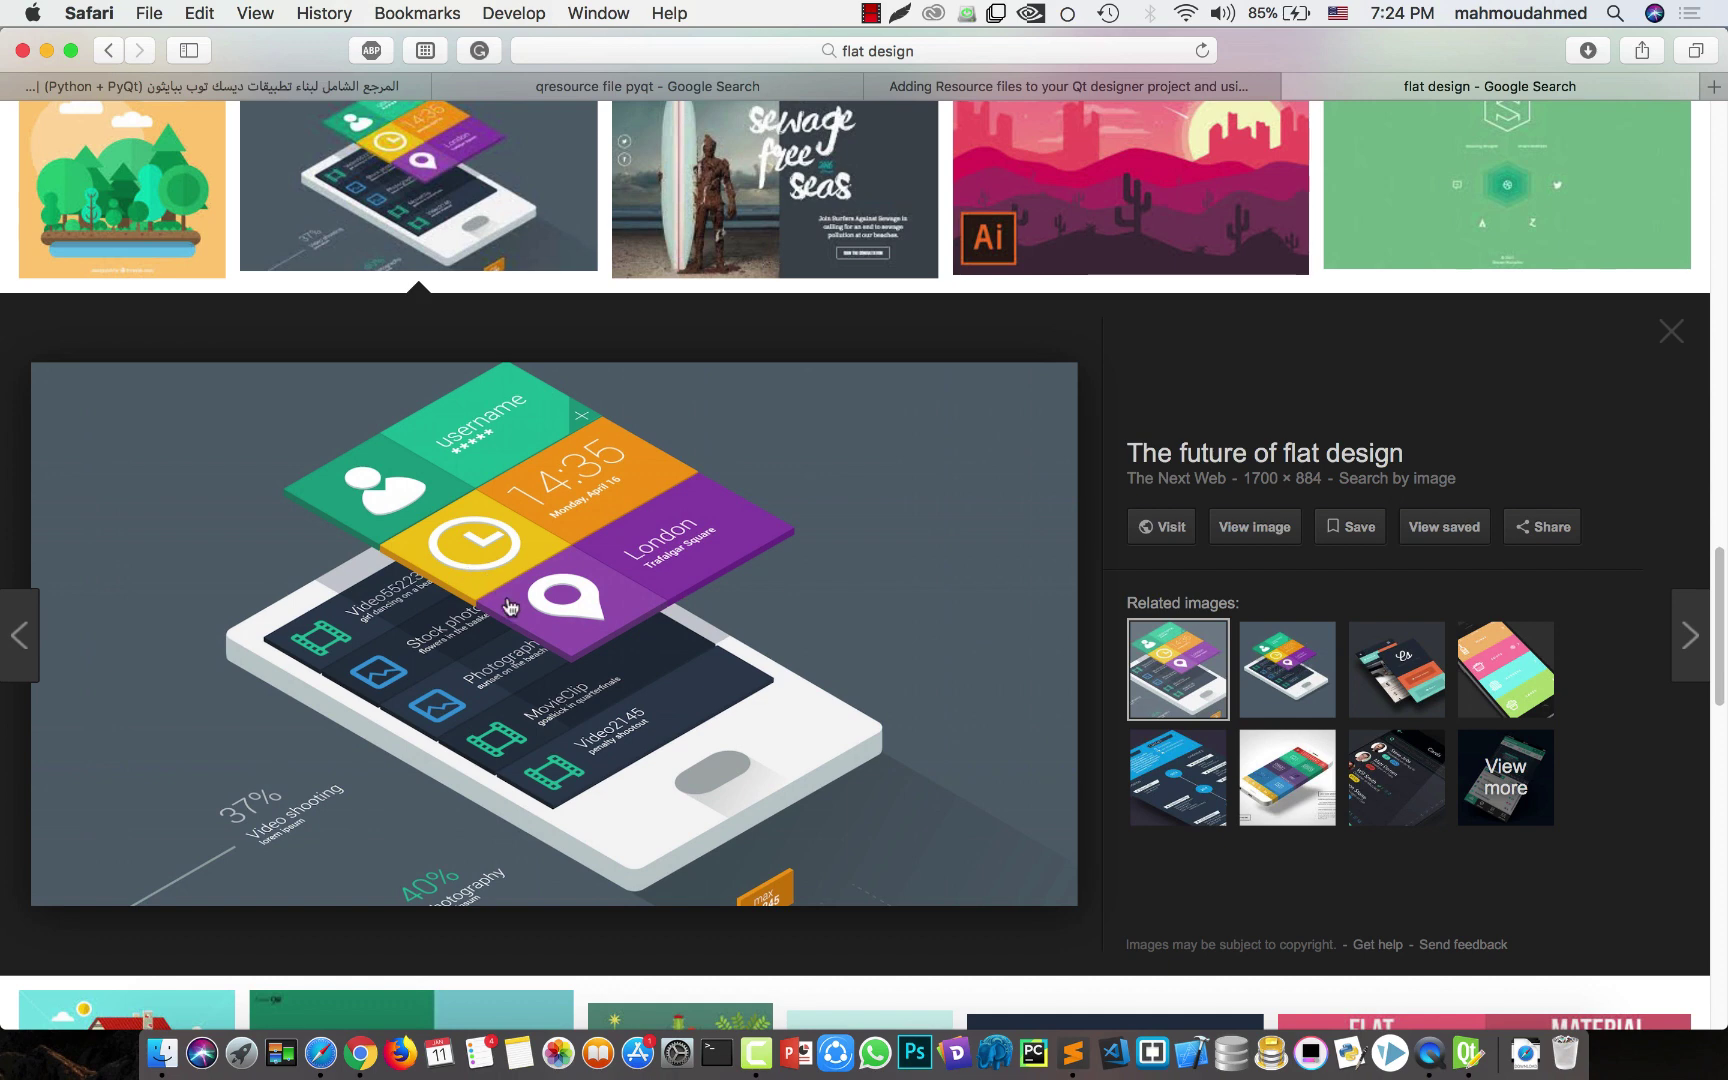
{"action": "left_click", "coordinate": [1503, 786]}
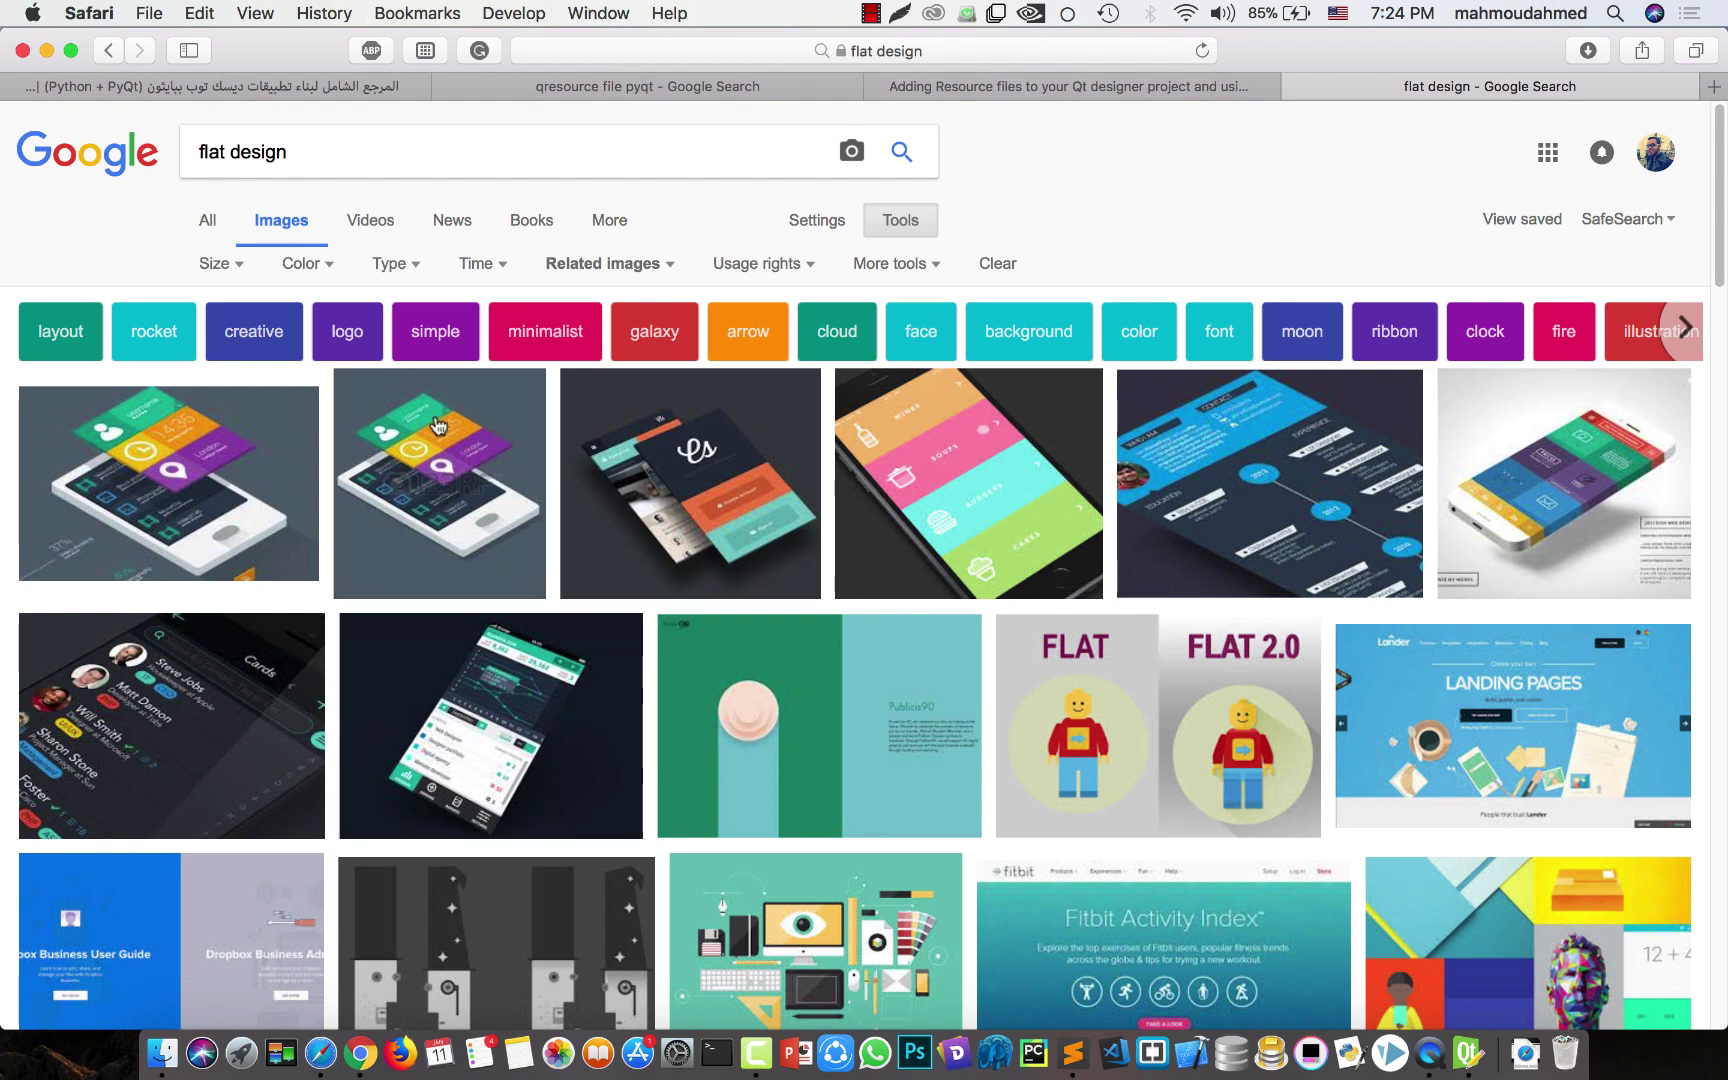
{"action": "left_click", "coordinate": [978, 470]}
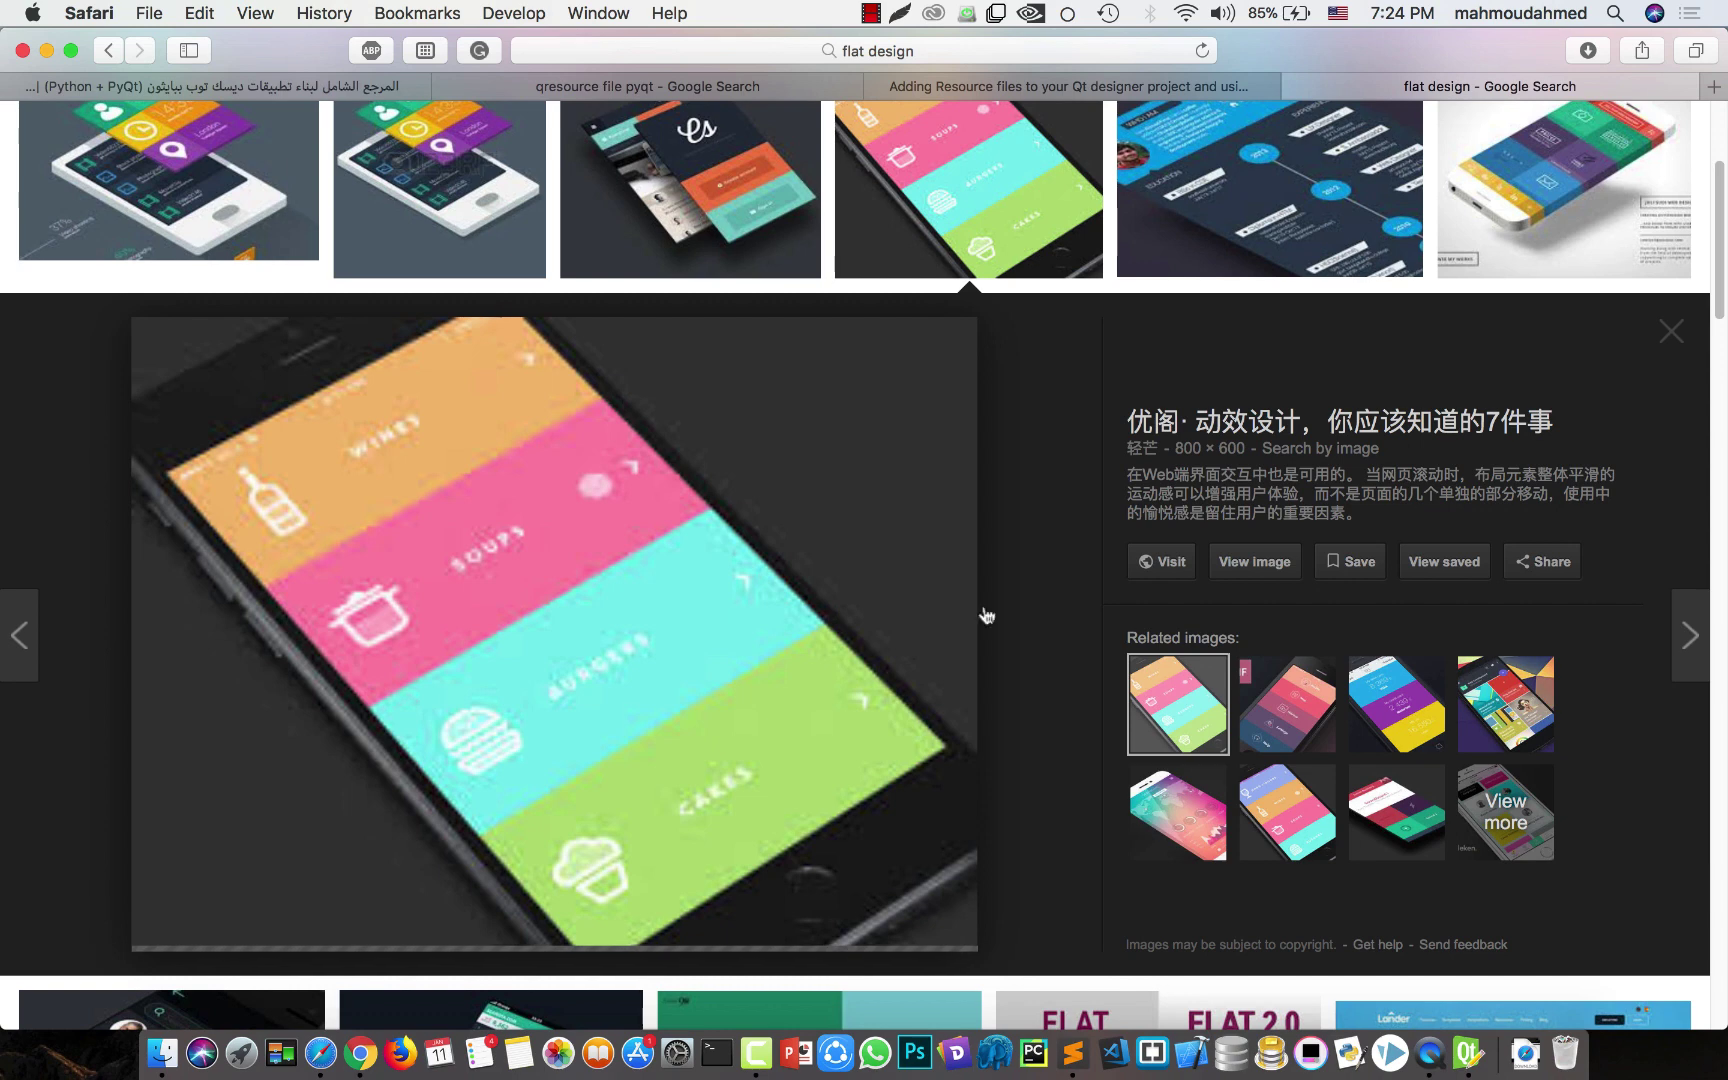
{"action": "left_click", "coordinate": [1368, 718]}
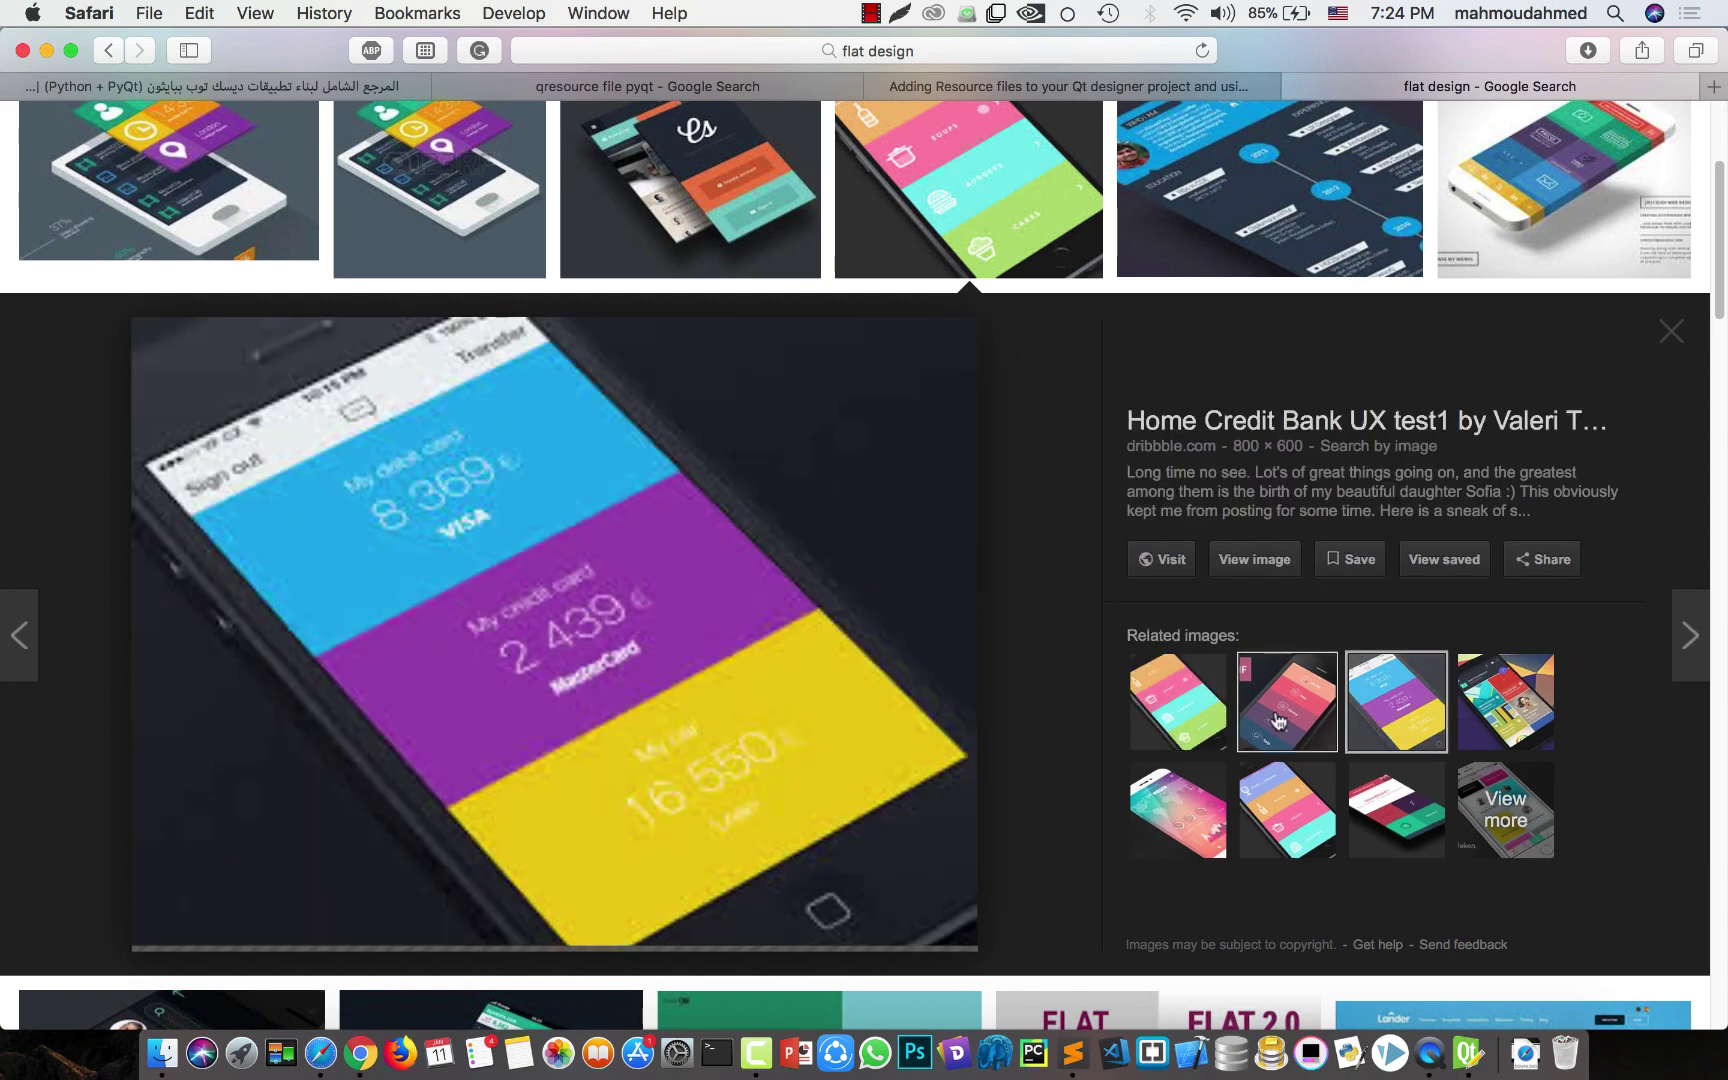
{"action": "left_click", "coordinate": [1278, 720]}
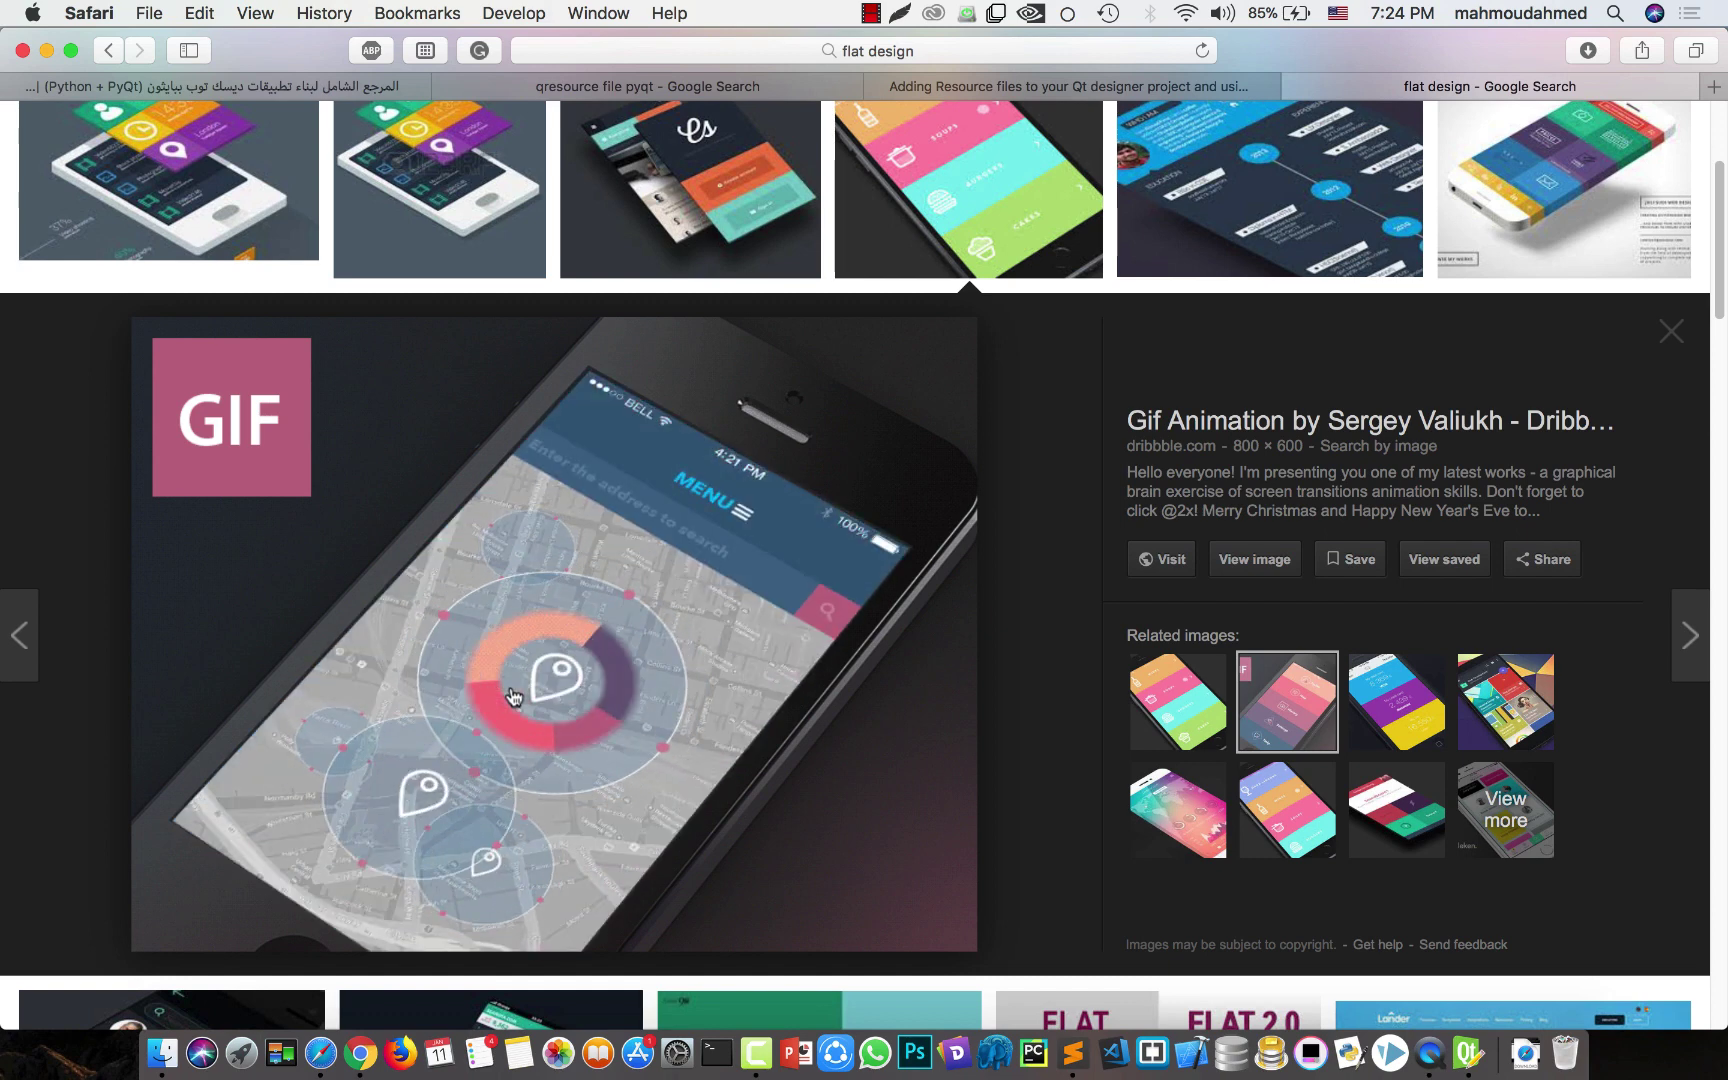
{"action": "left_click", "coordinate": [46, 50]}
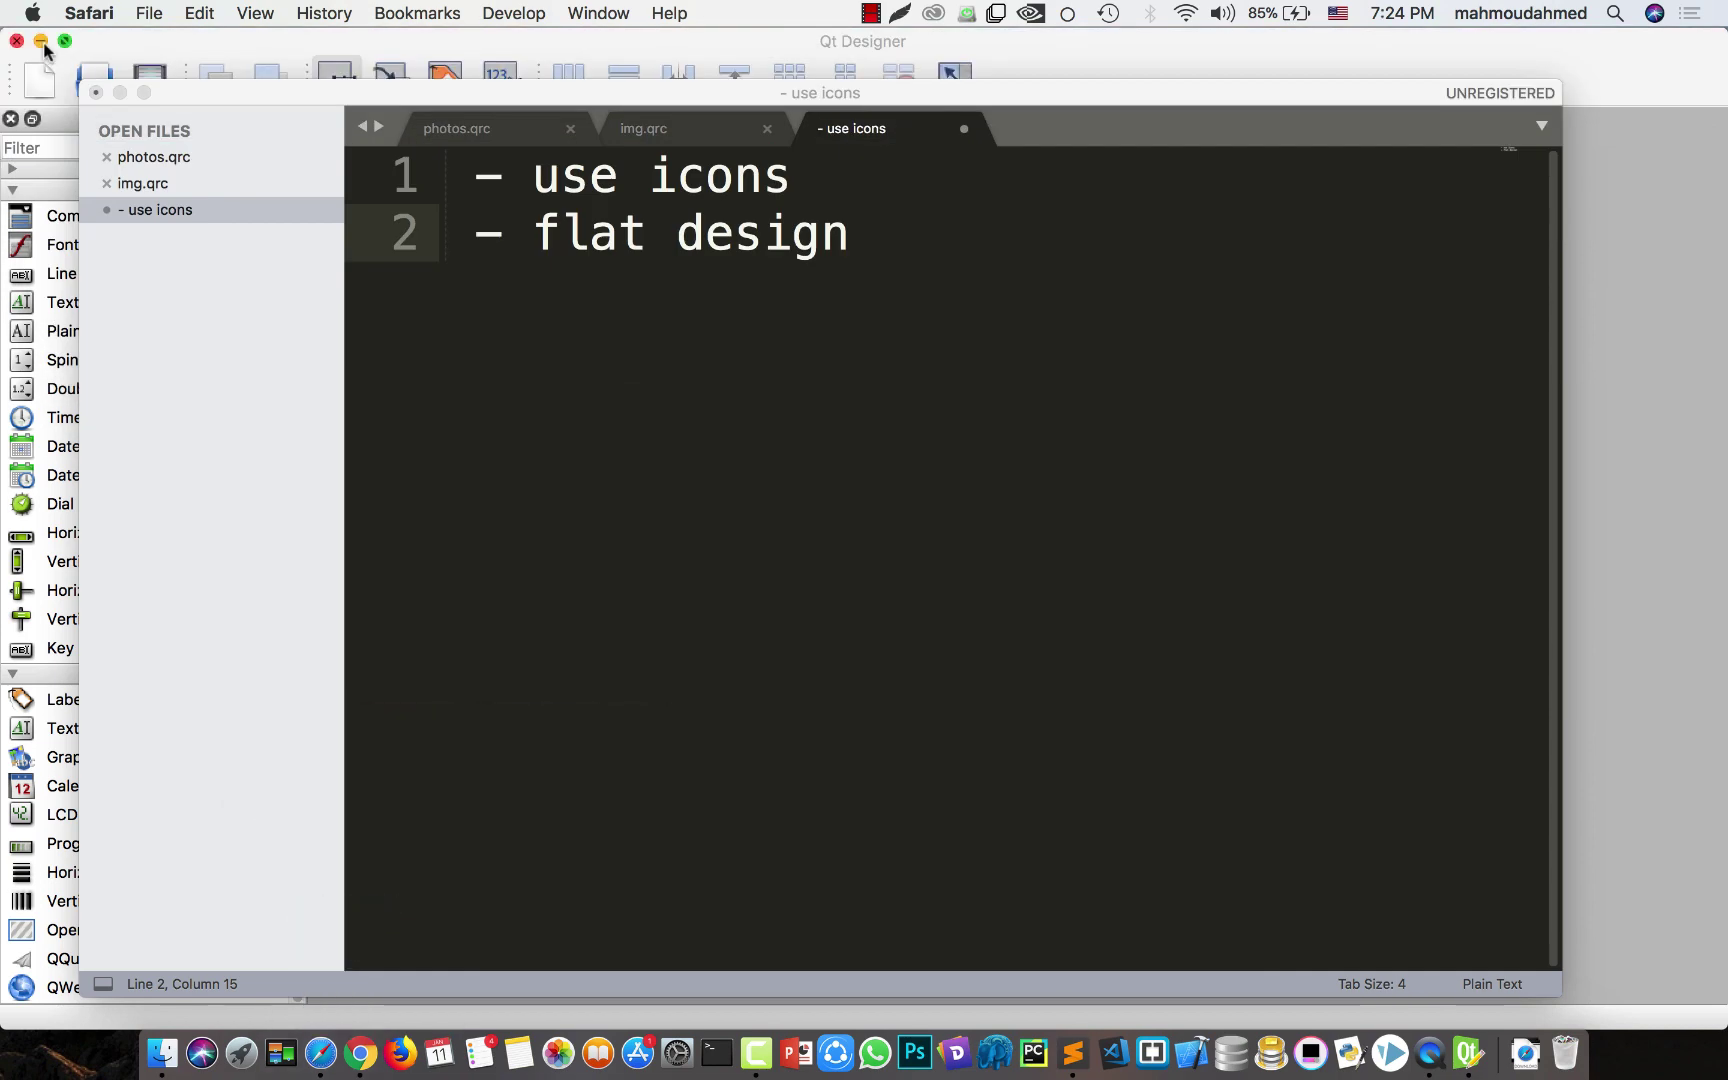
- Switch to QuickTime Player to review the AQua Downloader interface in app.mp4, and minimise the video
{"action": "left_click", "coordinate": [849, 233]}
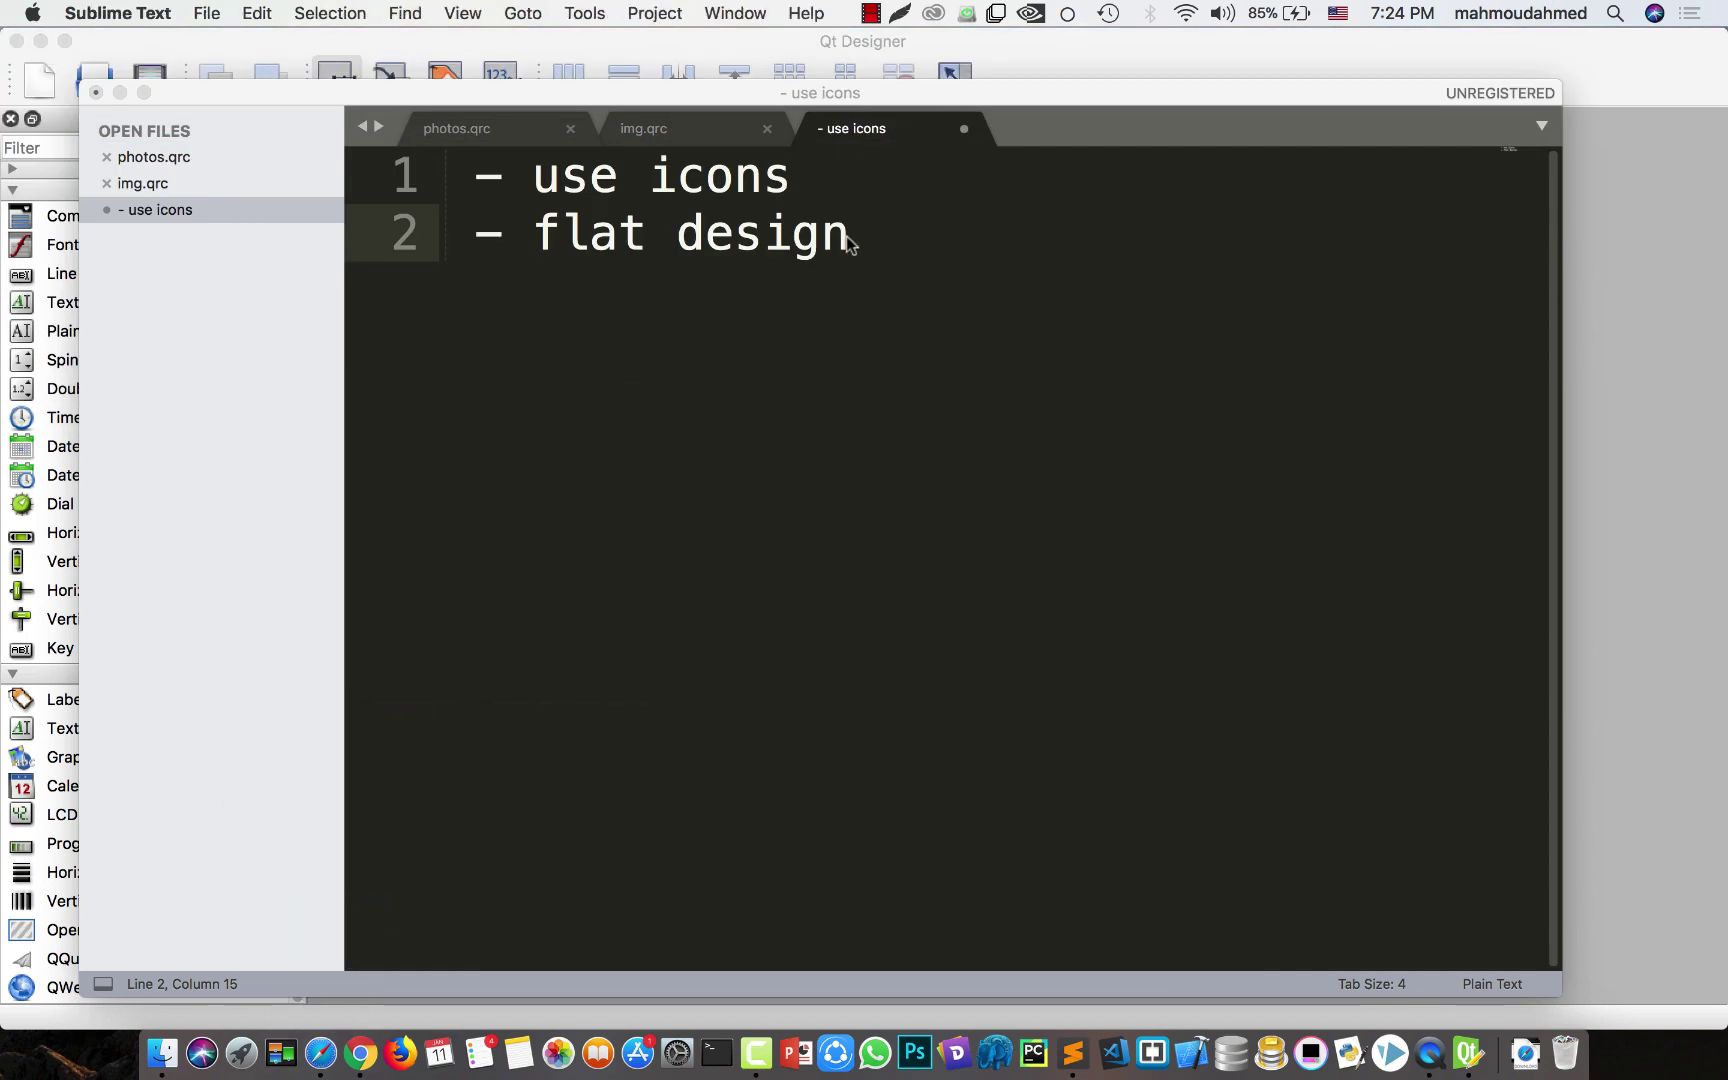
{"action": "left_click", "coordinate": [1429, 1053]}
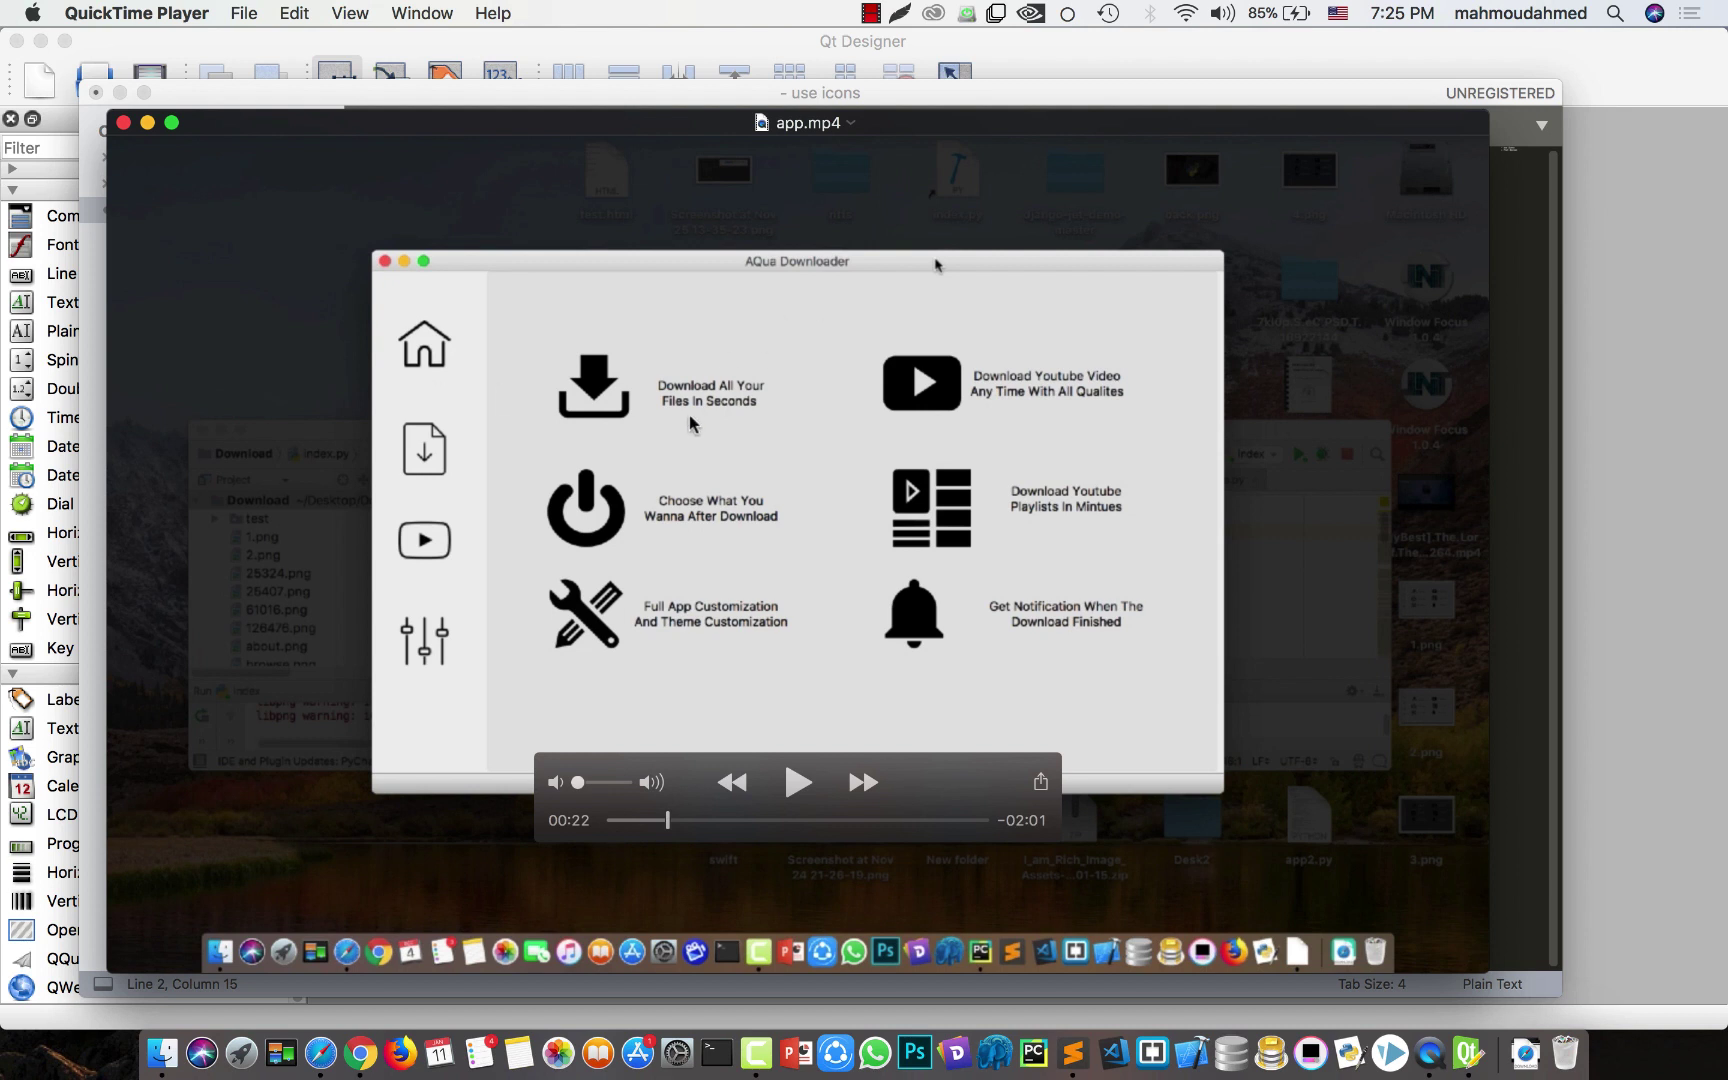
{"action": "left_click", "coordinate": [148, 124]}
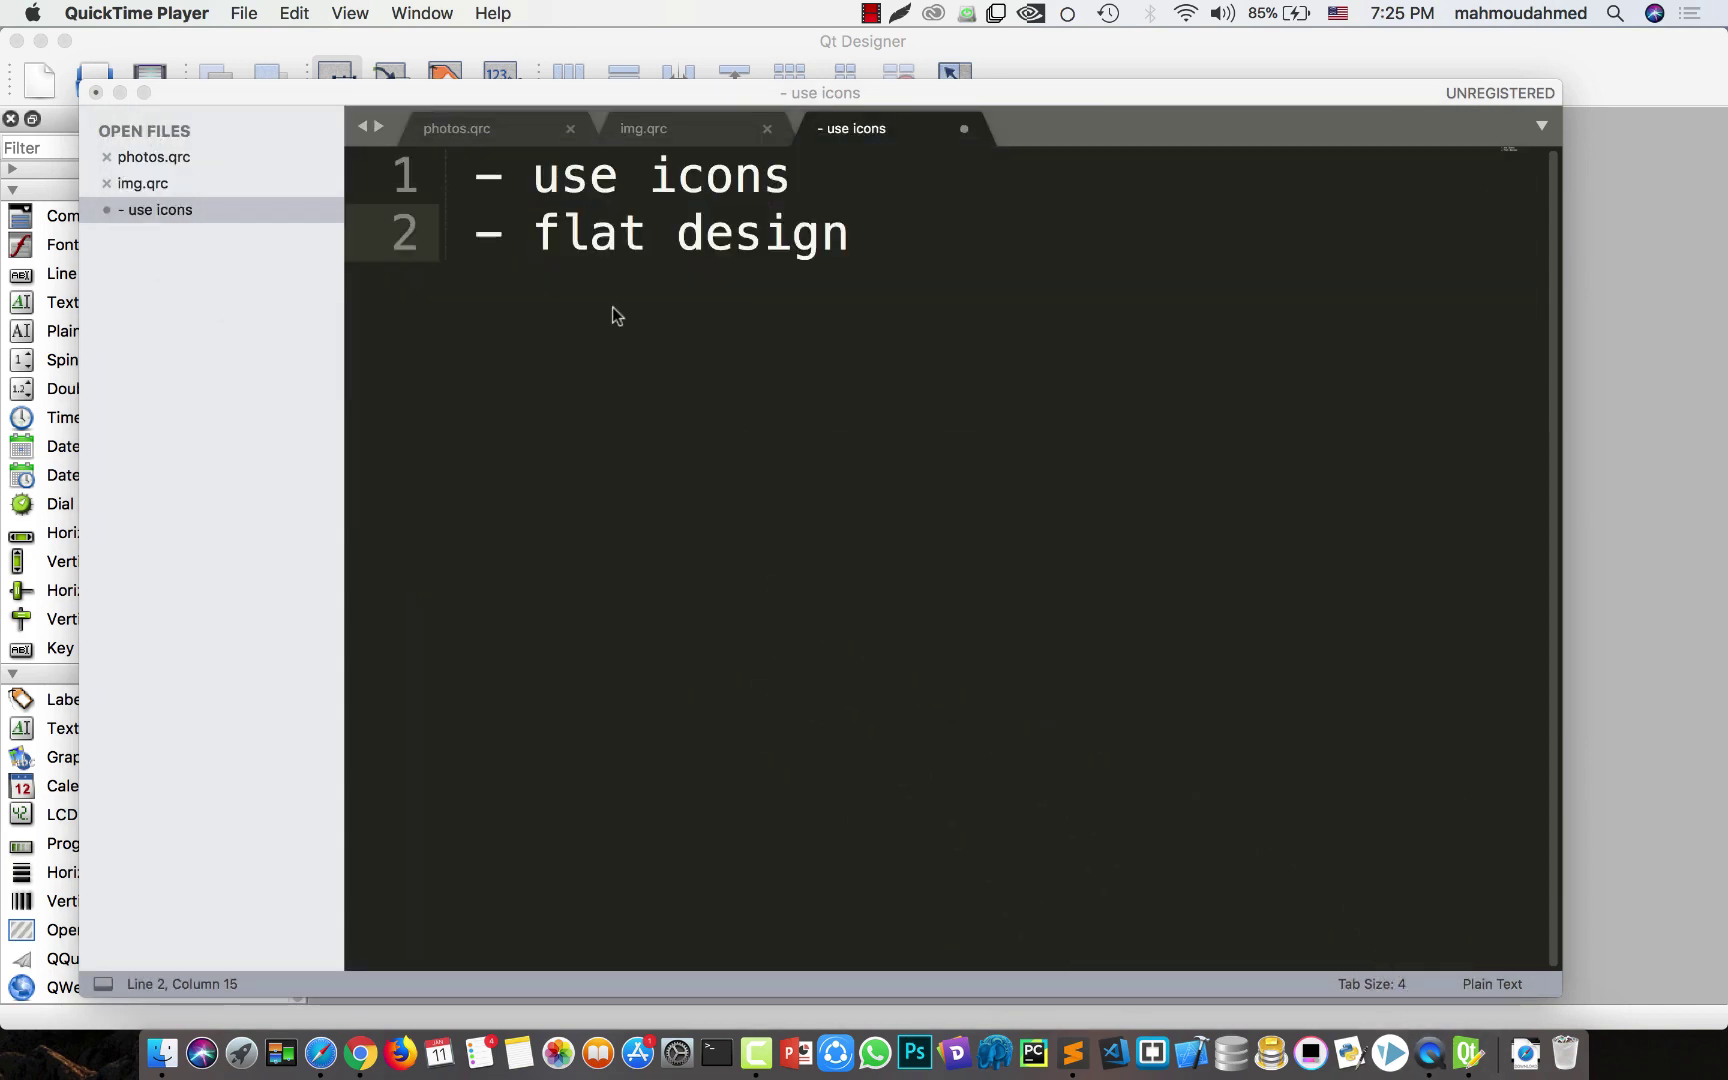
- Add "- make it simple" as the third line of the Sublime Text design notes
{"action": "left_click", "coordinate": [913, 248]}
{"action": "key", "text": "Return"}
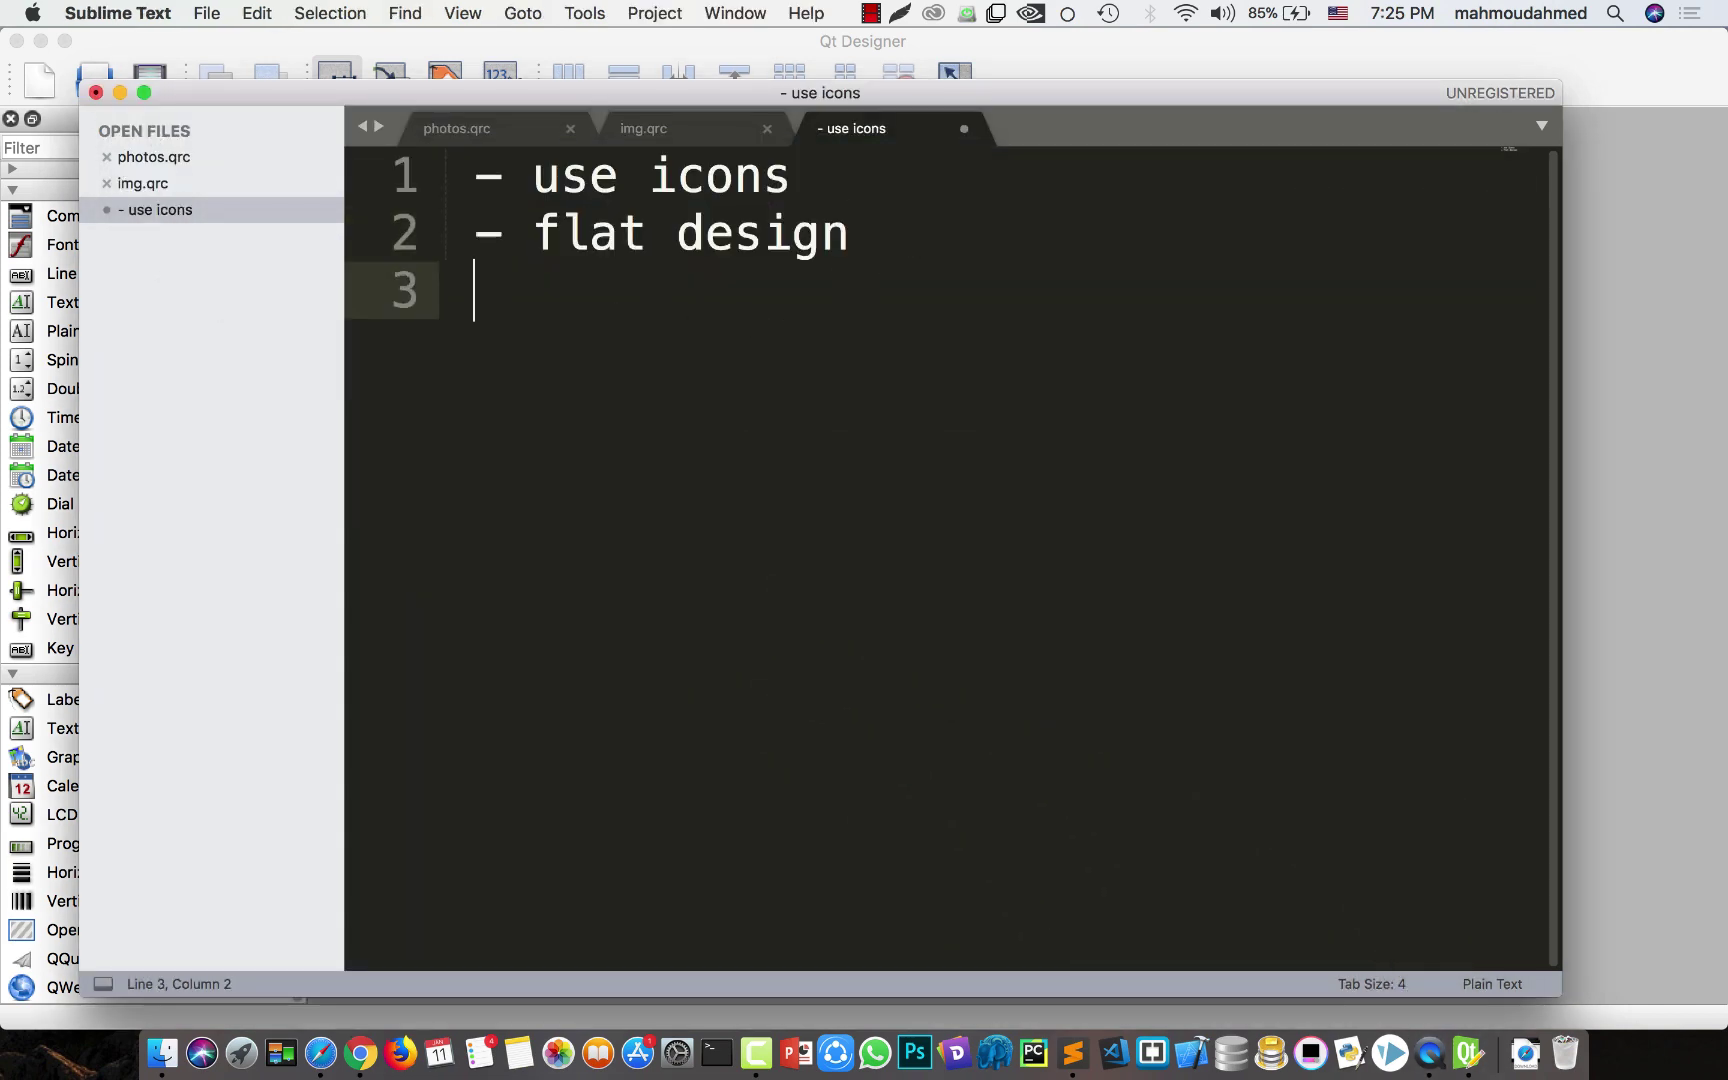
{"action": "type", "text": "-"}
{"action": "type", "text": "mak"}
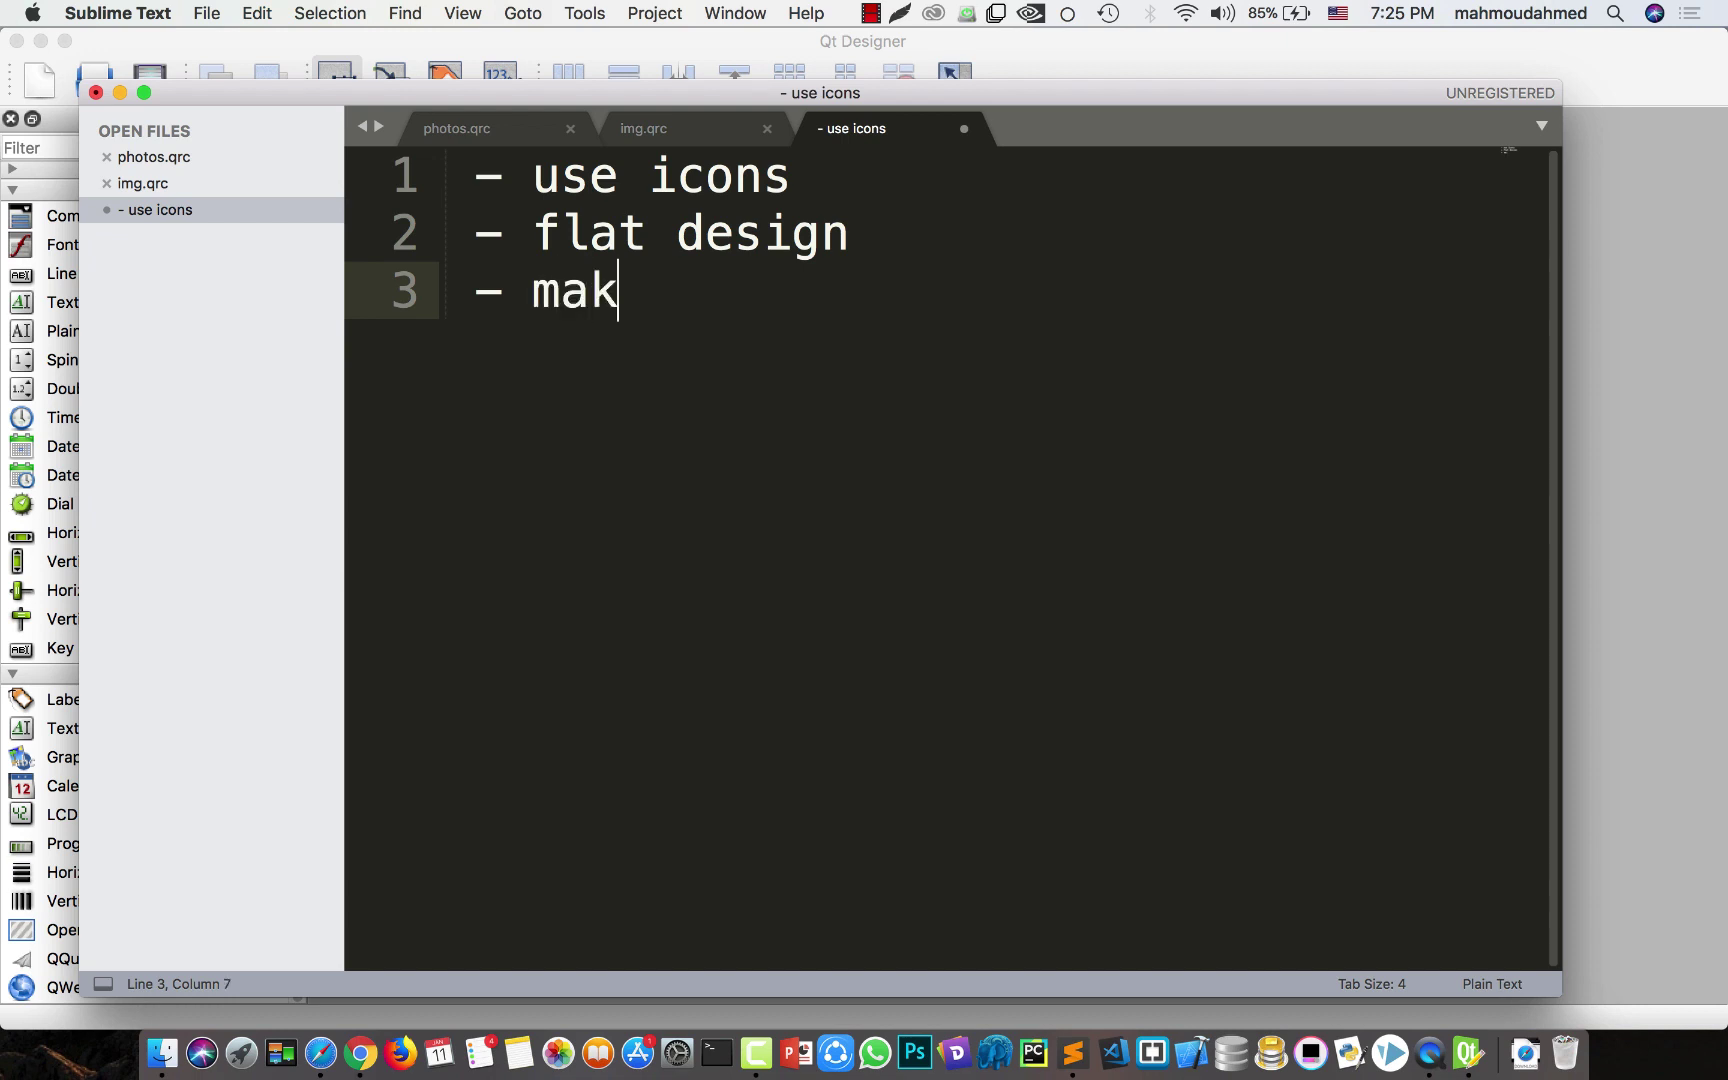
{"action": "type", "text": "e it simple"}
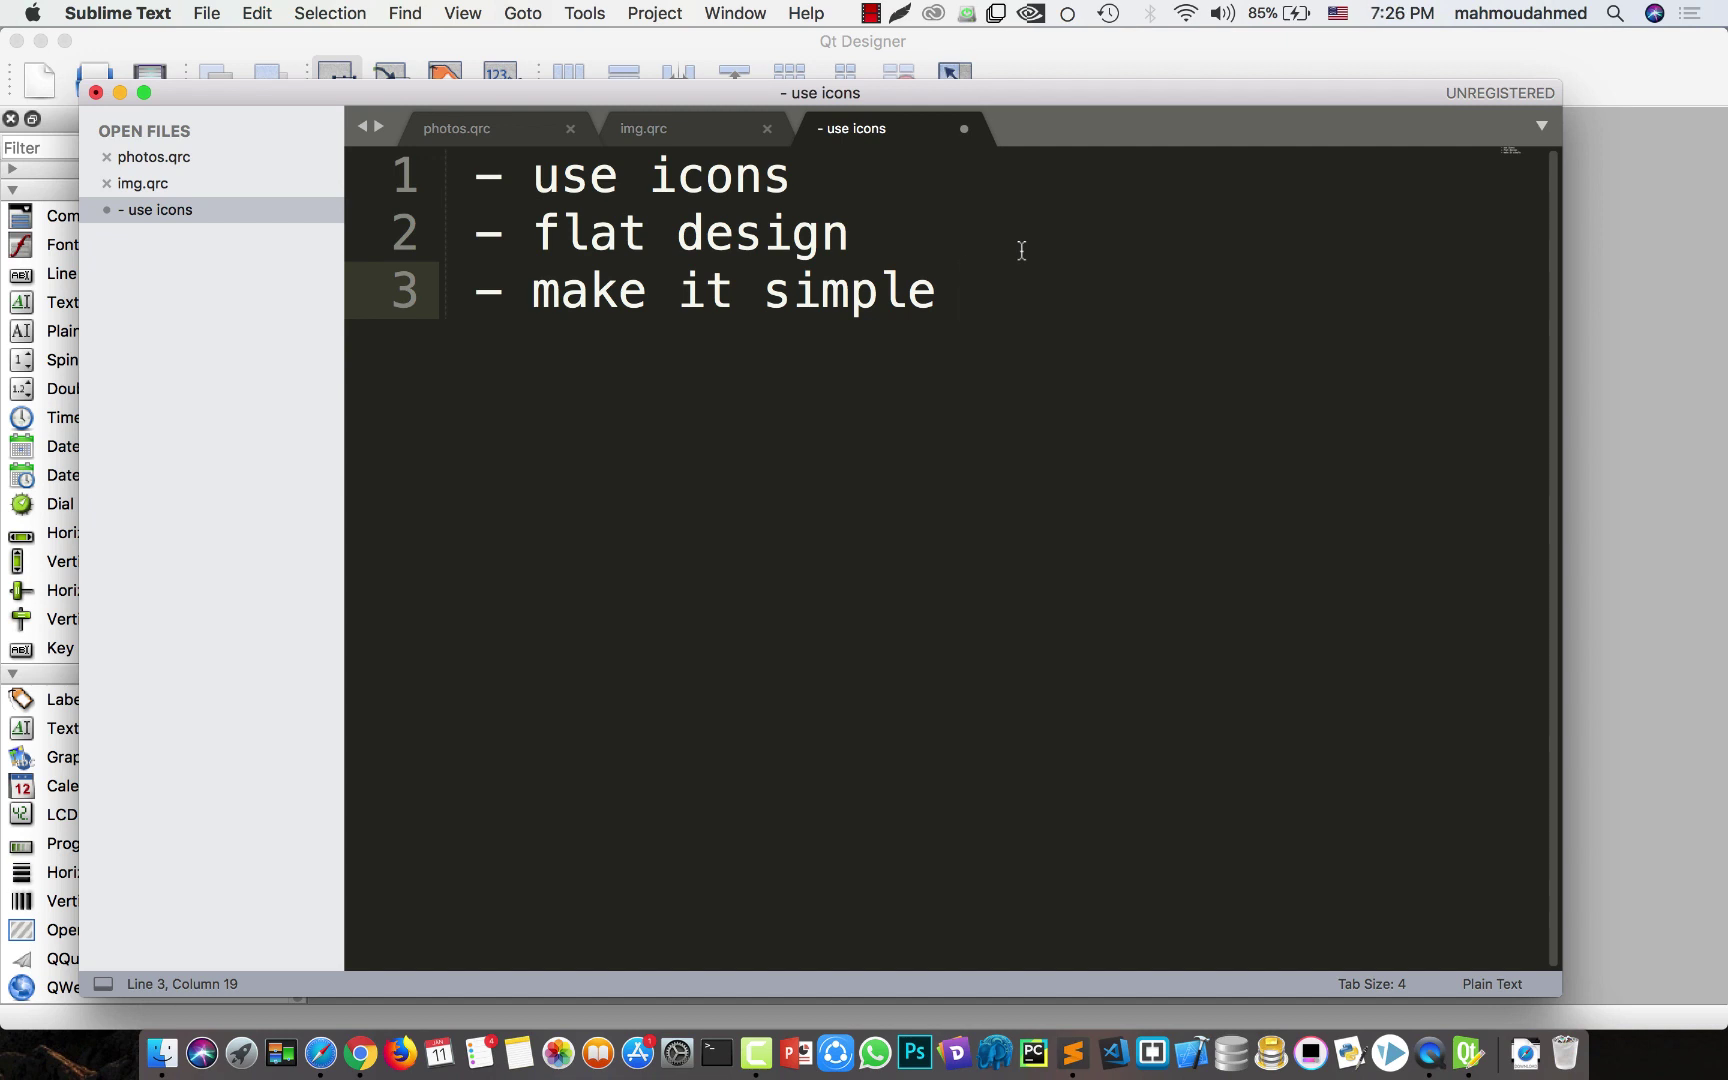
- Add "- use tooltip" as the fourth line of the notes
{"action": "key", "text": "Return"}
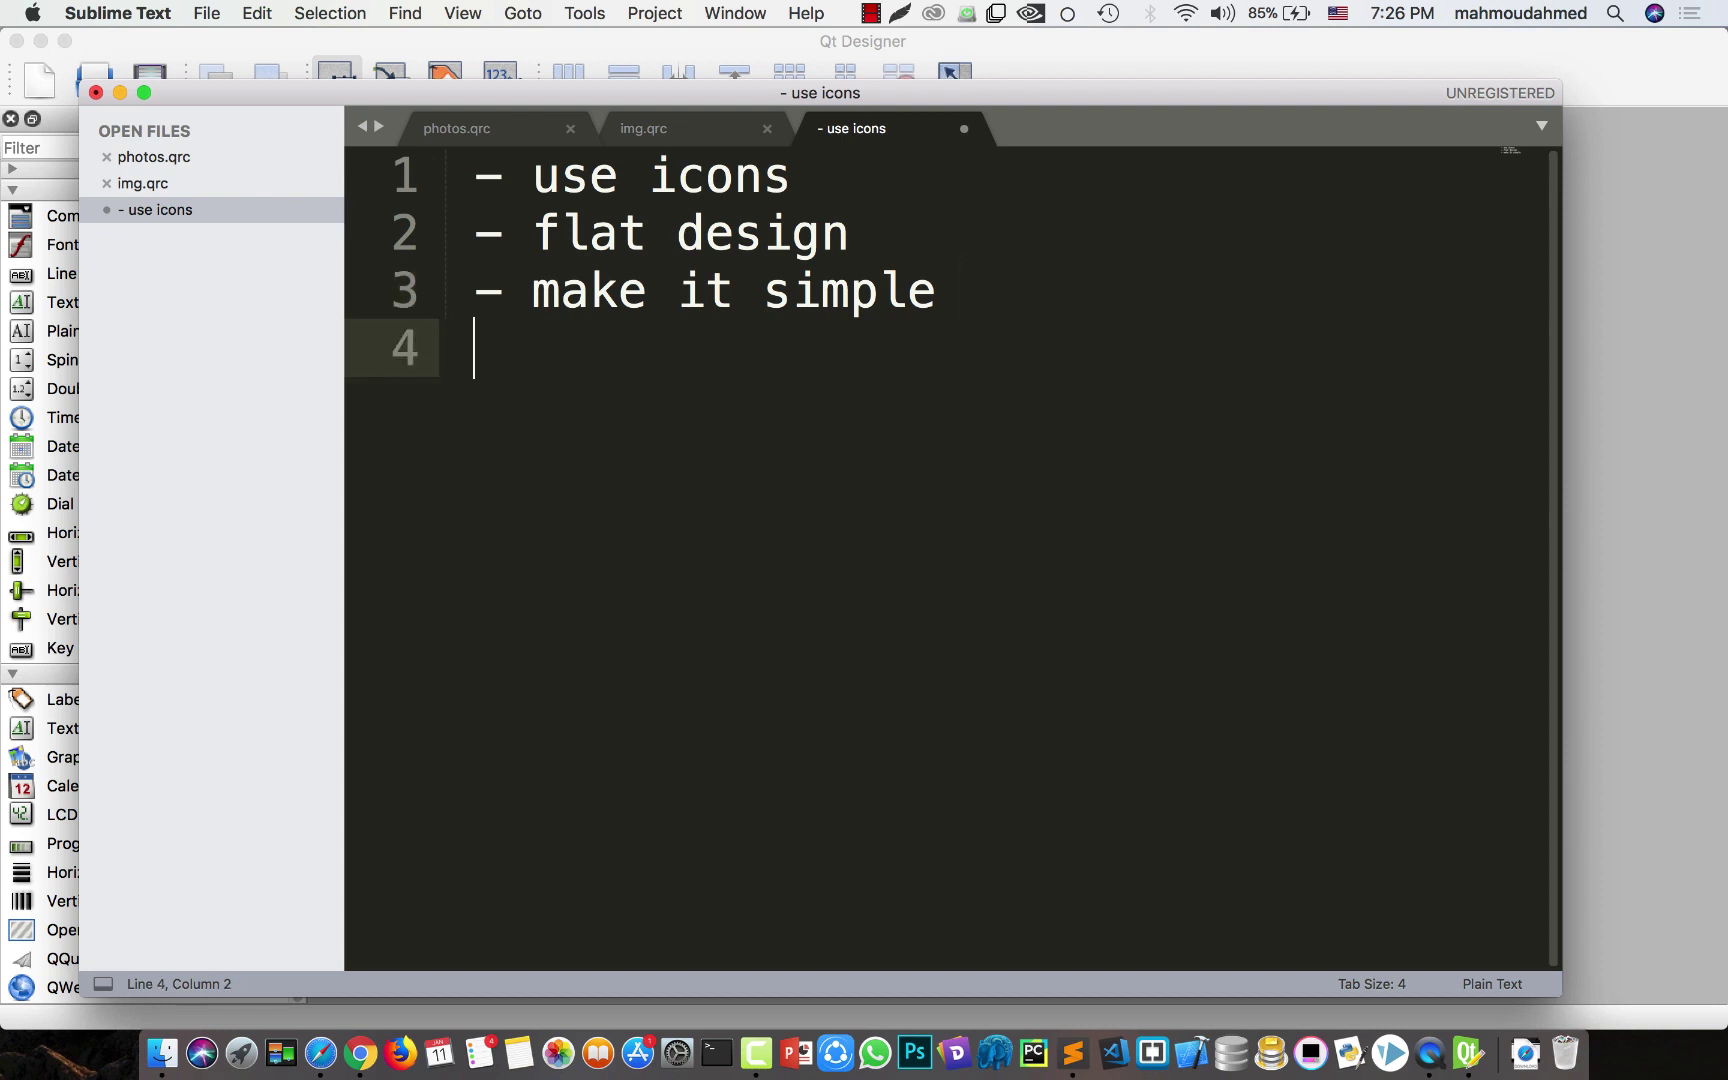
{"action": "type", "text": "- use toolti"}
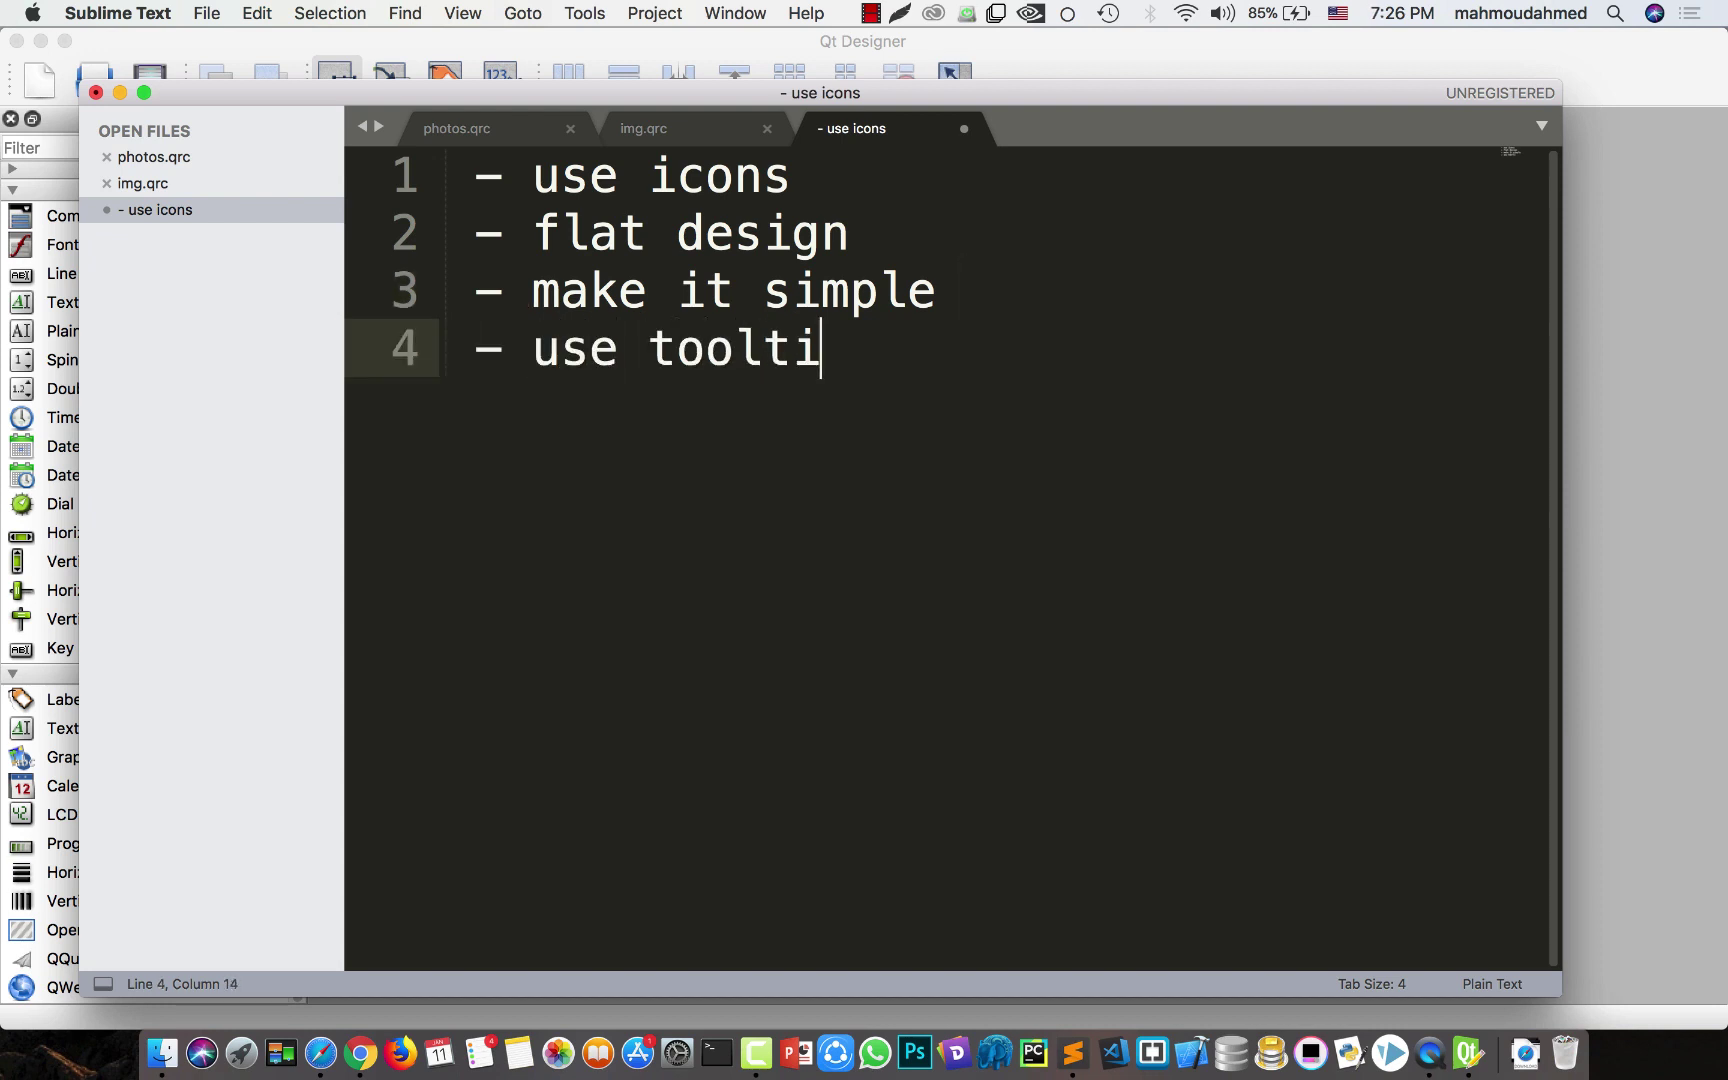
{"action": "type", "text": "p"}
- Add "divide complex ui" as the fifth line of the notes, correcting the misspelled word
{"action": "key", "text": "Return"}
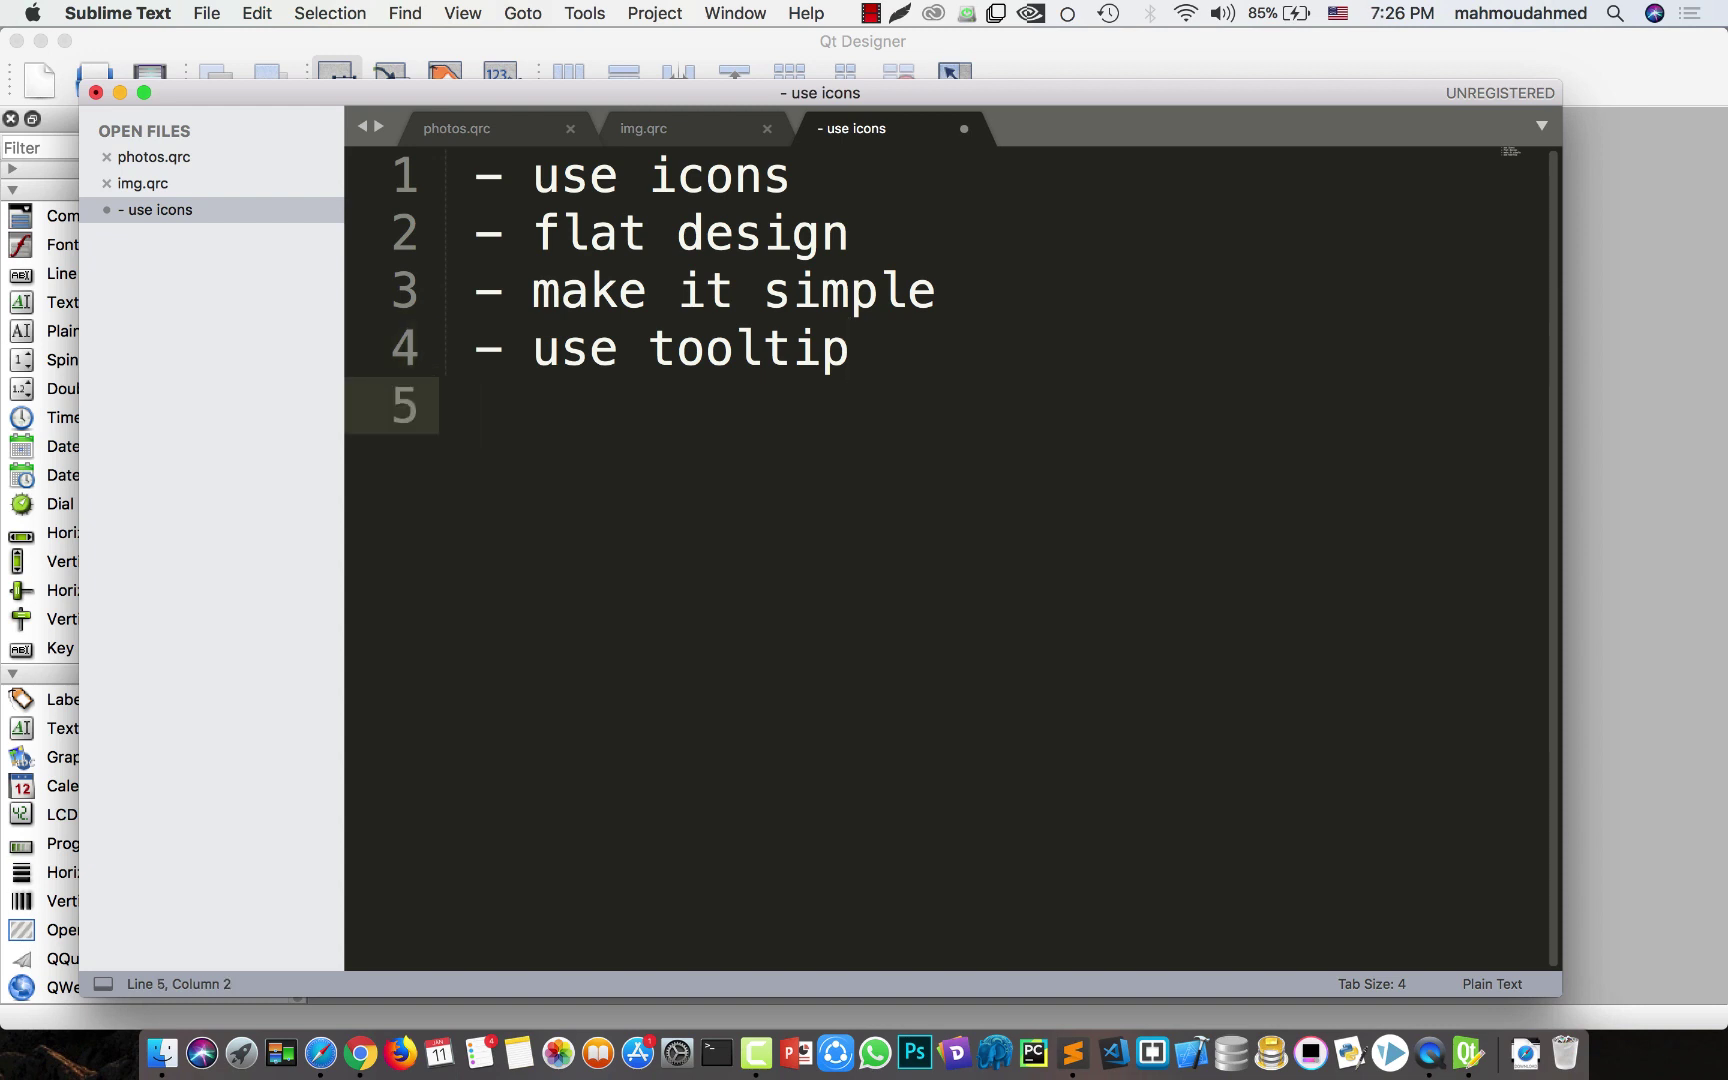
{"action": "type", "text": "divide"}
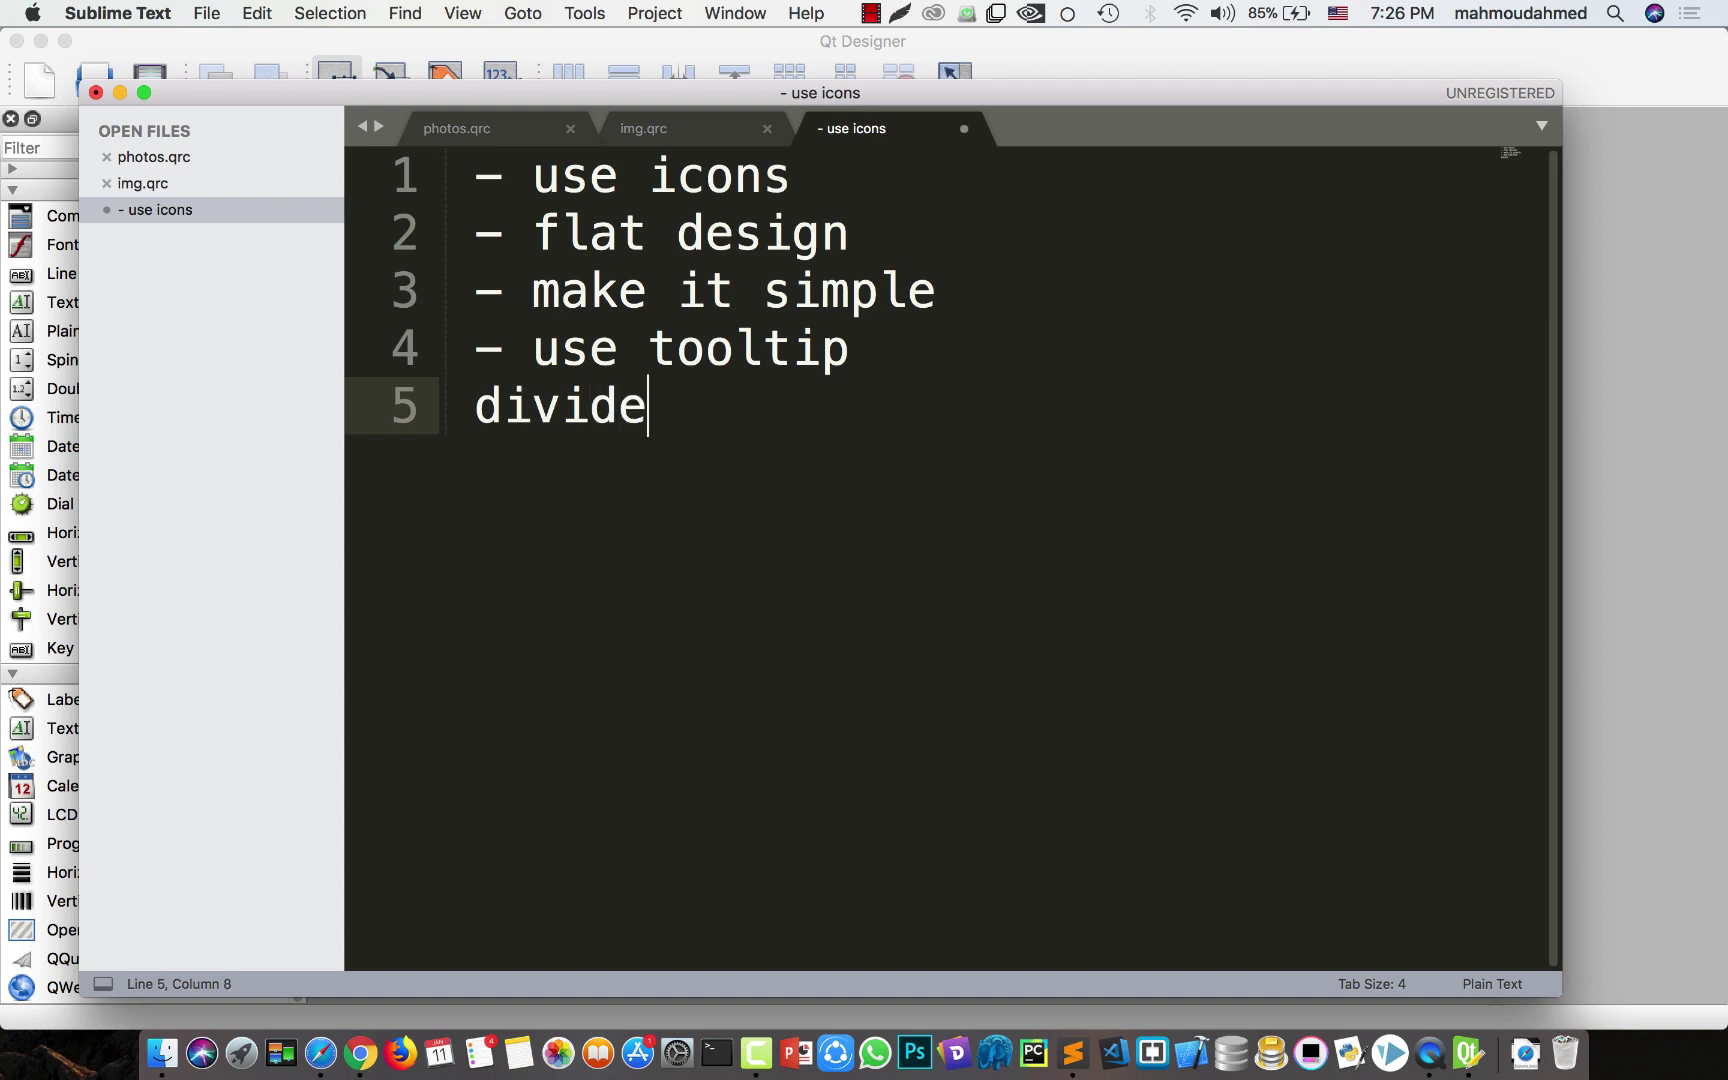
{"action": "type", "text": " comples ui"}
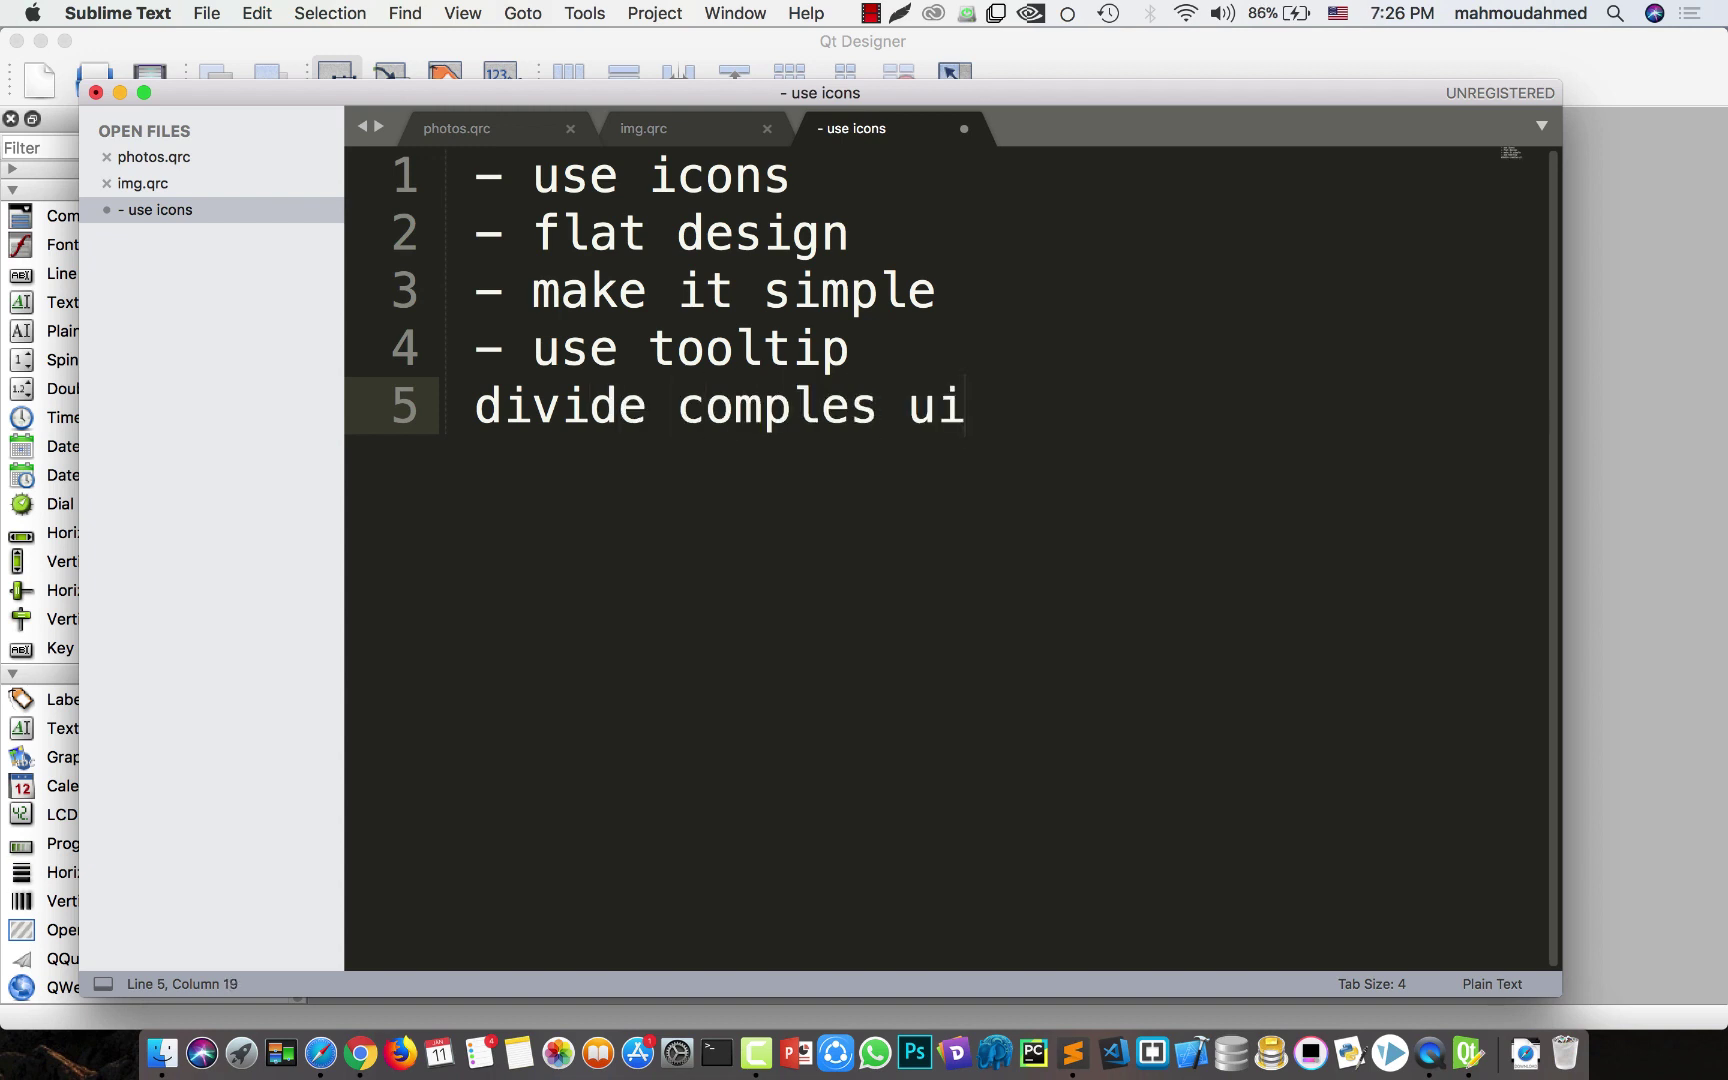
{"action": "key", "text": "Left"}
{"action": "key", "text": "Left"}
{"action": "key", "text": "Left"}
{"action": "key", "text": "BackSpace"}
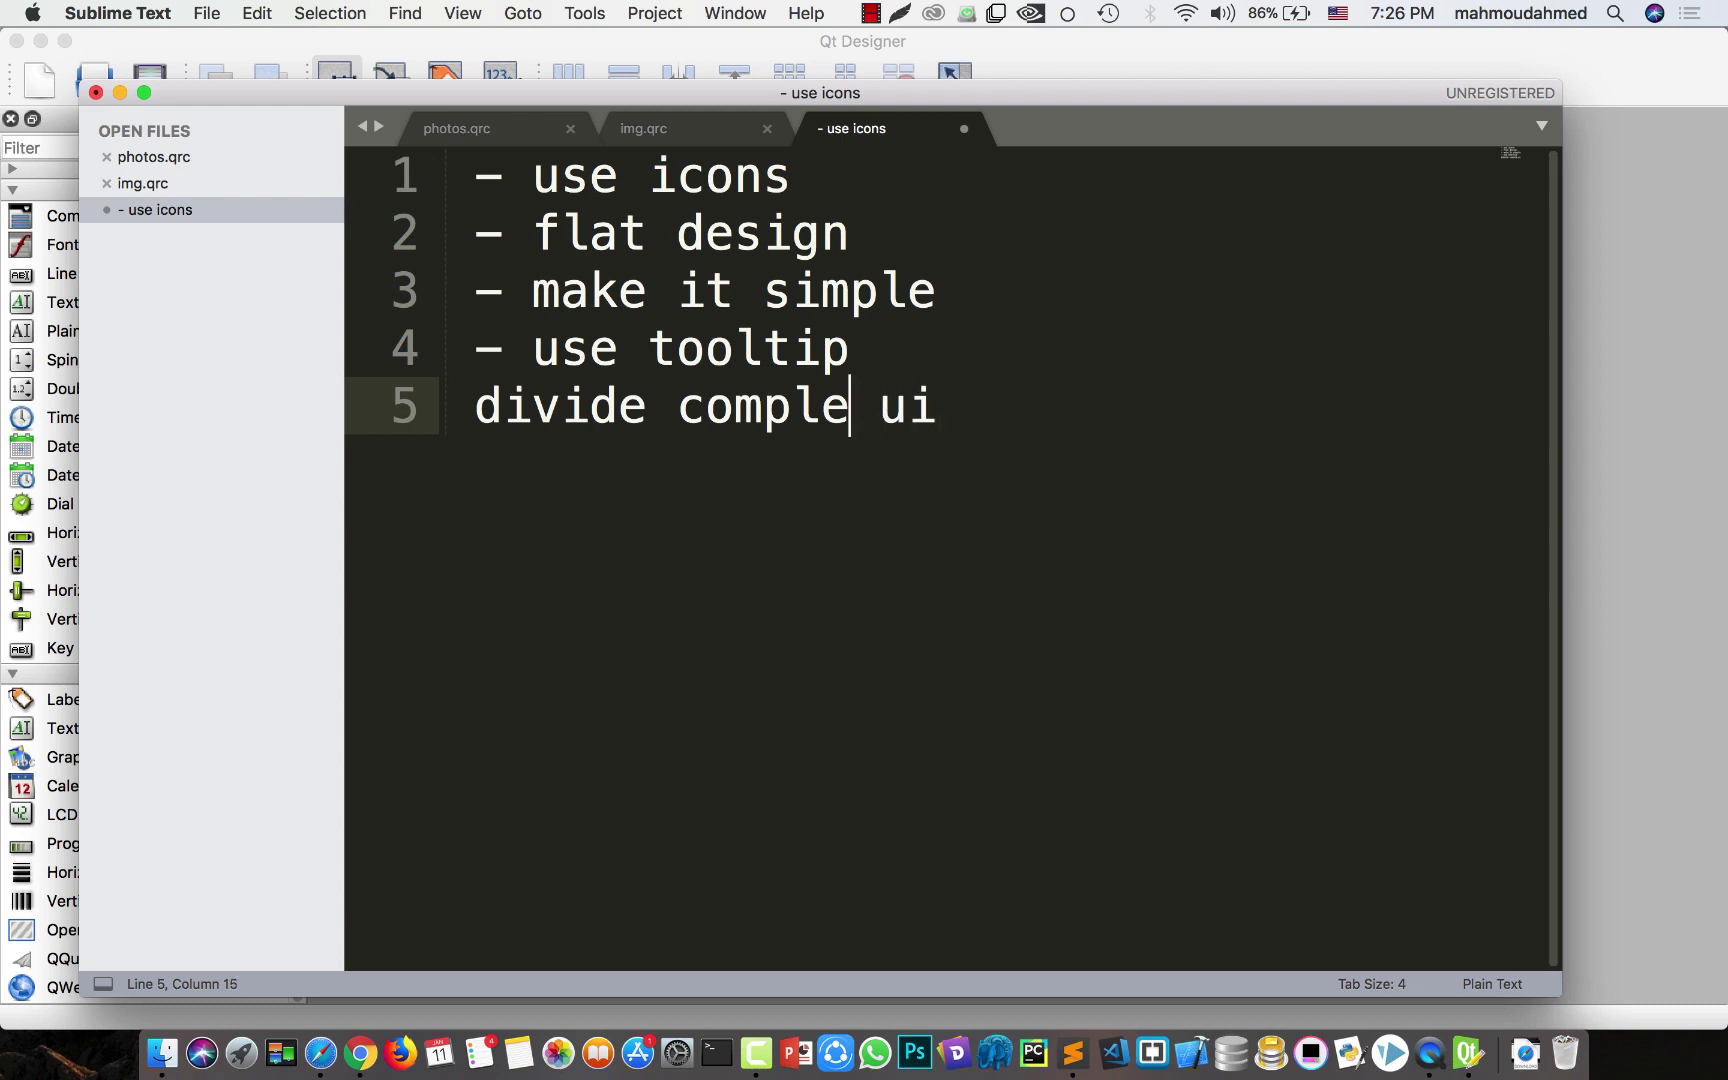
{"action": "type", "text": "x"}
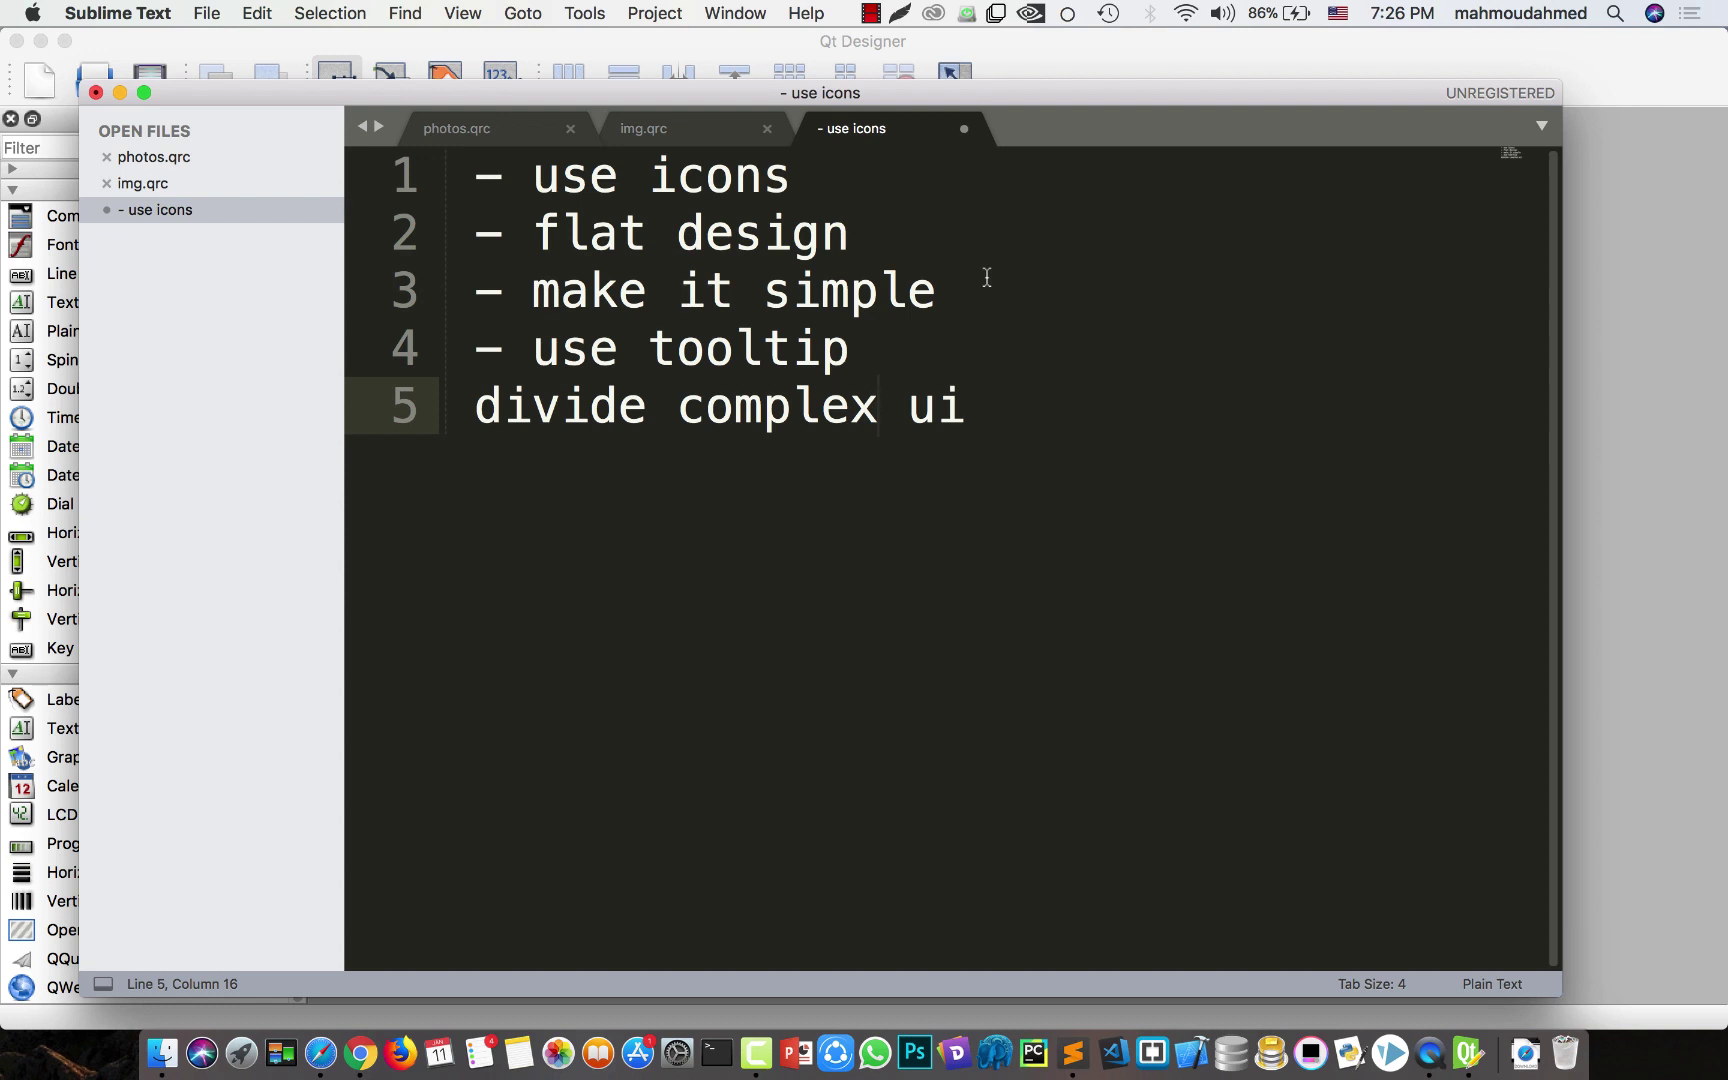
- Switch to Qt Designer, reposition the untitled main window form and widen it across the free workspace
{"action": "left_click", "coordinate": [1570, 400]}
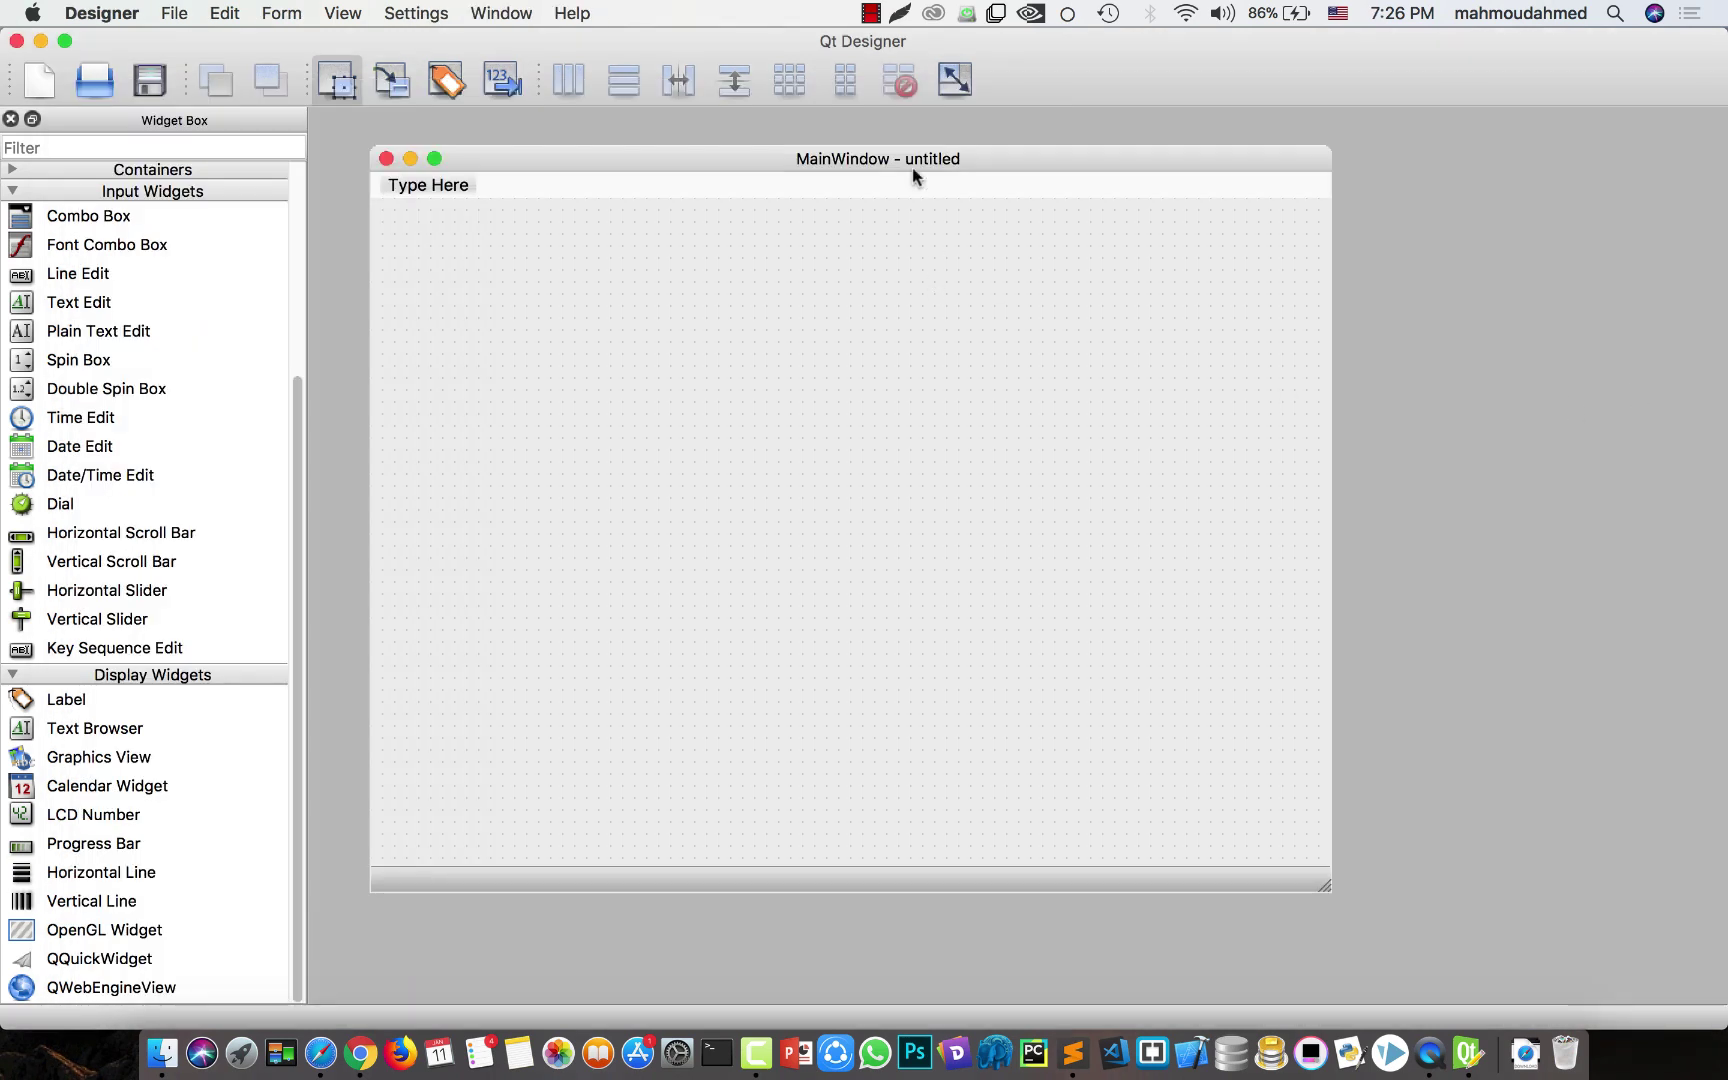
{"action": "left_click_drag", "start_coordinate": [912, 162], "coordinate": [842, 176]}
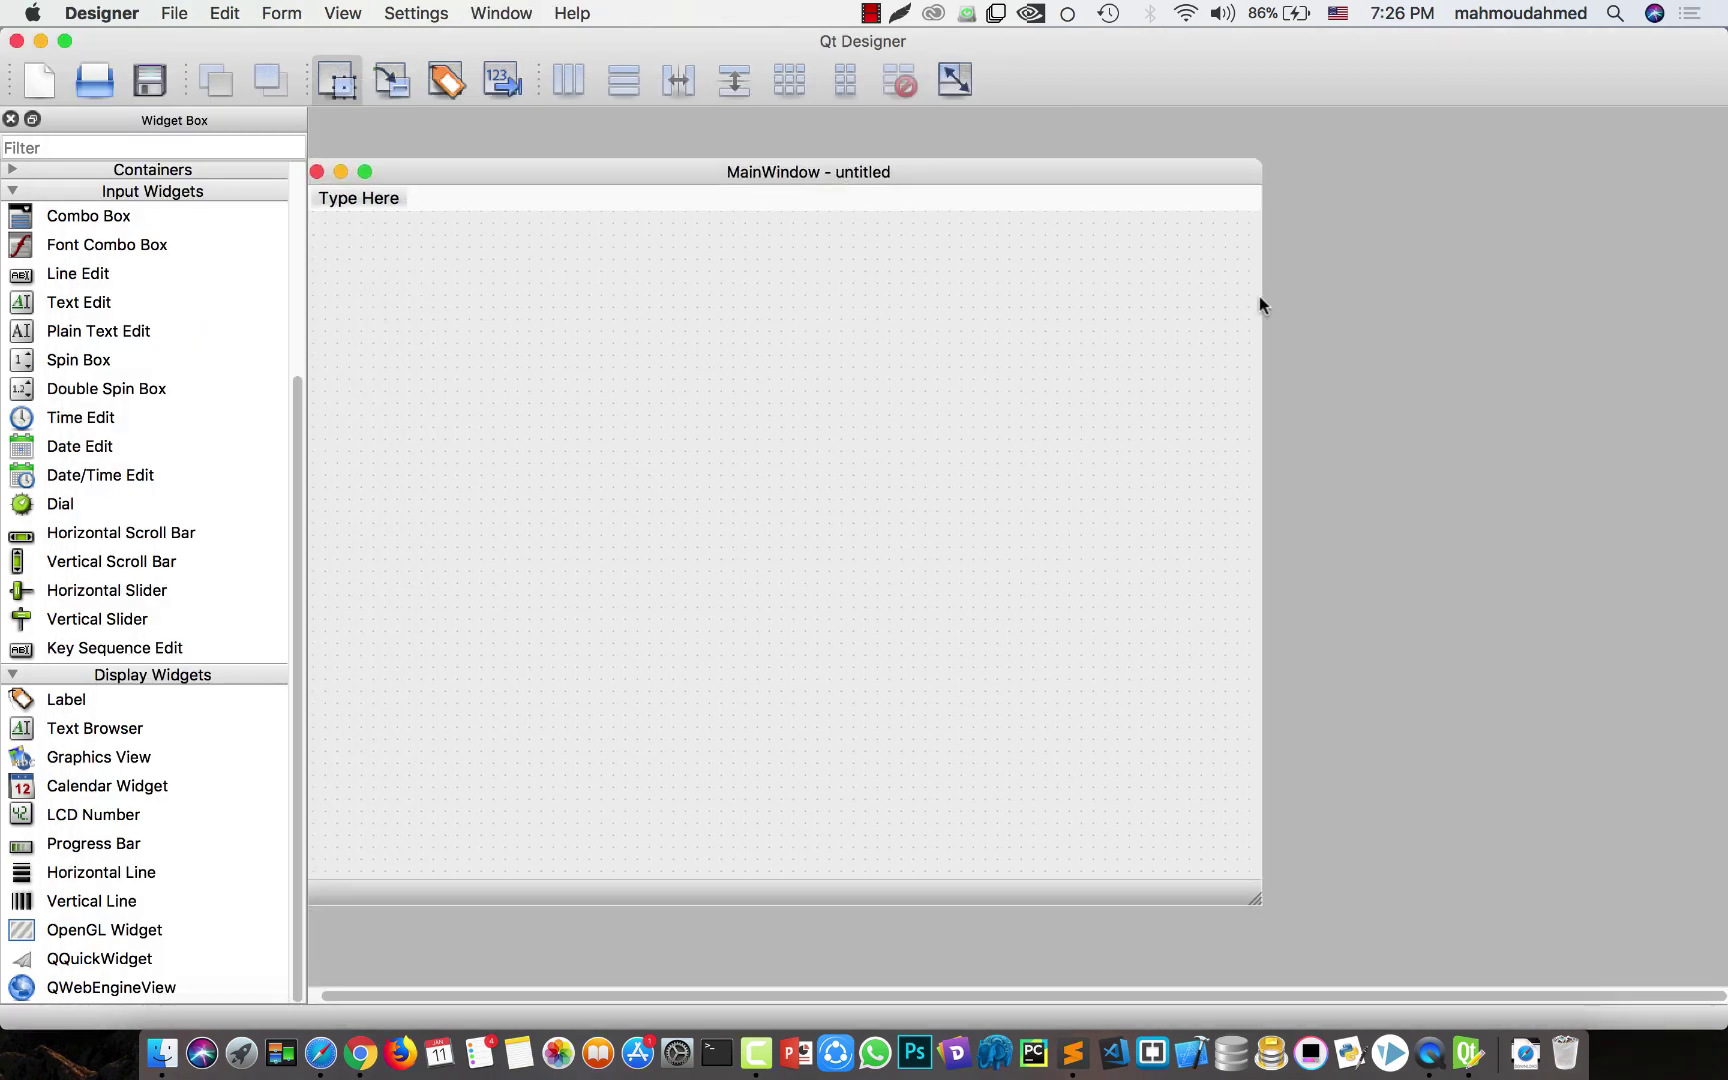
{"action": "left_click_drag", "start_coordinate": [1199, 172], "coordinate": [1246, 180]}
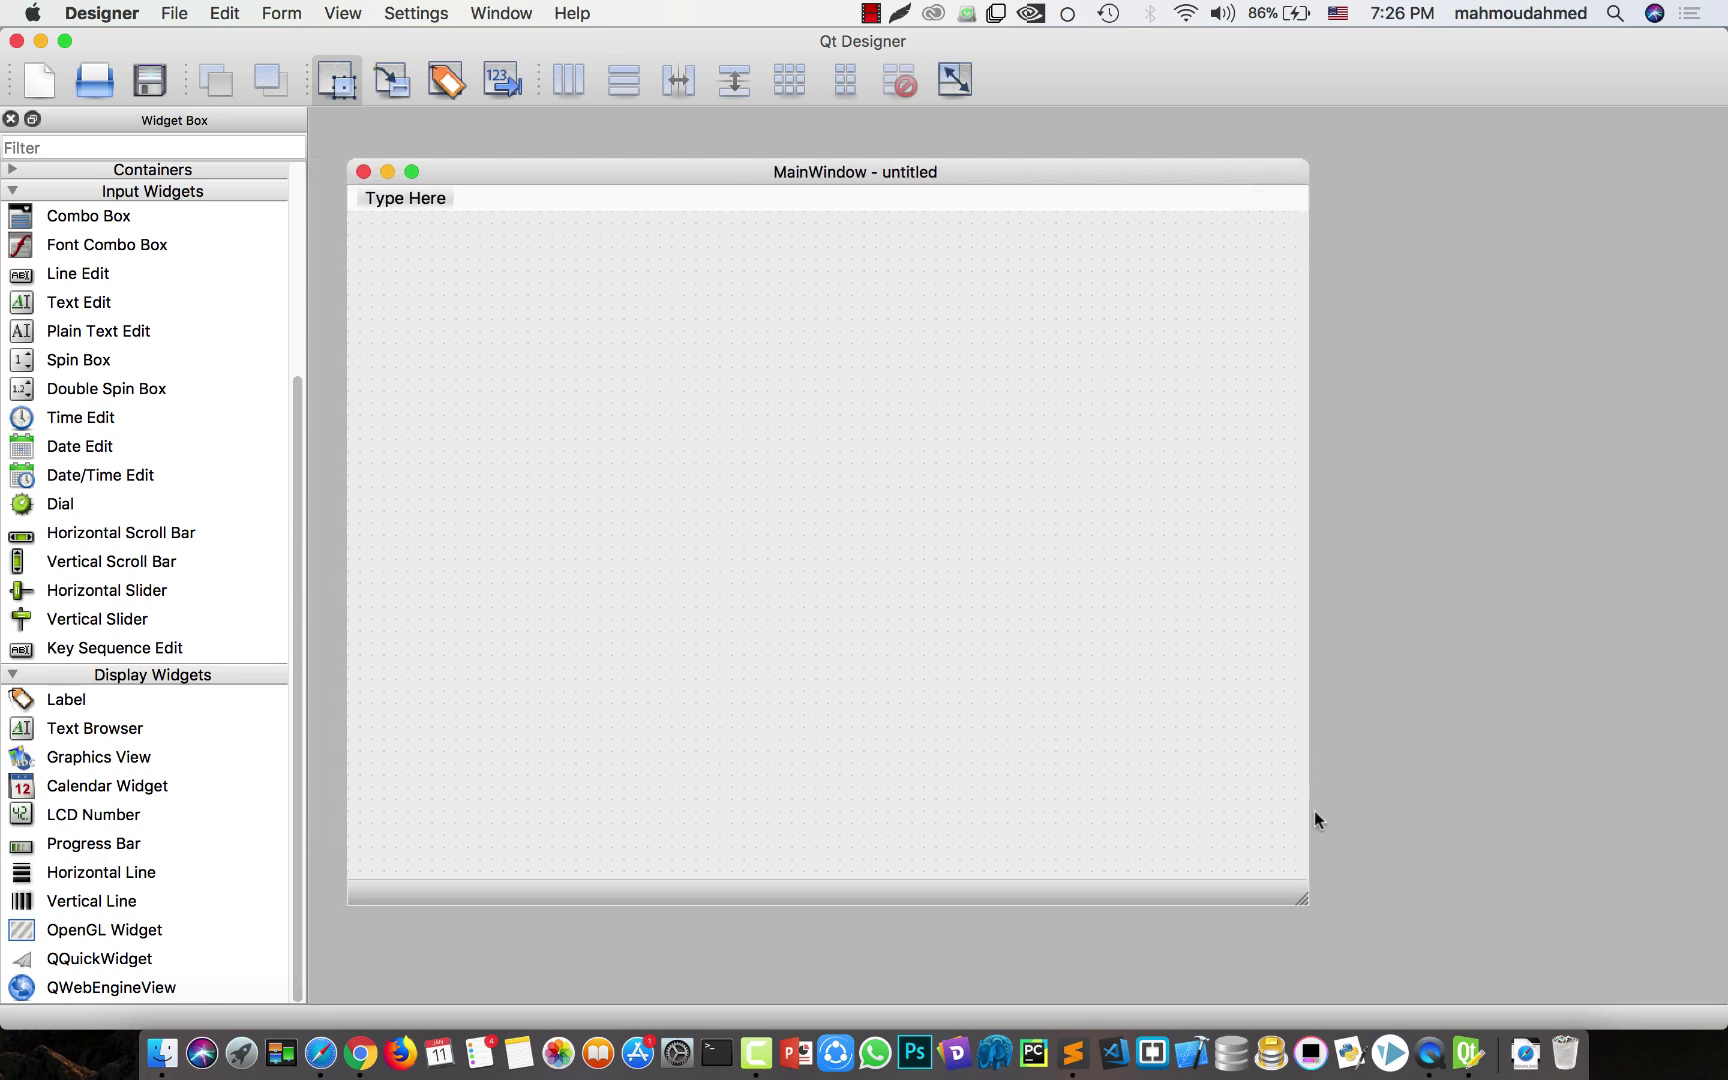
{"action": "left_click_drag", "start_coordinate": [1300, 899], "coordinate": [1656, 880]}
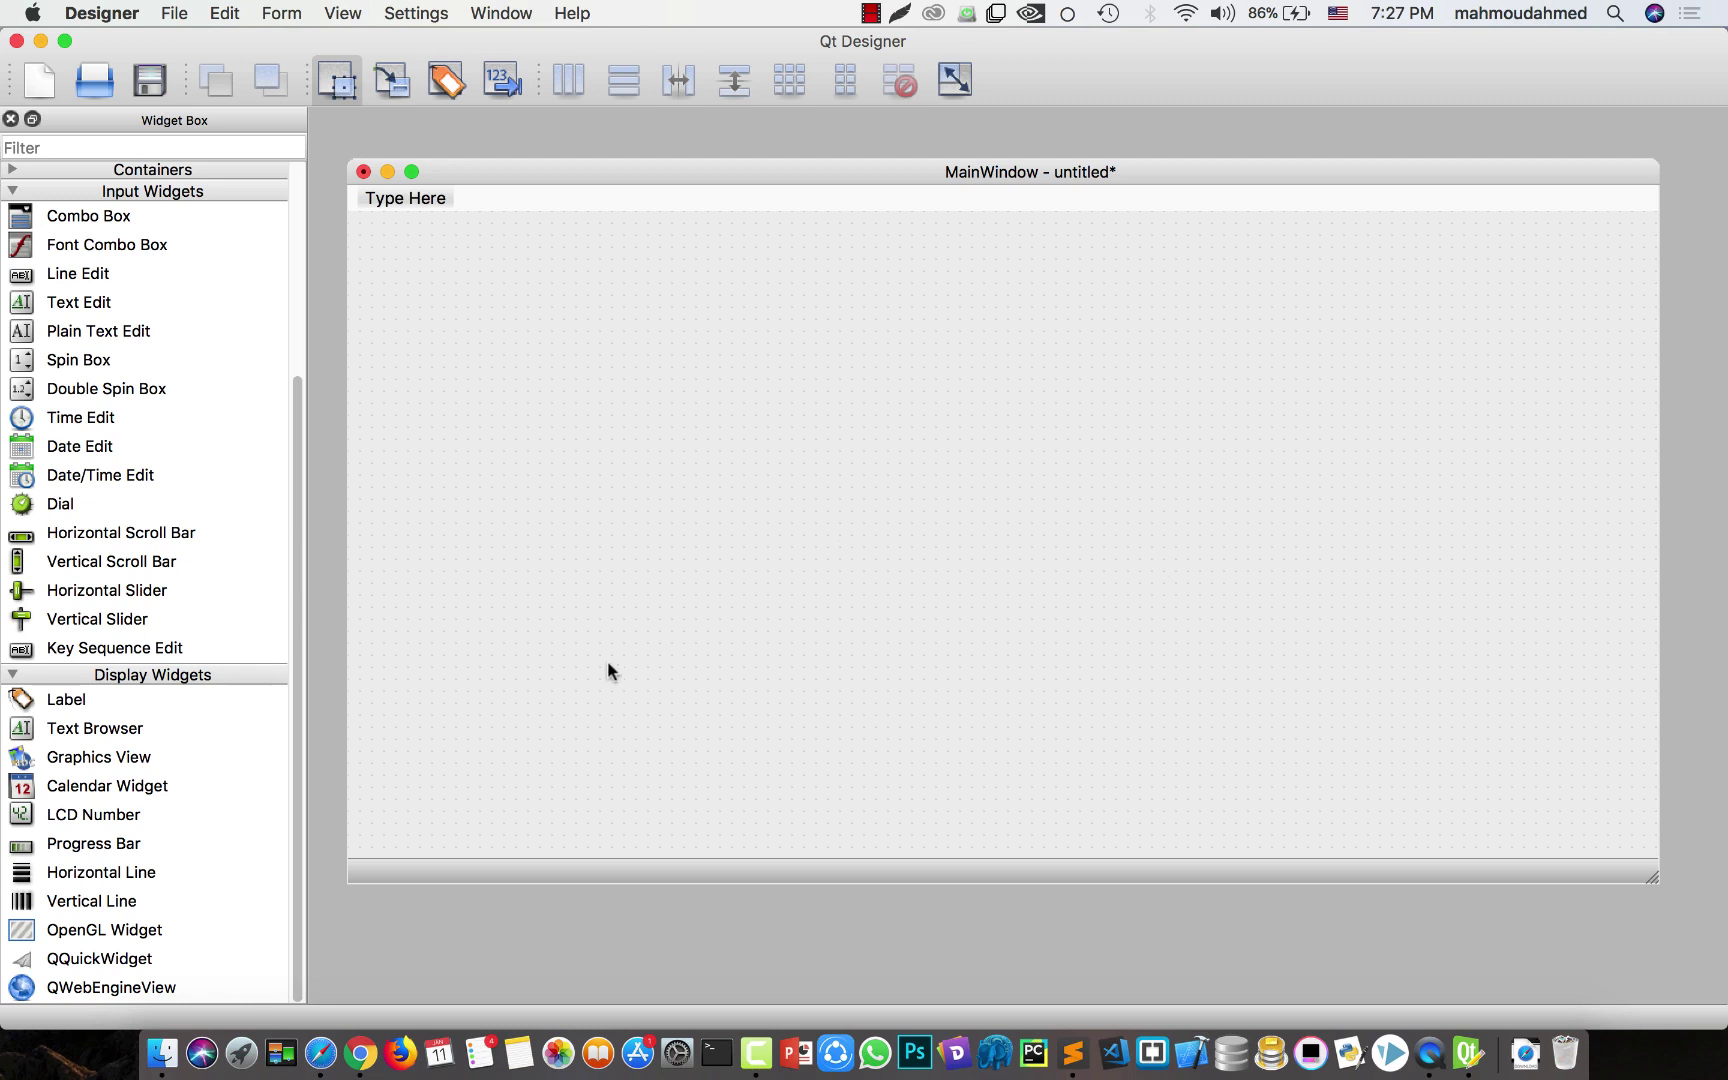
- Add a Tab Widget container to the main window and stretch it over the whole form area
{"action": "left_click_drag", "start_coordinate": [298, 528], "coordinate": [296, 355]}
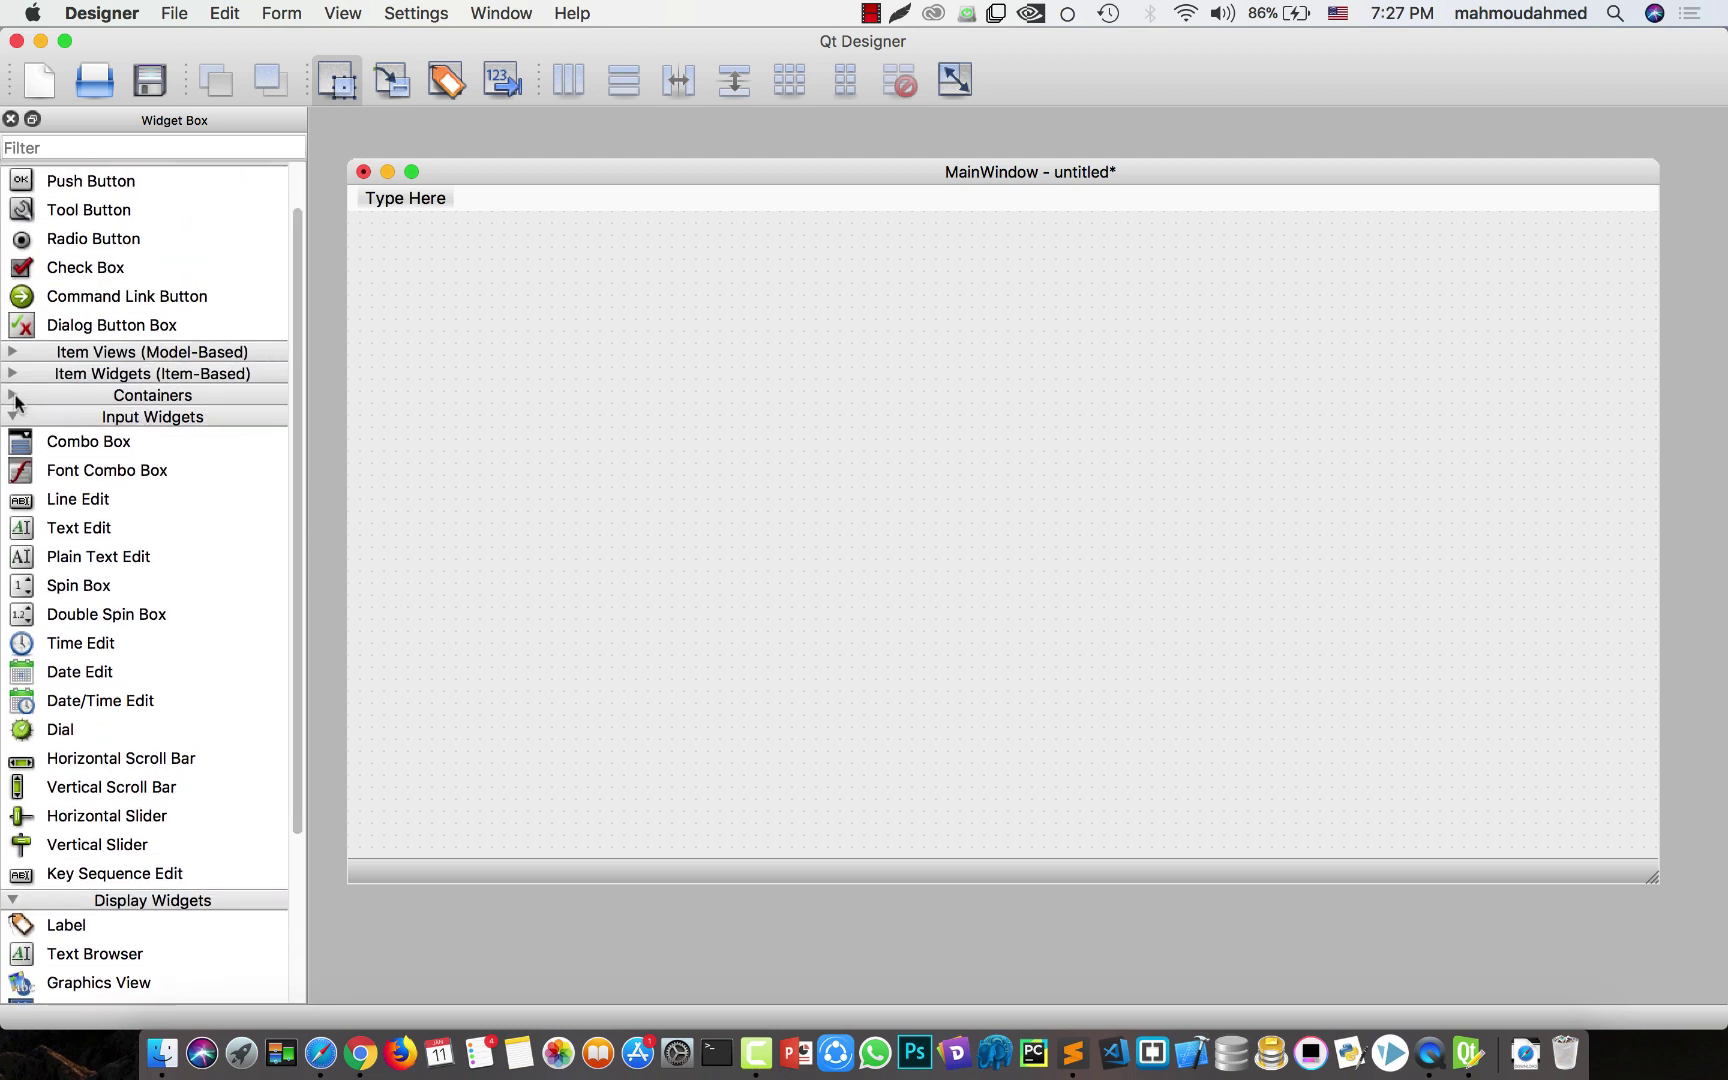
{"action": "left_click", "coordinate": [13, 395]}
{"action": "left_click_drag", "start_coordinate": [58, 504], "coordinate": [372, 232]}
{"action": "left_click_drag", "start_coordinate": [499, 304], "coordinate": [1657, 861]}
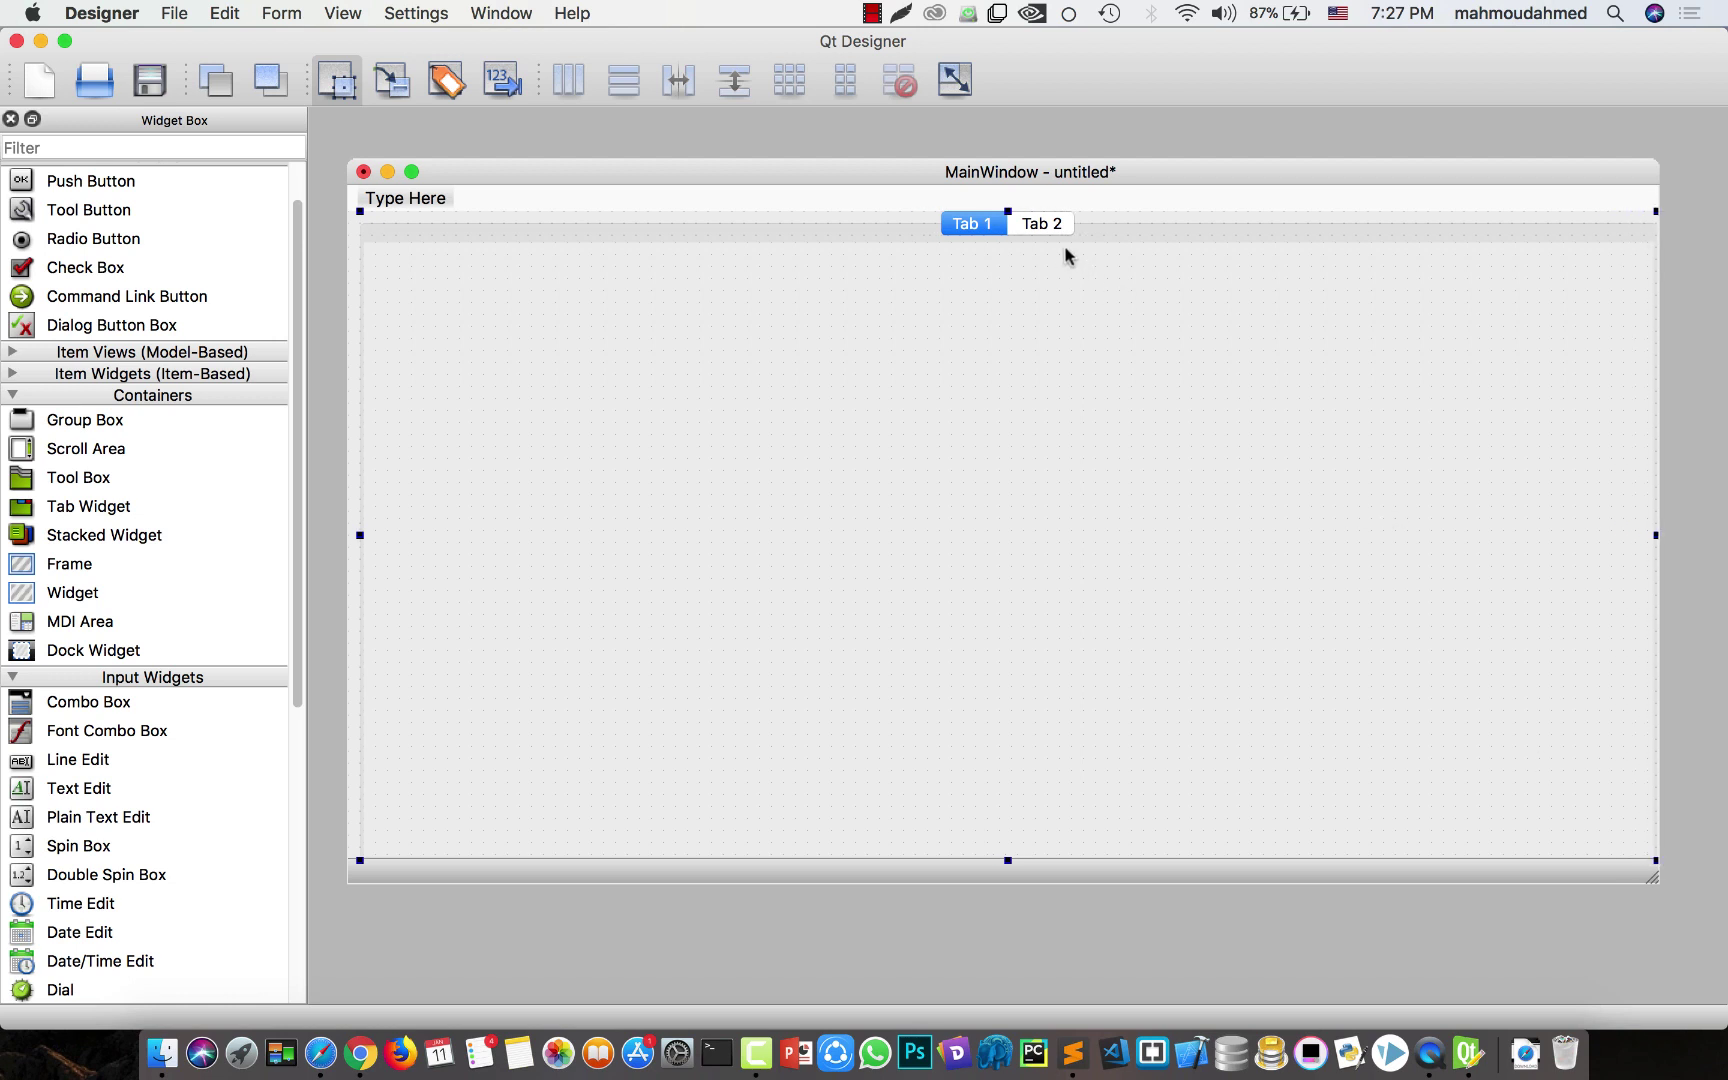
- Check the tab widget's two pages and insert a new page after Tab 1
{"action": "left_click", "coordinate": [1040, 223]}
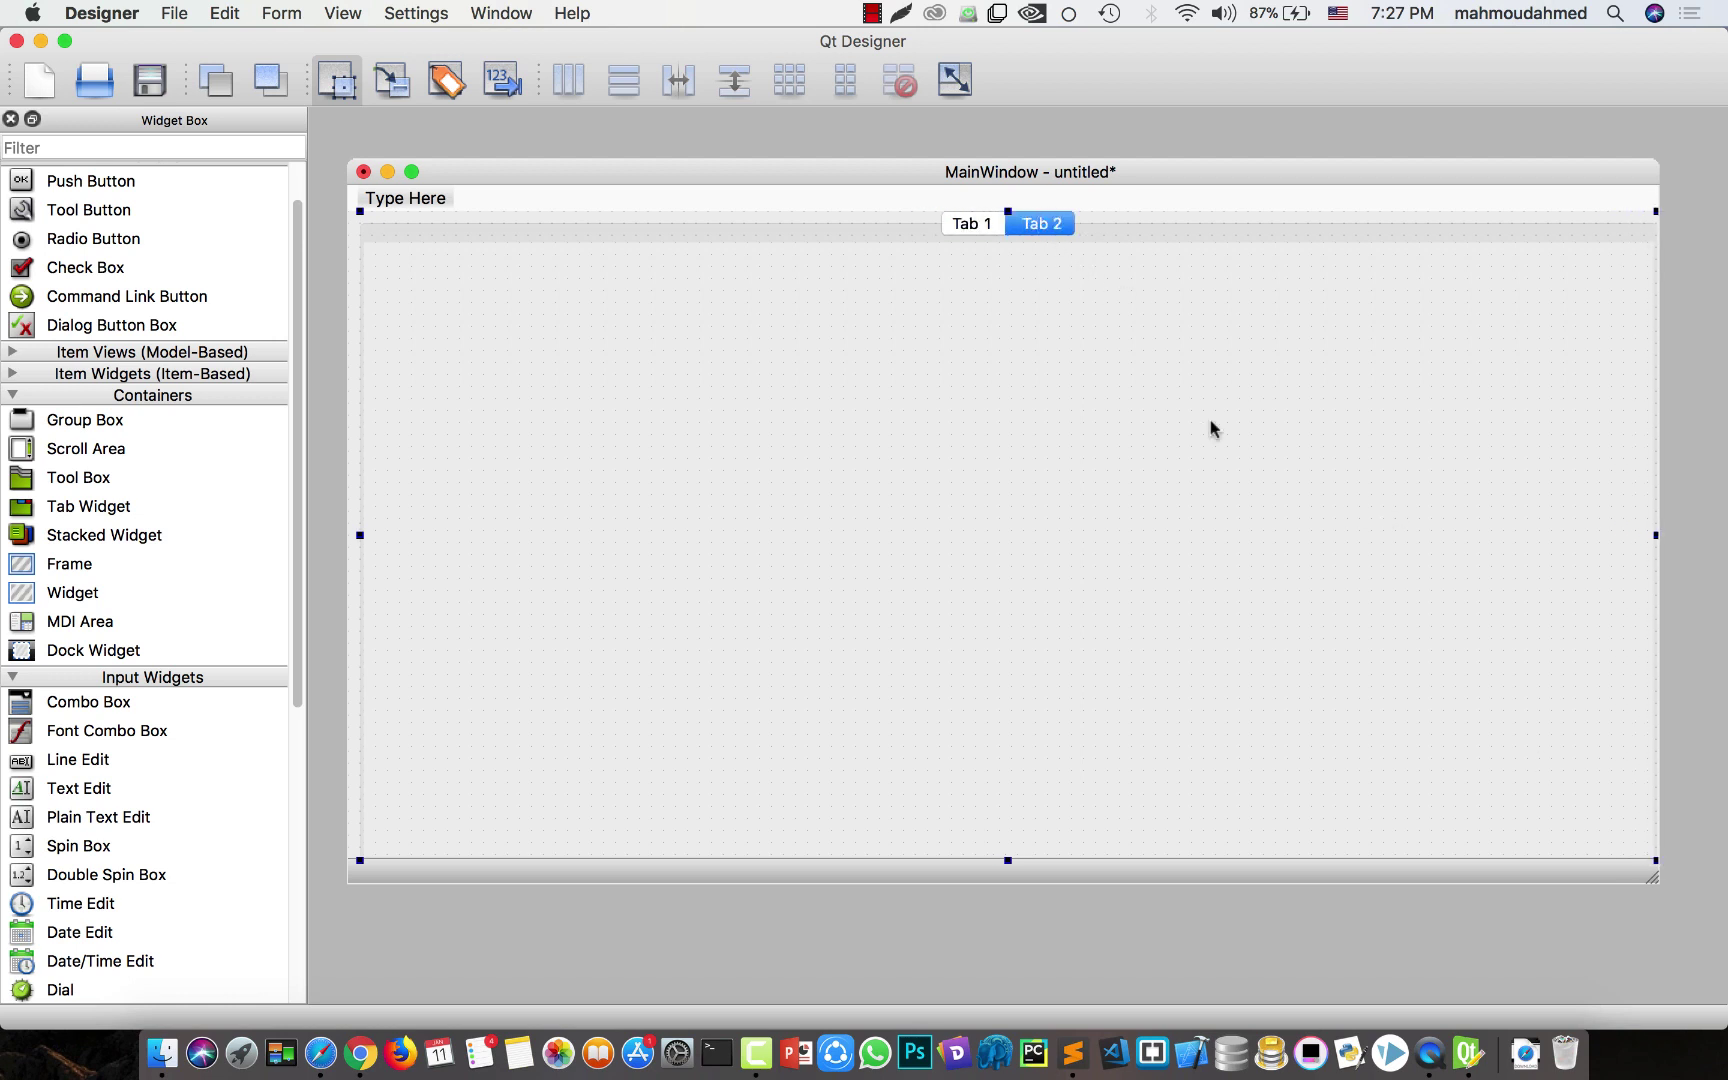
{"action": "left_click", "coordinate": [966, 223]}
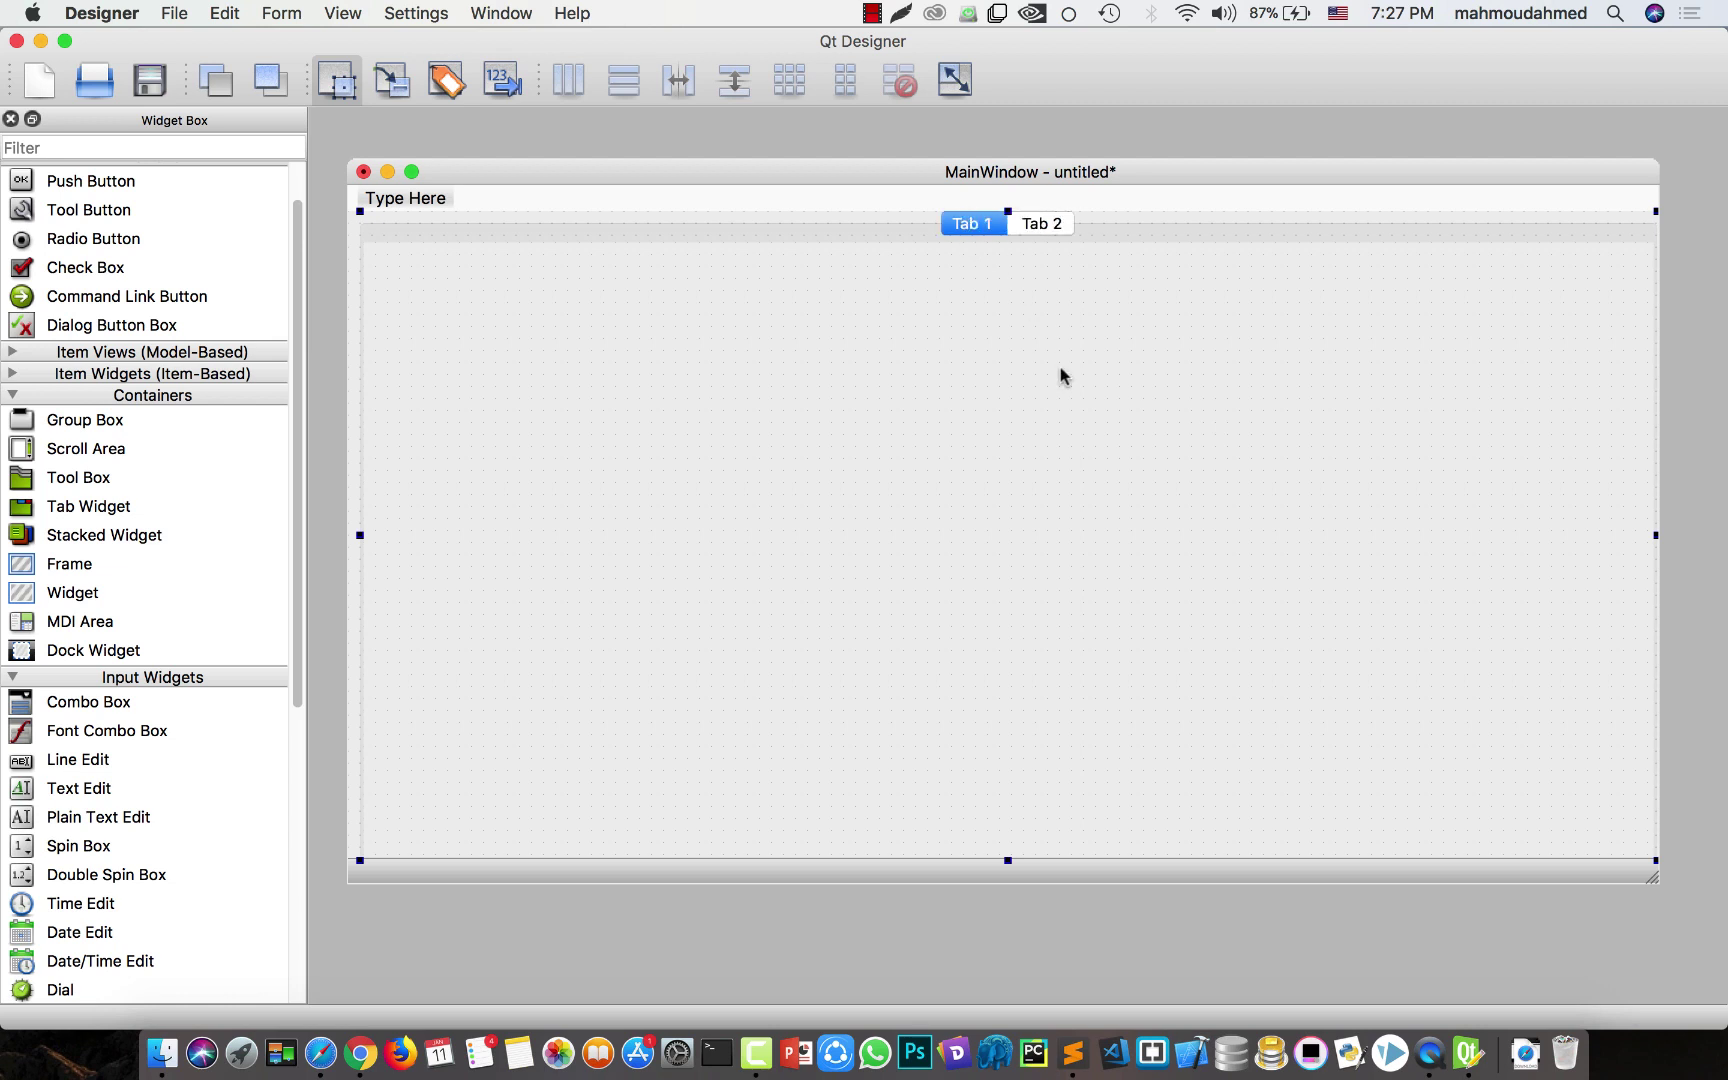
{"action": "mouse_move", "coordinate": [1106, 544]}
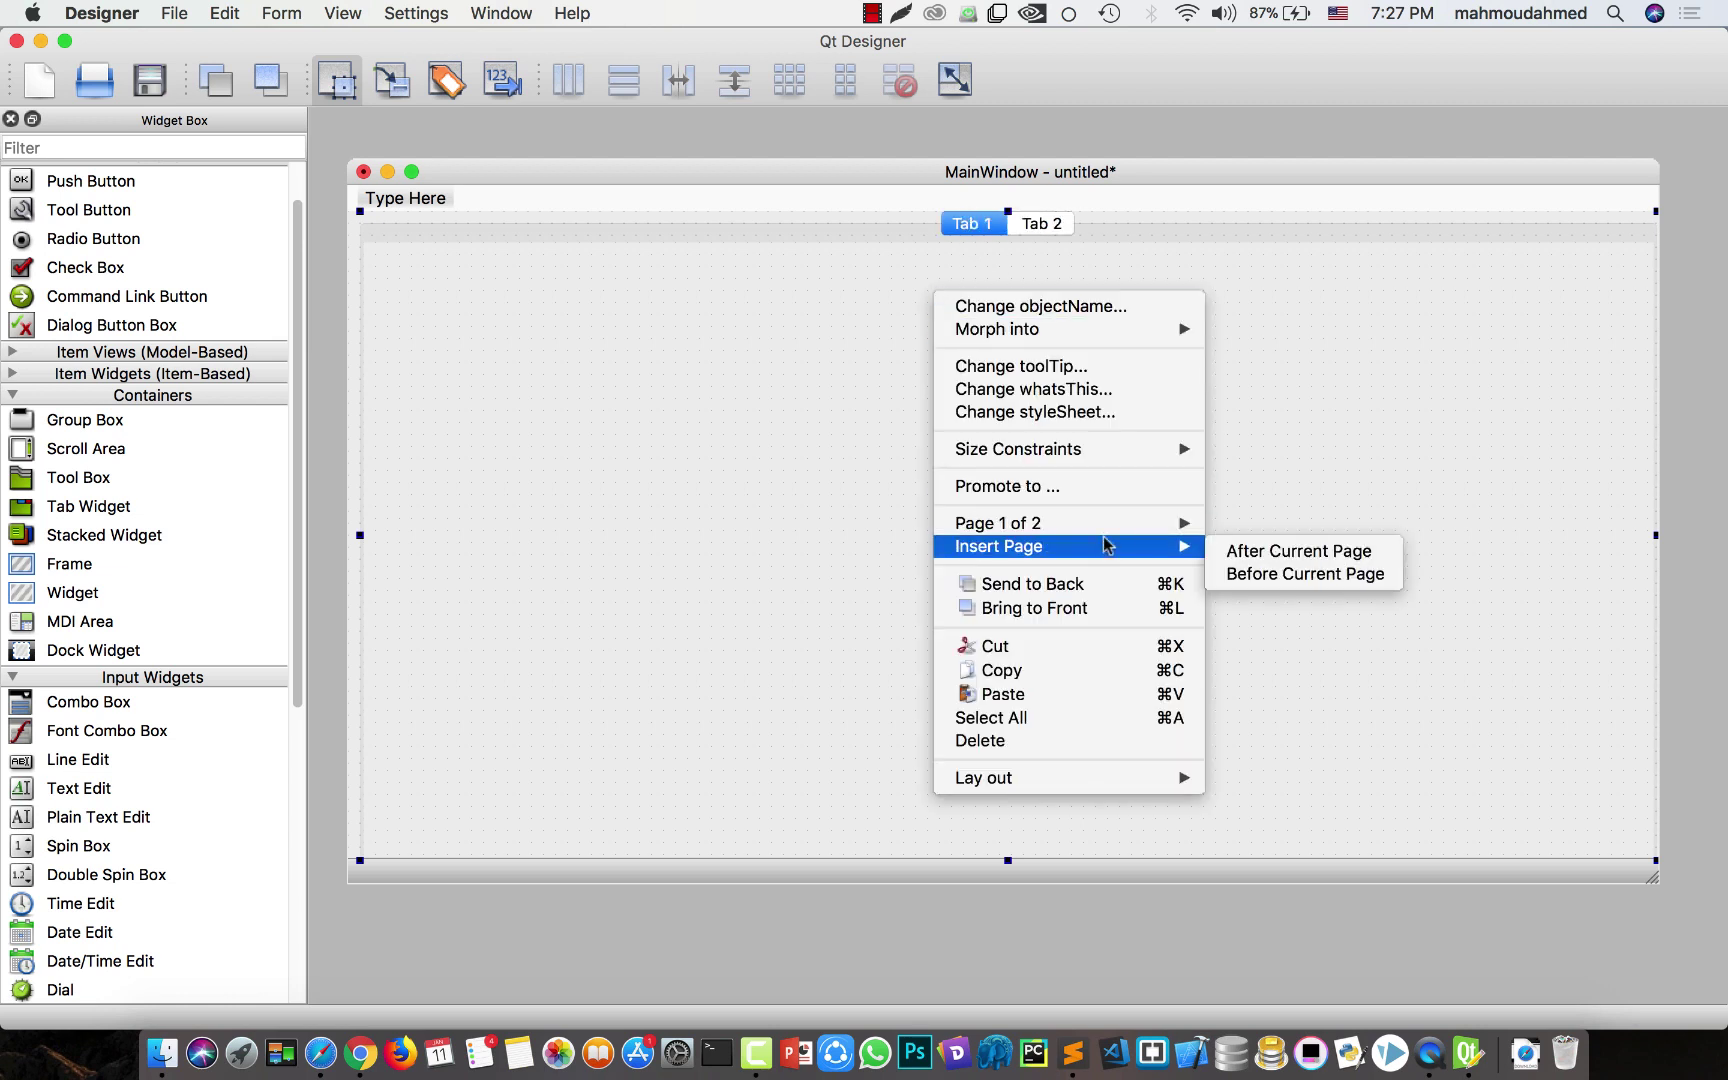
{"action": "left_click", "coordinate": [1290, 551]}
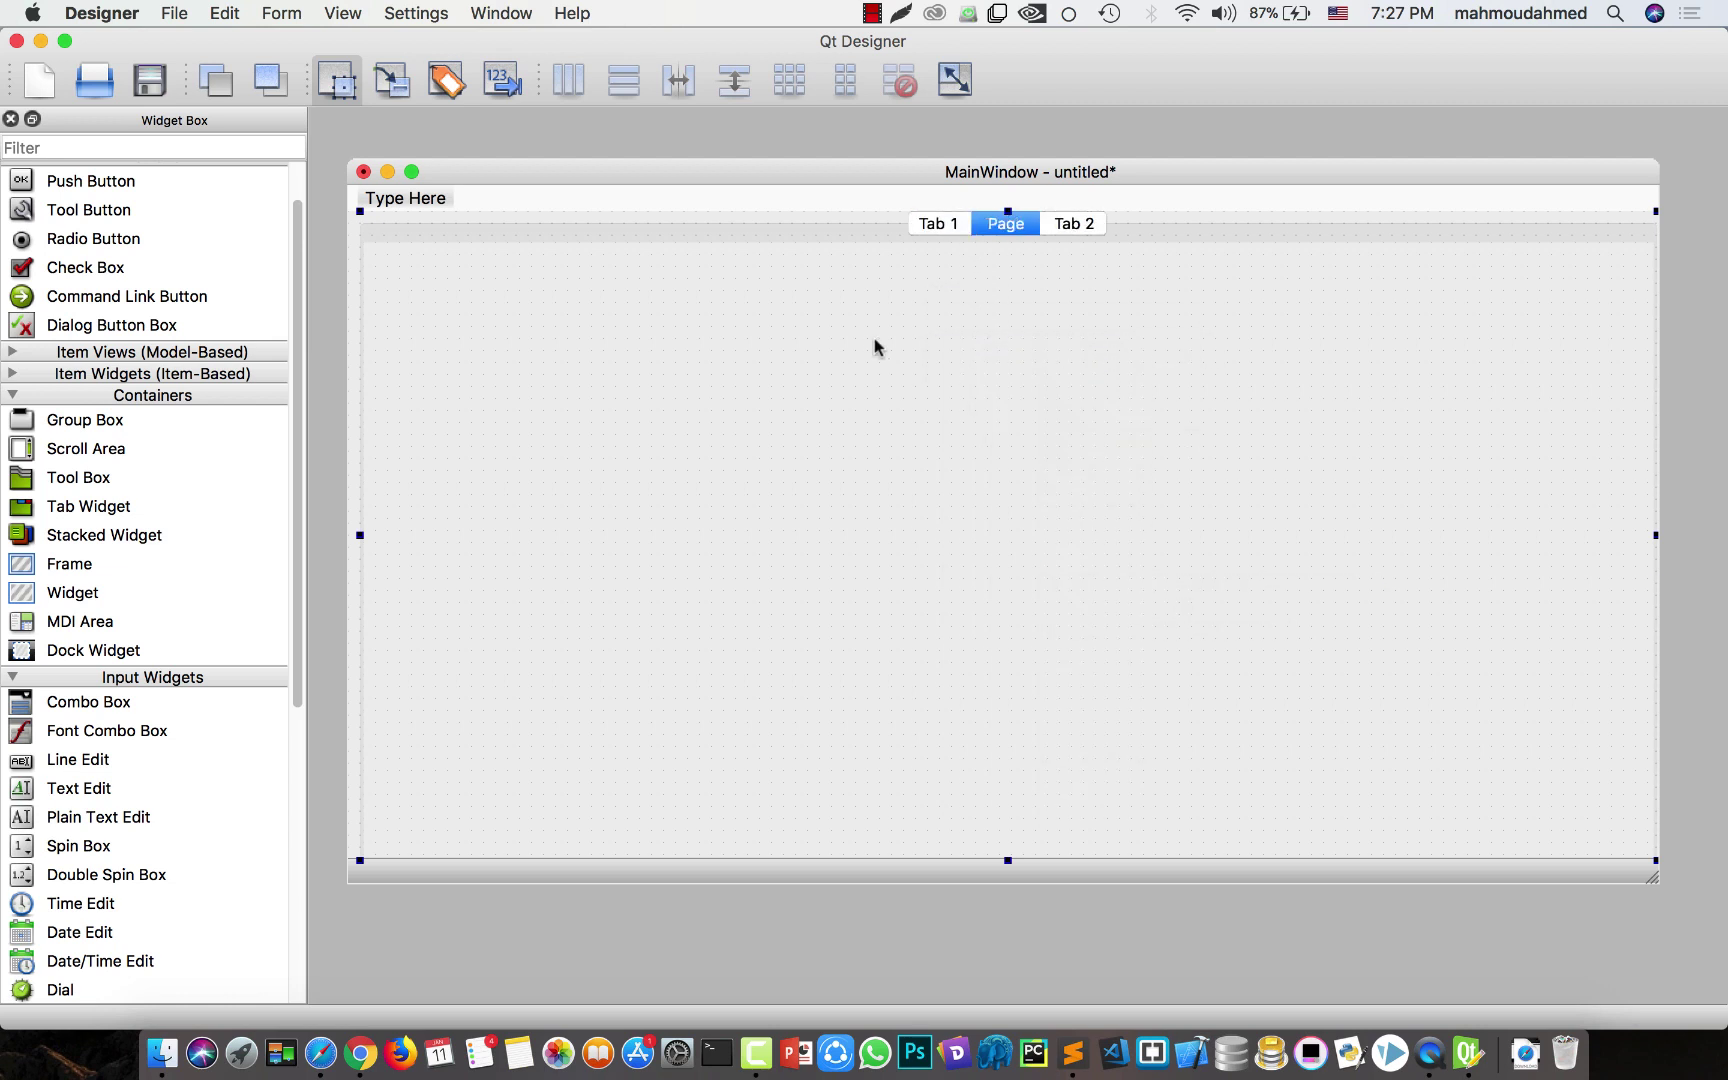
- Switch between the Tab 1, Page and Tab 2 pages to review the tab layout
{"action": "left_click", "coordinate": [1070, 222]}
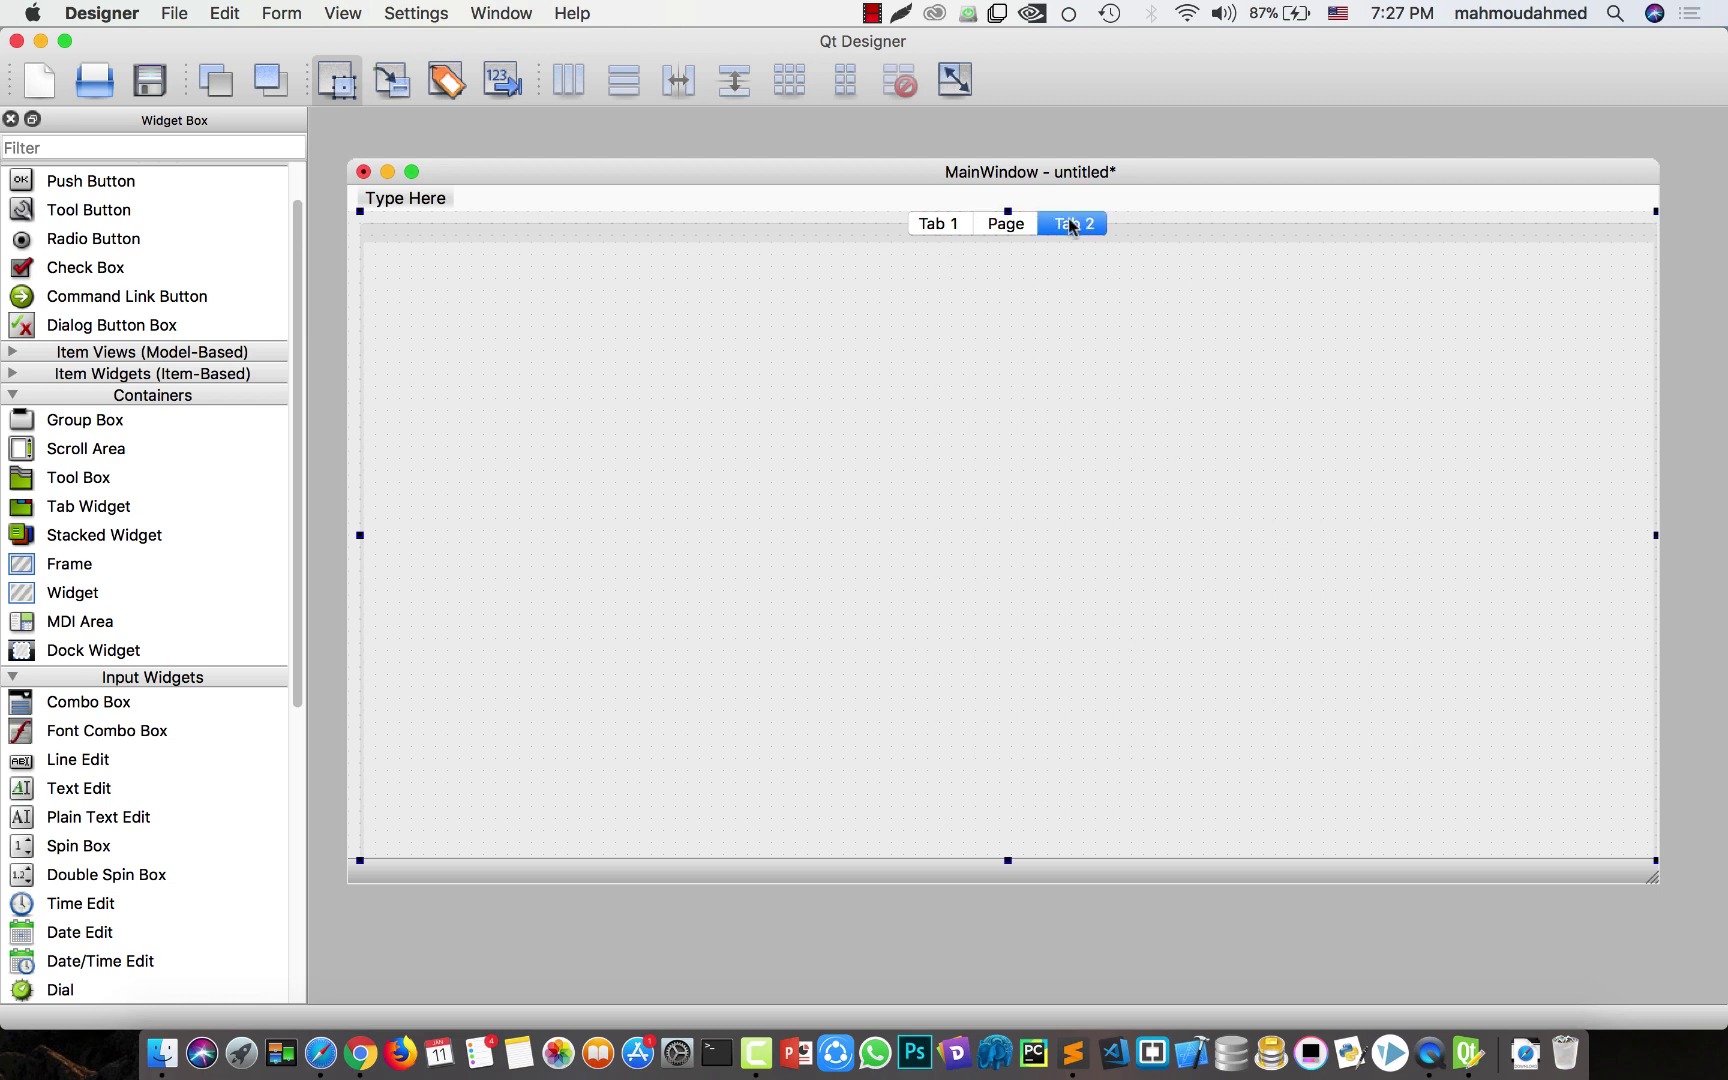
{"action": "left_click", "coordinate": [1031, 218]}
{"action": "left_click", "coordinate": [950, 229]}
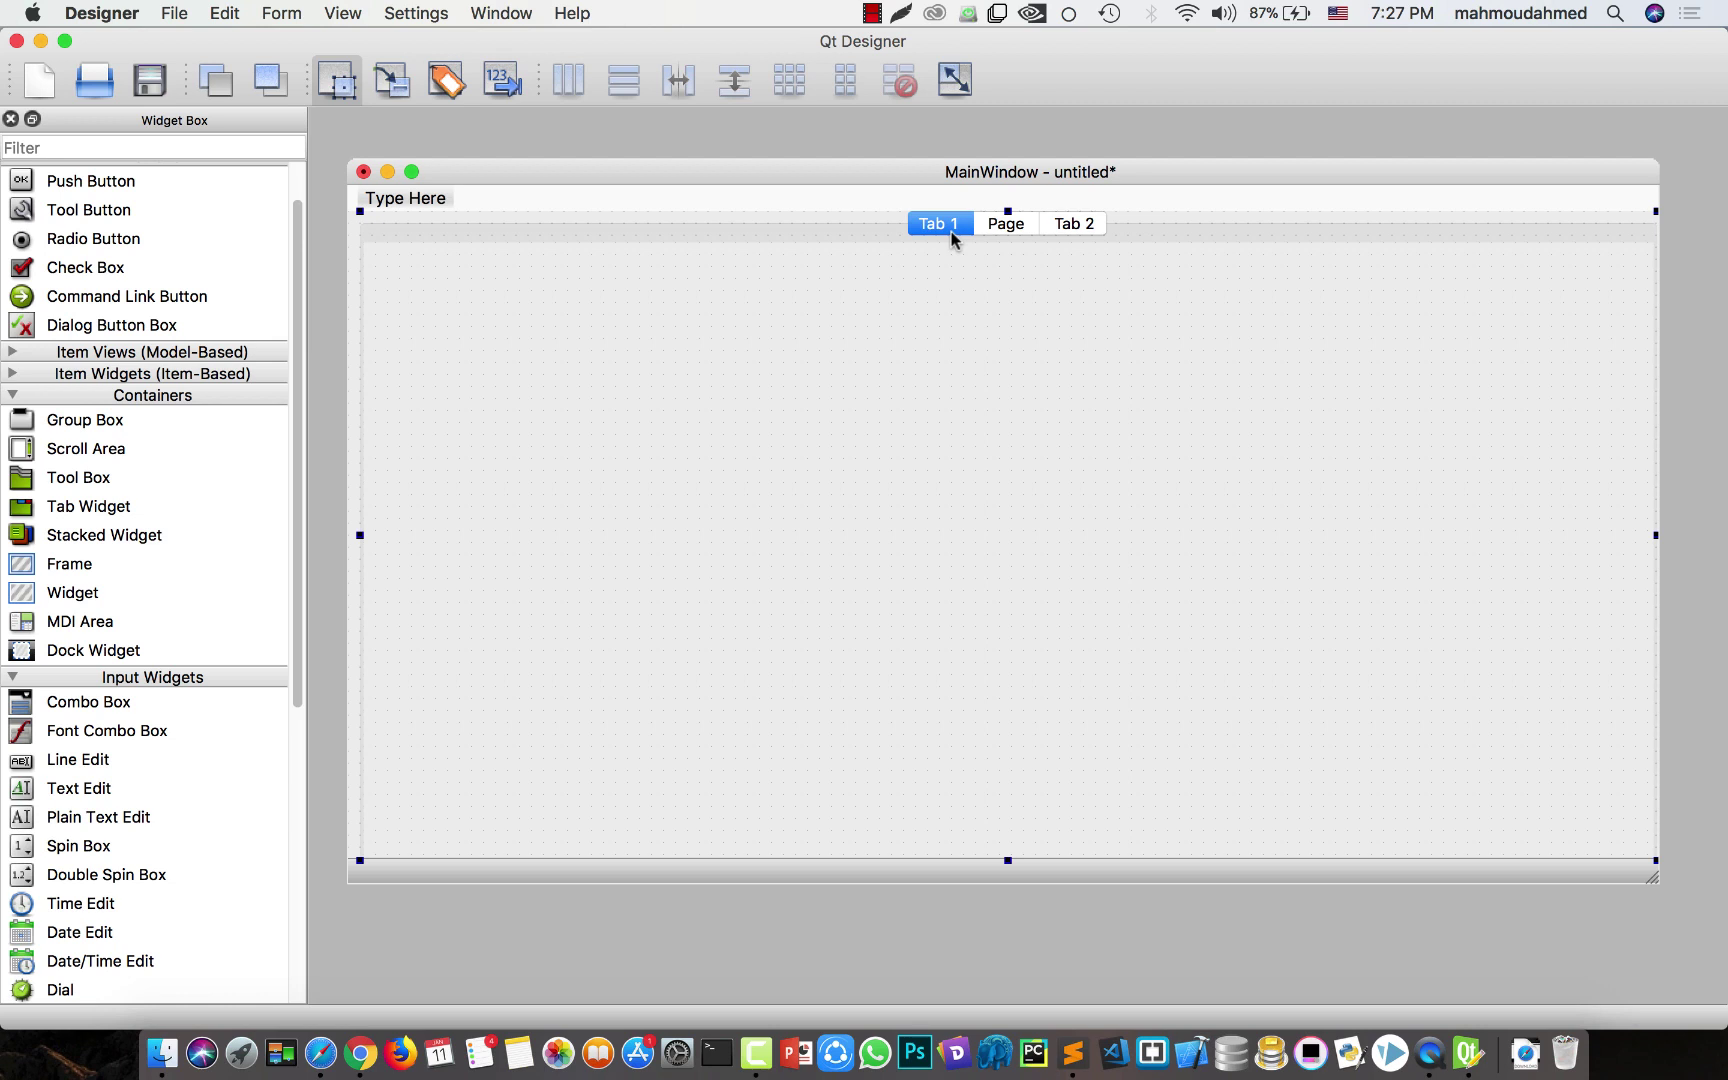
{"action": "left_click", "coordinate": [1084, 224]}
{"action": "left_click", "coordinate": [1016, 222]}
- Add a nested Tab Widget that fills the outer Tab 1 page, and show the outer Tab 2 page
{"action": "left_click", "coordinate": [950, 226]}
{"action": "left_click_drag", "start_coordinate": [64, 517], "coordinate": [370, 255]}
{"action": "left_click_drag", "start_coordinate": [507, 338], "coordinate": [1658, 856]}
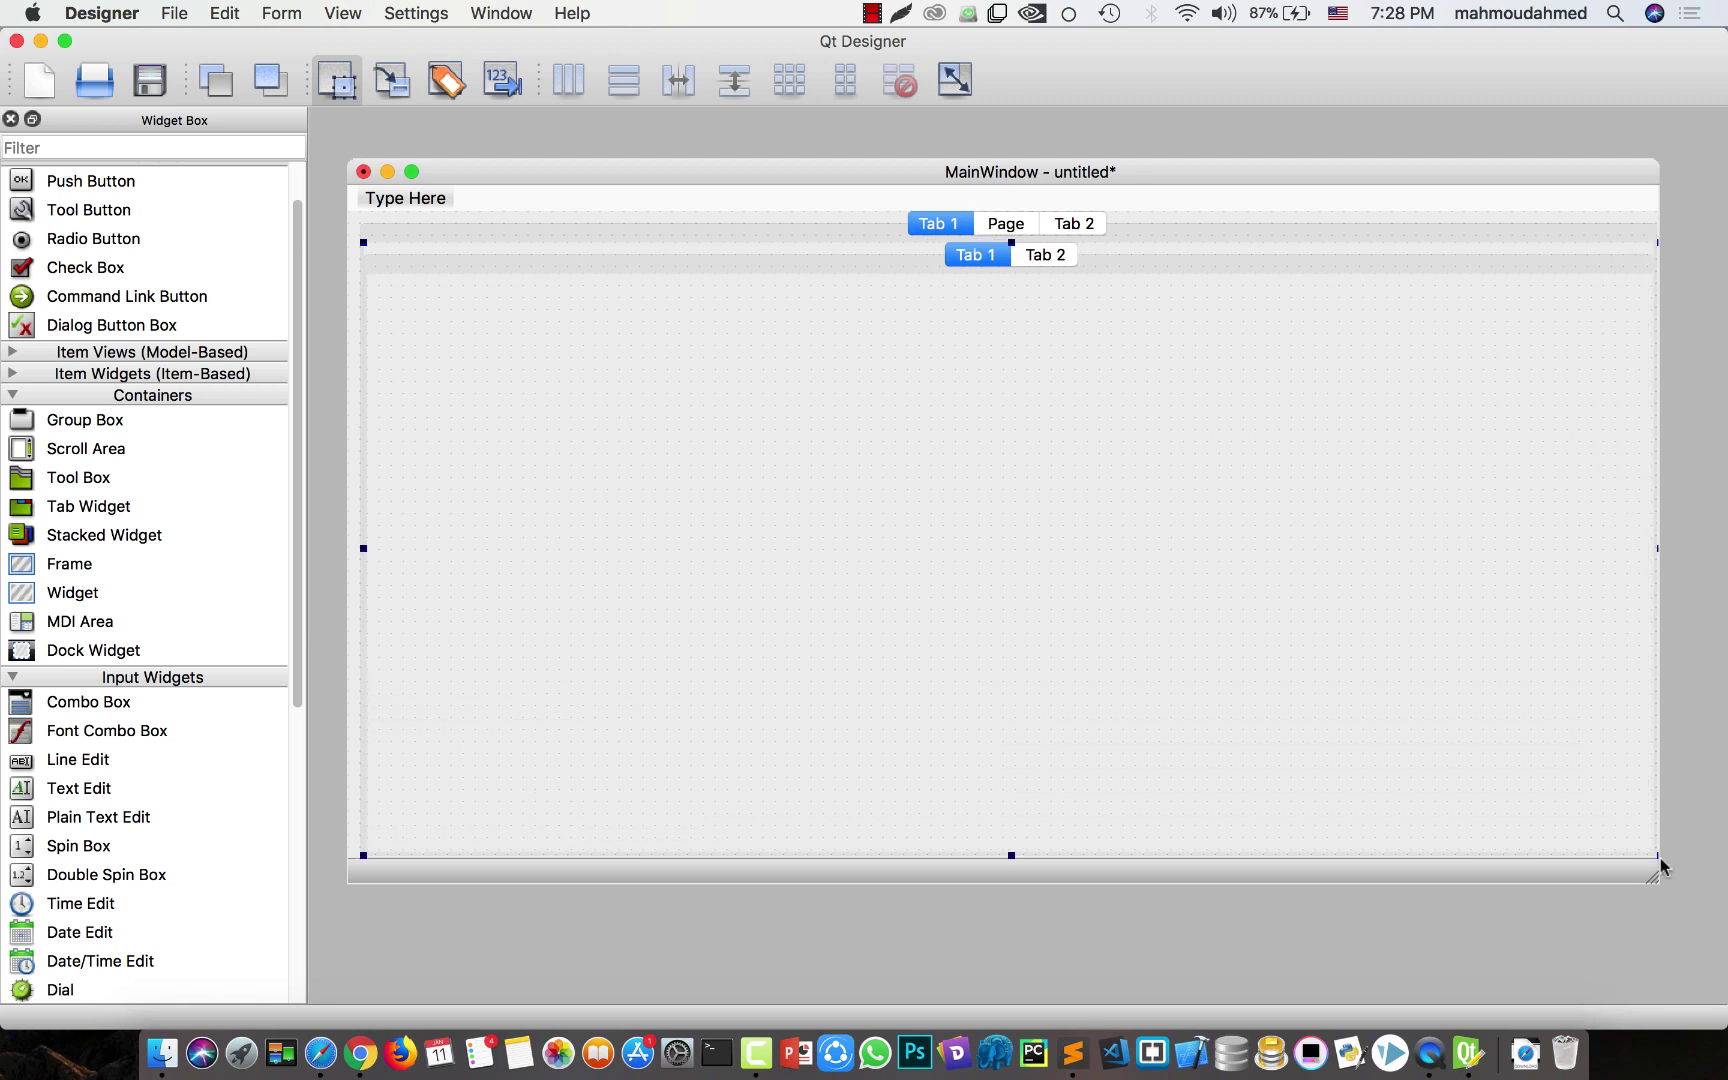
{"action": "left_click", "coordinate": [1084, 232]}
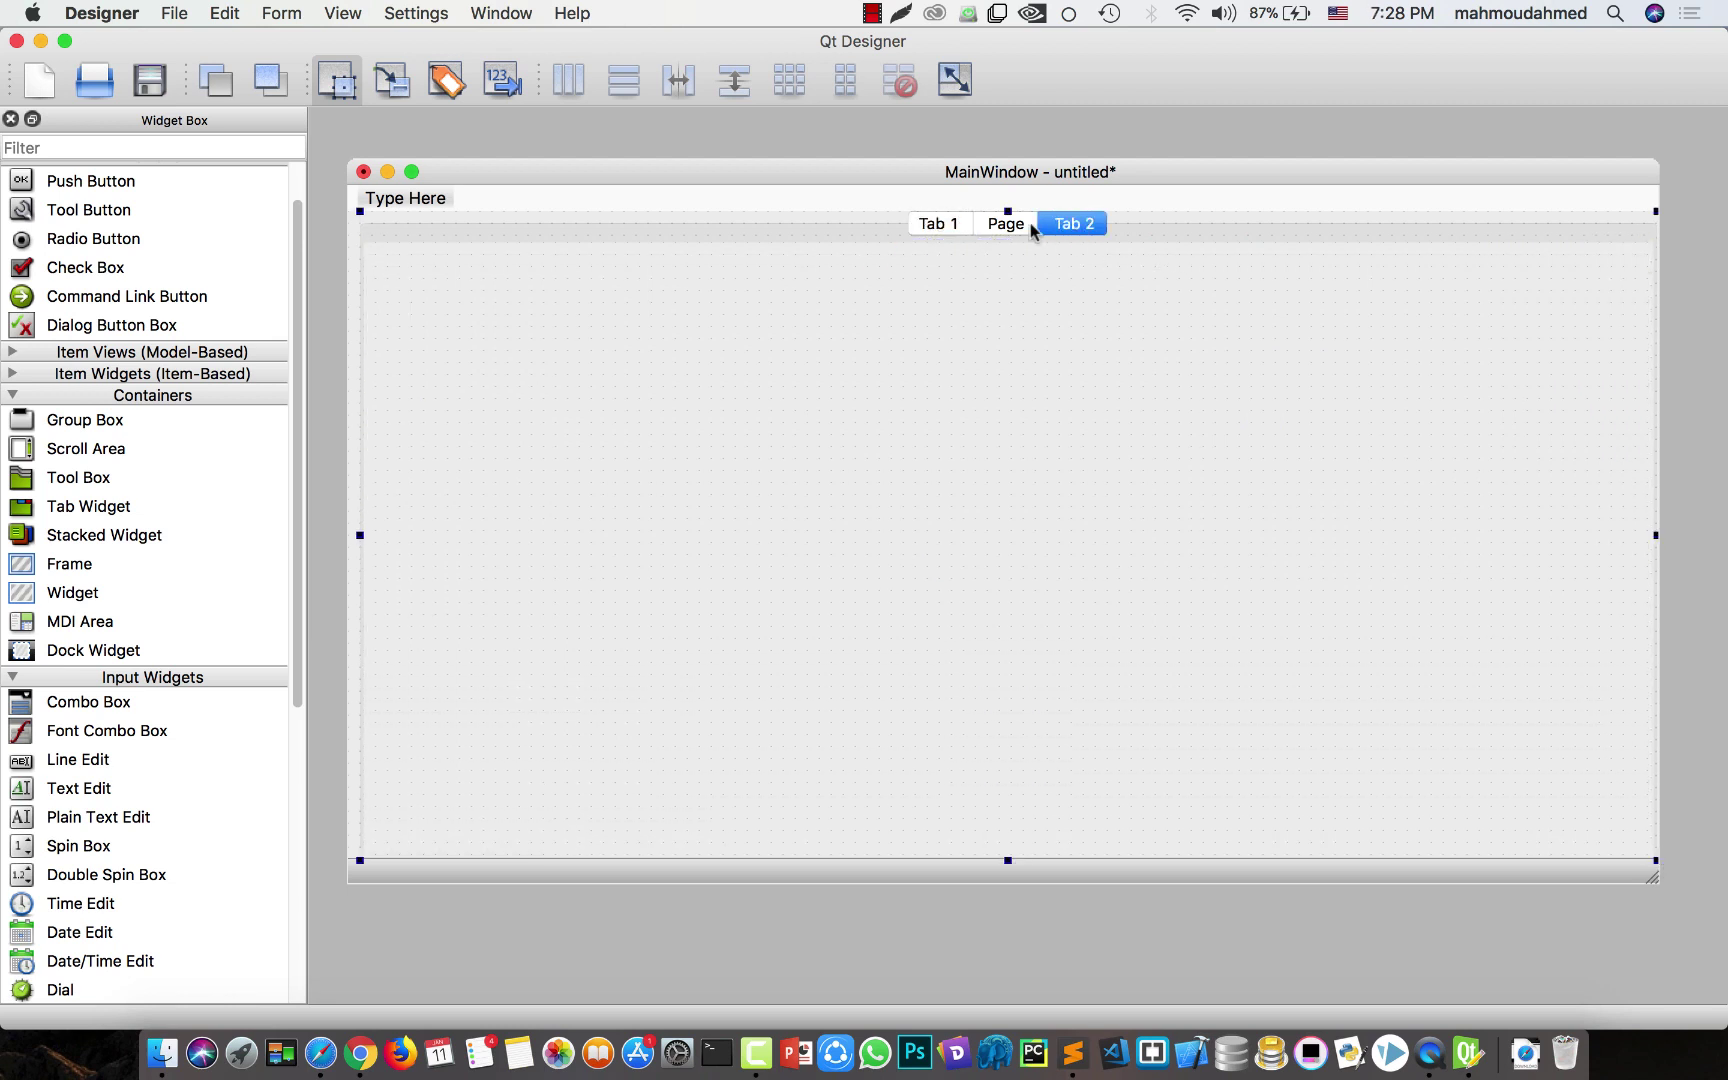
- Insert a new page after Tab 1 in the nested tab widget on the outer Tab 1 page
{"action": "left_click", "coordinate": [1030, 223]}
{"action": "left_click", "coordinate": [960, 225]}
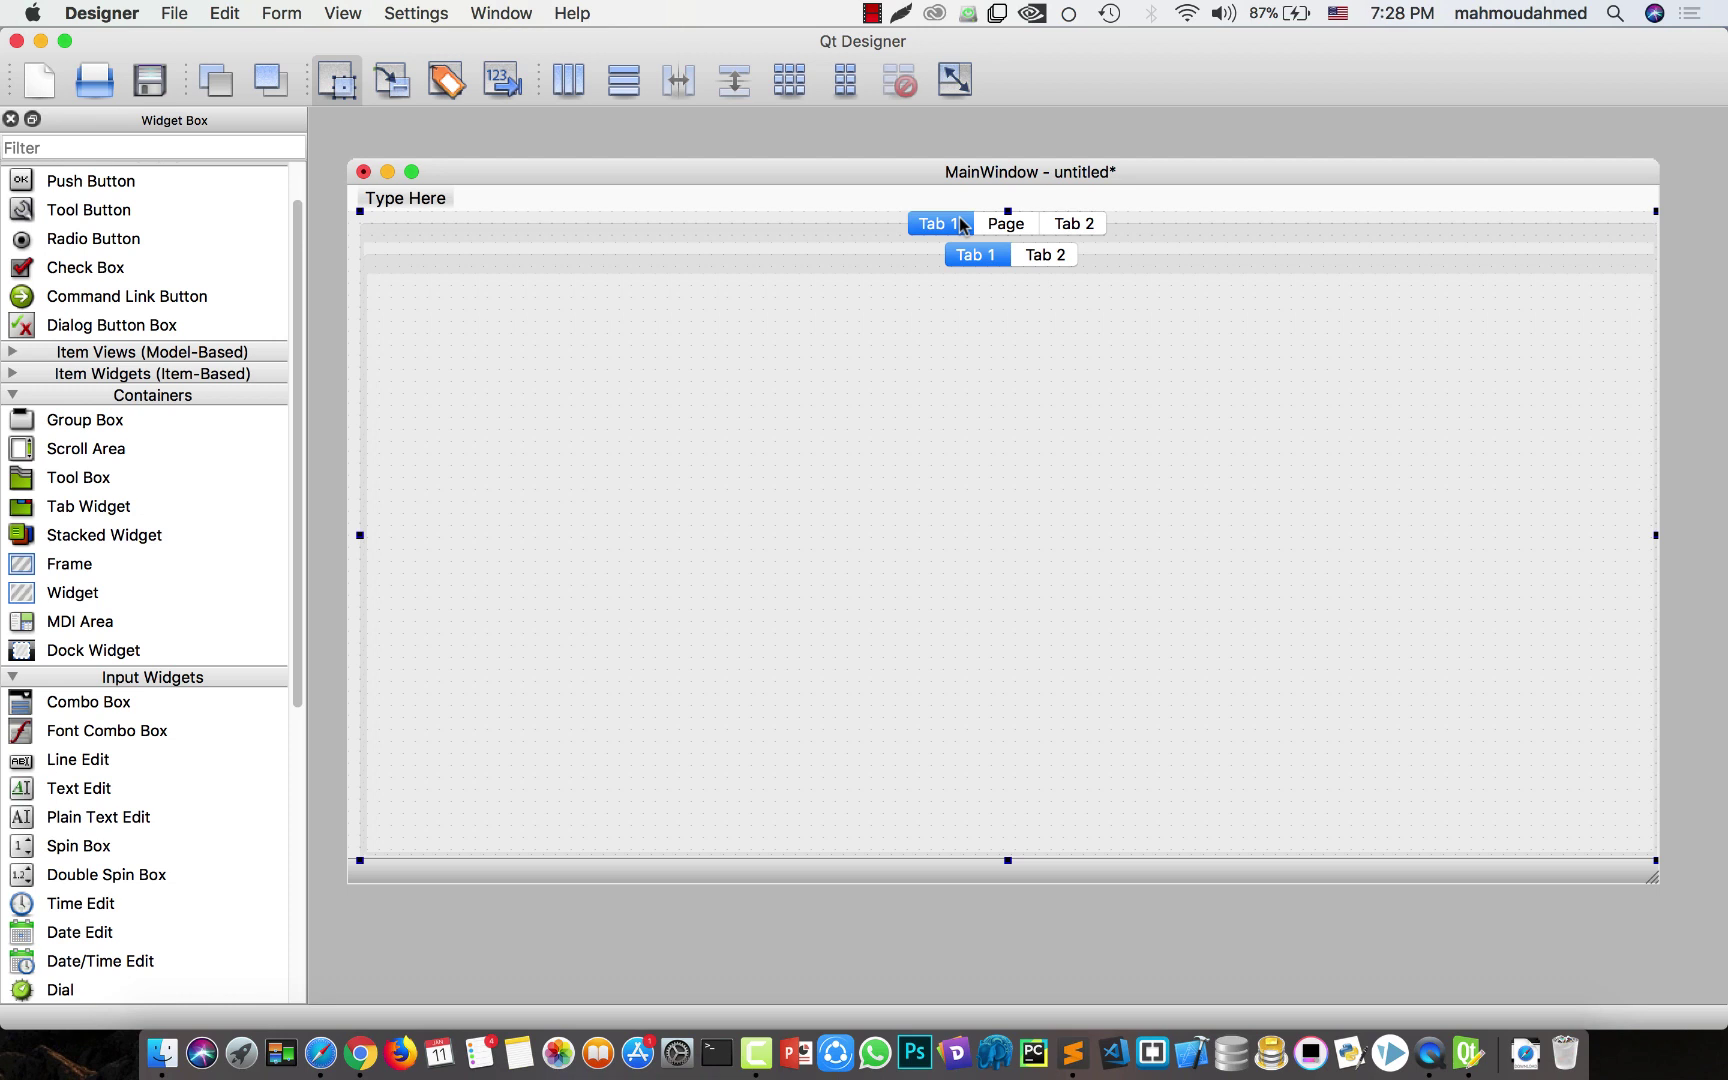
{"action": "left_click", "coordinate": [1028, 256]}
{"action": "left_click", "coordinate": [974, 256]}
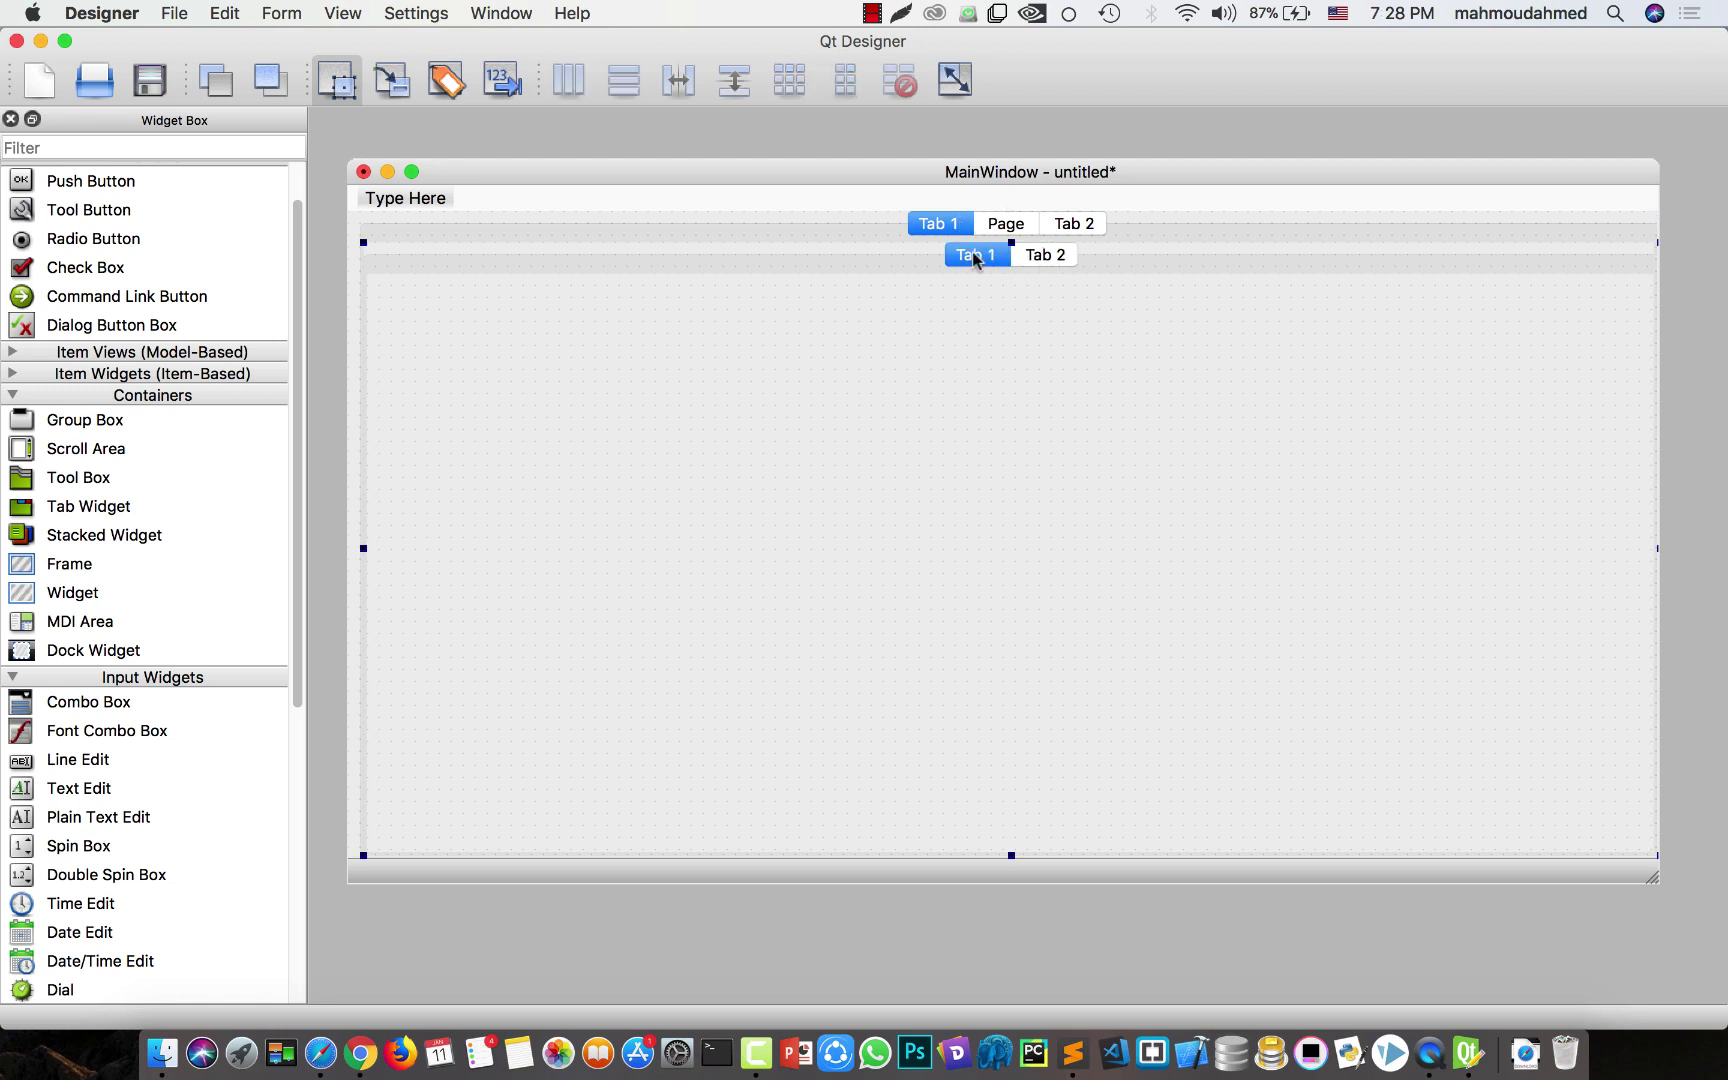
{"action": "right_click", "coordinate": [928, 318]}
{"action": "mouse_move", "coordinate": [1160, 574]}
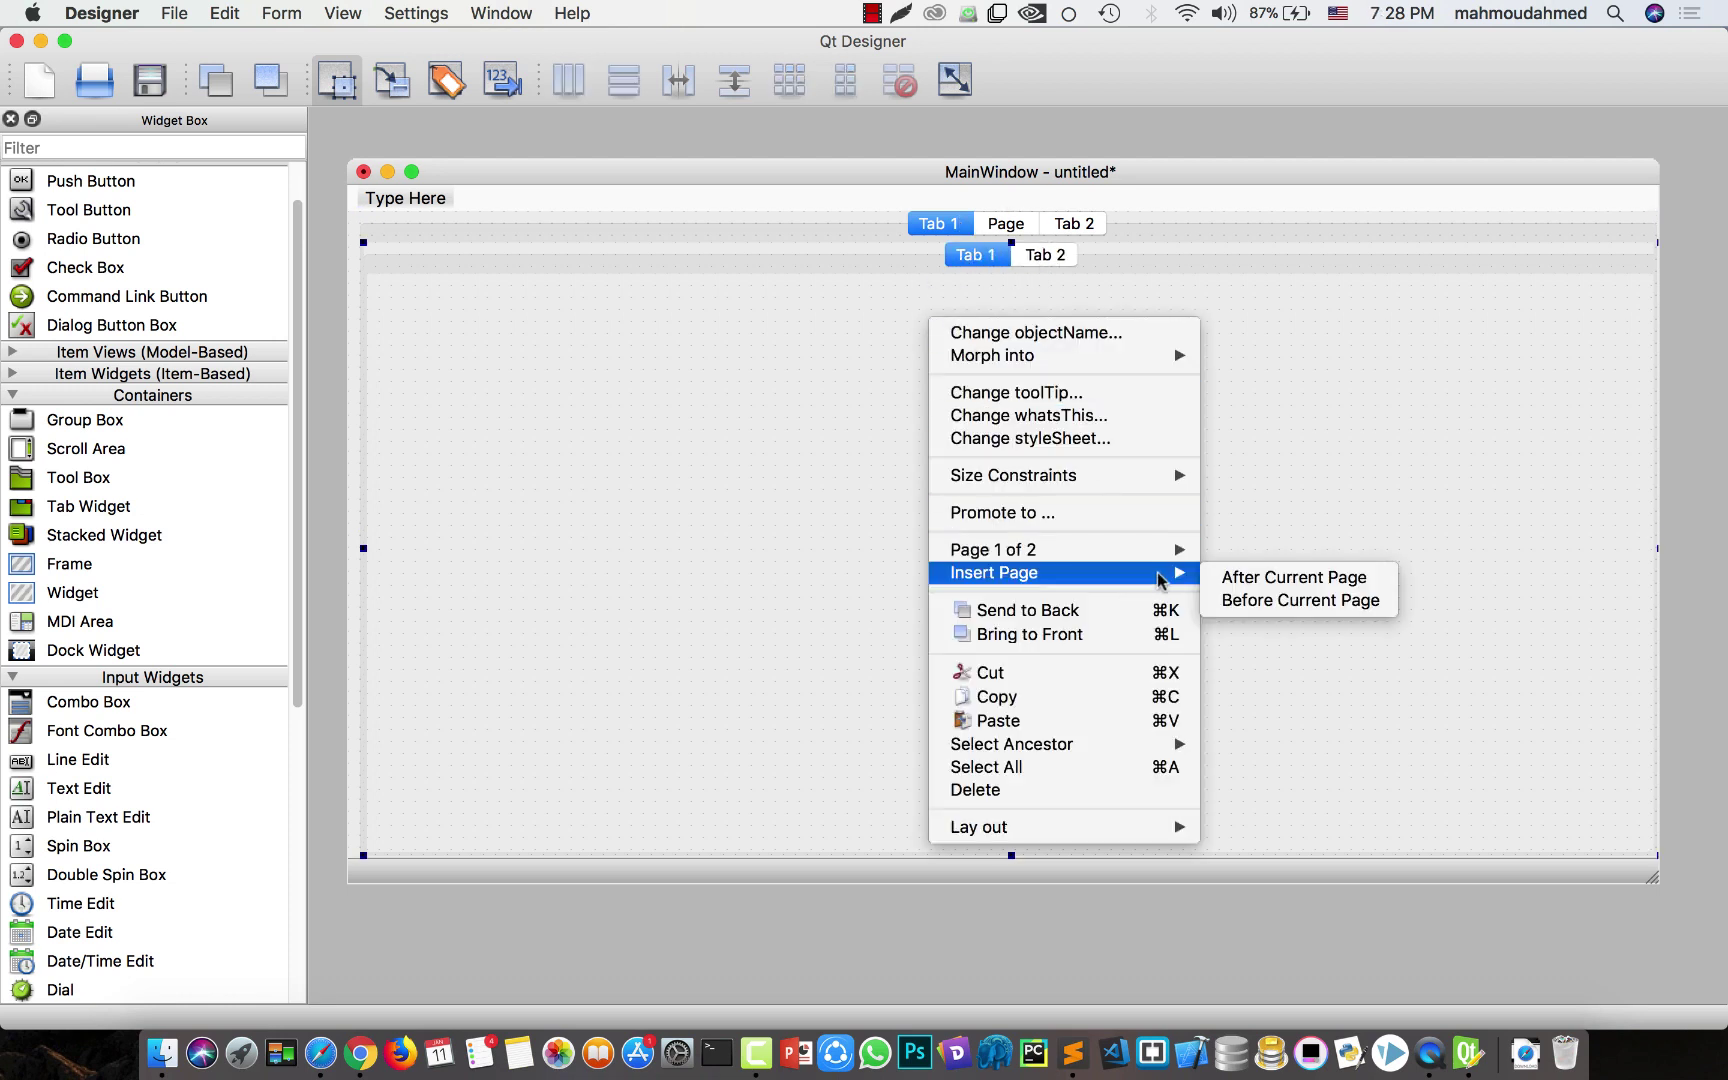
{"action": "left_click", "coordinate": [1237, 577]}
- Insert two more pages into the nested tab widget, each after its current page
{"action": "right_click", "coordinate": [845, 442]}
{"action": "mouse_move", "coordinate": [1054, 698]}
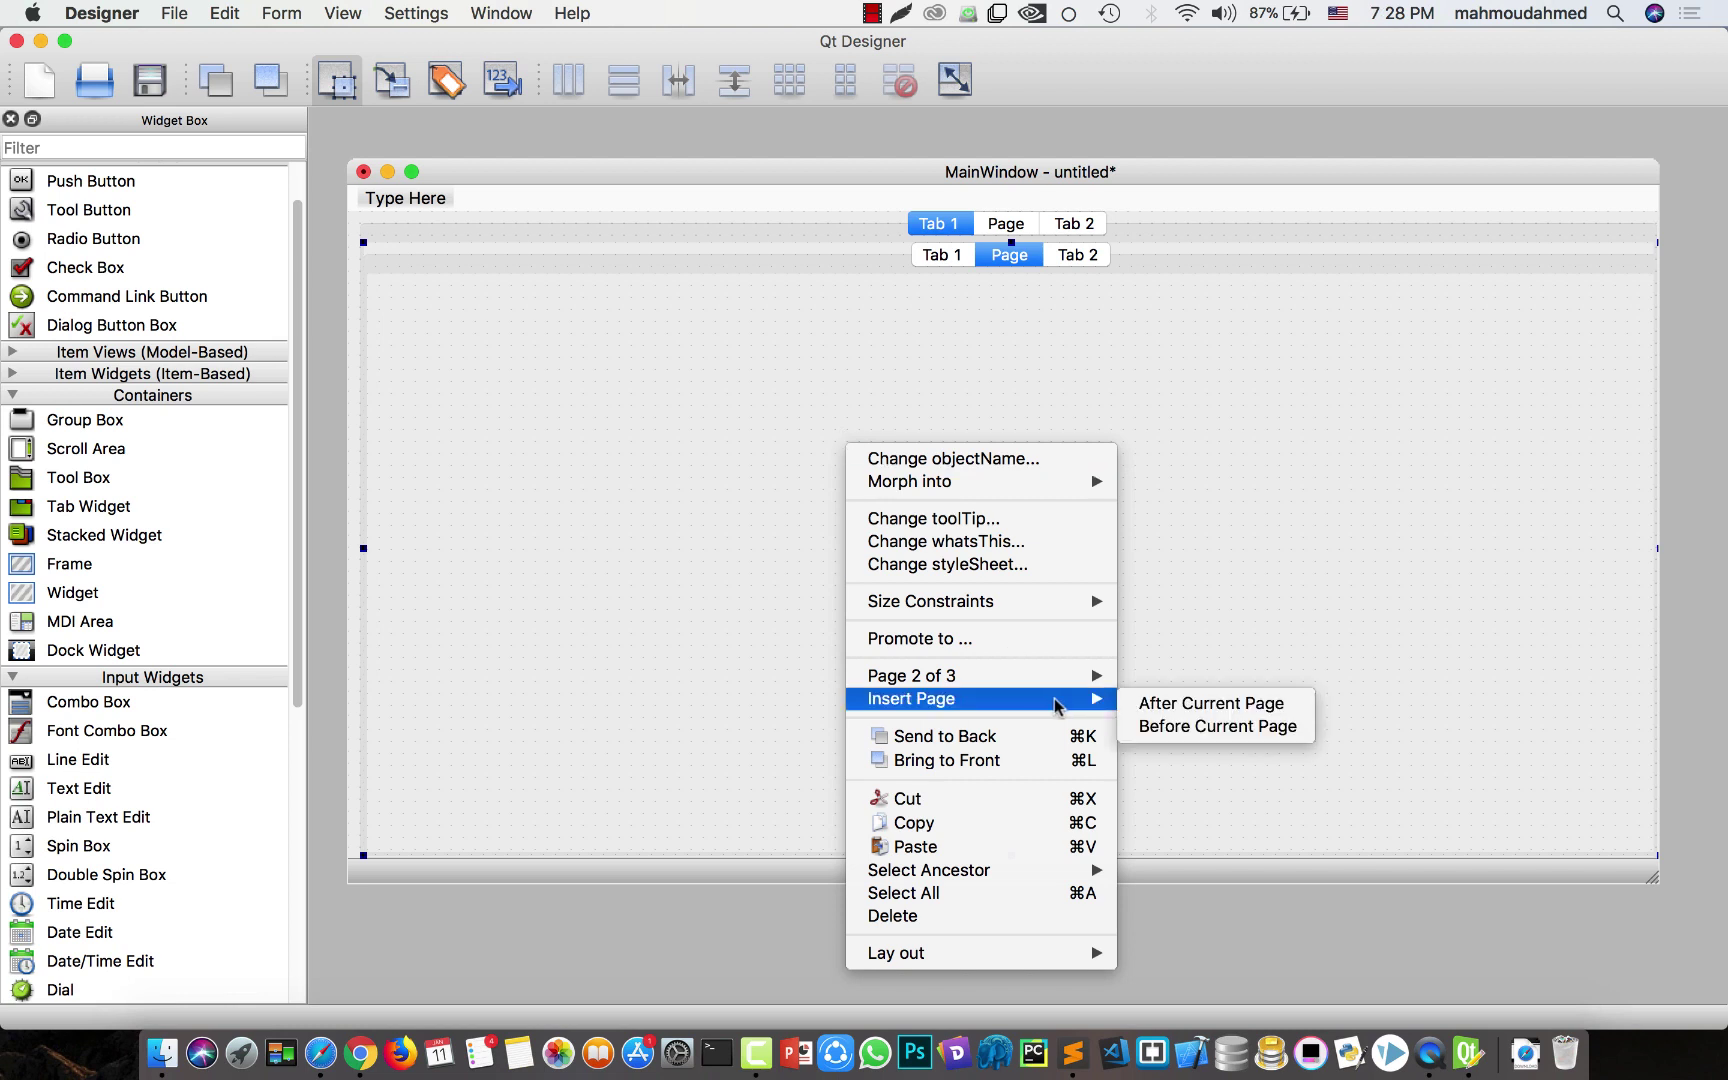
{"action": "left_click", "coordinate": [1143, 705]}
{"action": "right_click", "coordinate": [809, 452]}
{"action": "mouse_move", "coordinate": [980, 712]}
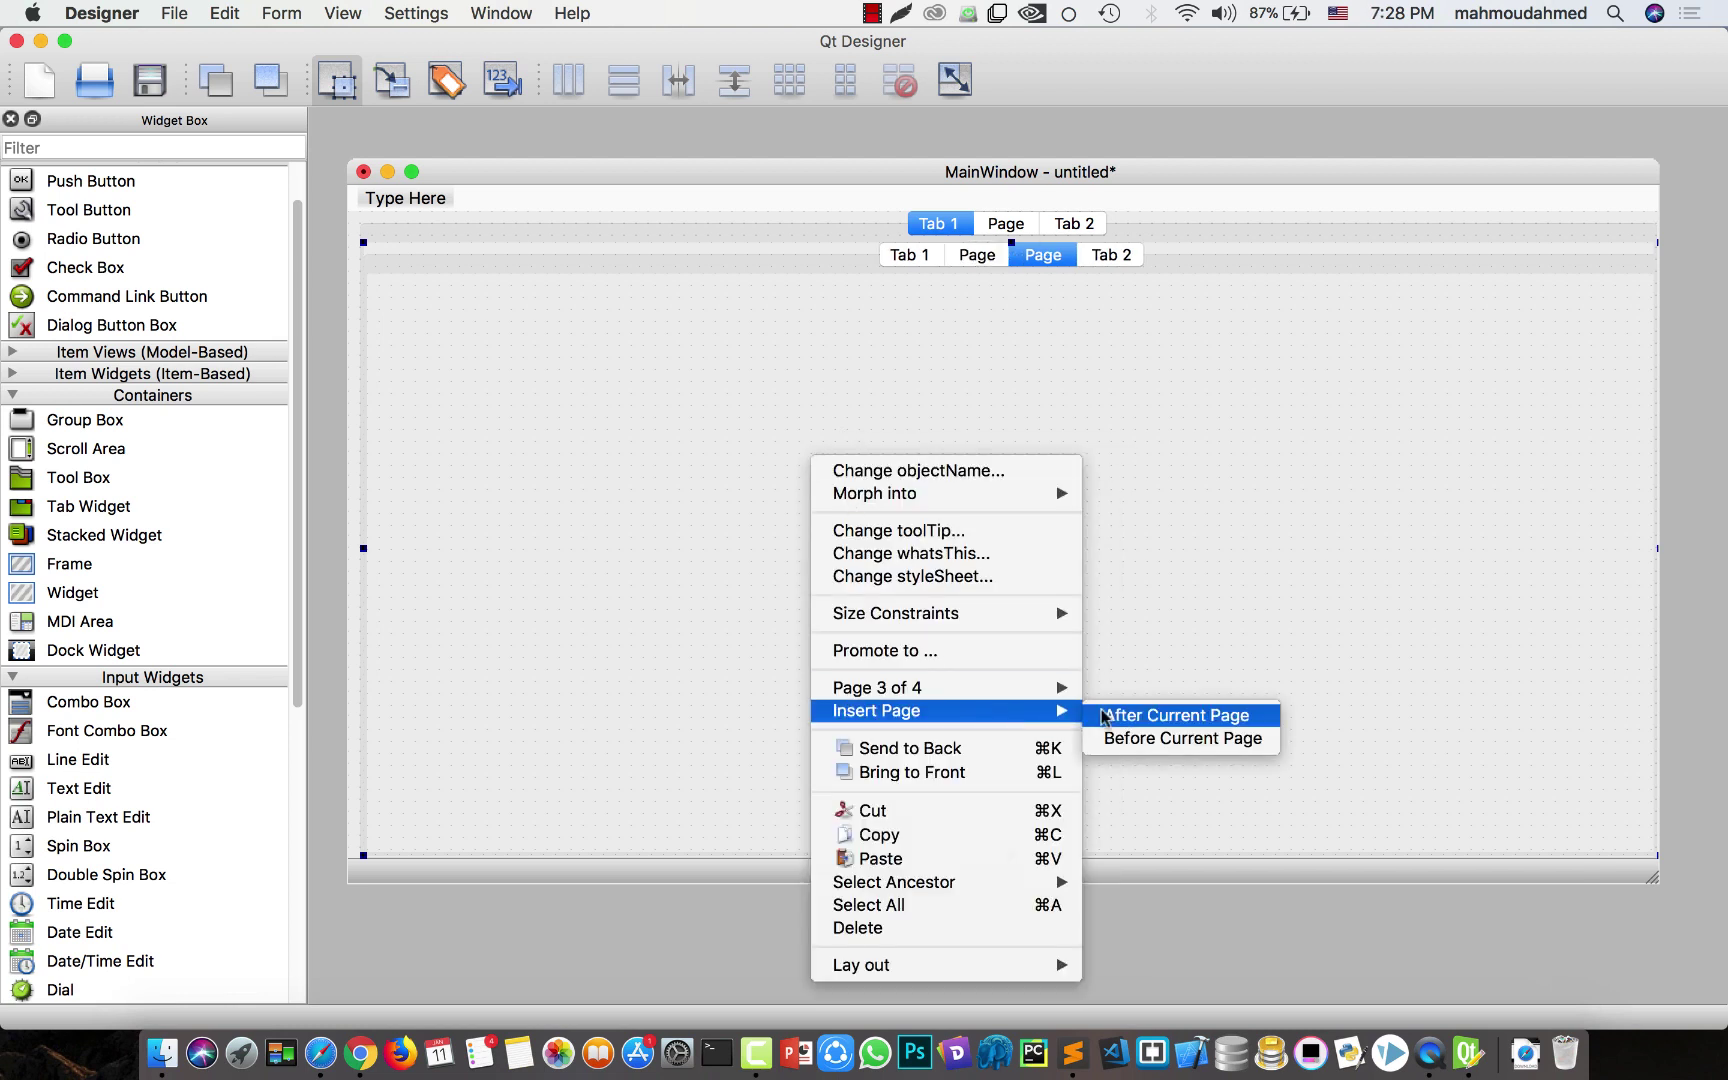
{"action": "left_click", "coordinate": [1104, 716]}
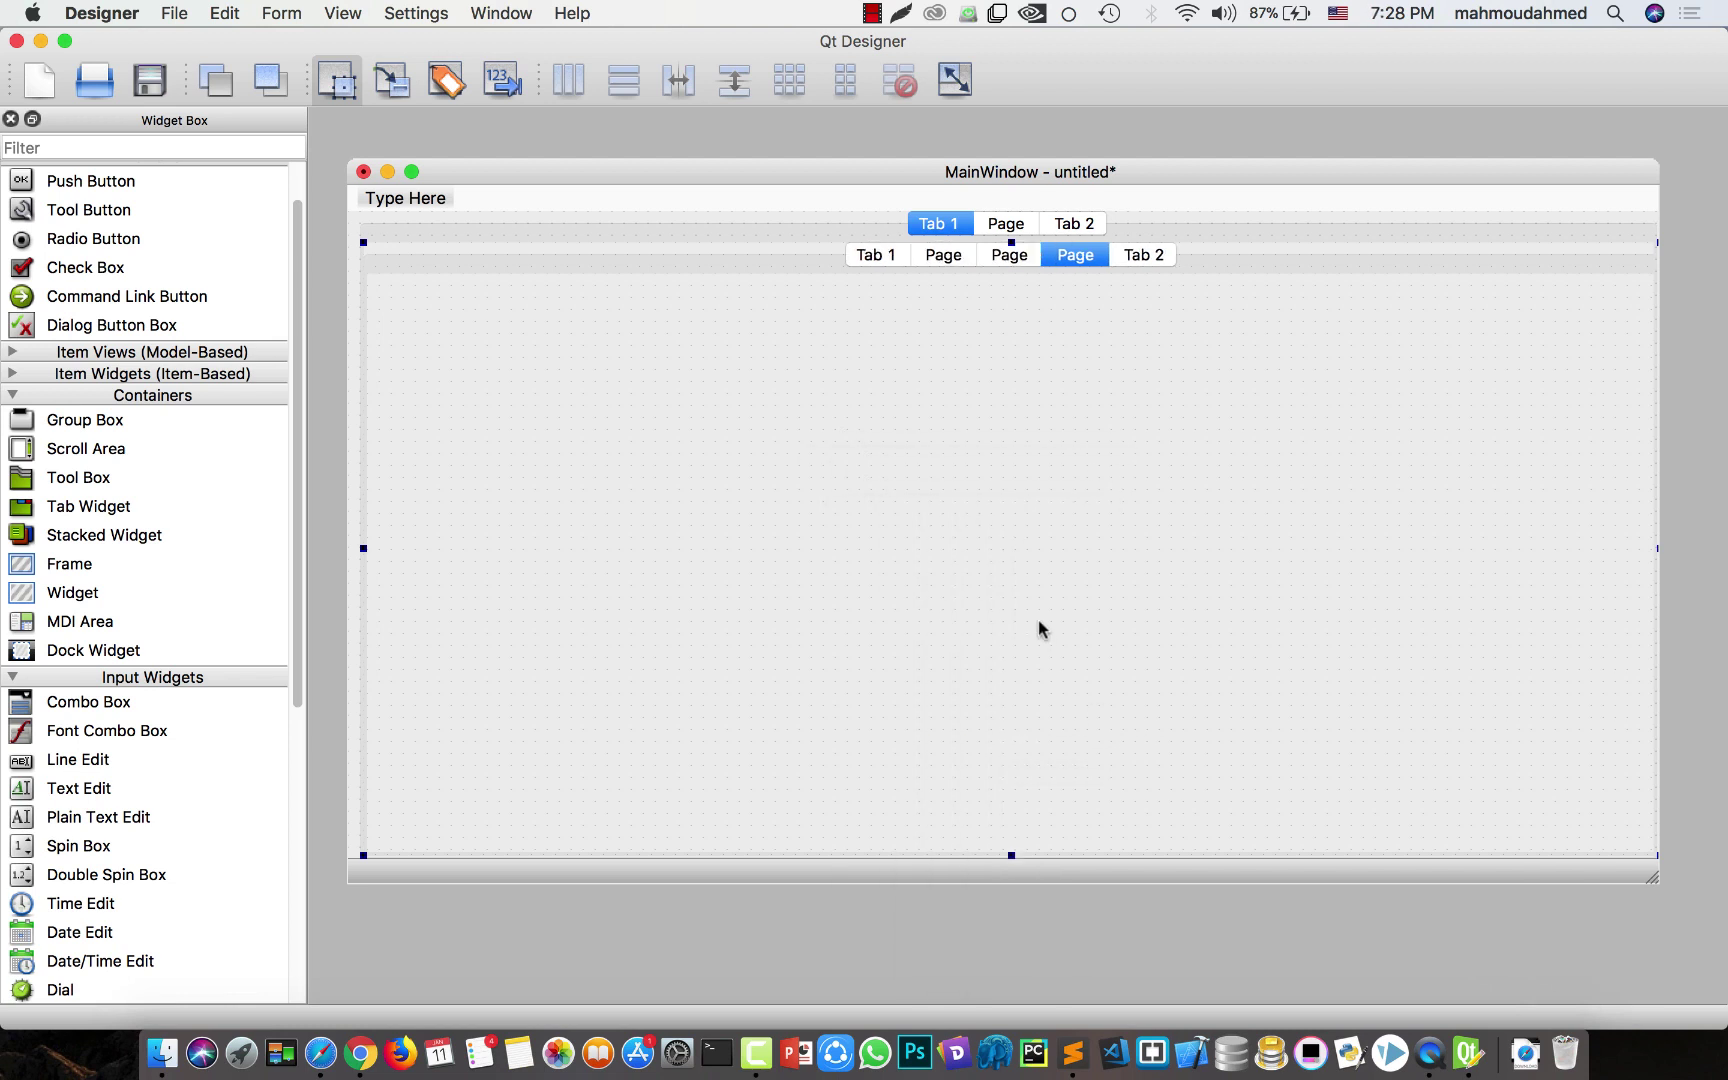
- Review the two-level layout by switching between the outer tabs and the nested pages of the outer Tab 1
{"action": "left_click", "coordinate": [1092, 220]}
{"action": "left_click", "coordinate": [1025, 226]}
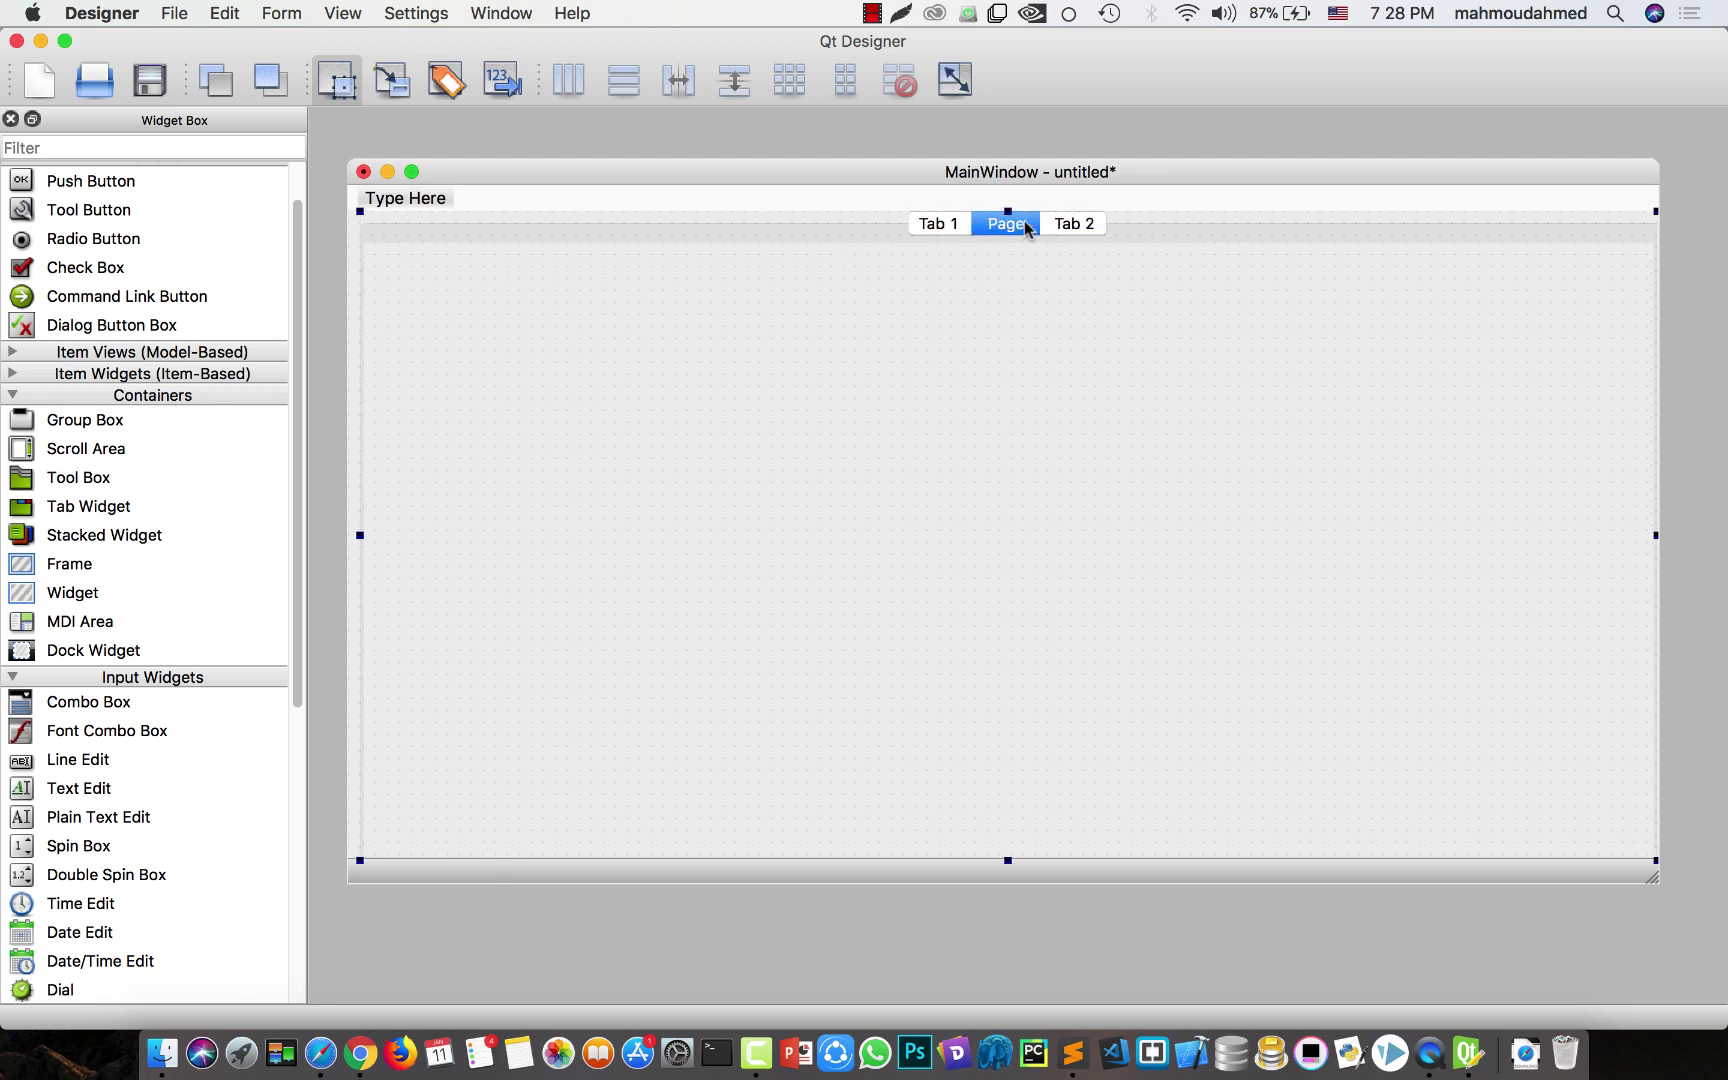
{"action": "left_click", "coordinate": [938, 222]}
{"action": "left_click", "coordinate": [1012, 228]}
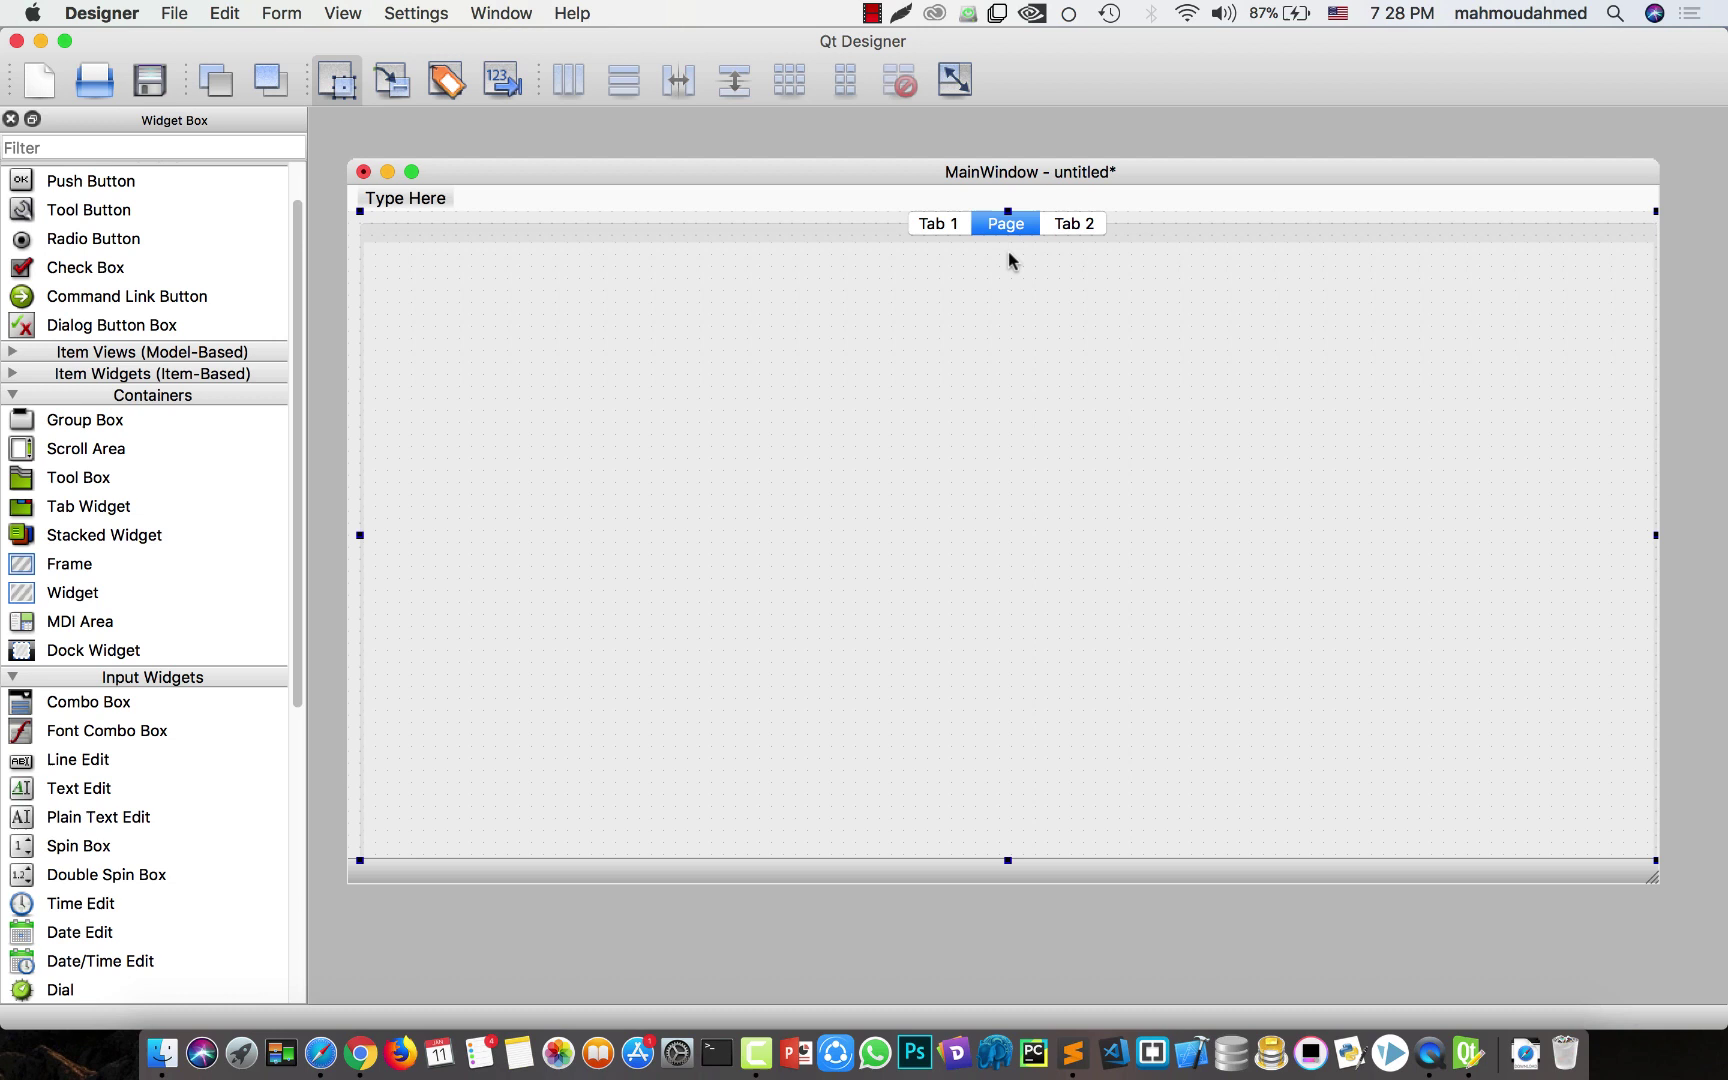
{"action": "left_click", "coordinate": [945, 224]}
{"action": "left_click", "coordinate": [1005, 257]}
{"action": "left_click", "coordinate": [955, 262]}
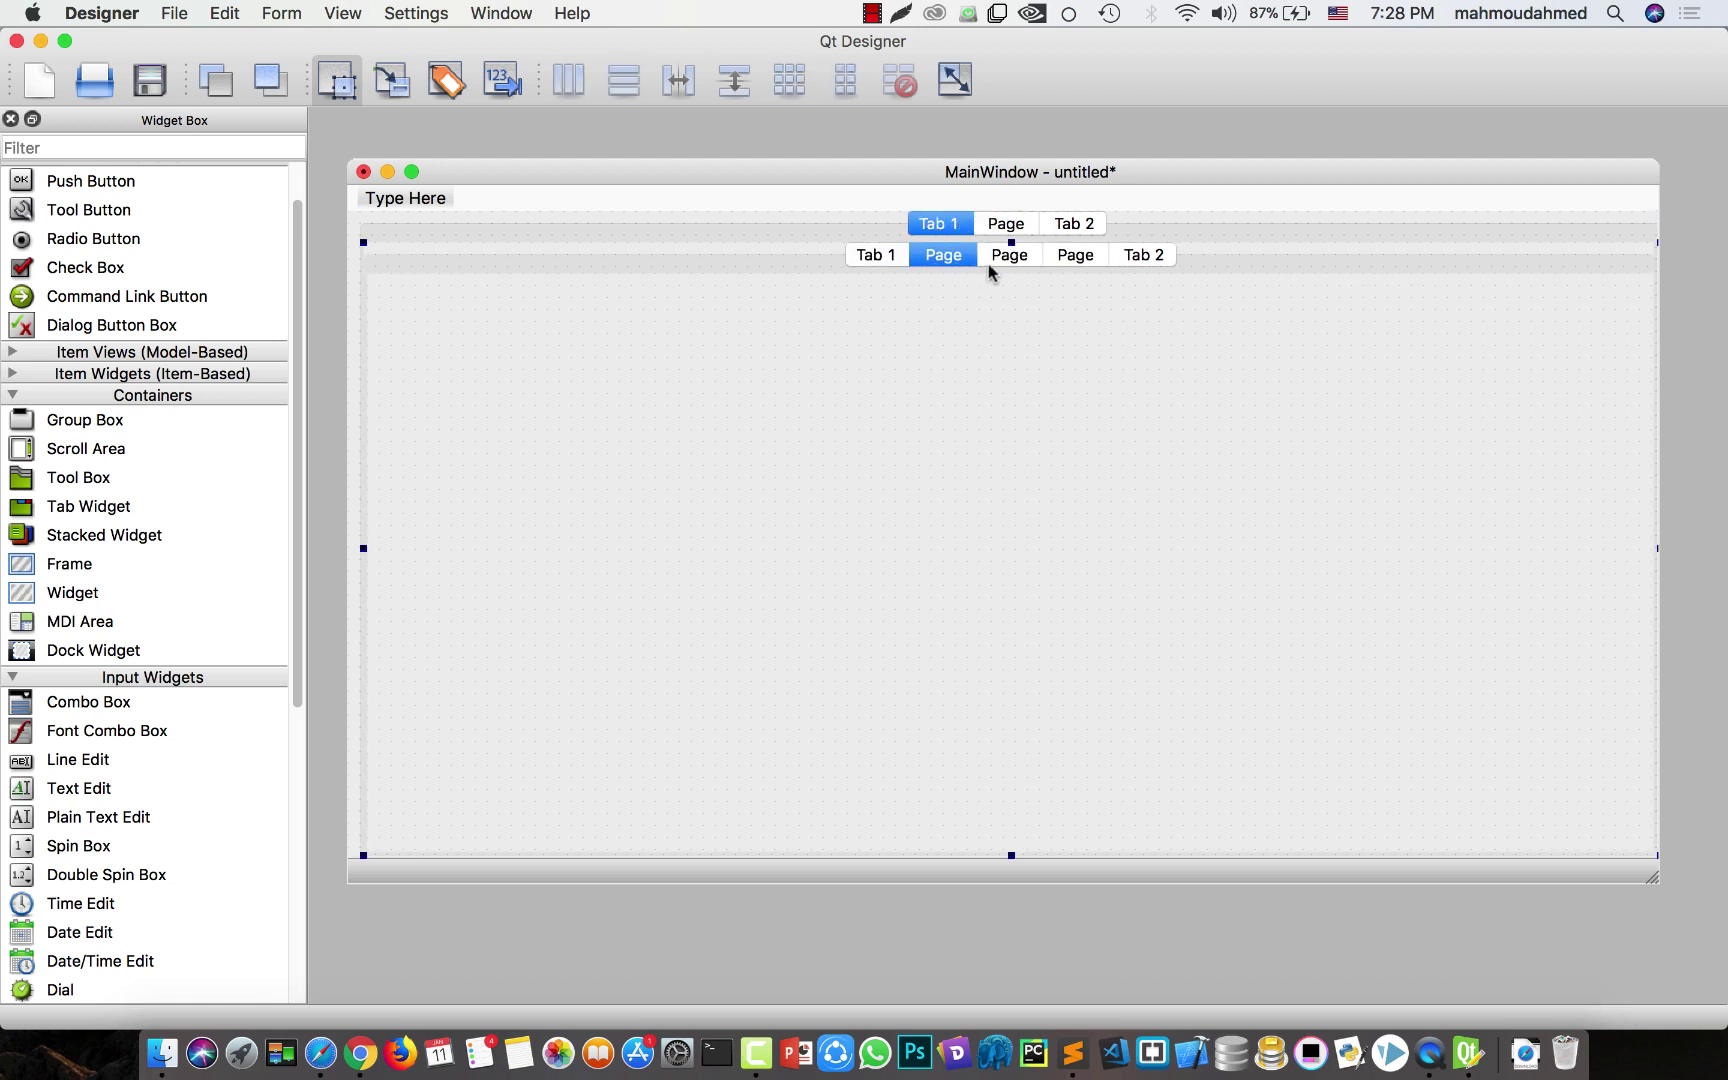
{"action": "left_click", "coordinate": [1070, 226]}
{"action": "left_click", "coordinate": [934, 226]}
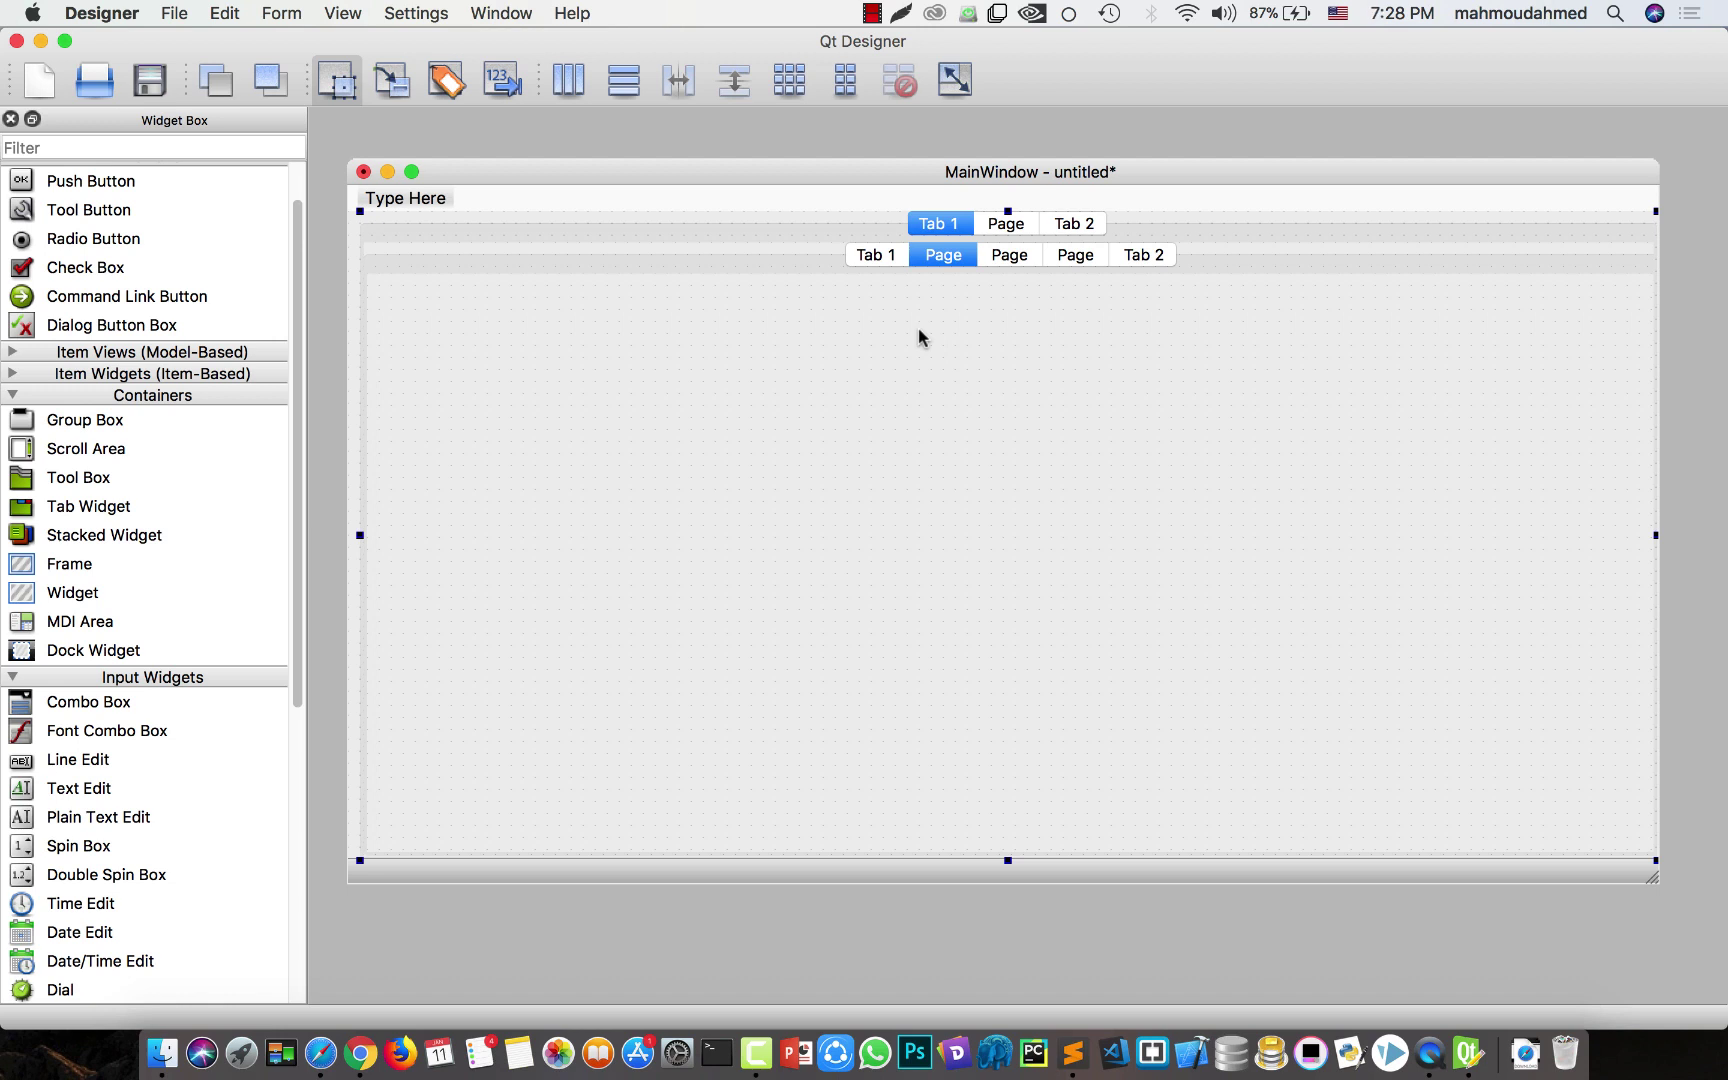
{"action": "left_click", "coordinate": [954, 364]}
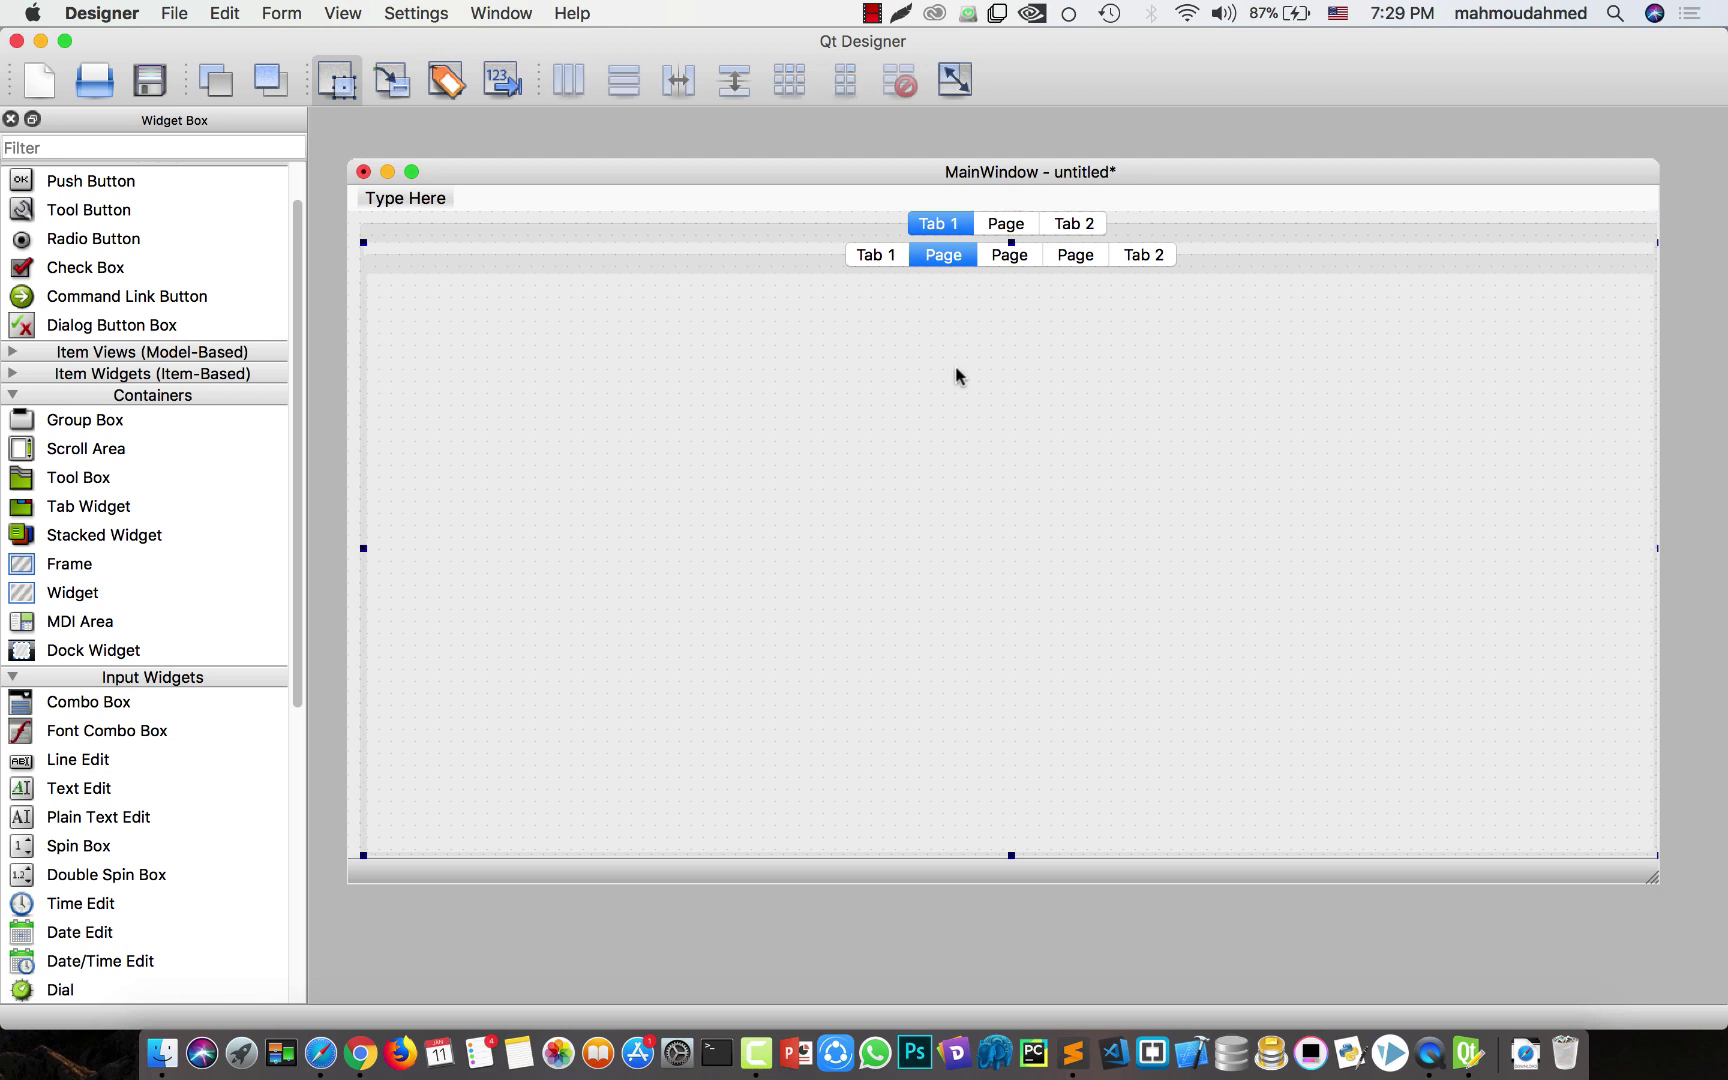
- Open the form main.ui from the Cars folder inside the Dropbox Projects folder
{"action": "left_click", "coordinate": [176, 13]}
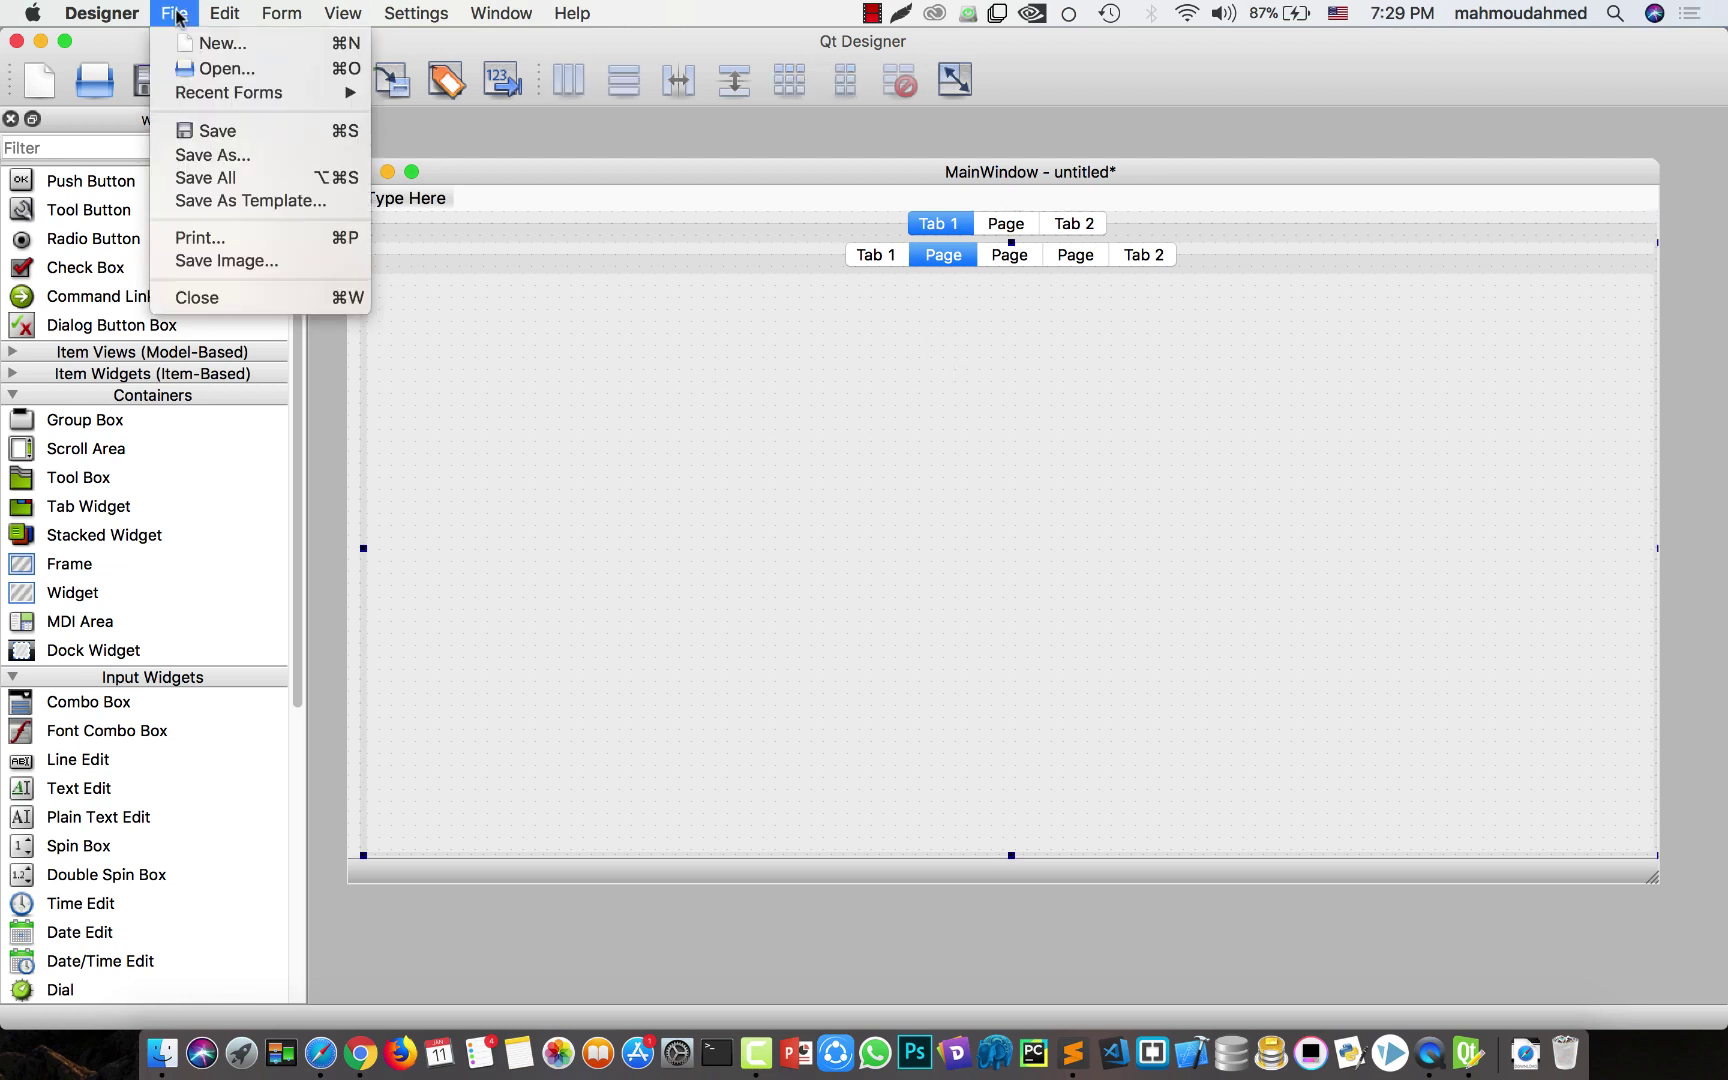
{"action": "left_click", "coordinate": [190, 68]}
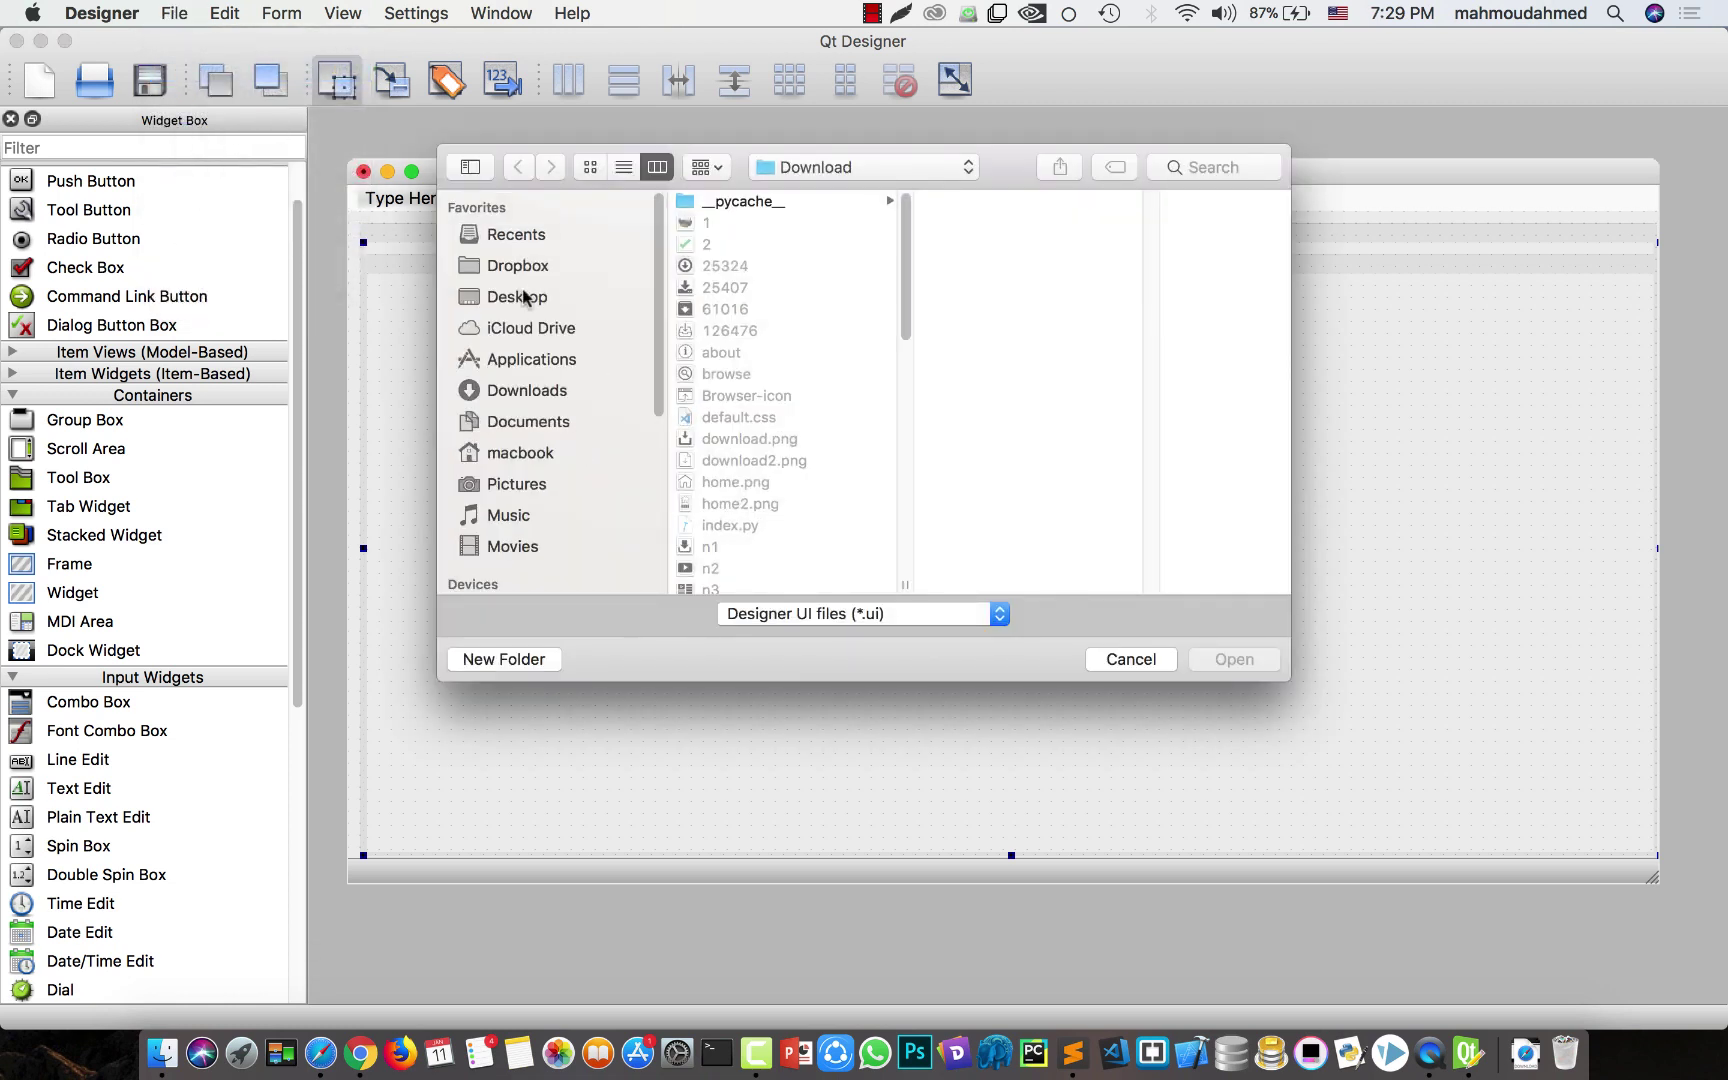
{"action": "left_click", "coordinate": [514, 267]}
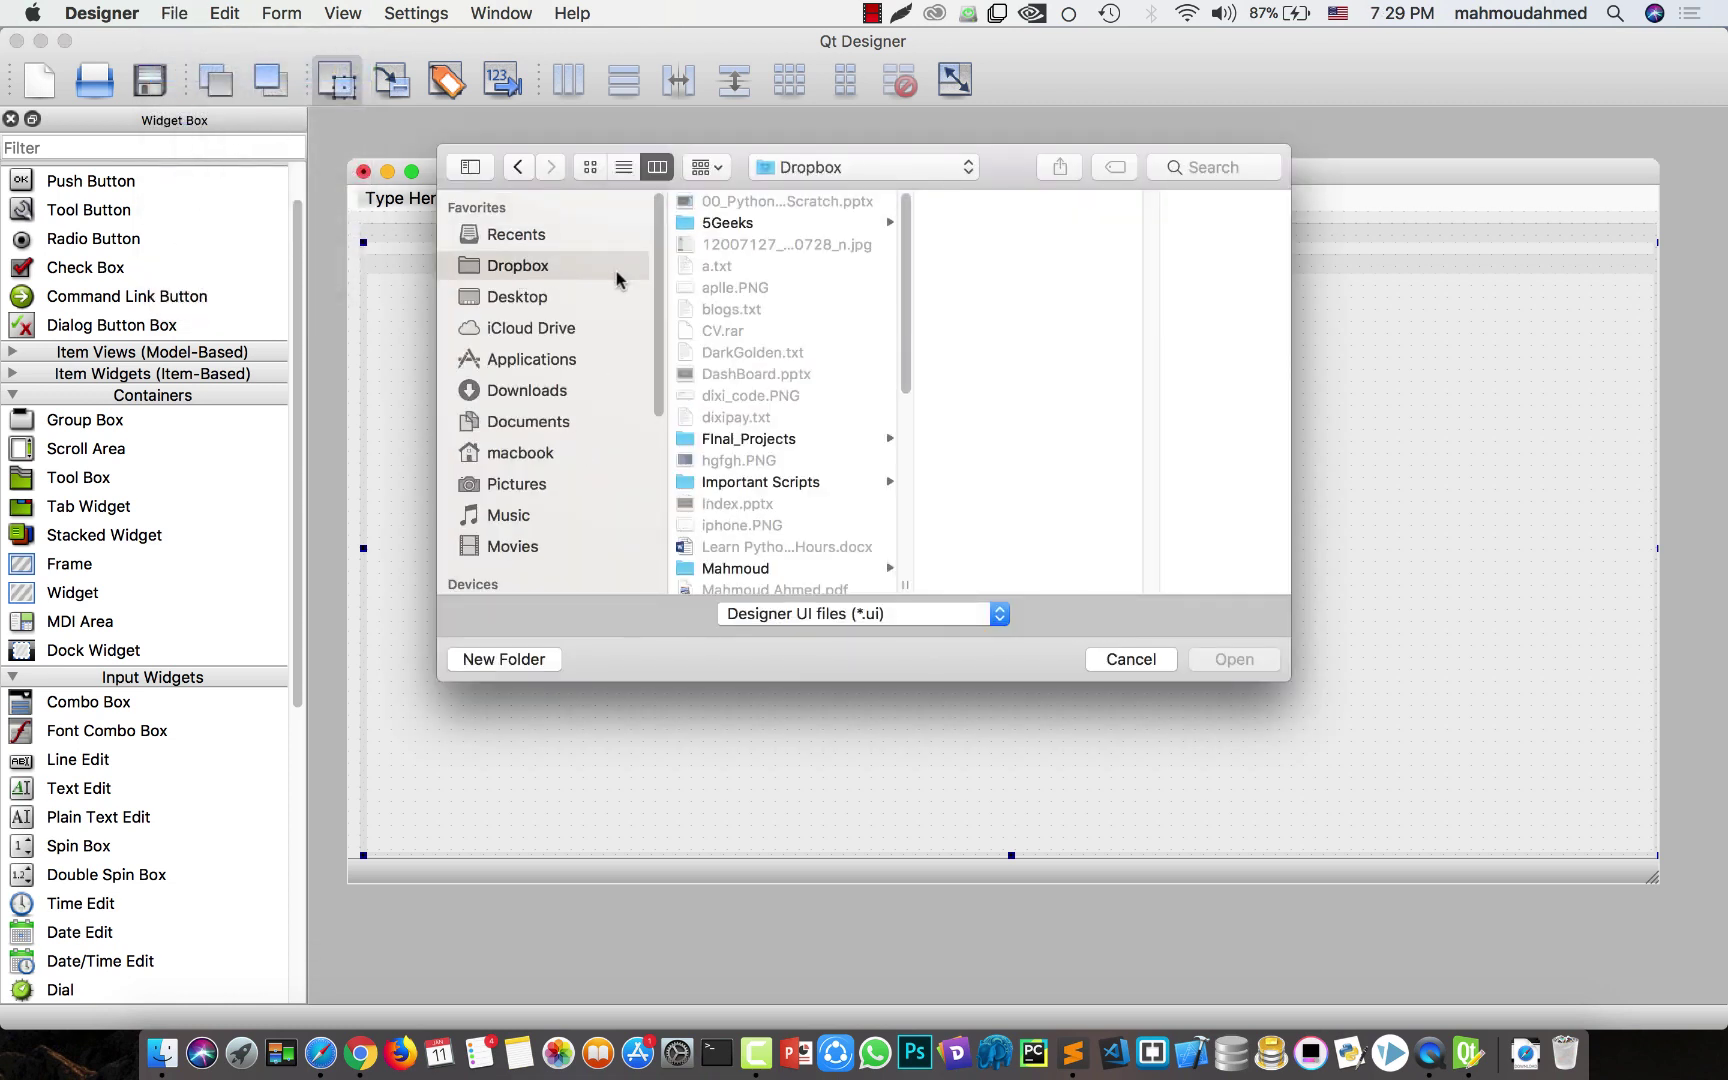
{"action": "left_click", "coordinate": [733, 440]}
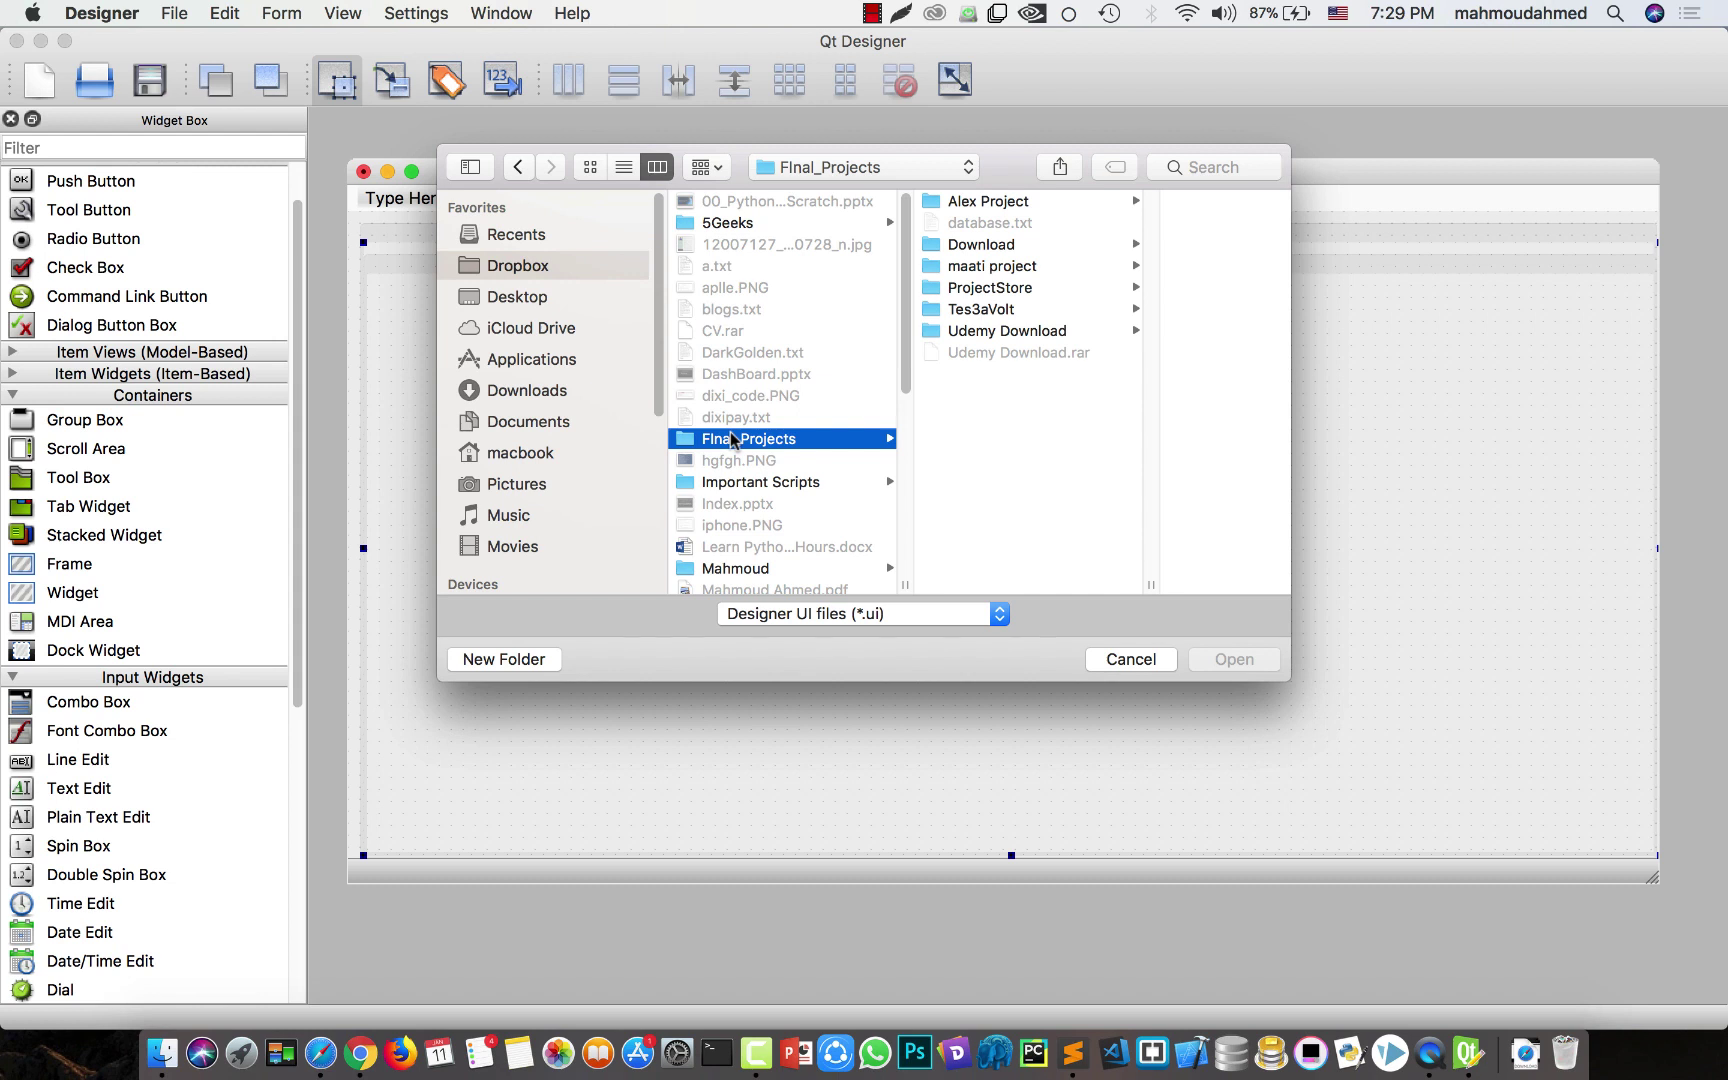
{"action": "scroll", "coordinate": [745, 440], "scroll_direction": "down", "scroll_amount": 5}
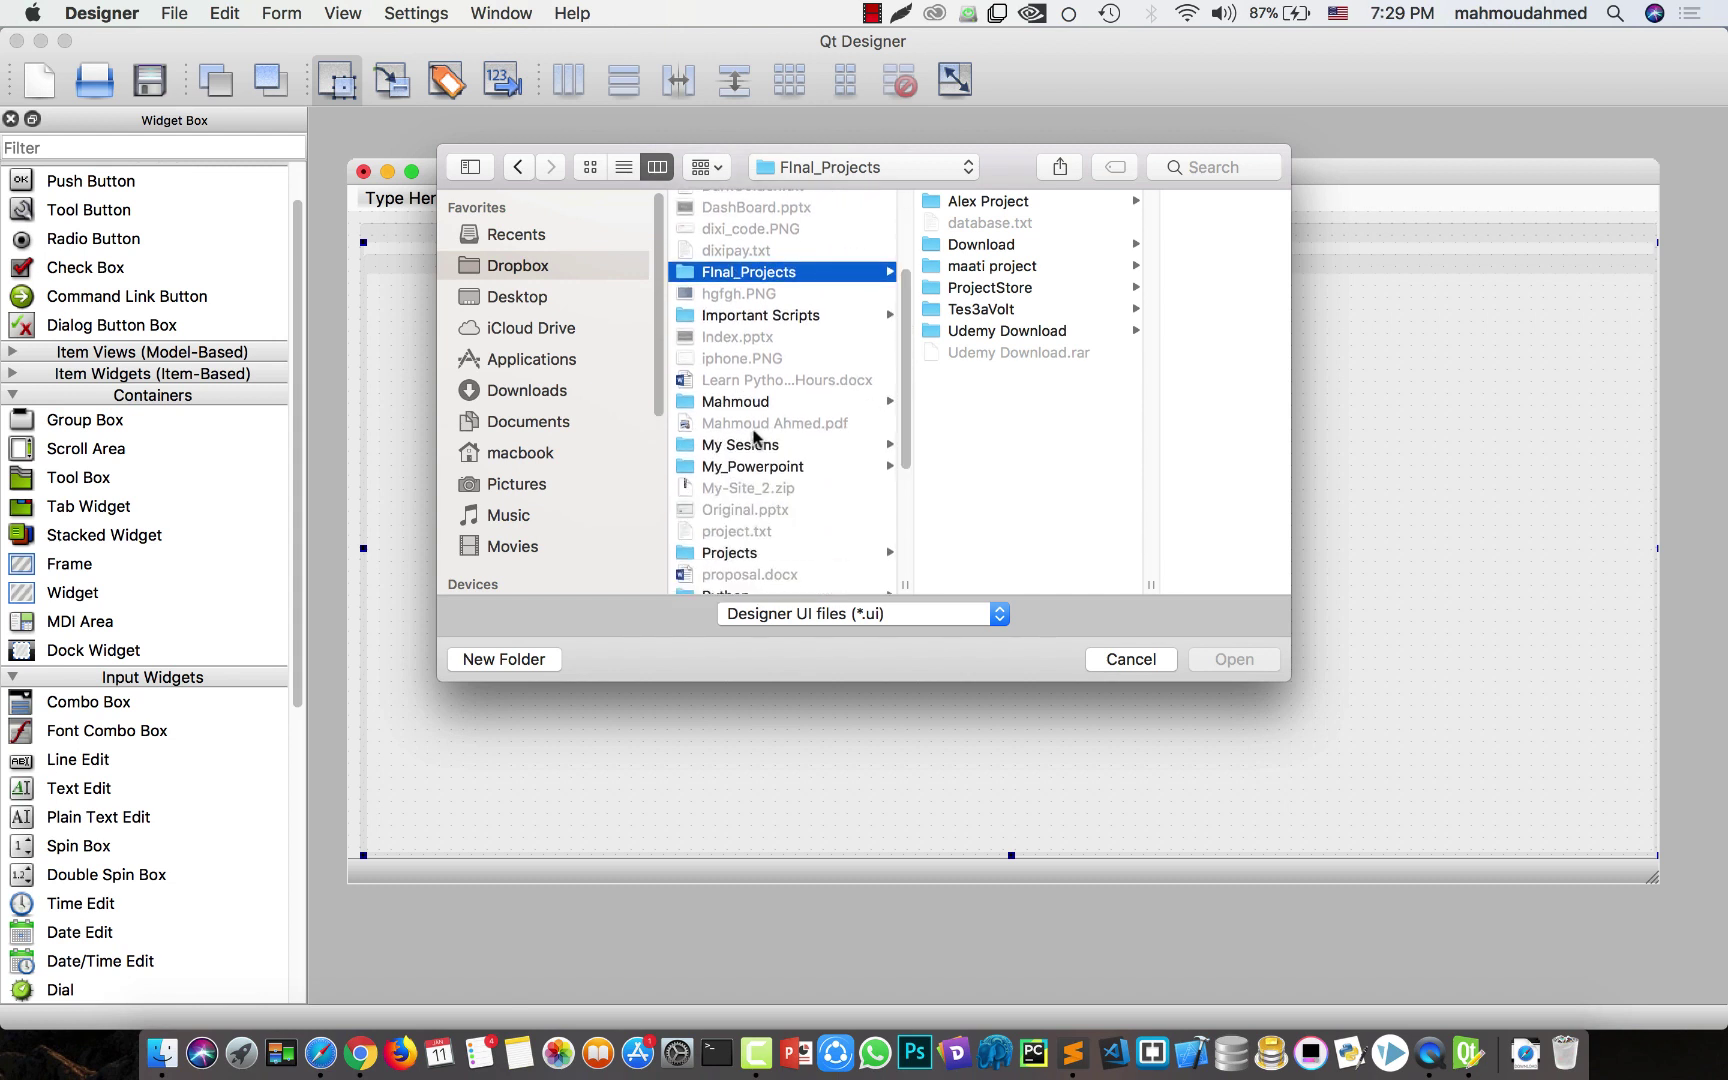
{"action": "left_click", "coordinate": [730, 553]}
{"action": "left_click", "coordinate": [983, 203]}
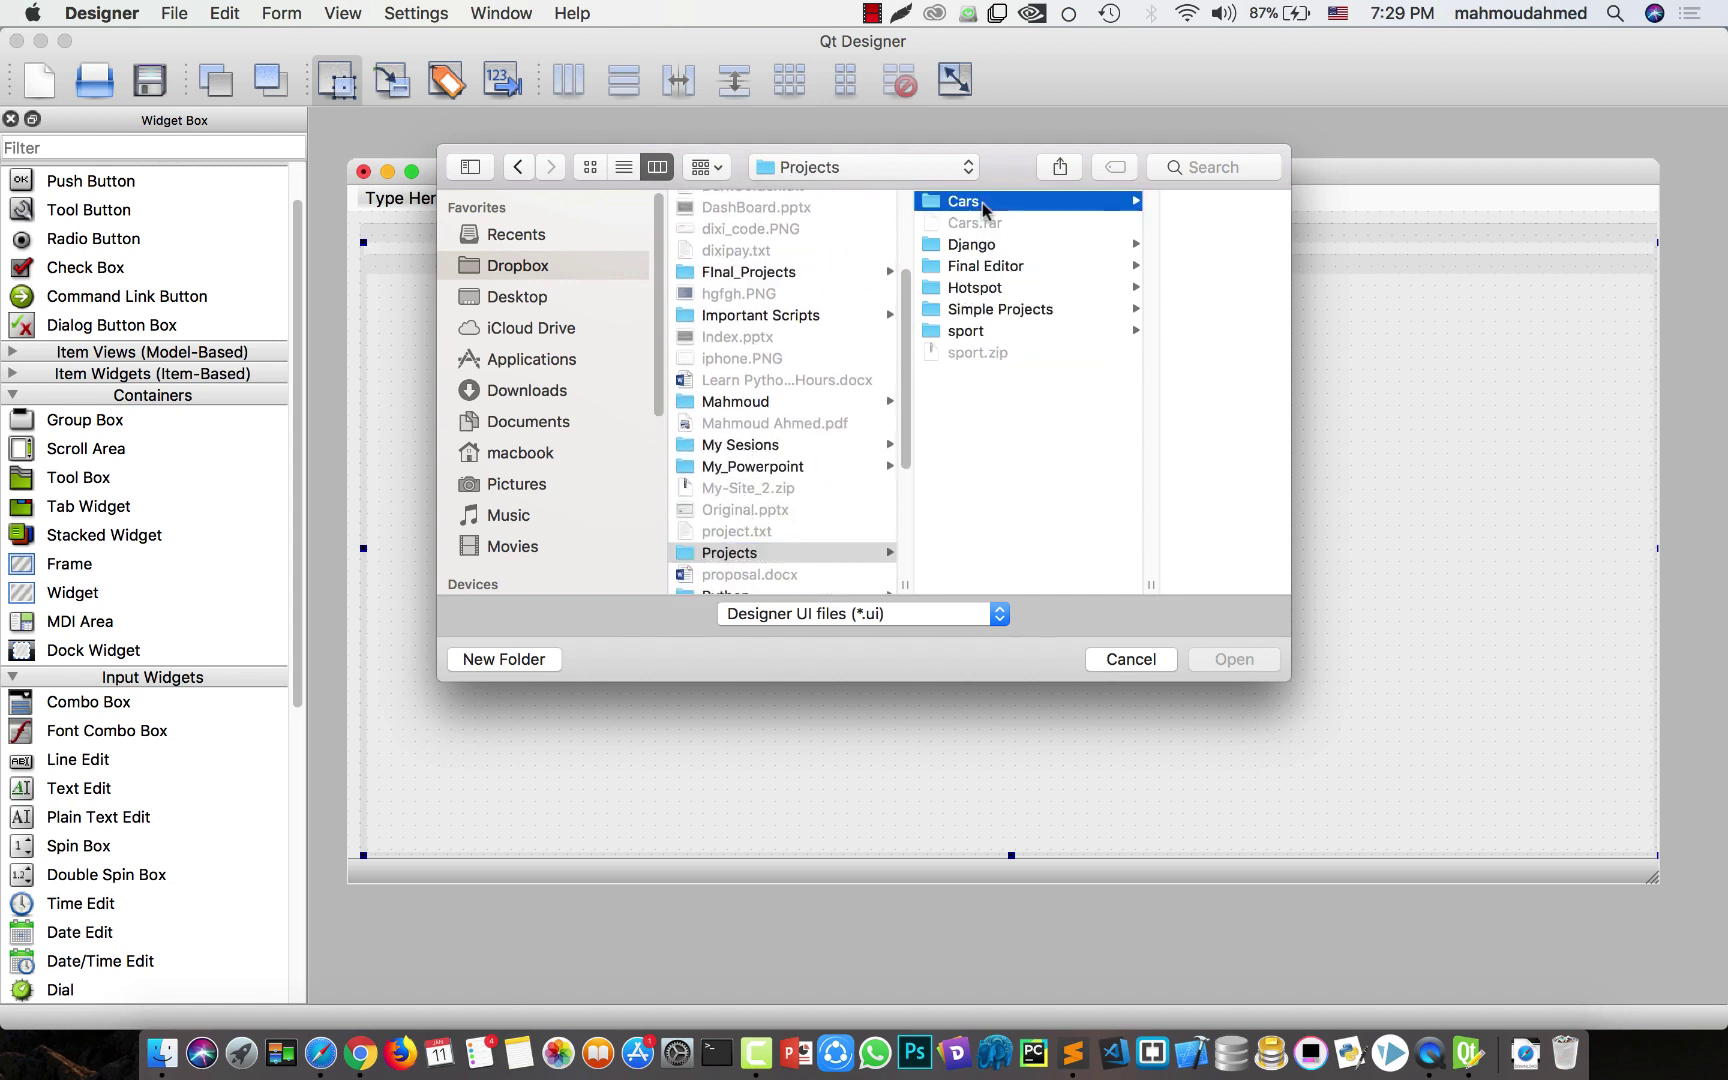
{"action": "scroll", "coordinate": [1128, 485], "scroll_direction": "down", "scroll_amount": 4}
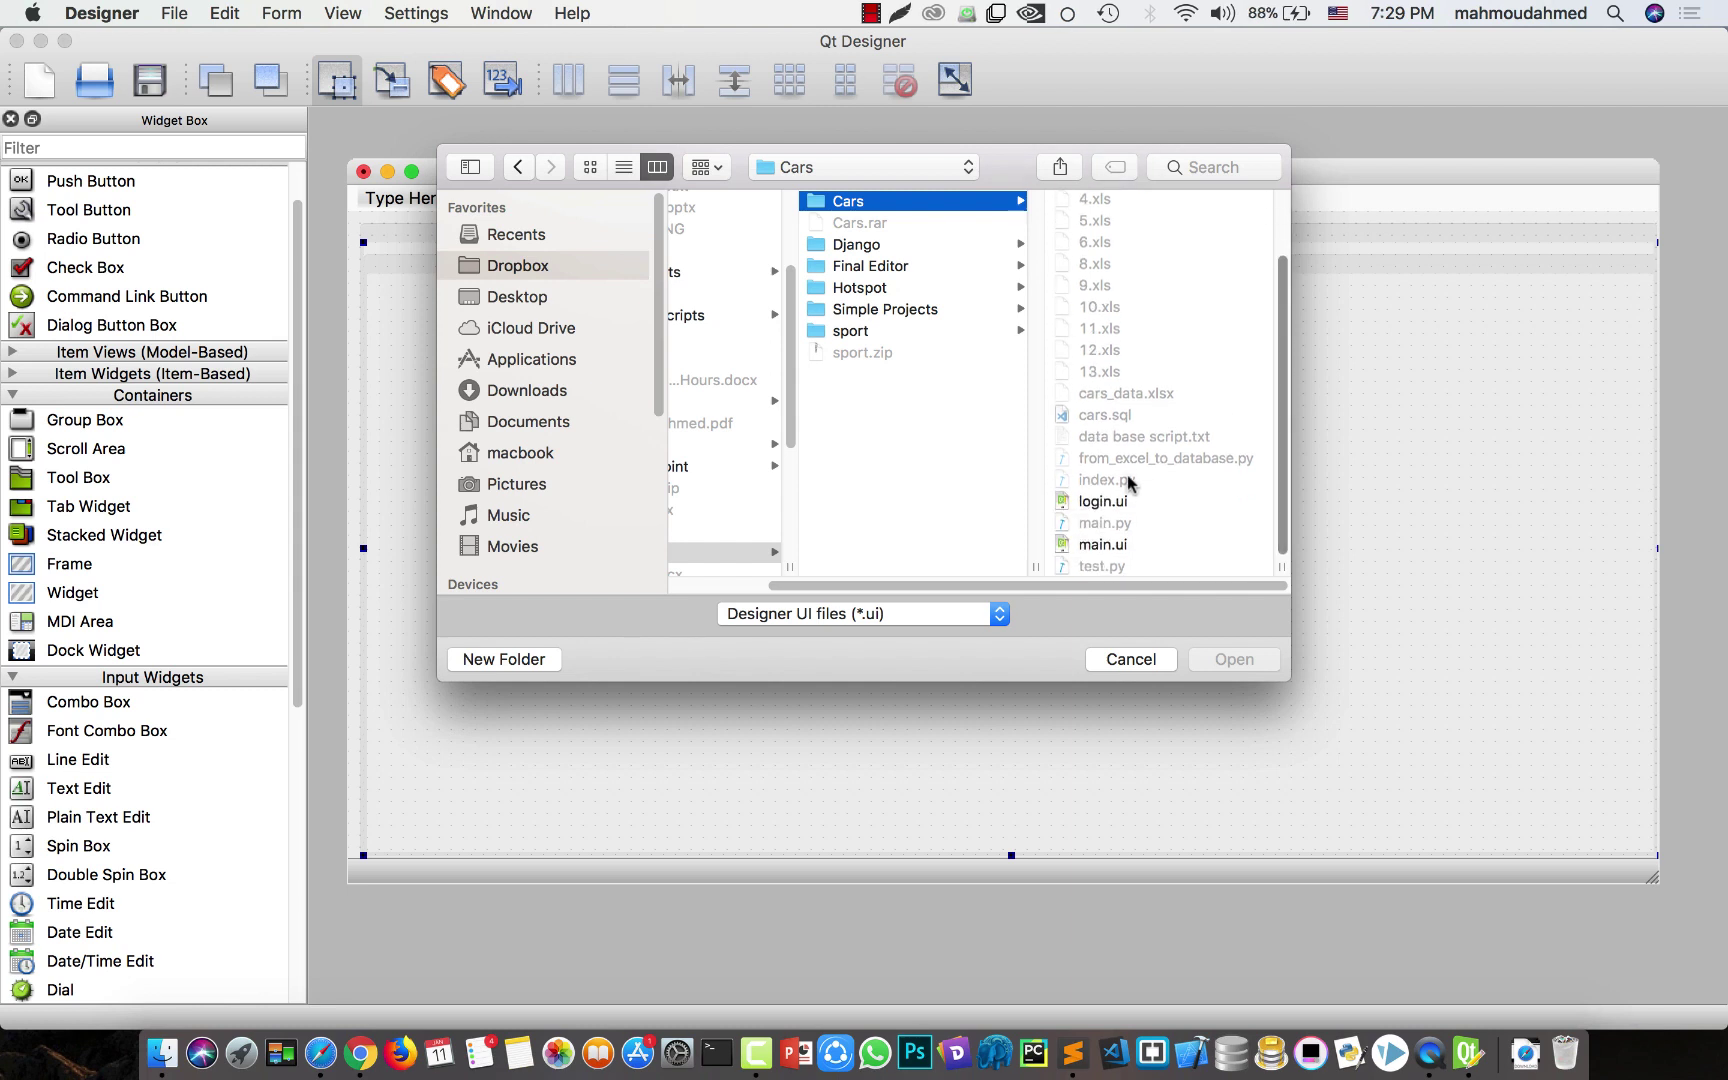
{"action": "left_click", "coordinate": [1111, 544]}
{"action": "key", "text": "Return"}
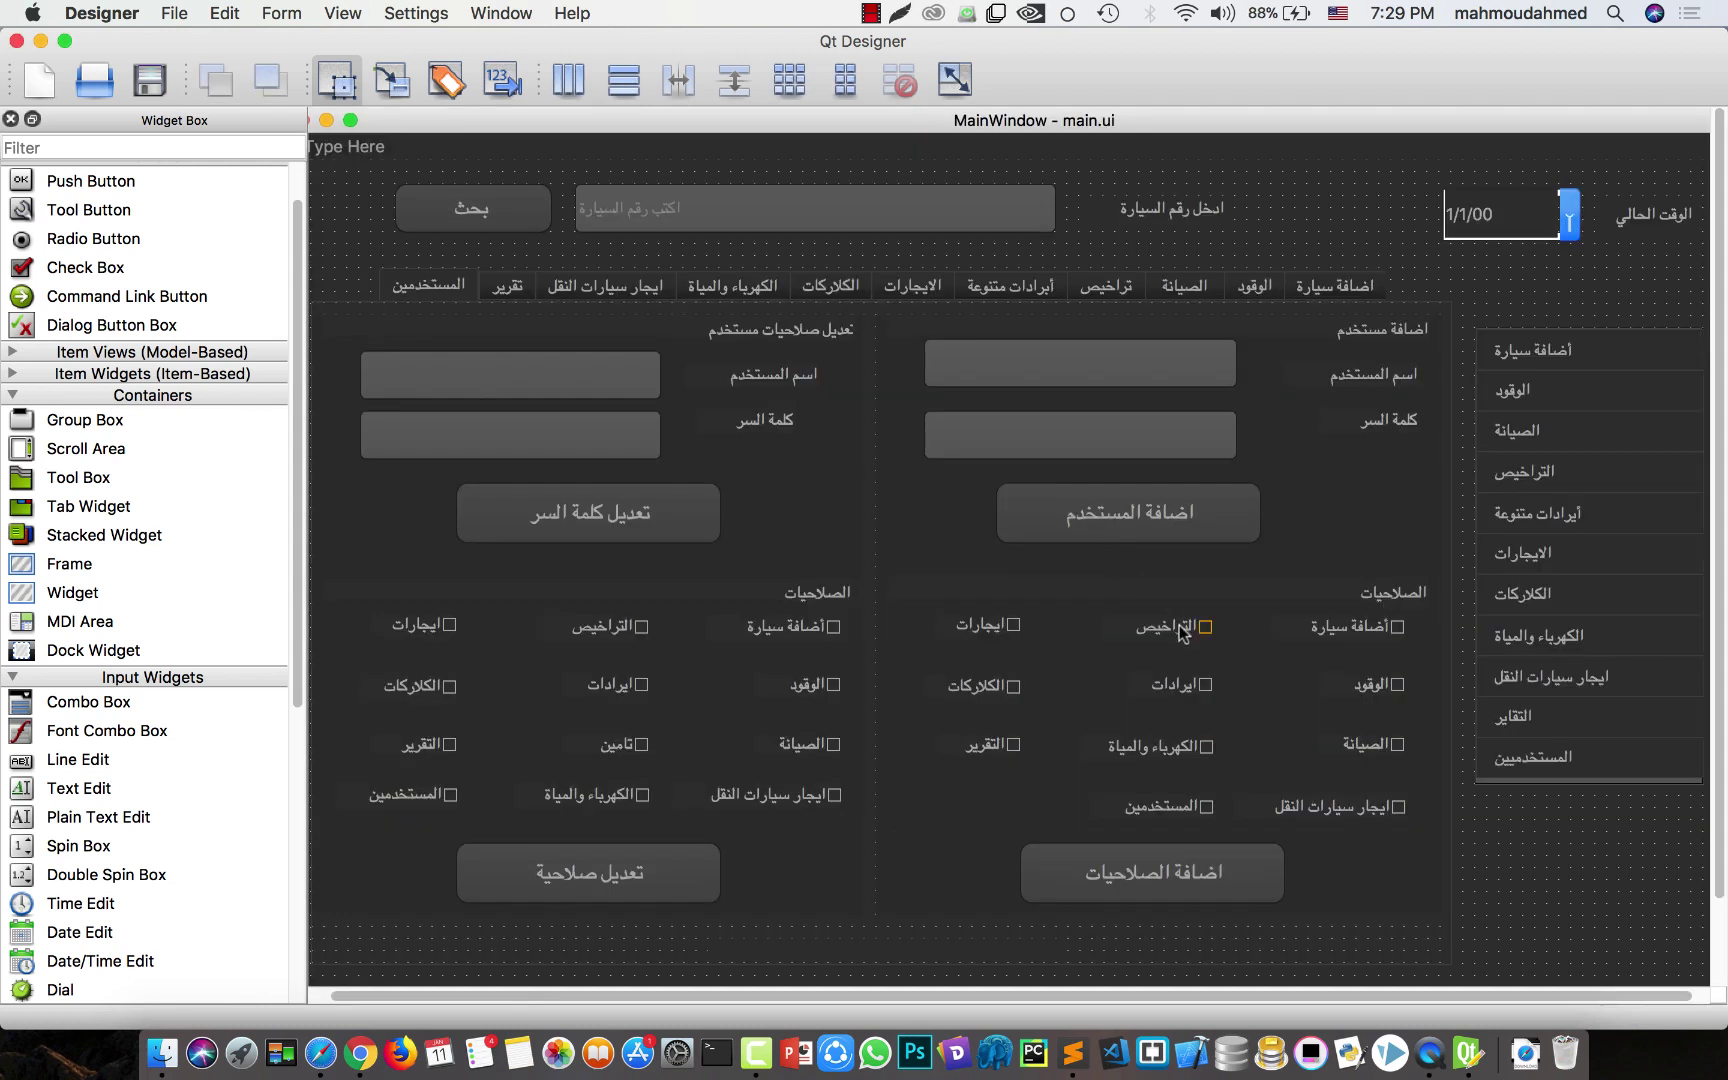
- Preview the main.ui form and look through its اضافة سيارة, الوقود, الصيانة, تراخيص and أيرادات متنوعة tabs
{"action": "key", "text": "super+r"}
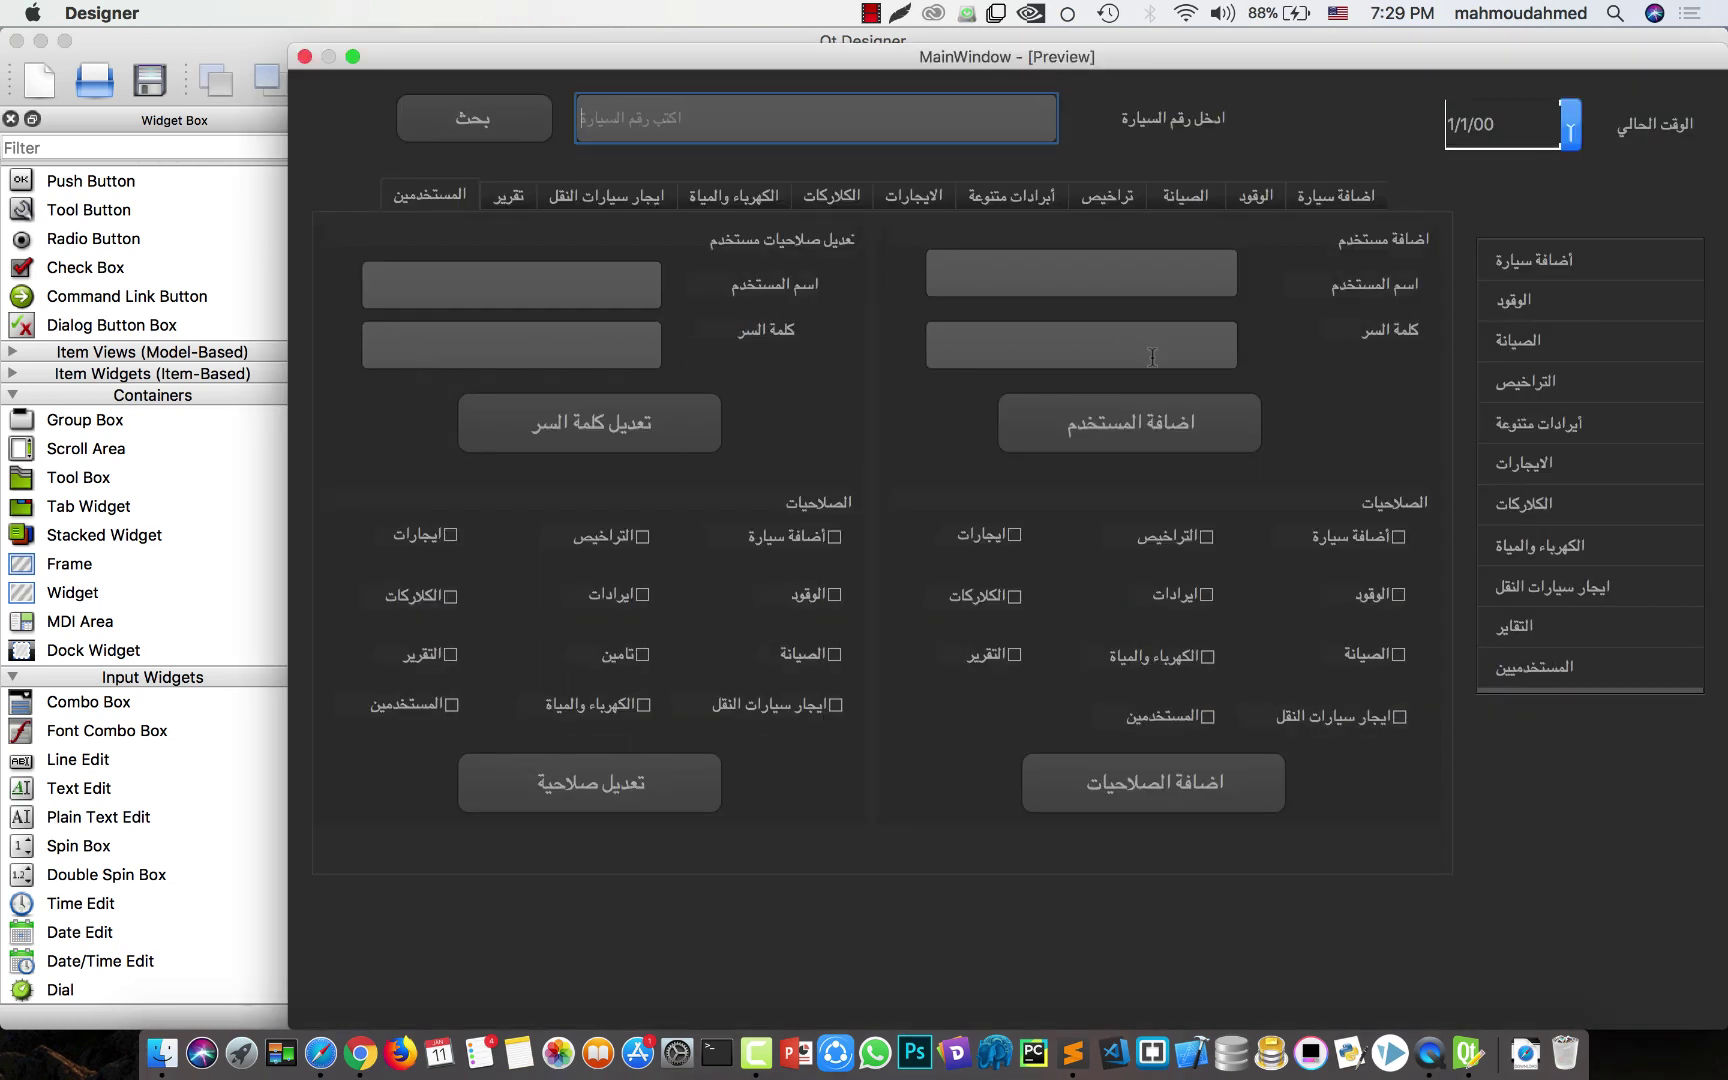
{"action": "left_click_drag", "start_coordinate": [1088, 62], "coordinate": [1060, 10]}
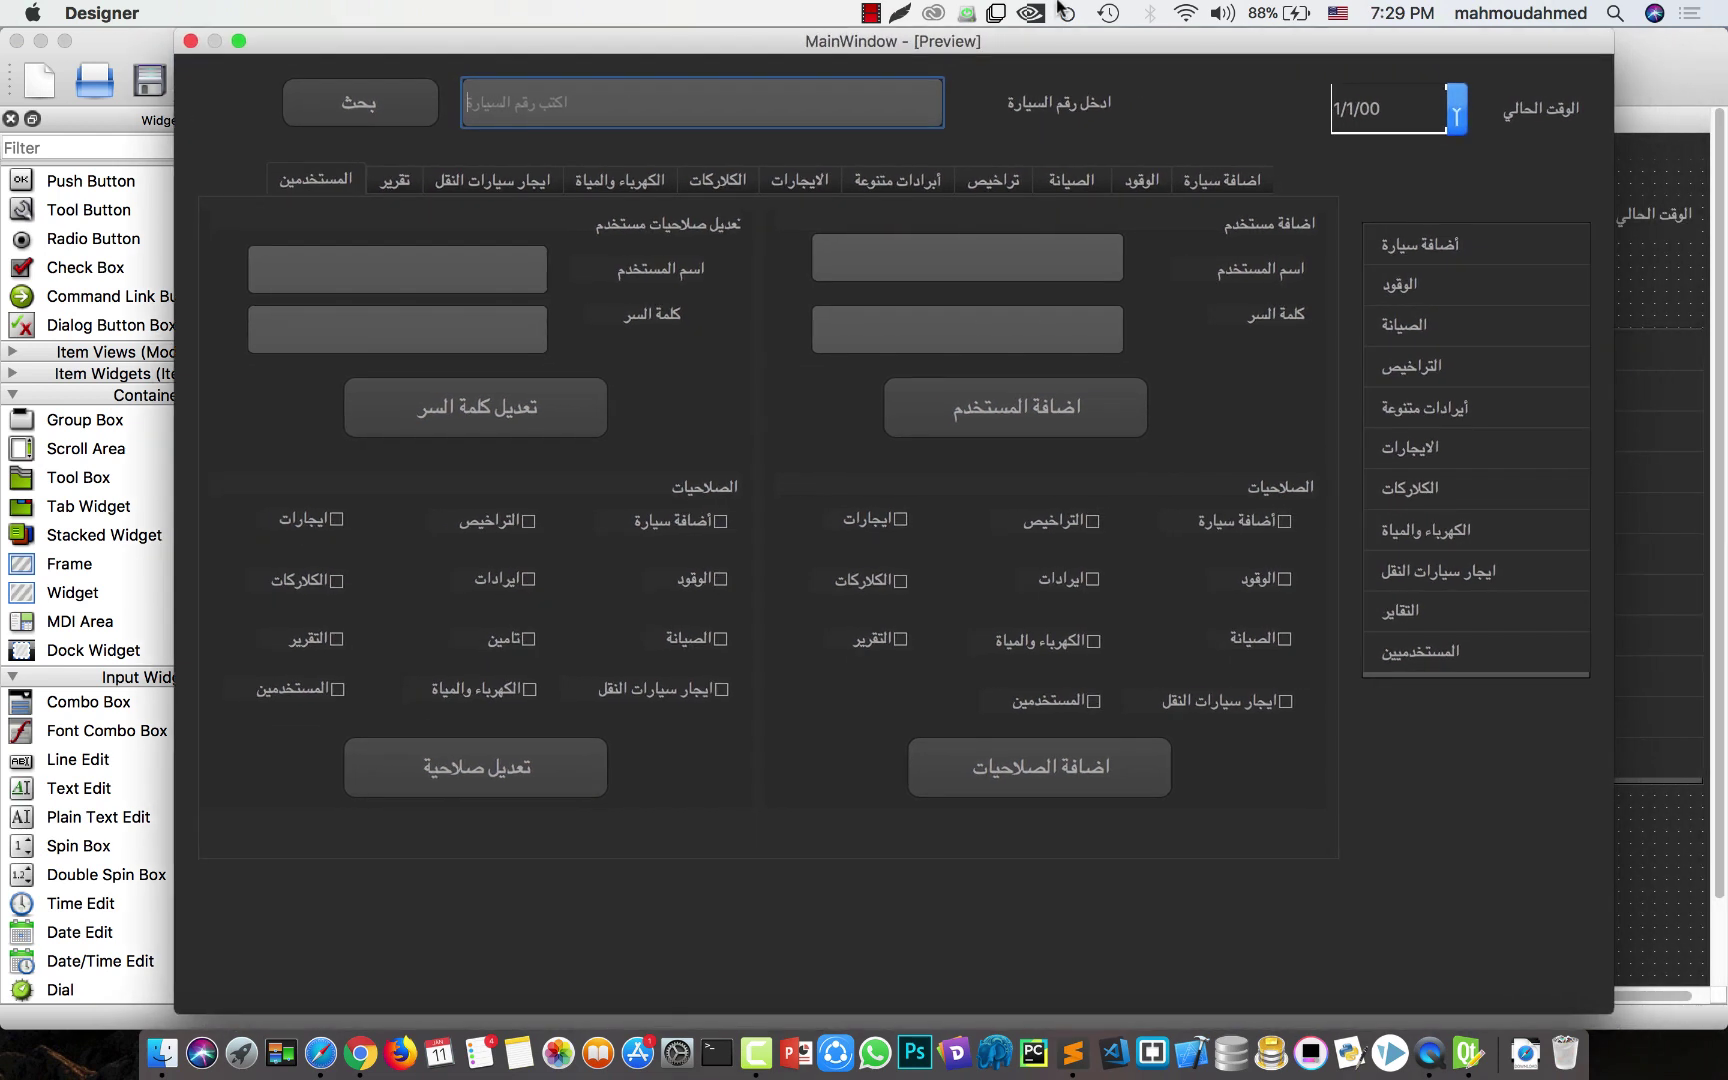
{"action": "left_click", "coordinate": [1232, 184]}
{"action": "left_click", "coordinate": [1147, 181]}
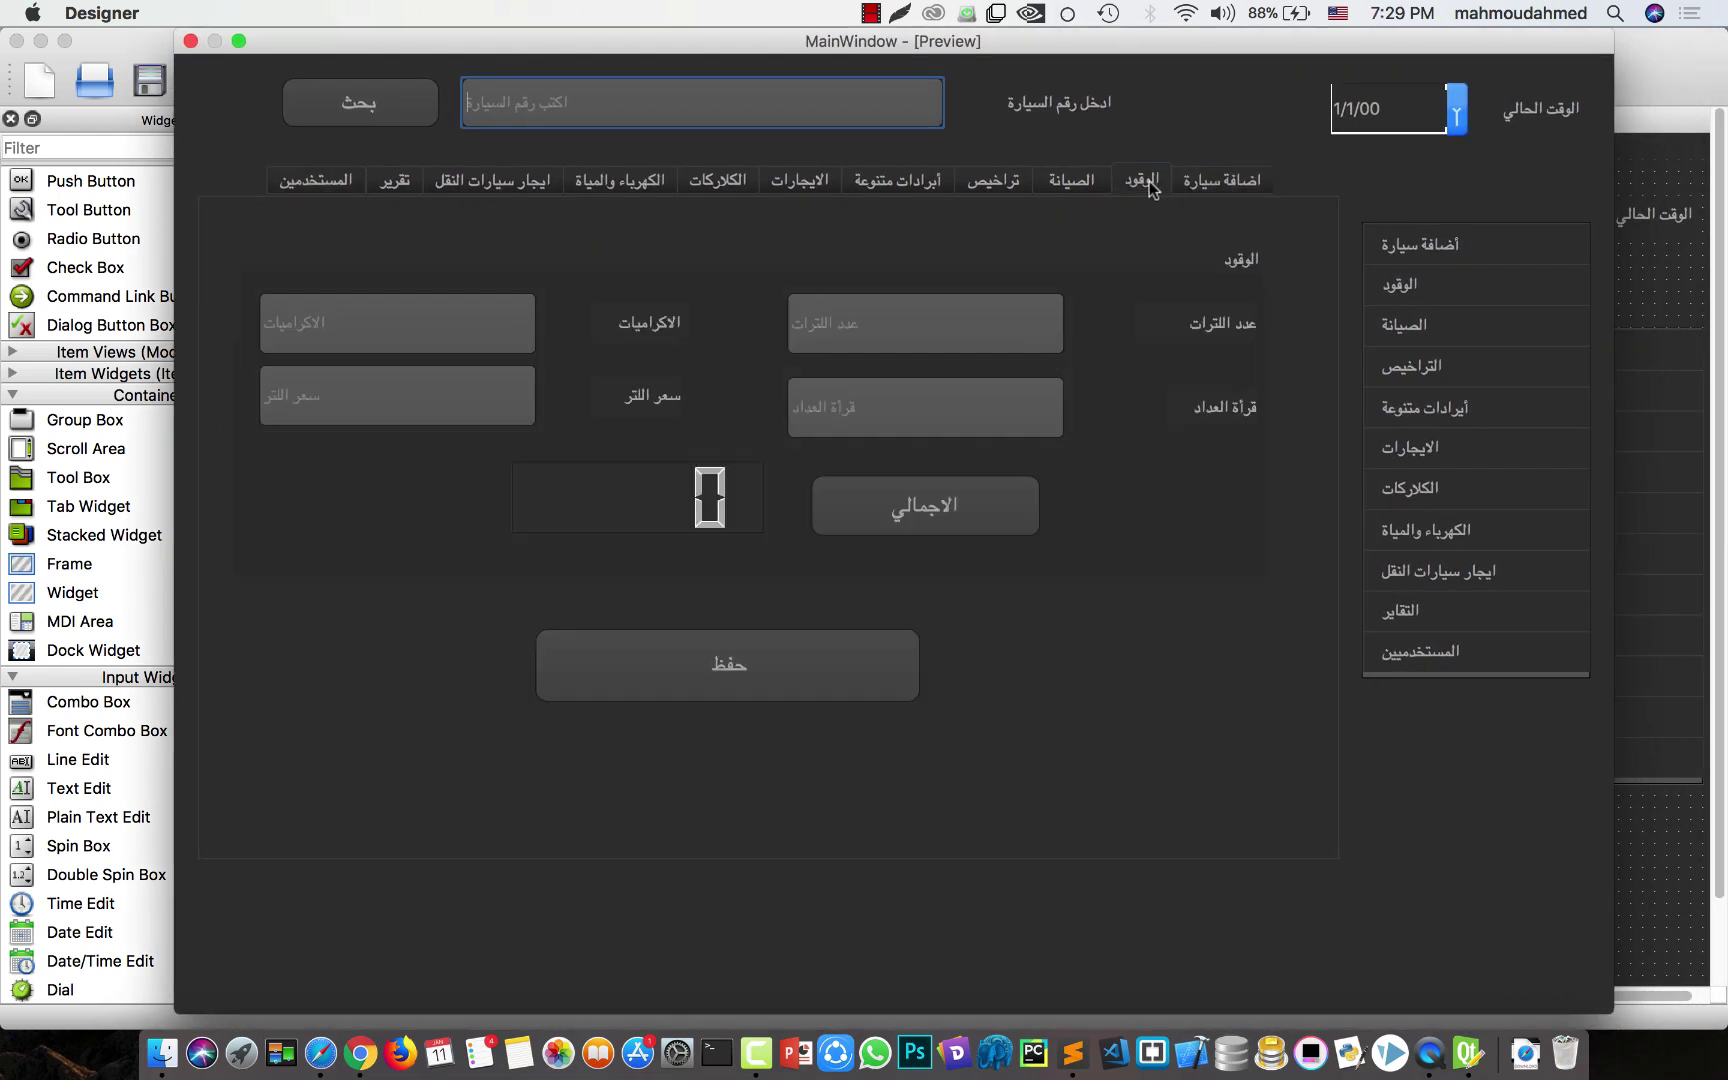
{"action": "left_click", "coordinate": [1078, 185]}
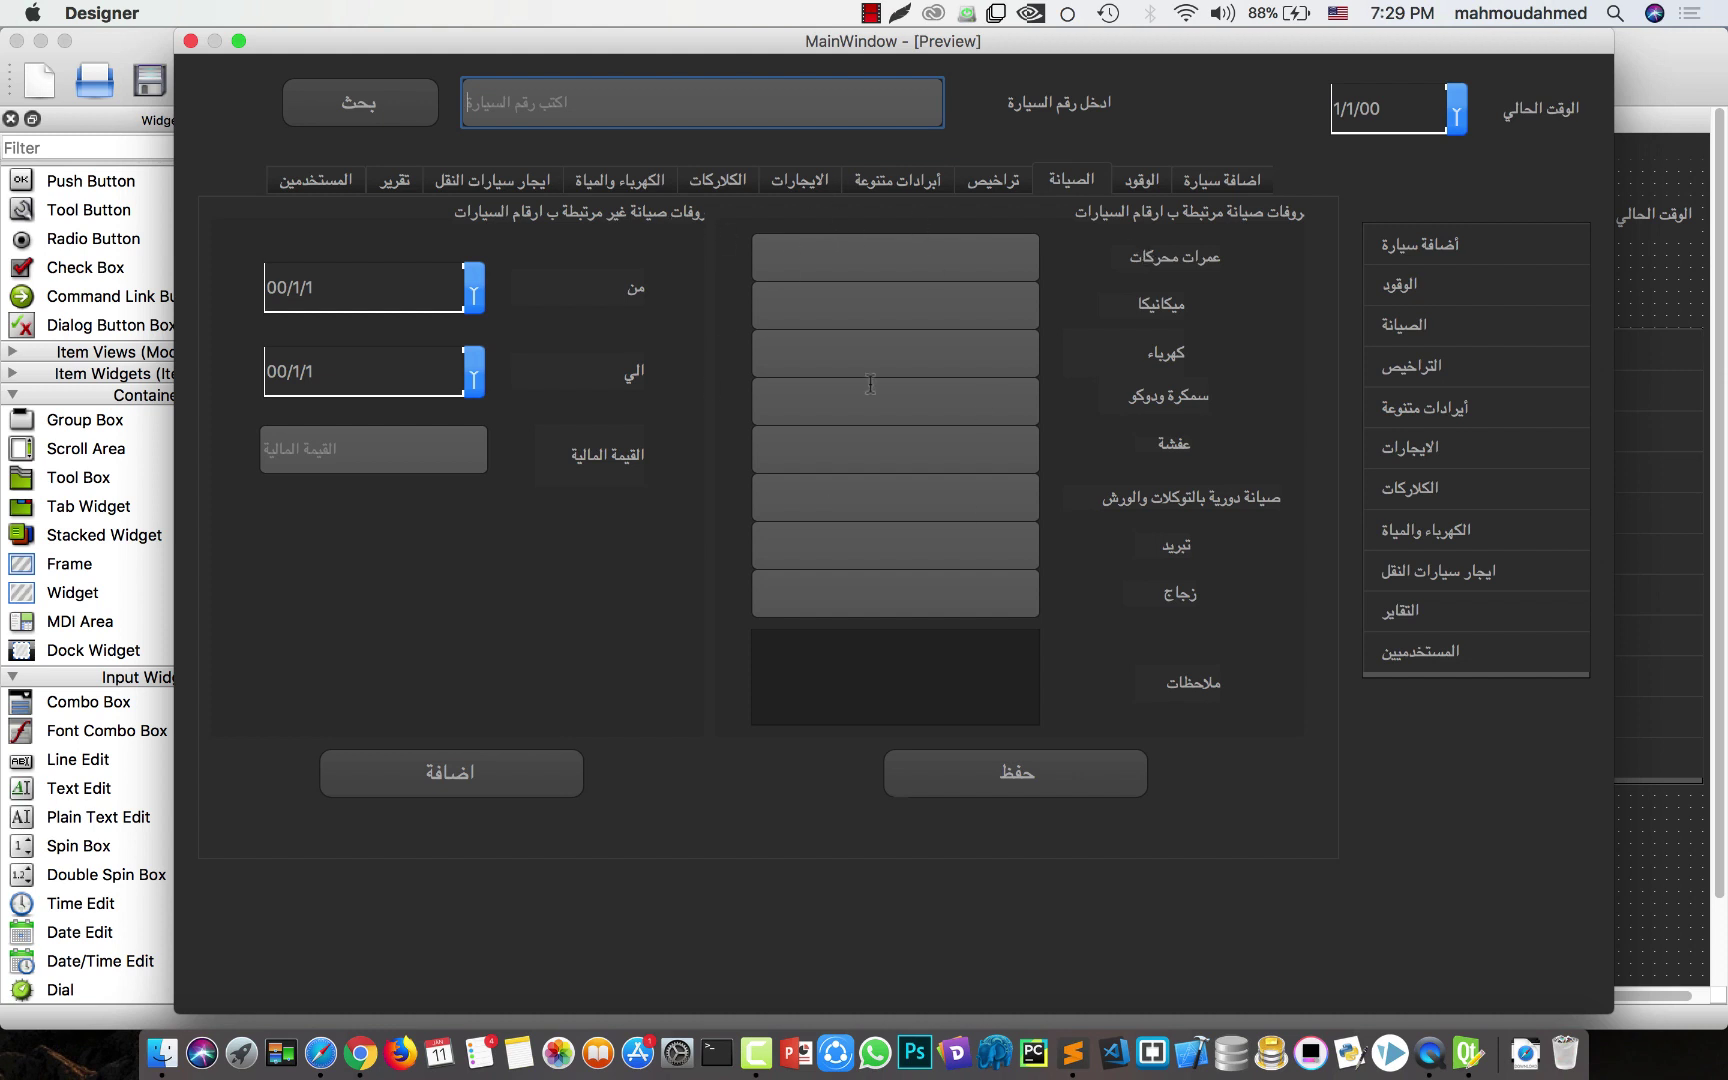
{"action": "left_click", "coordinate": [1000, 185]}
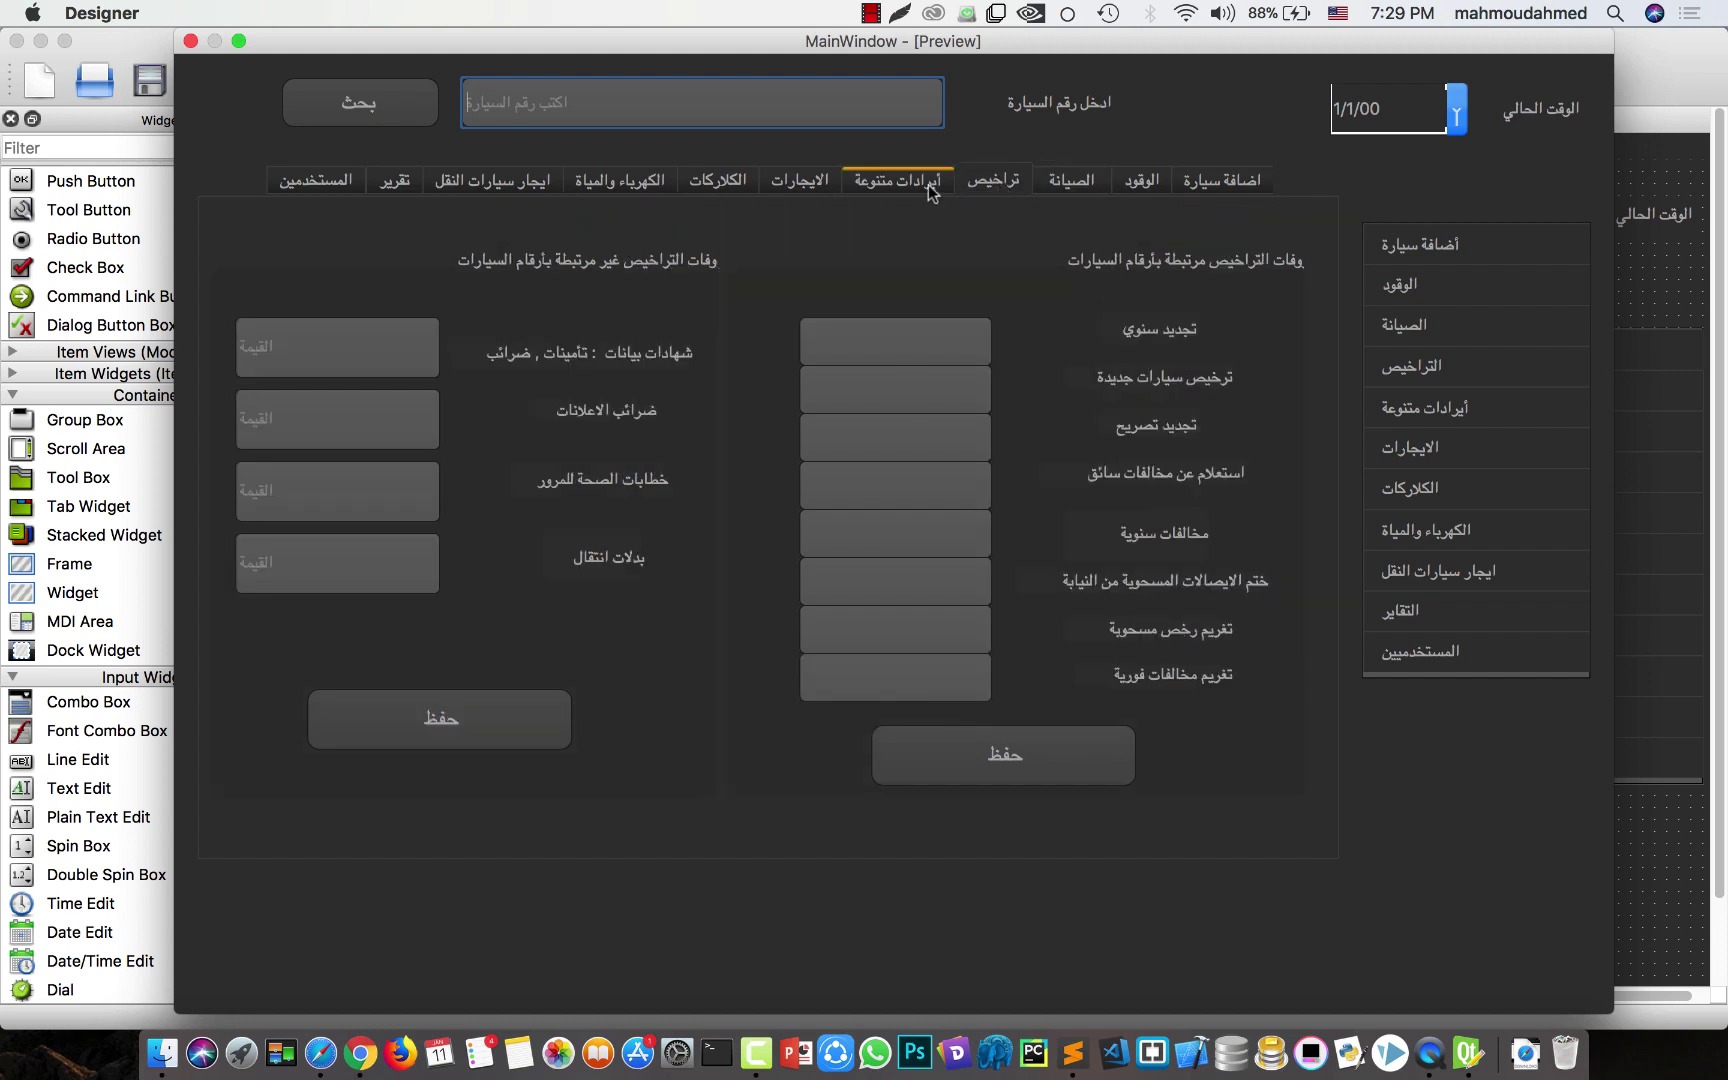
{"action": "left_click", "coordinate": [930, 192]}
- Examine the nested السيارات tab on the reports page and try the أضافة سيارة, الصيانة, الوقود and التراخيص entries of the preview's navigation list
{"action": "left_click", "coordinate": [1397, 603]}
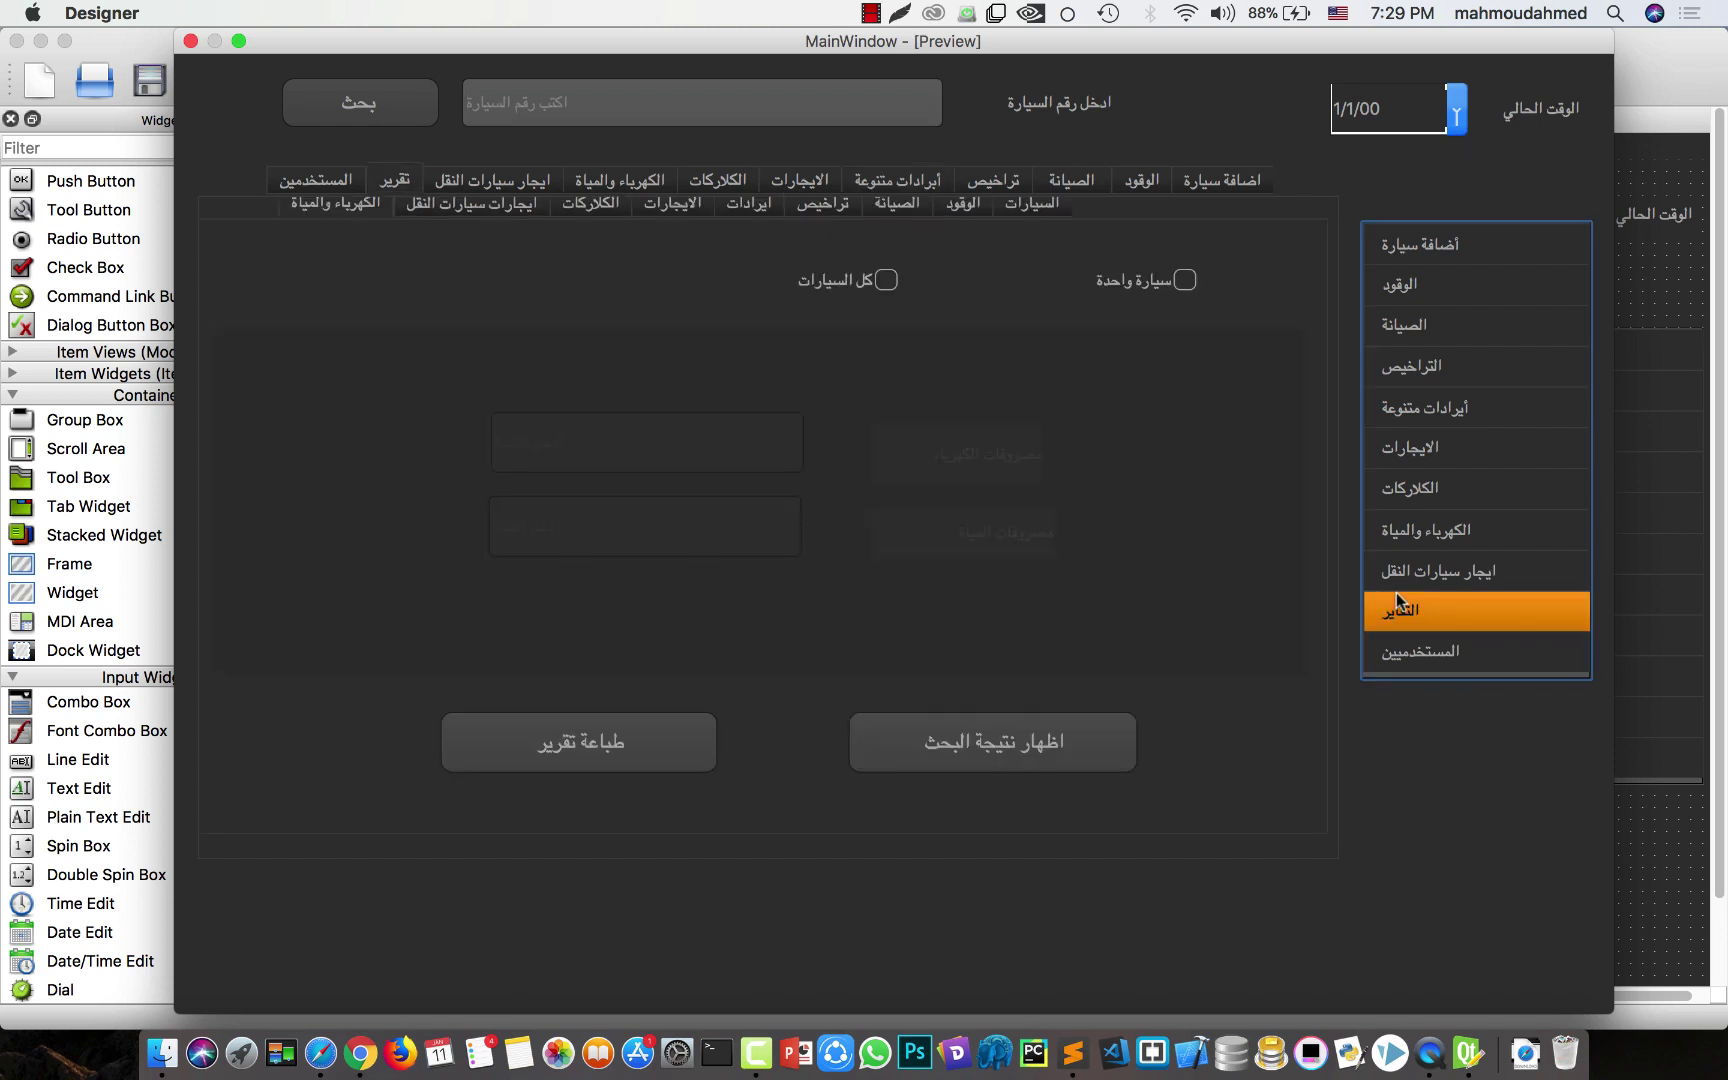
{"action": "left_click", "coordinate": [1034, 208]}
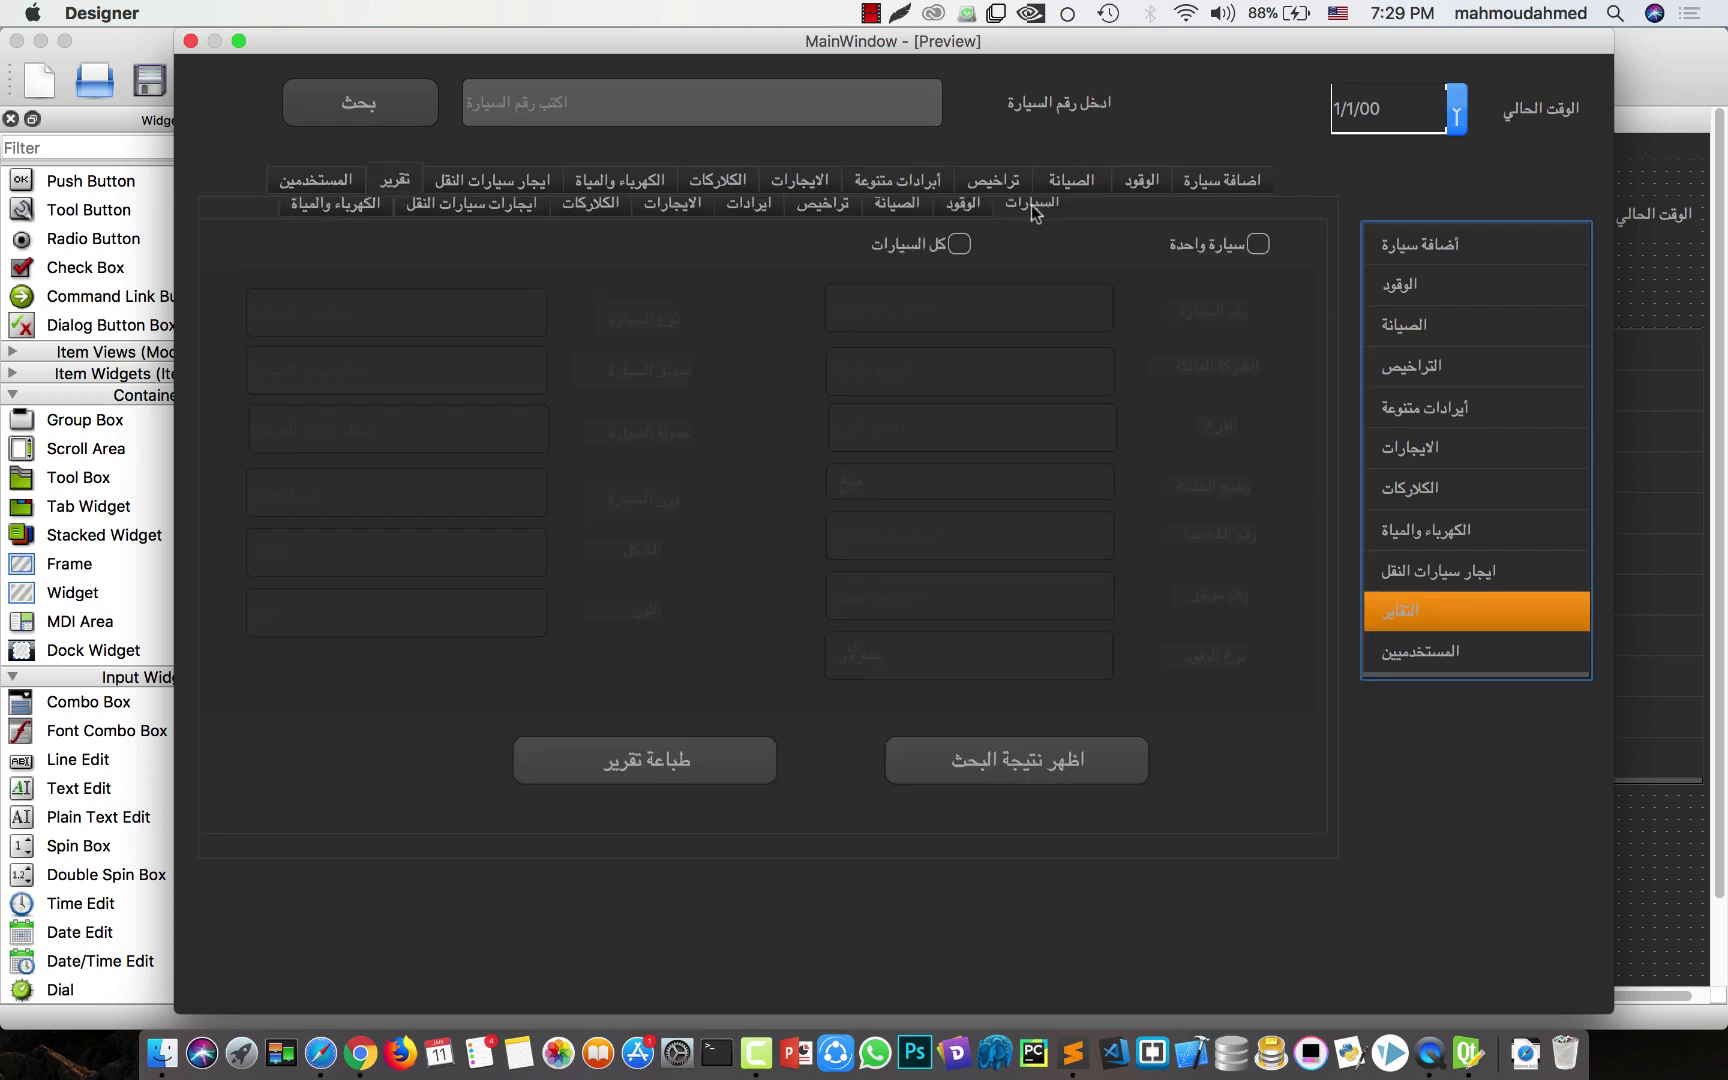
{"action": "left_click", "coordinate": [1419, 250]}
{"action": "left_click", "coordinate": [1427, 318]}
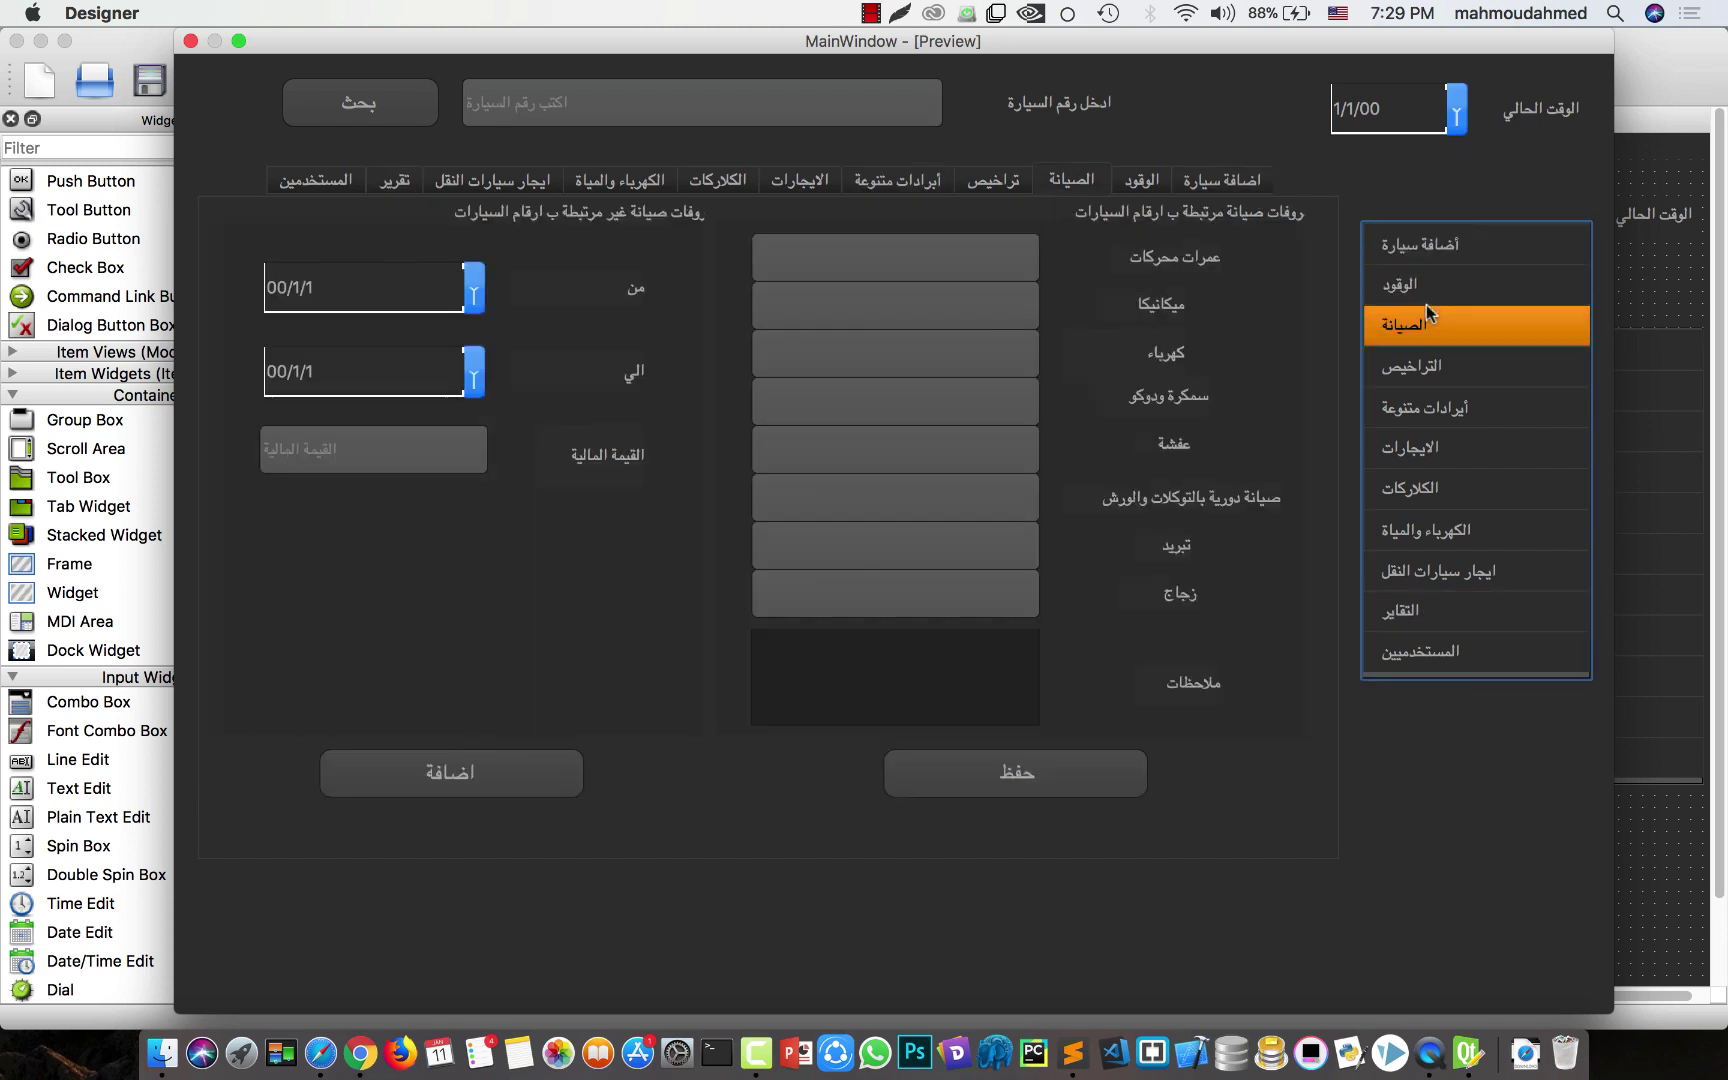
{"action": "left_click", "coordinate": [1426, 297]}
{"action": "left_click", "coordinate": [1428, 368]}
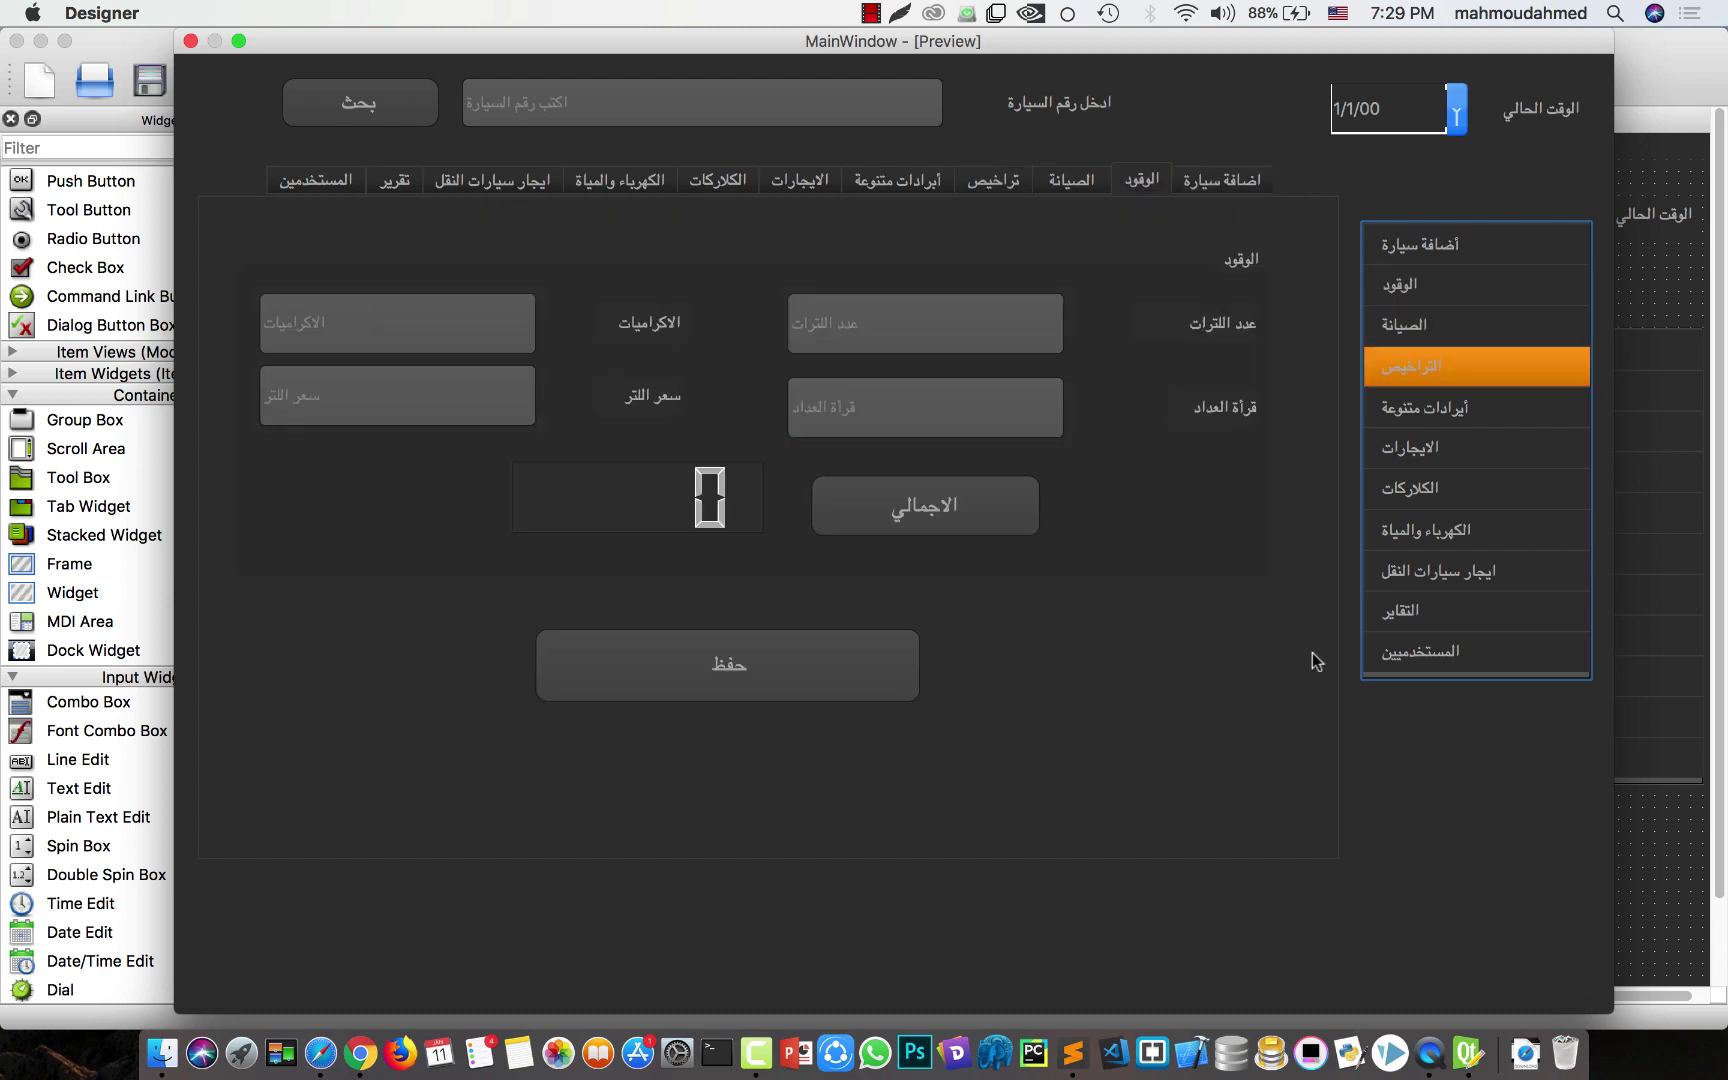
- Return to the التقارير reports page and look through its nested tabs from الوقود to الكلاركات
{"action": "left_click", "coordinate": [1405, 614]}
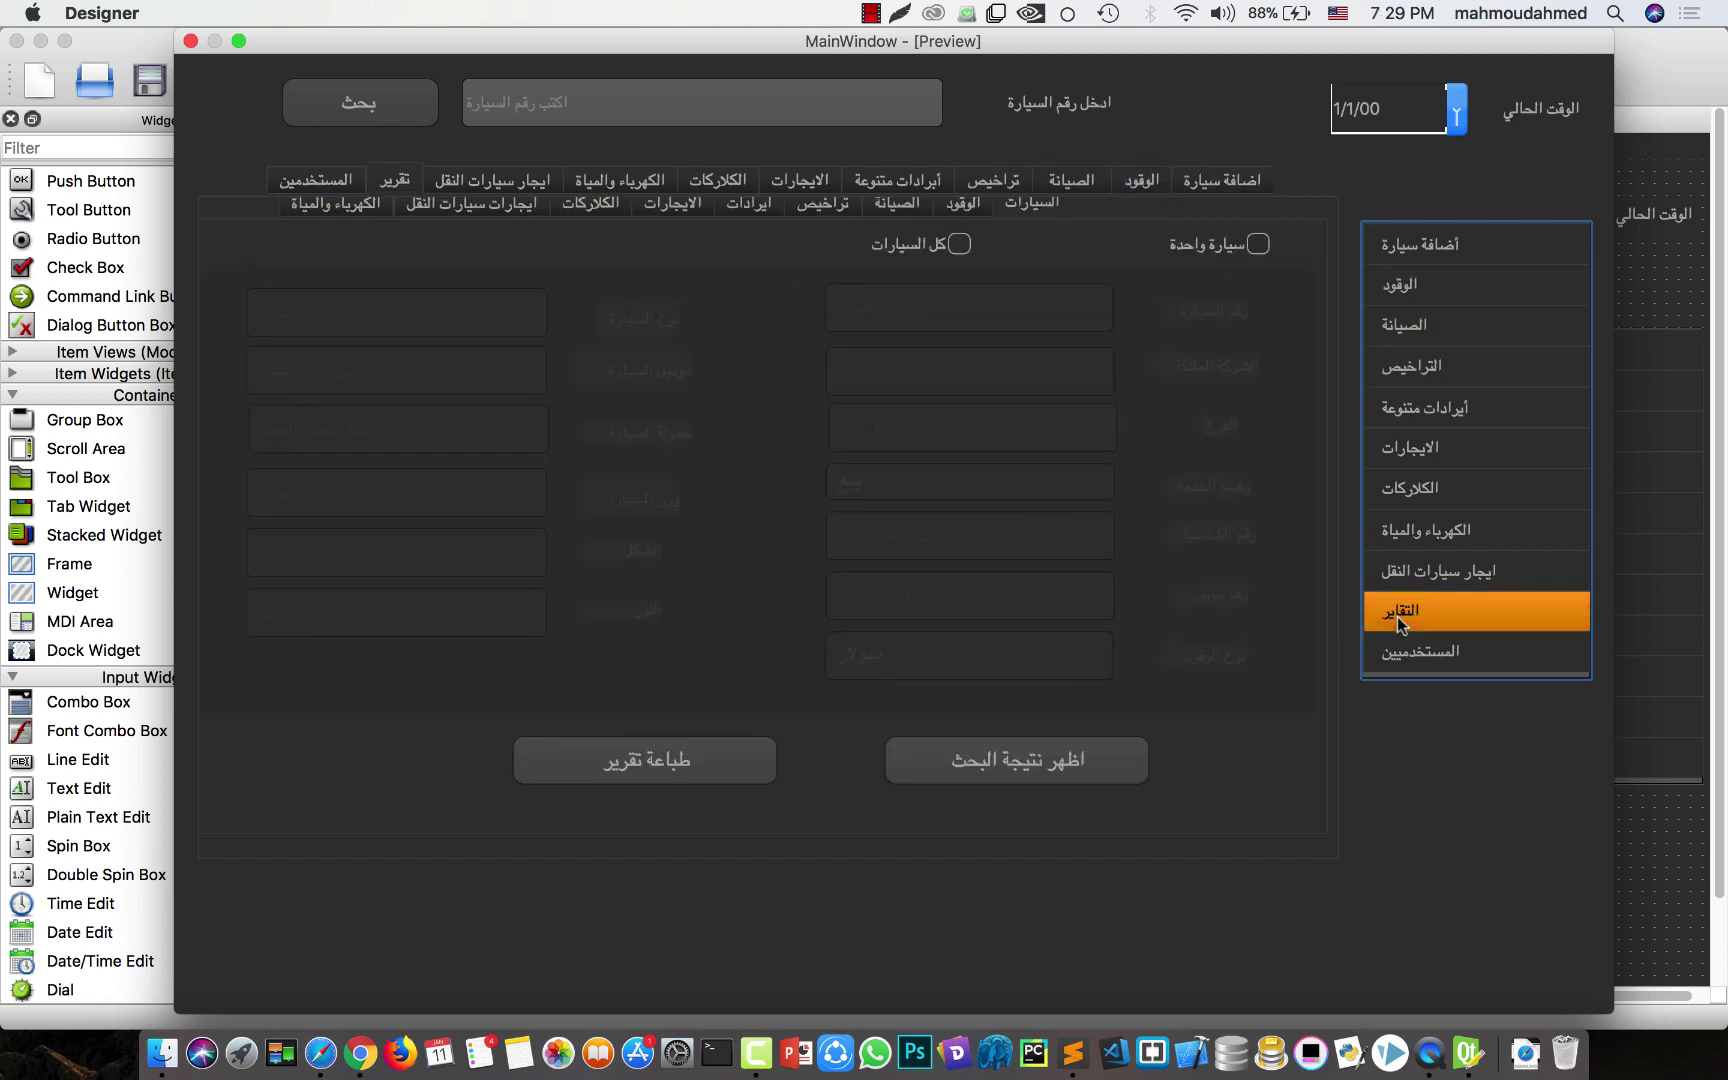
{"action": "left_click", "coordinate": [962, 212]}
{"action": "left_click", "coordinate": [902, 210]}
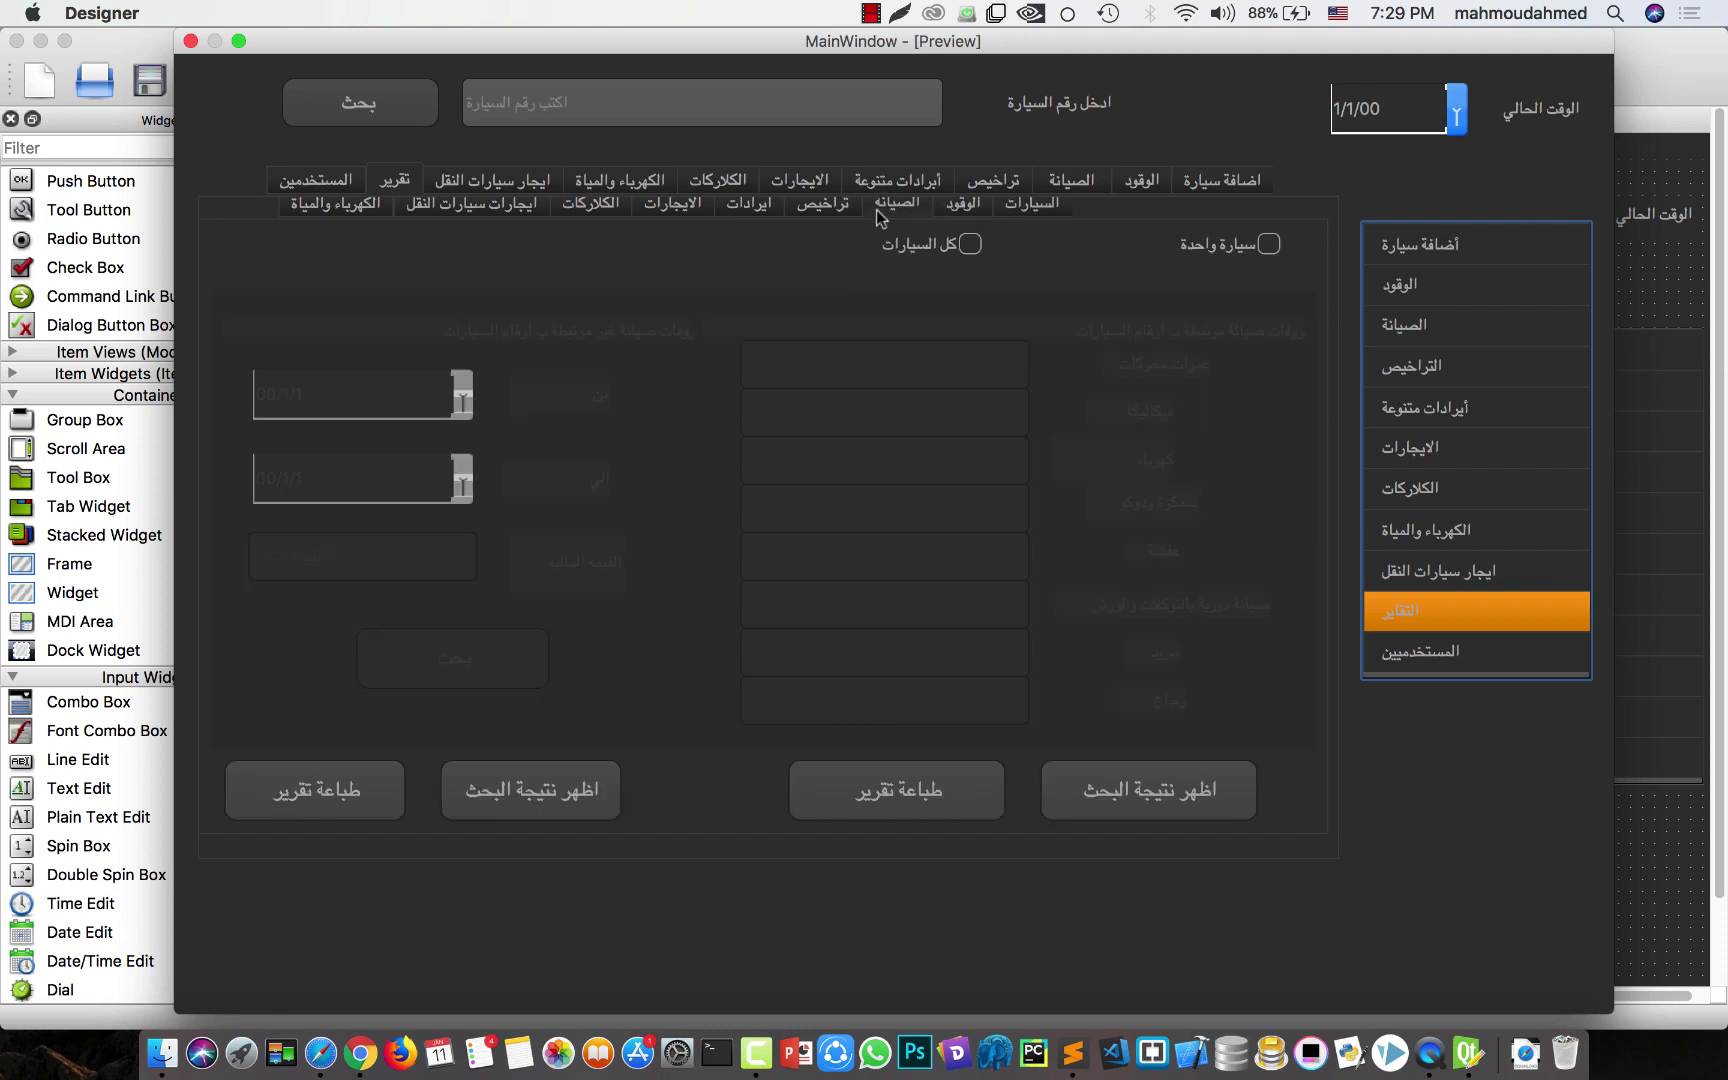
{"action": "left_click", "coordinate": [842, 208]}
{"action": "left_click", "coordinate": [759, 208]}
{"action": "left_click", "coordinate": [686, 207]}
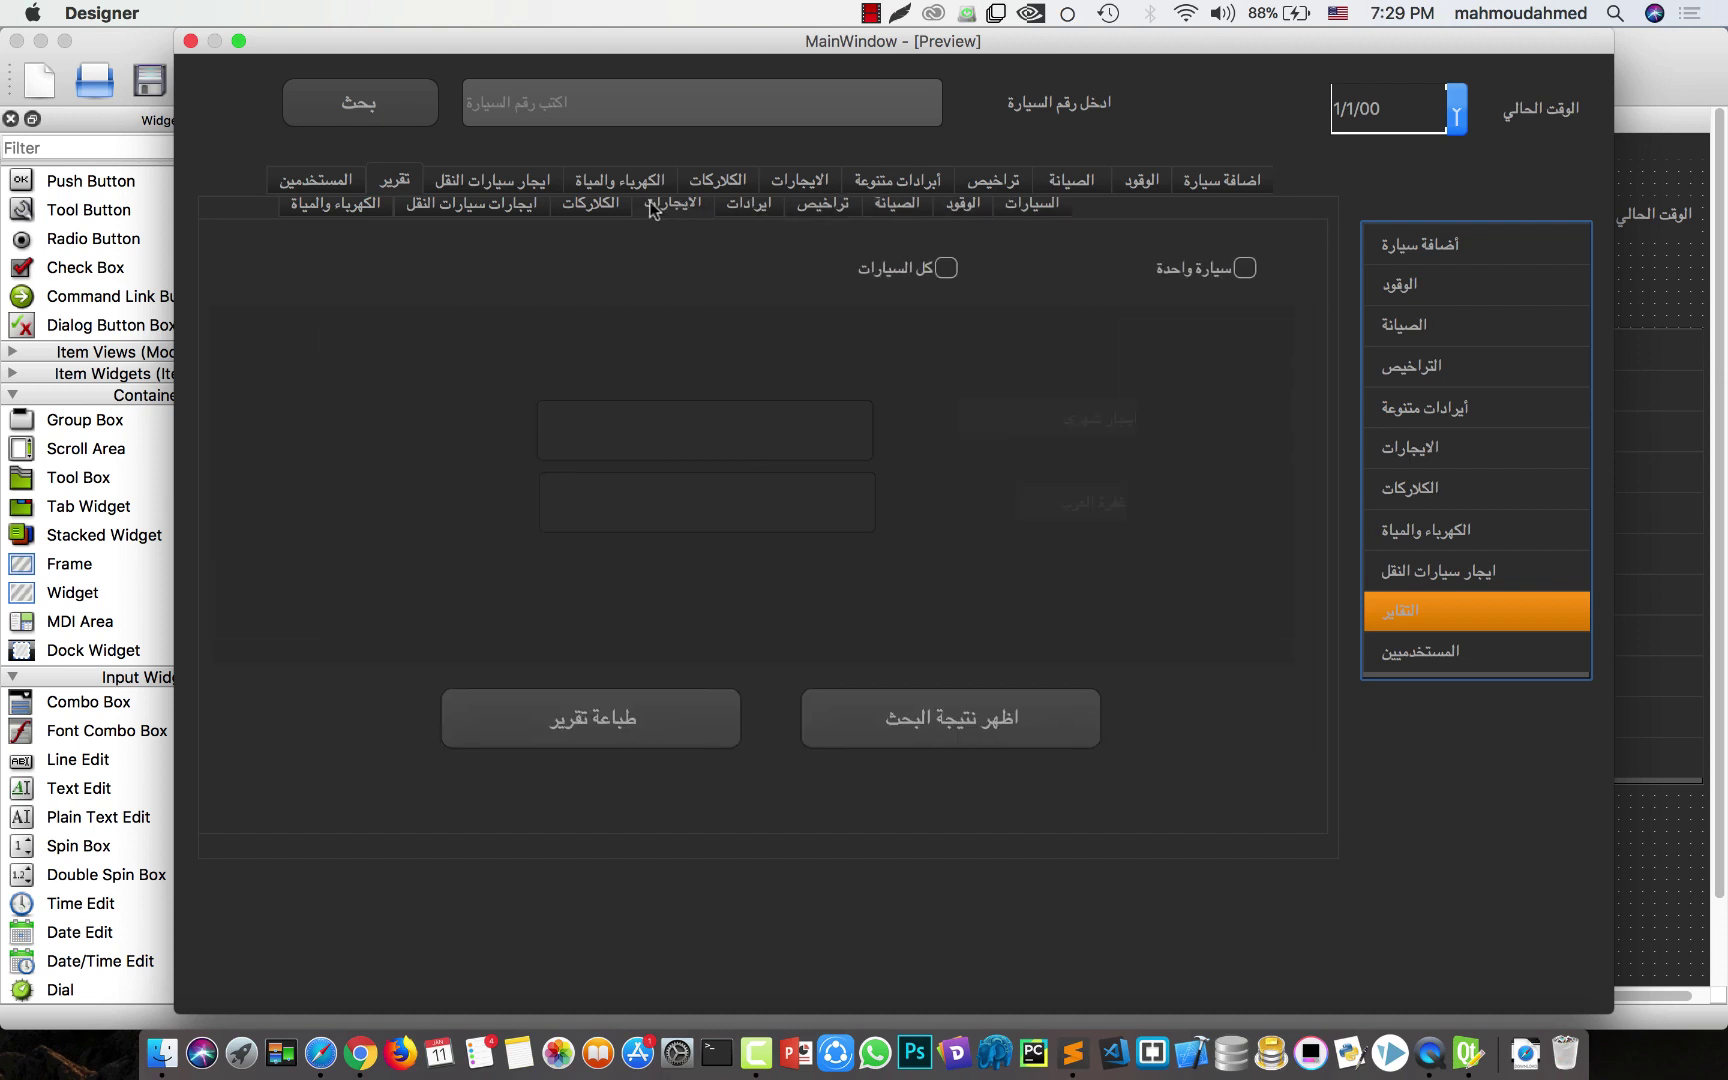
{"action": "left_click", "coordinate": [617, 208]}
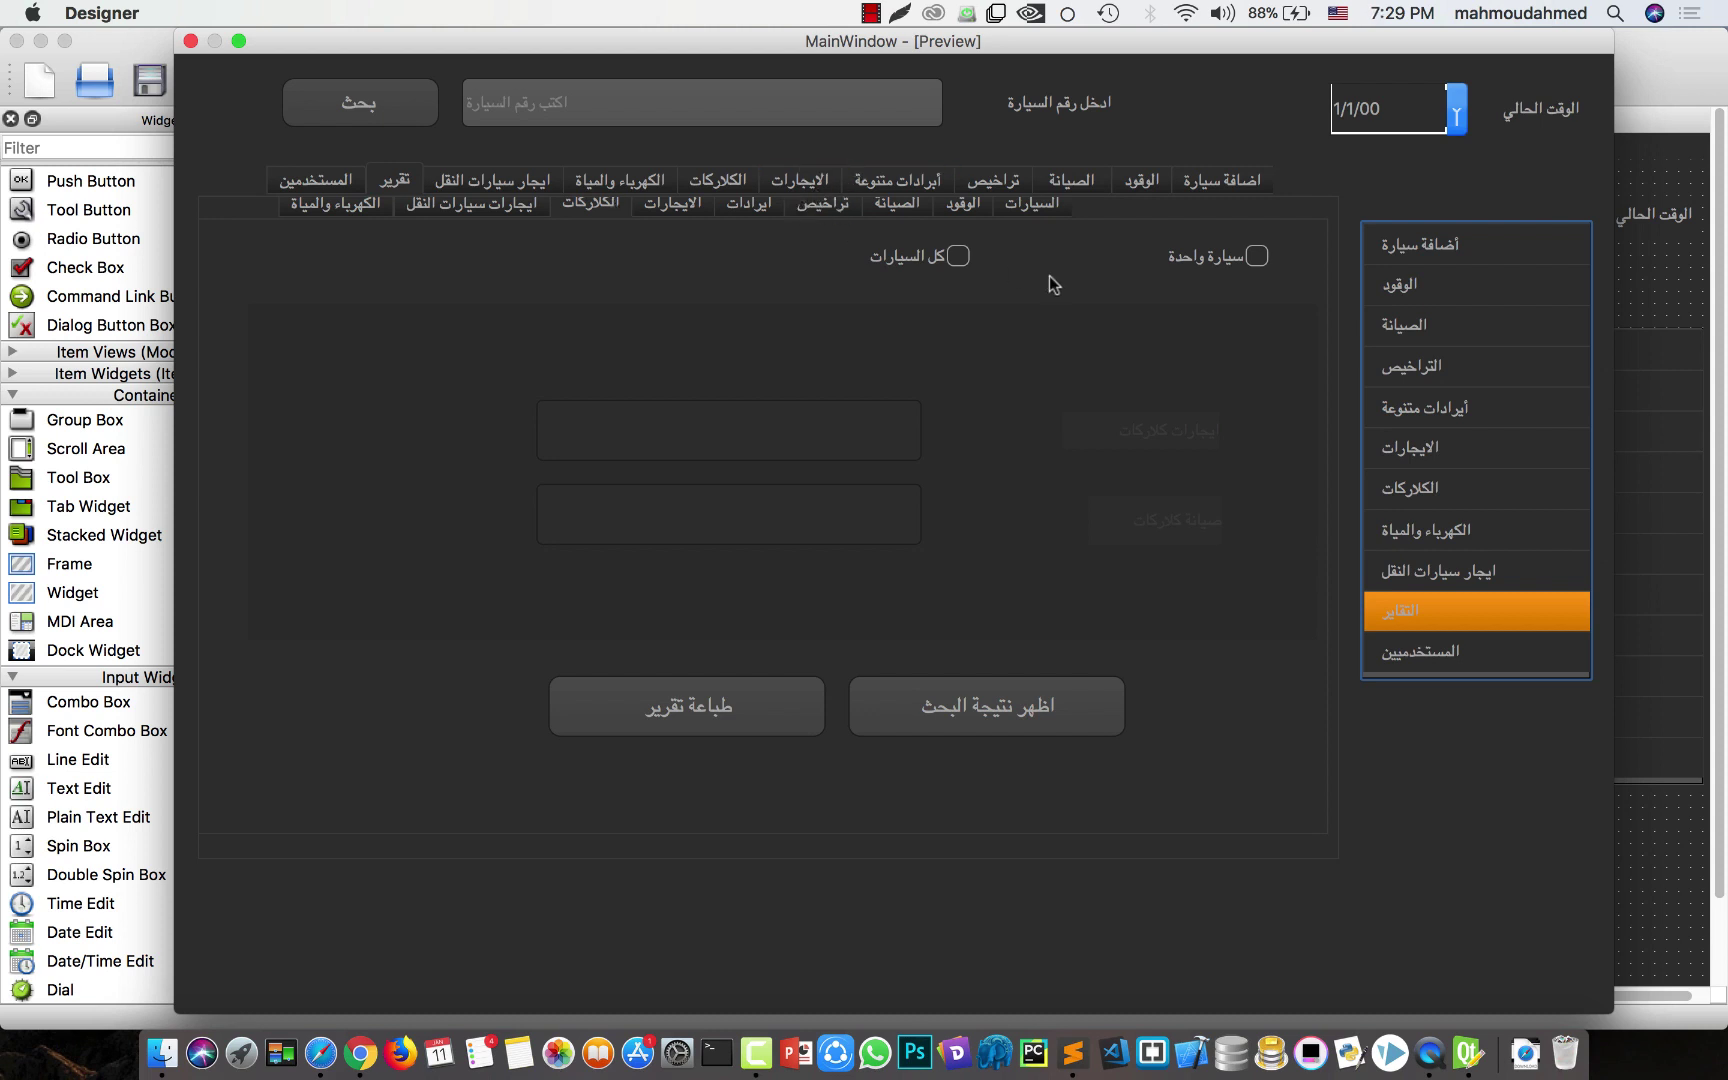
- Show the اضافة سيارة tab and switch to the الوقود and الصيانة pages through the preview's navigation list
{"action": "left_click", "coordinate": [1229, 186]}
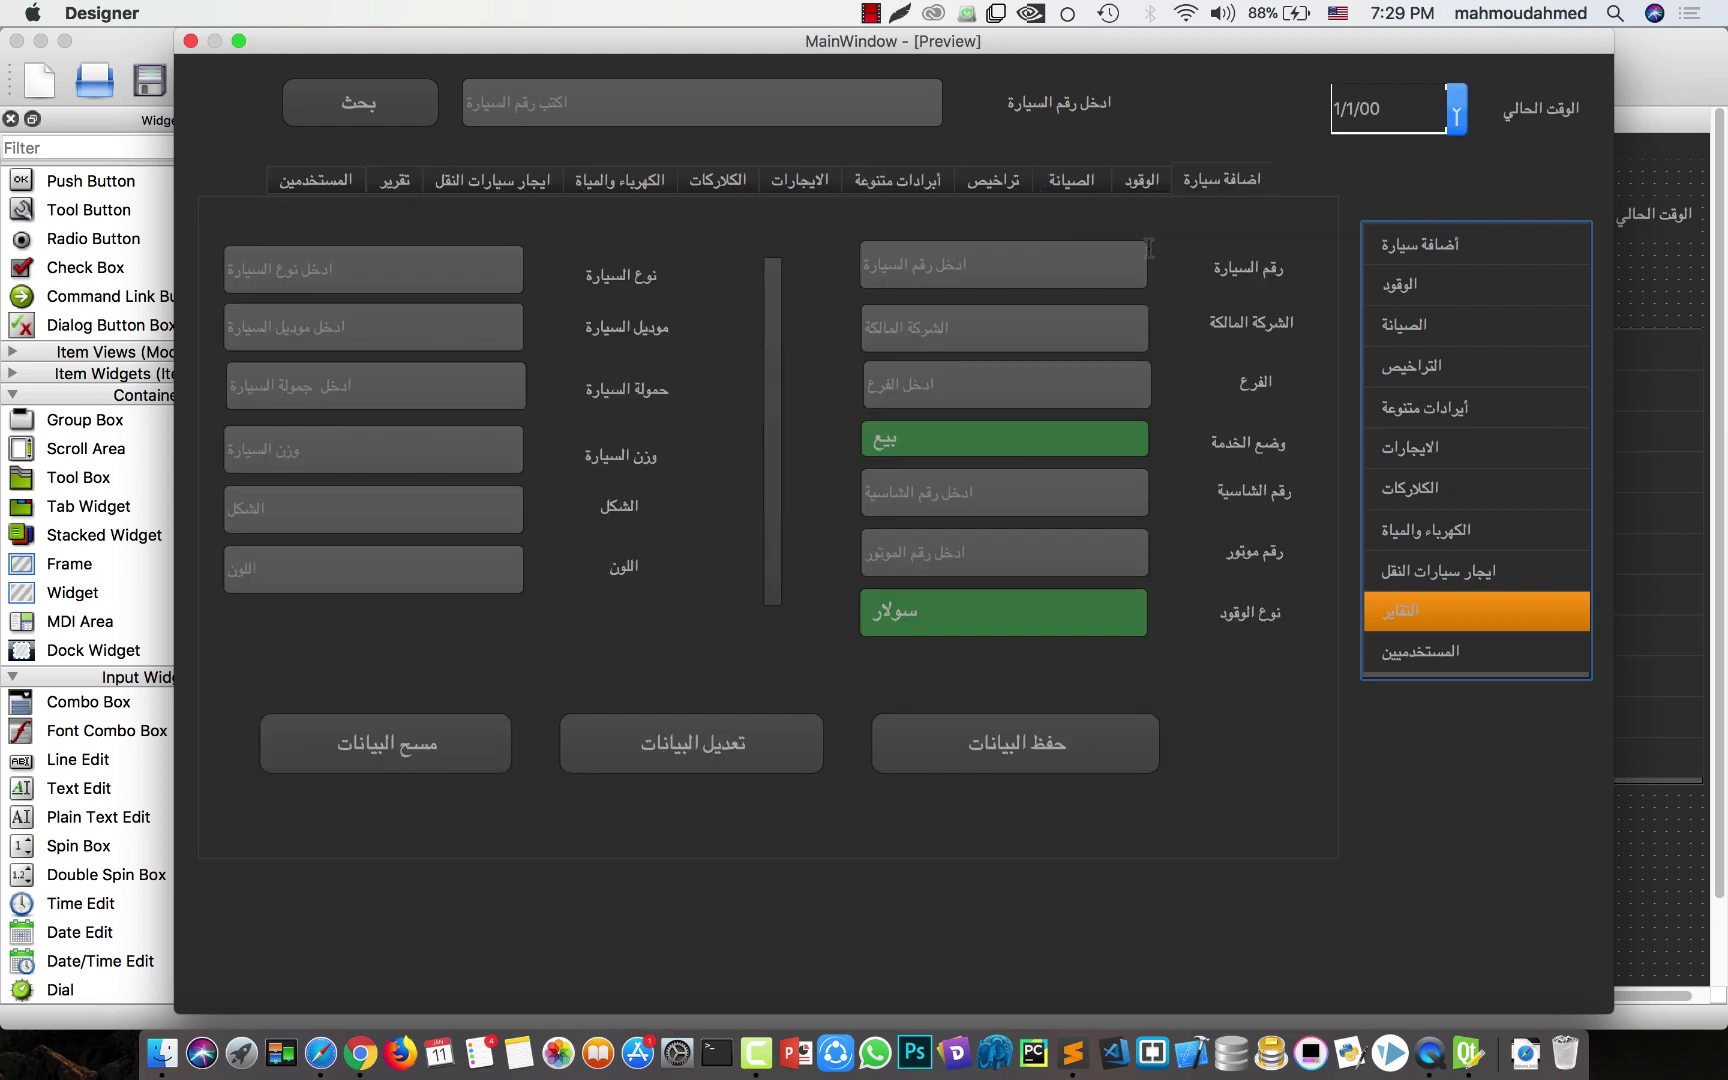
{"action": "left_click", "coordinate": [1423, 247]}
{"action": "left_click", "coordinate": [1428, 284]}
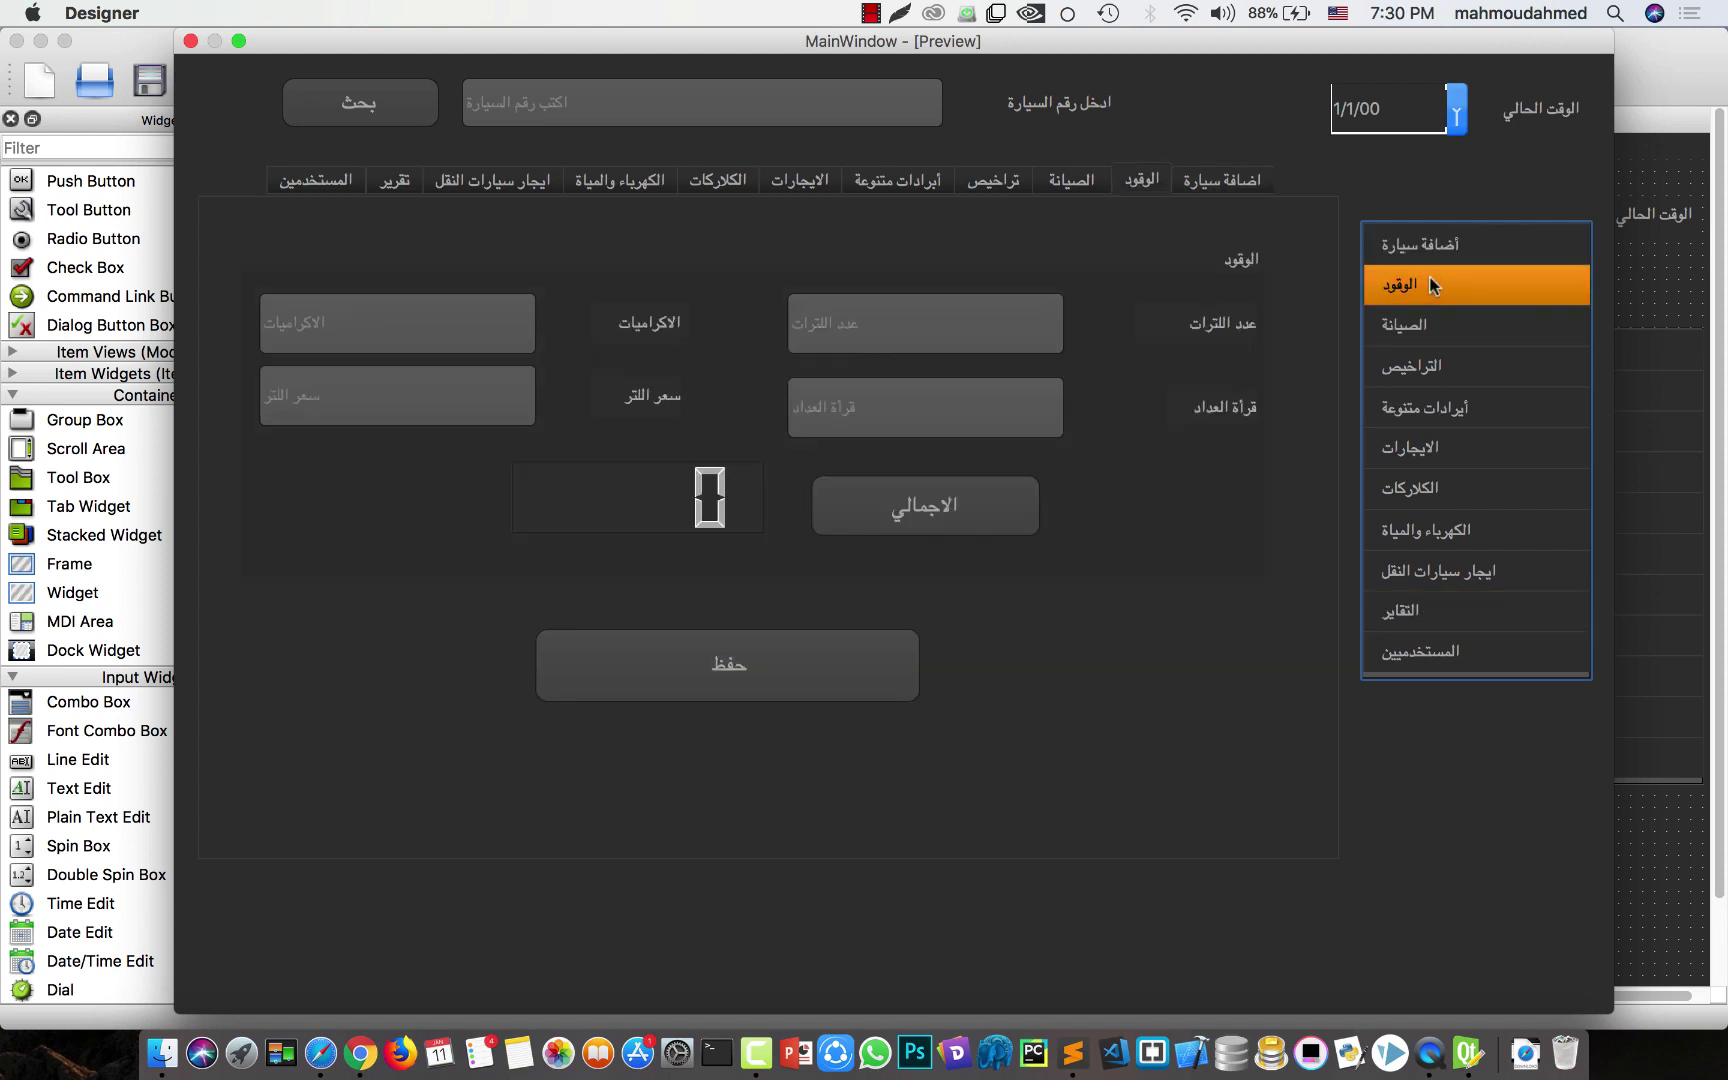
{"action": "left_click", "coordinate": [1433, 325]}
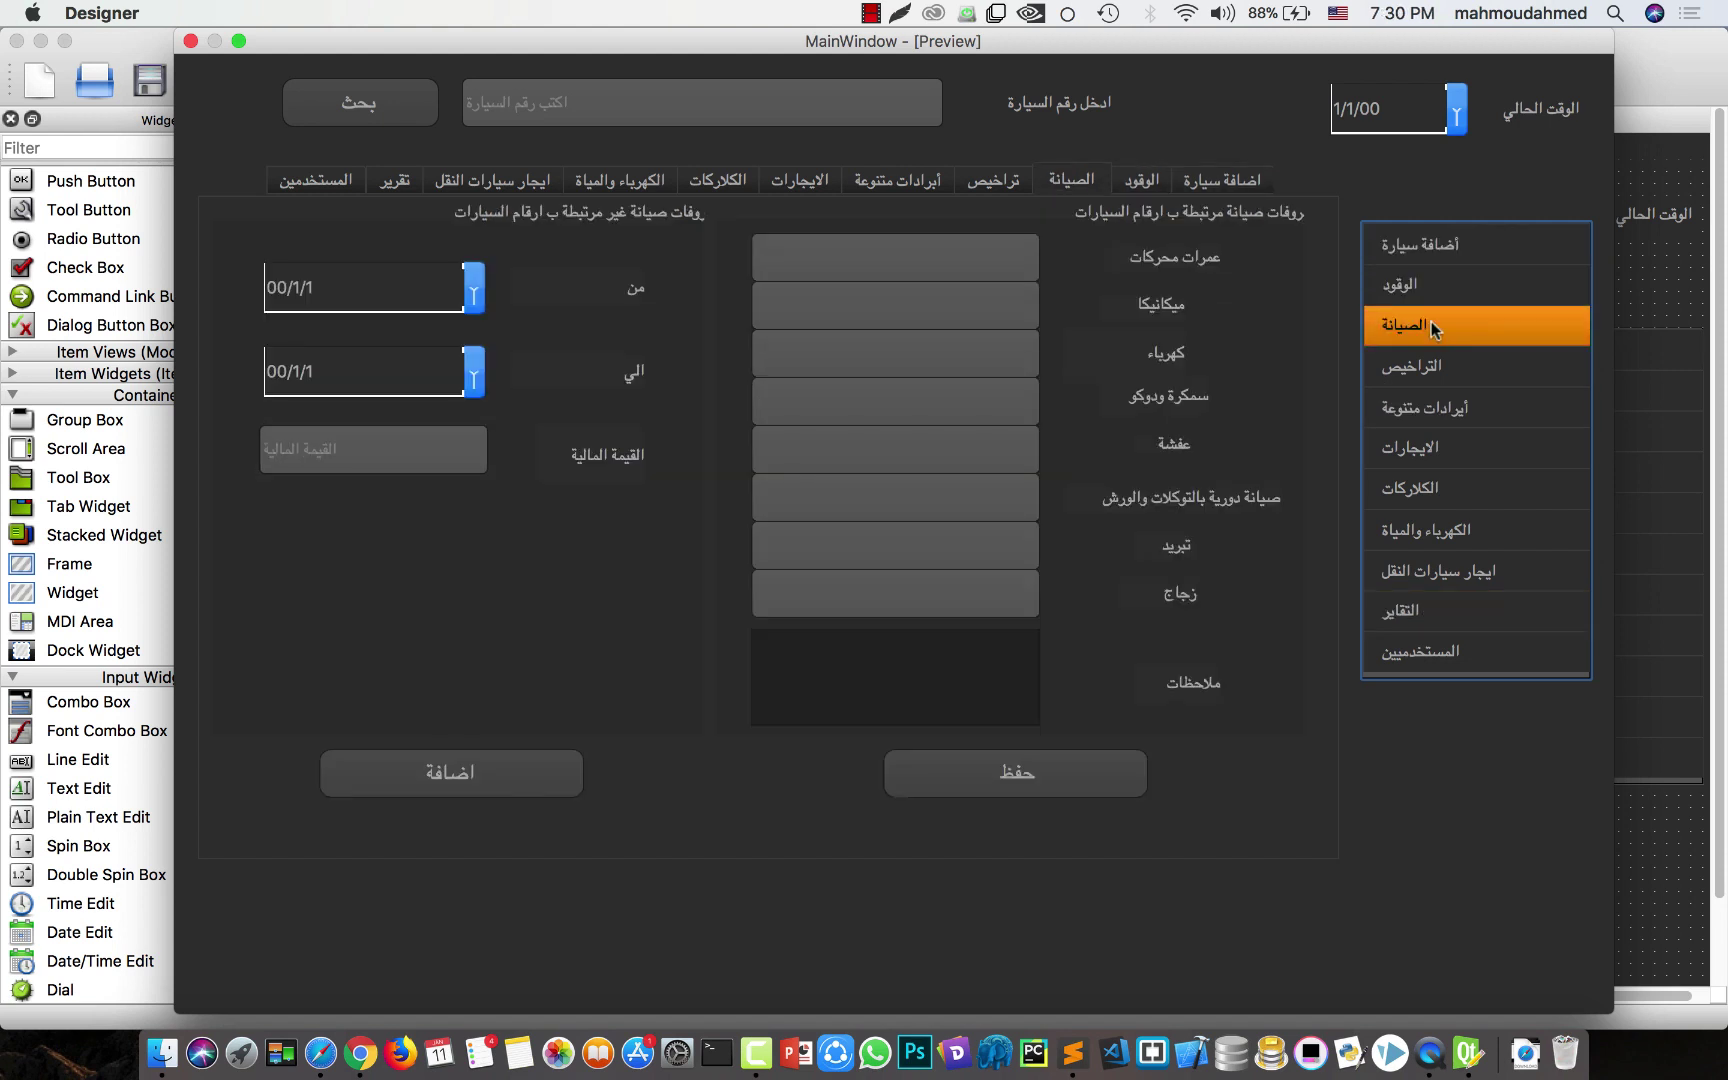
- Switch the preview among the التقاير, المستخدميين, الايجارات, التراخيص and الصيانة pages through its navigation list, ending on the التقاير reports
{"action": "left_click", "coordinate": [1403, 610]}
{"action": "left_click", "coordinate": [1408, 655]}
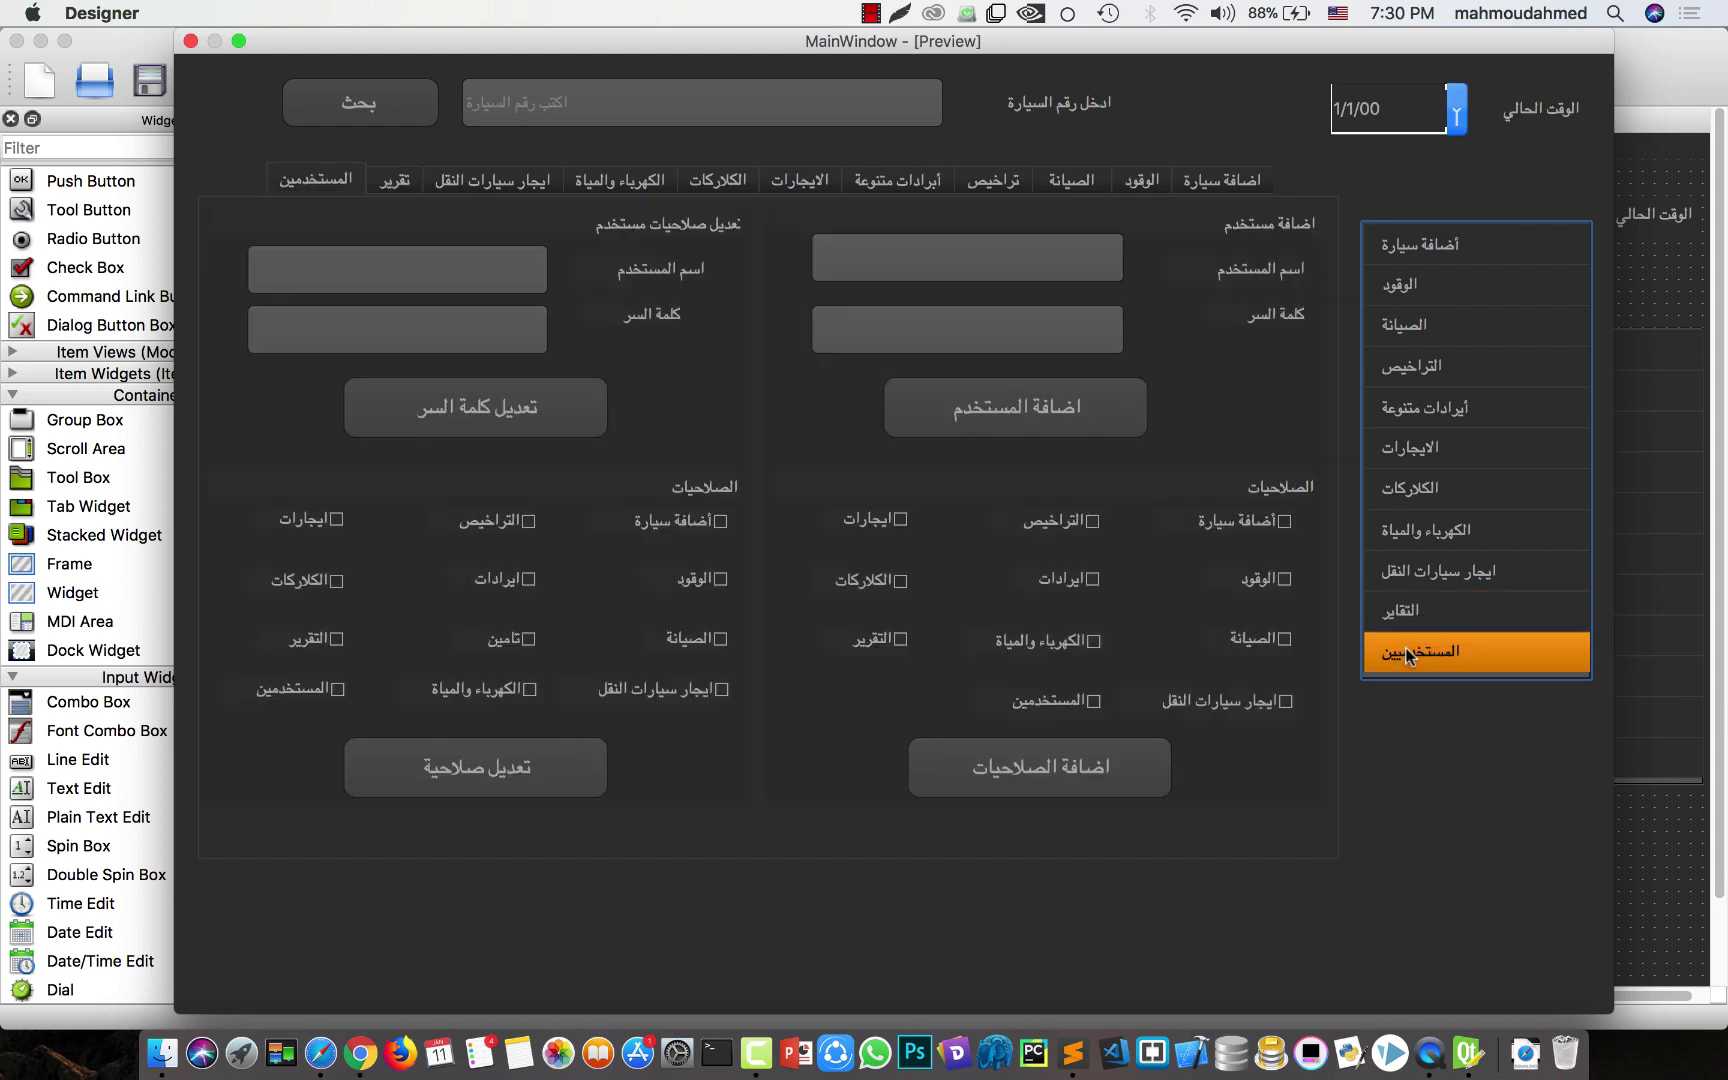
{"action": "left_click", "coordinate": [1417, 452]}
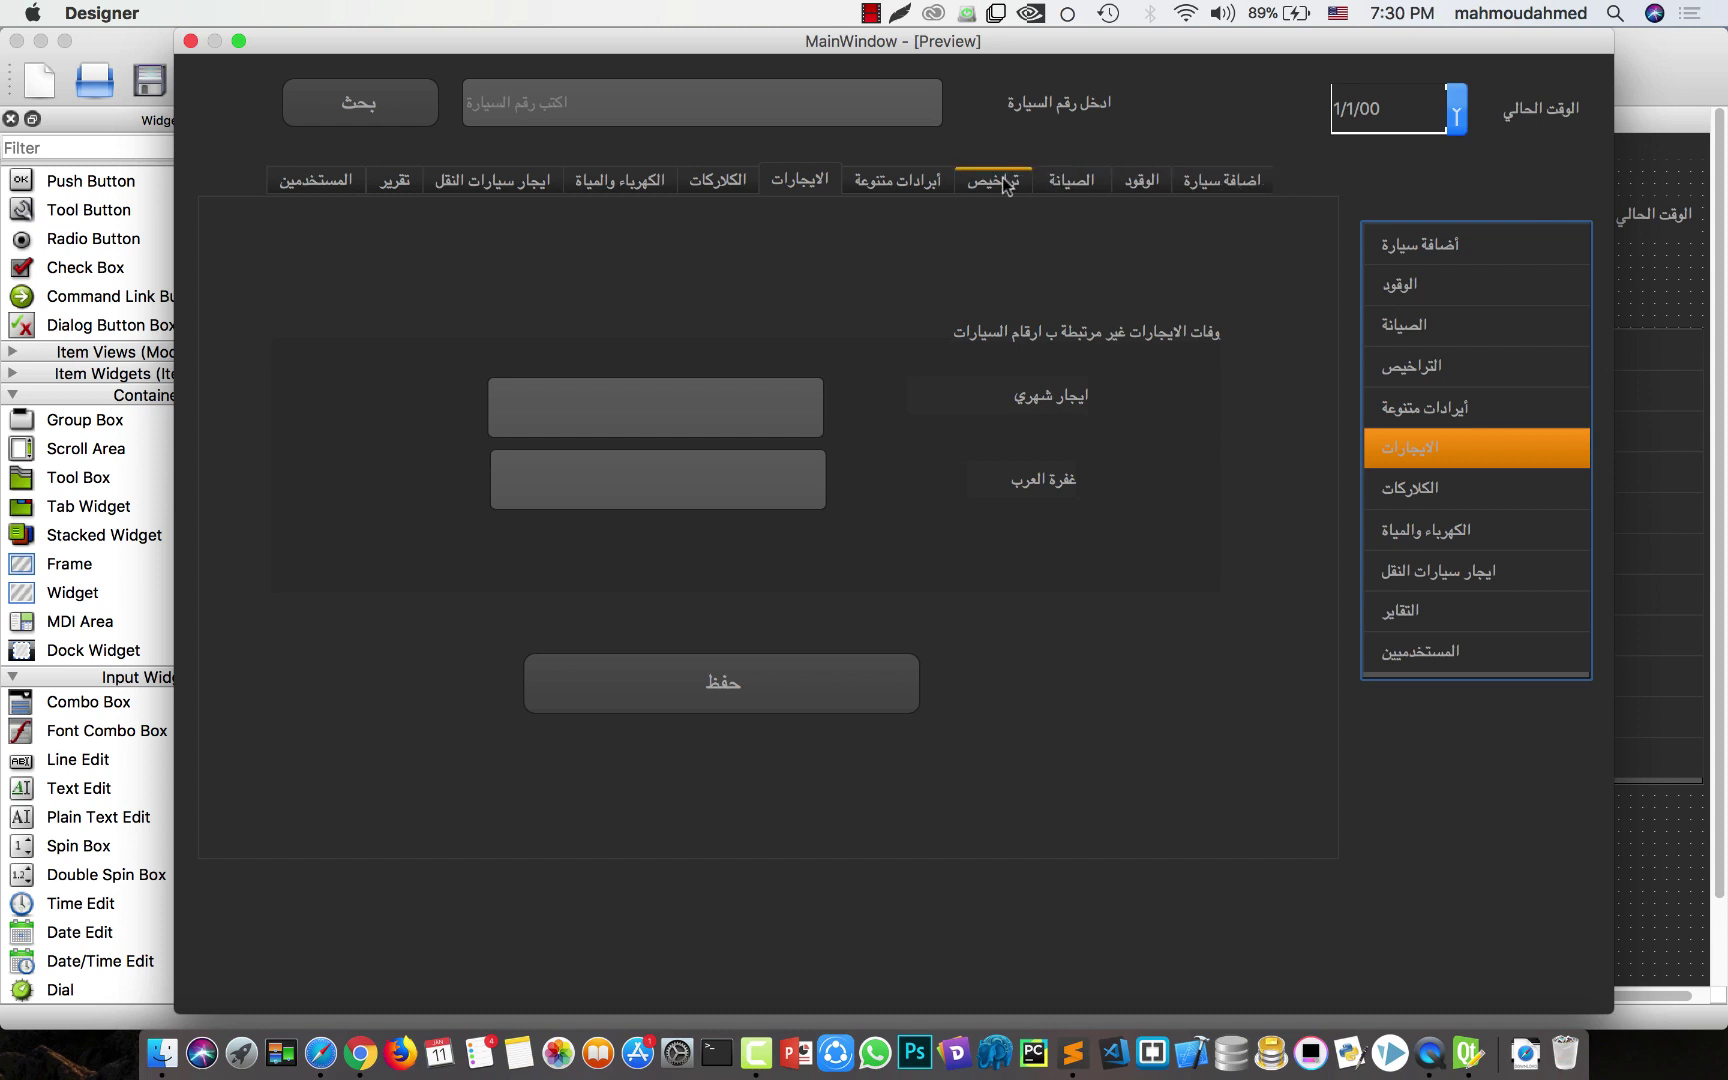
{"action": "left_click", "coordinate": [1448, 370]}
{"action": "left_click", "coordinate": [1431, 336]}
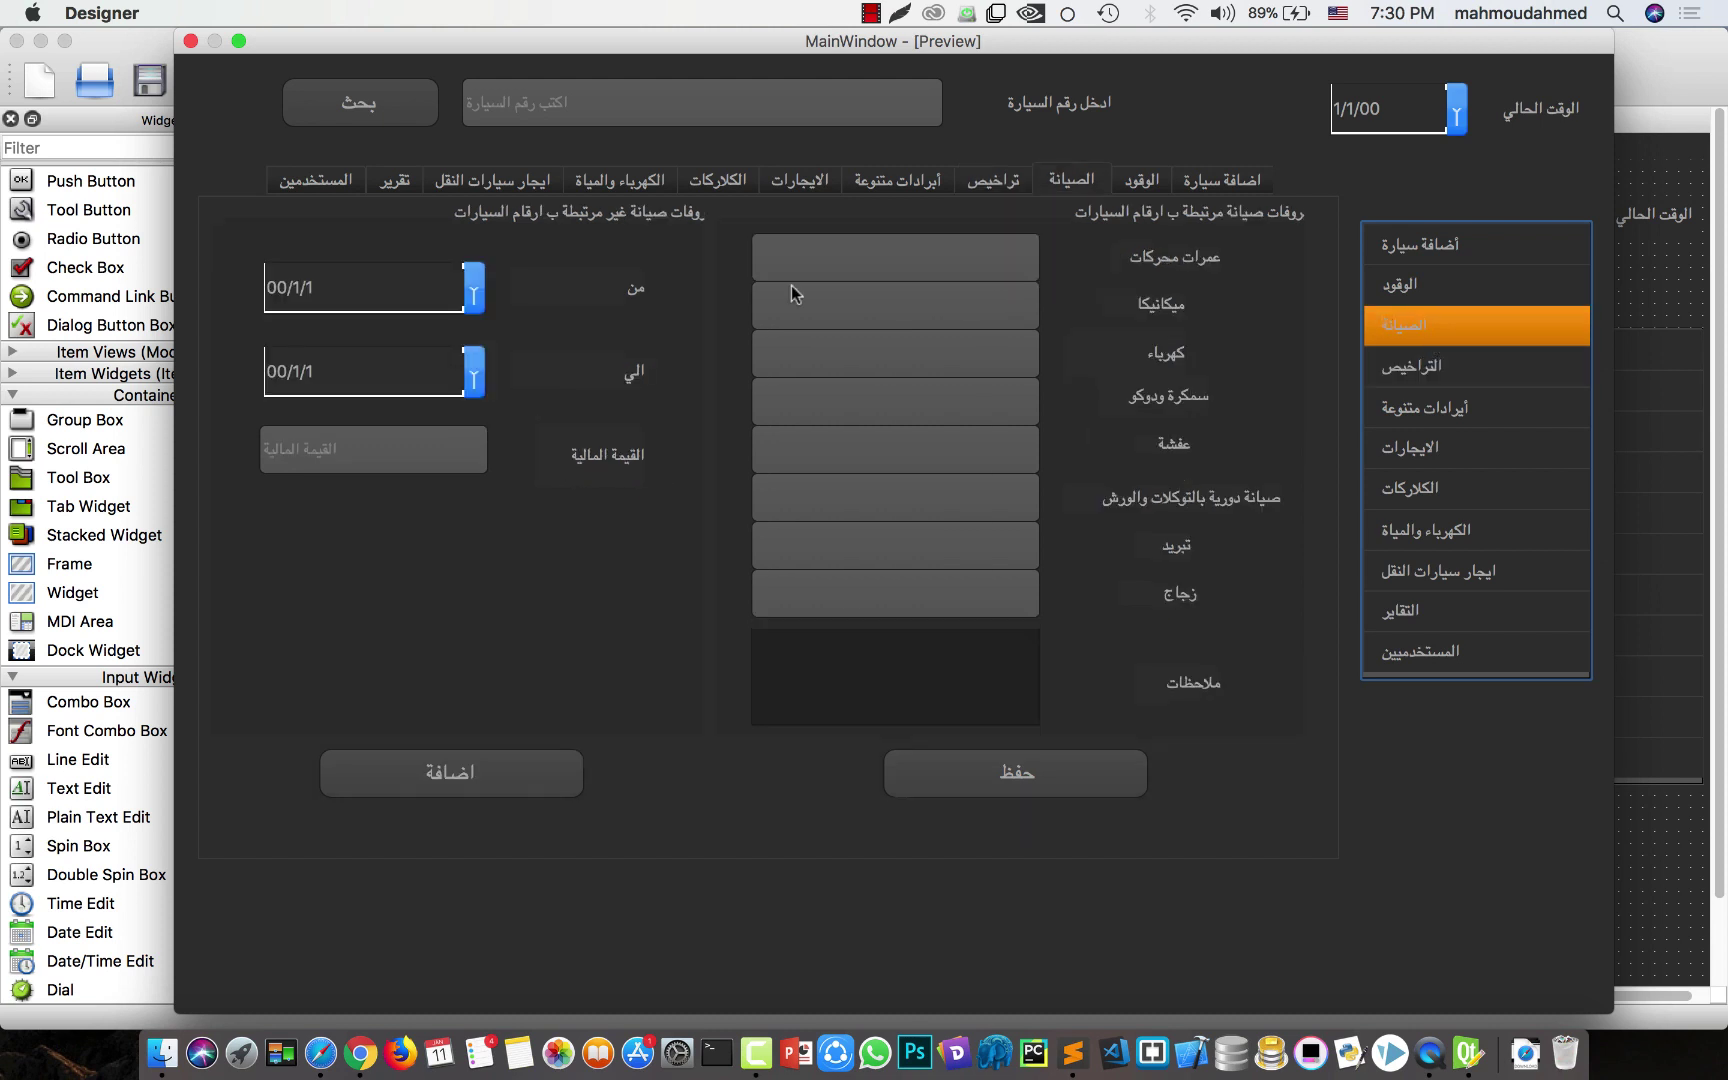
{"action": "left_click", "coordinate": [1388, 612]}
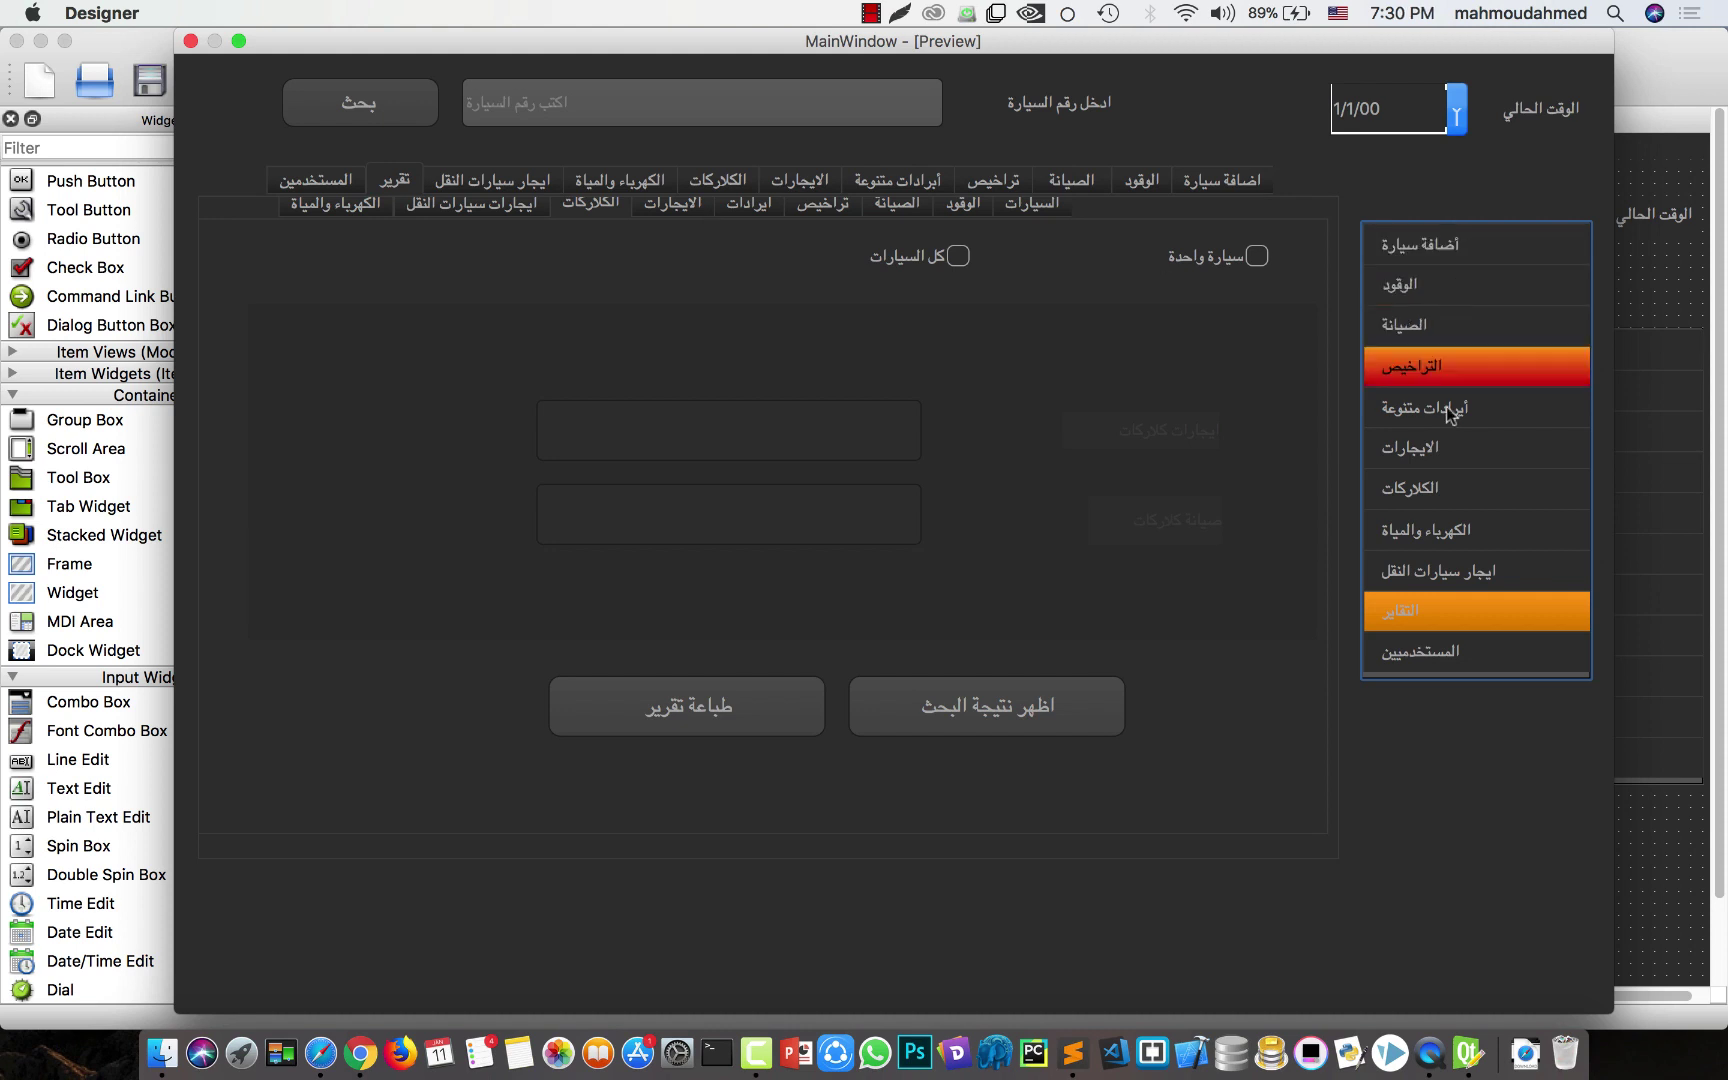
- Look through the preview's pages from أضافة سيارة to التقاير, return to أضافة سيارة, and close the preview and the main.ui form
{"action": "left_click", "coordinate": [1412, 243]}
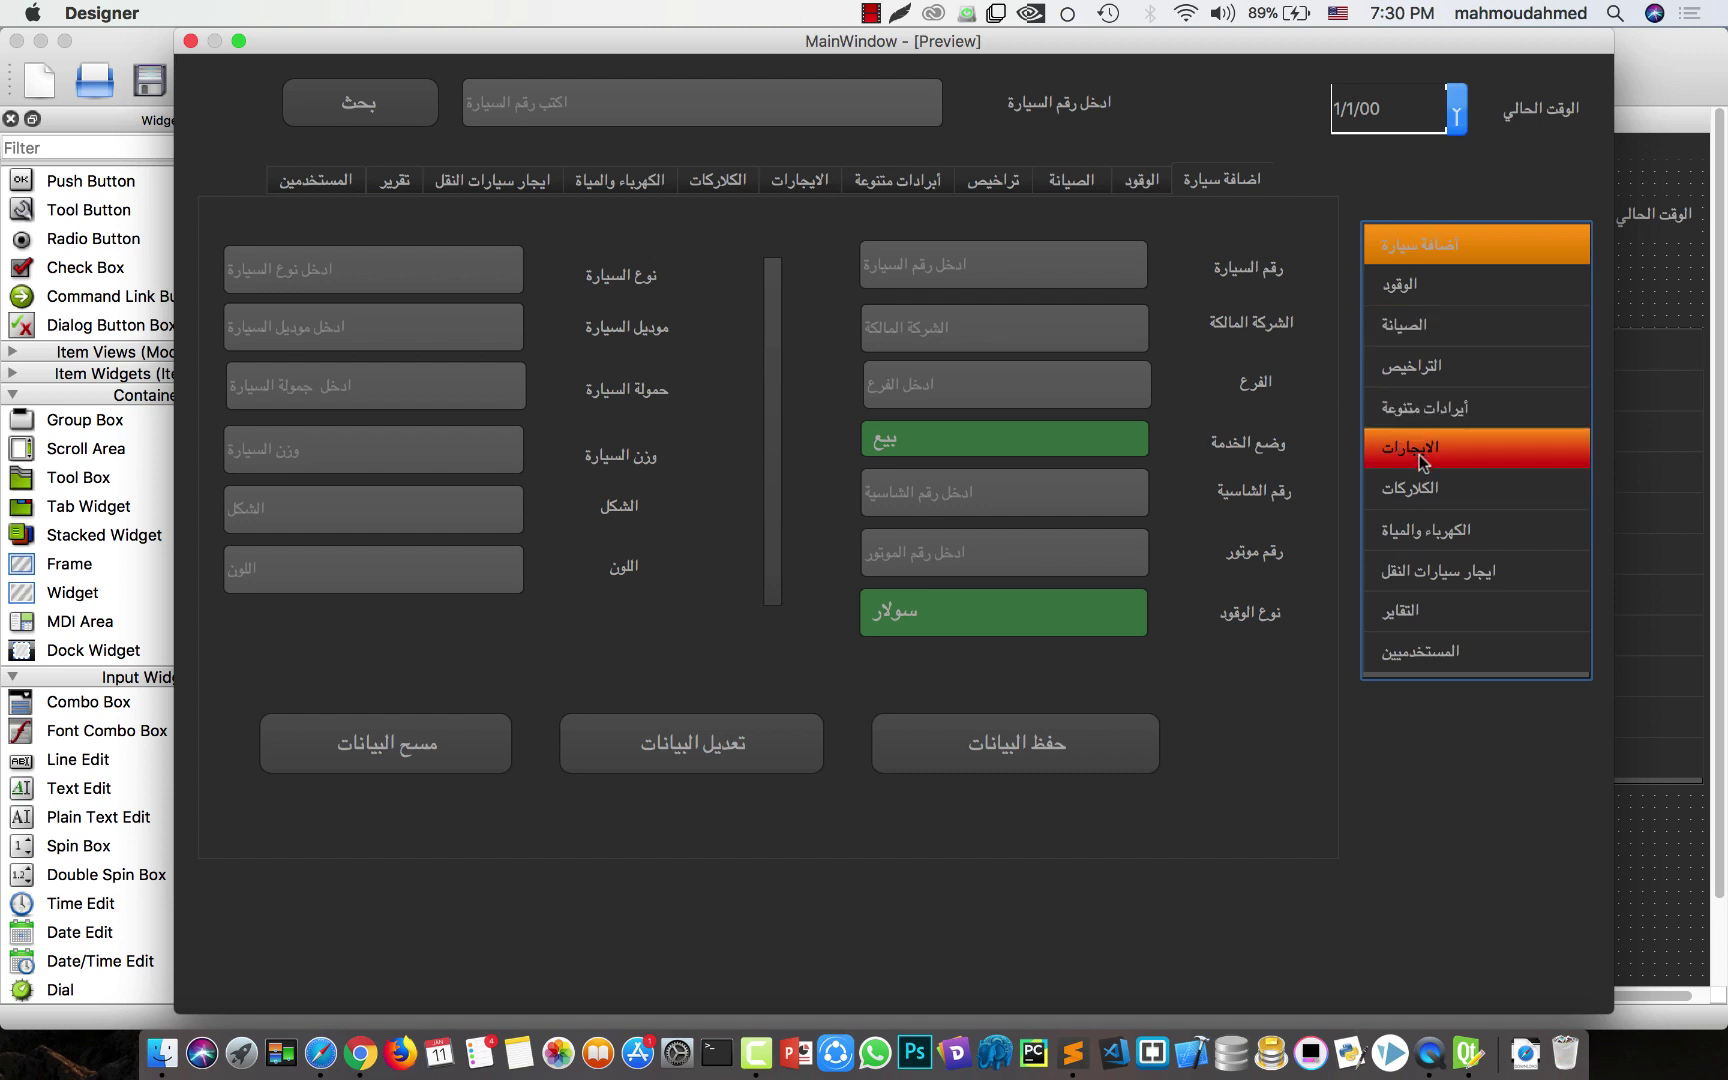
{"action": "left_click", "coordinate": [1439, 292]}
{"action": "left_click", "coordinate": [1439, 328]}
{"action": "left_click", "coordinate": [1460, 380]}
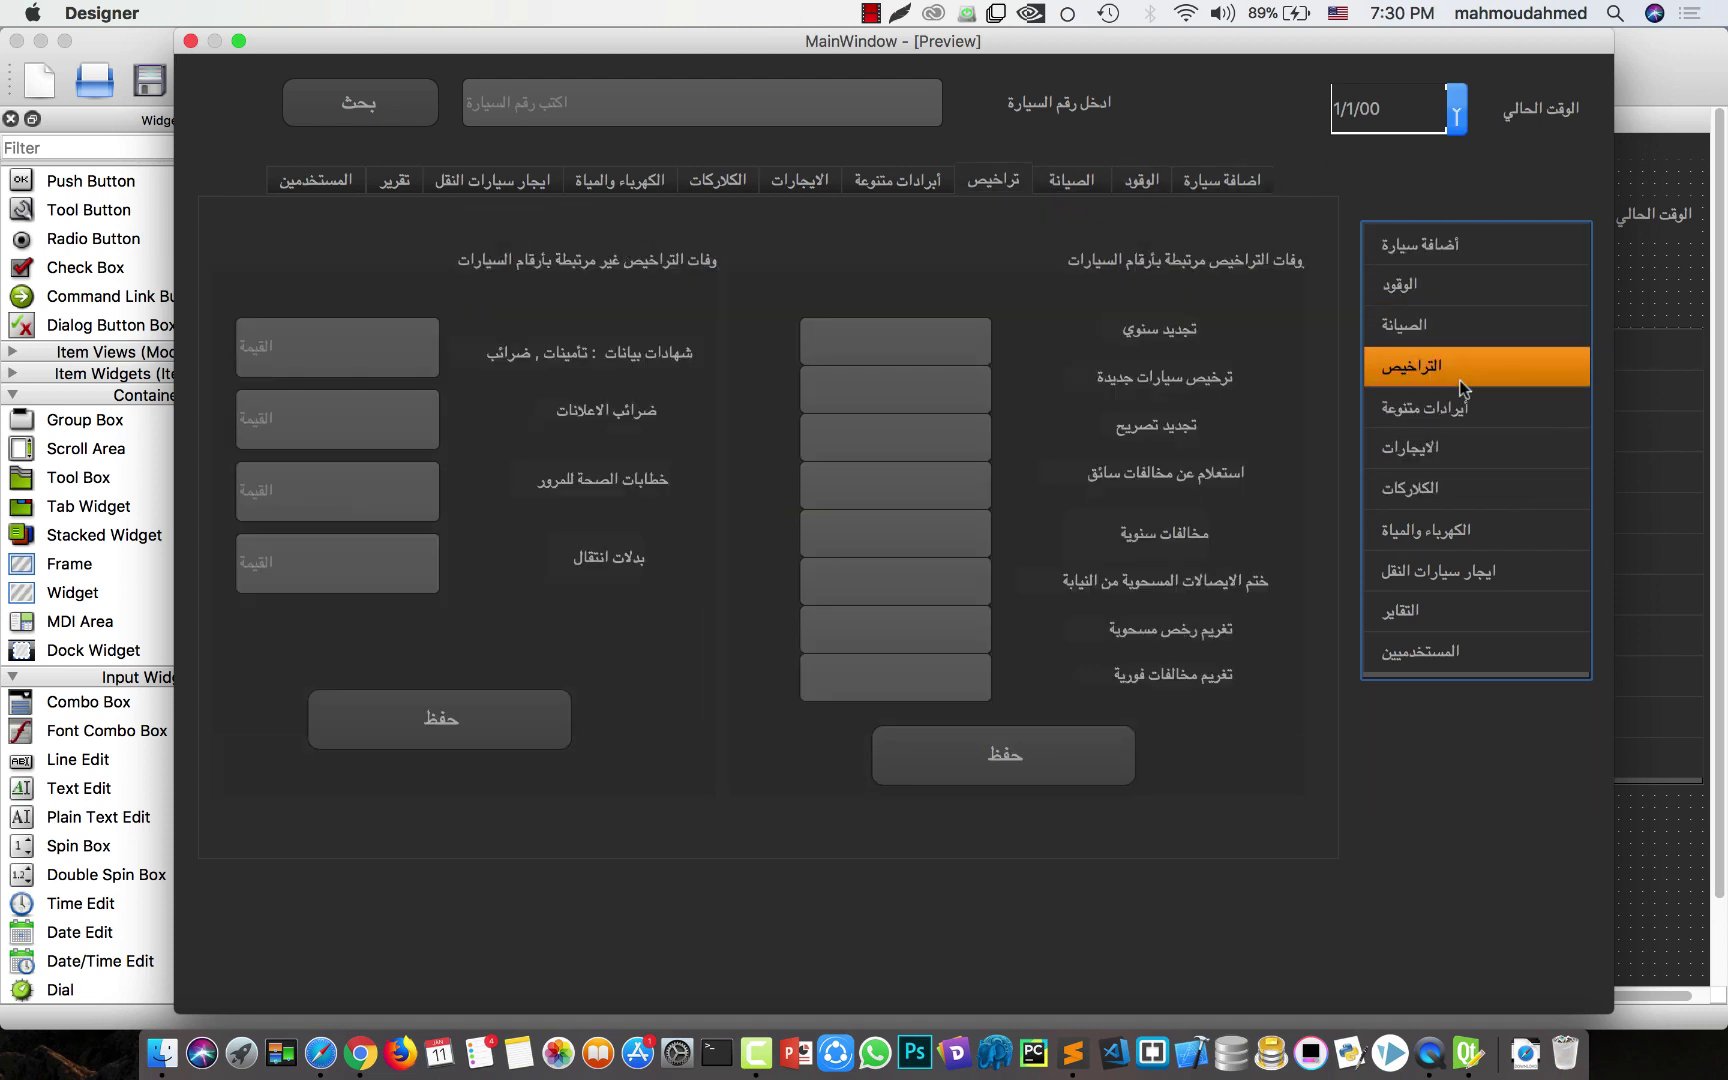
{"action": "left_click", "coordinate": [1465, 447]}
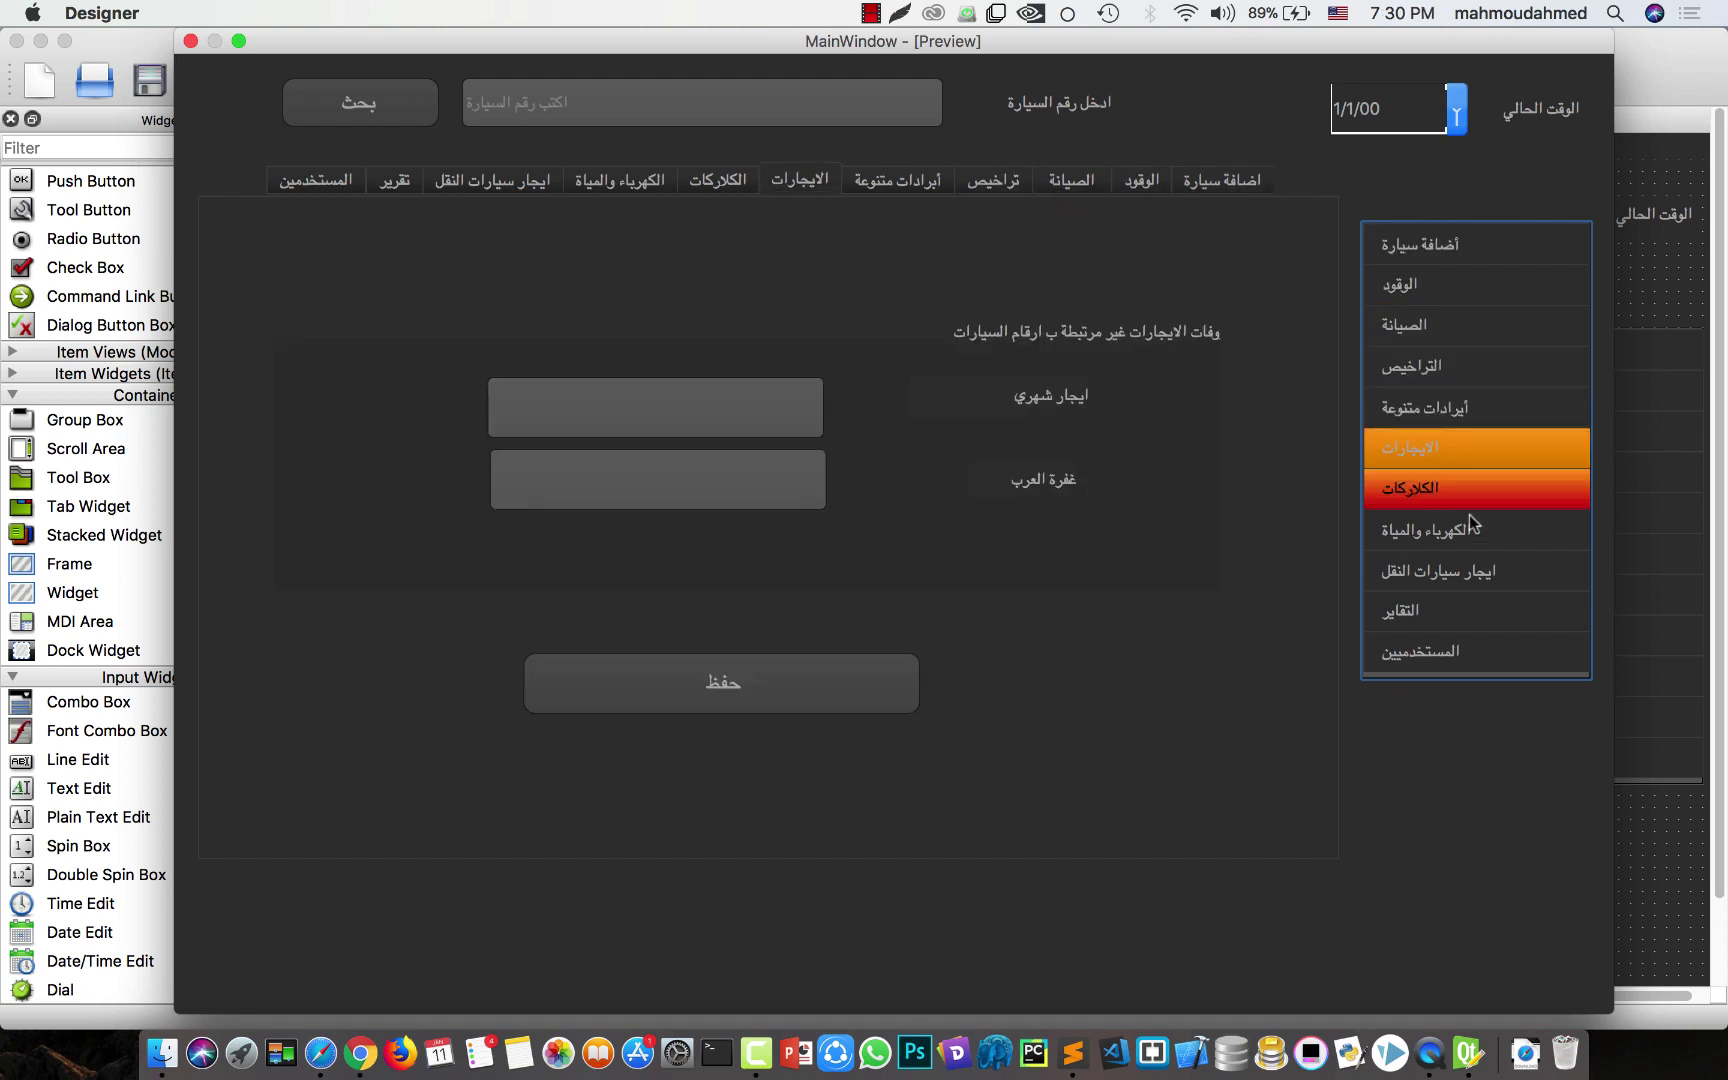
{"action": "left_click", "coordinate": [1470, 572]}
{"action": "left_click", "coordinate": [1428, 616]}
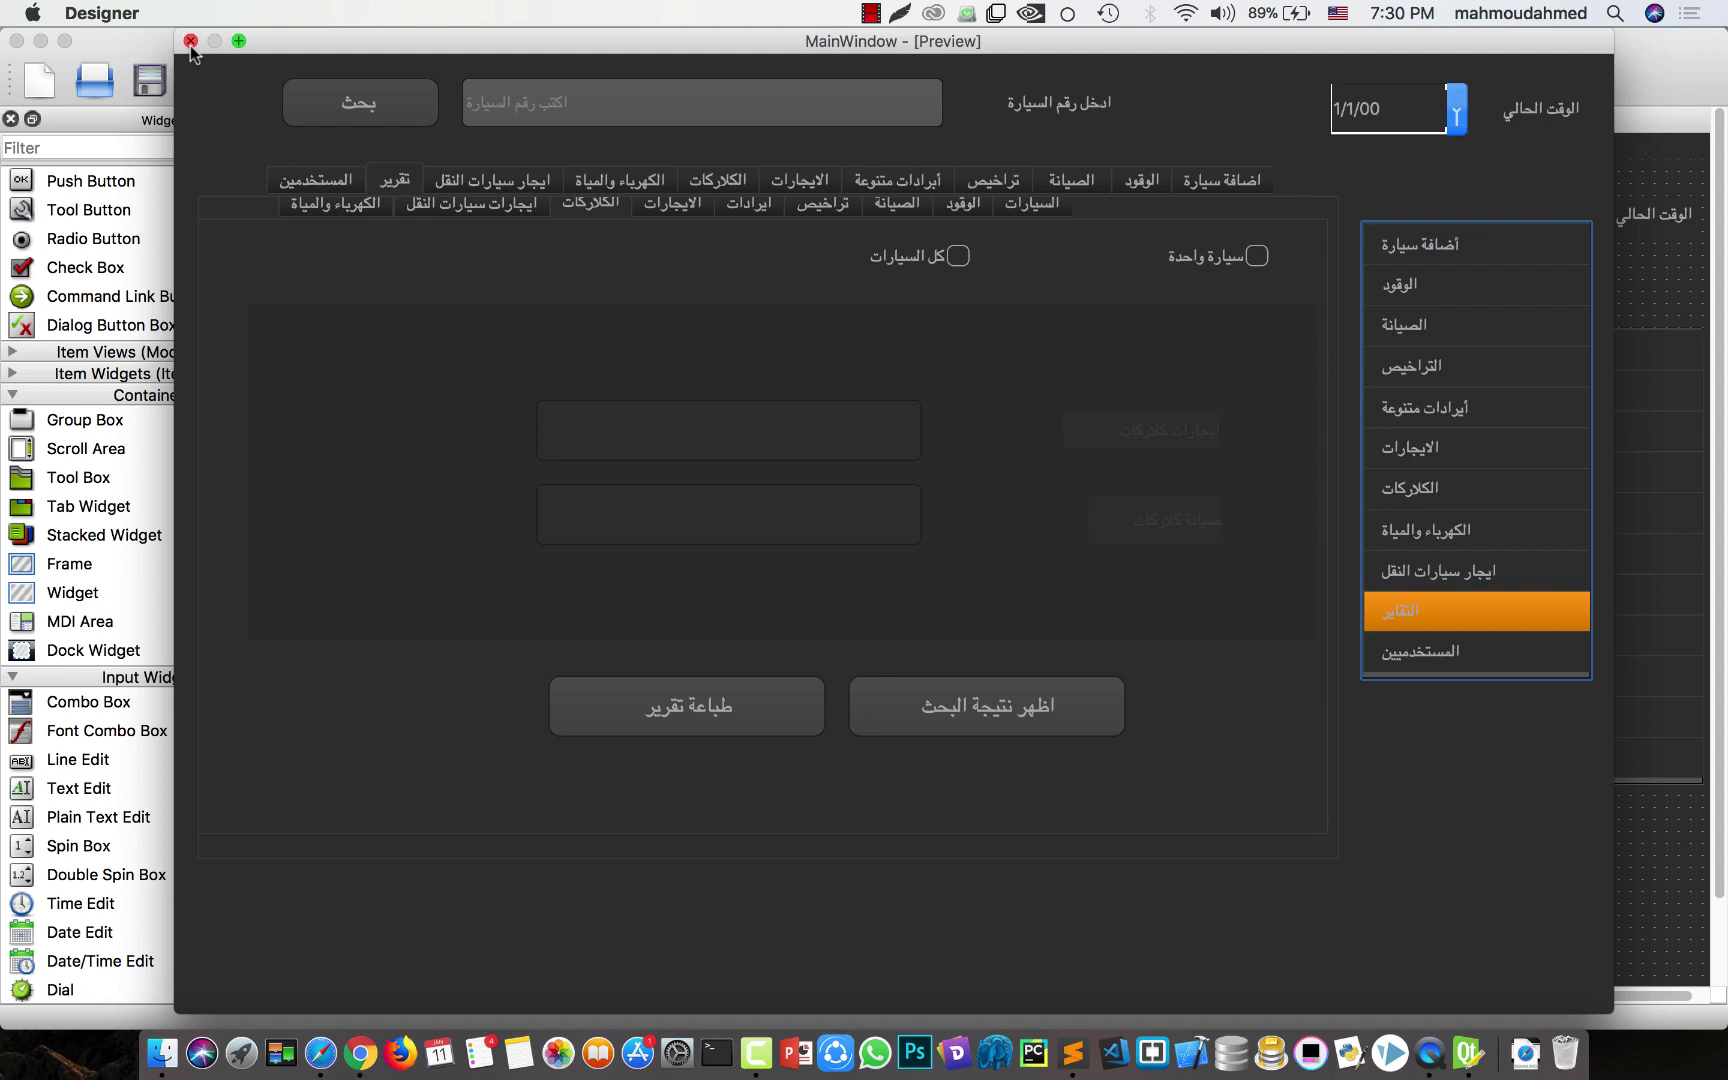
{"action": "left_click", "coordinate": [1376, 246]}
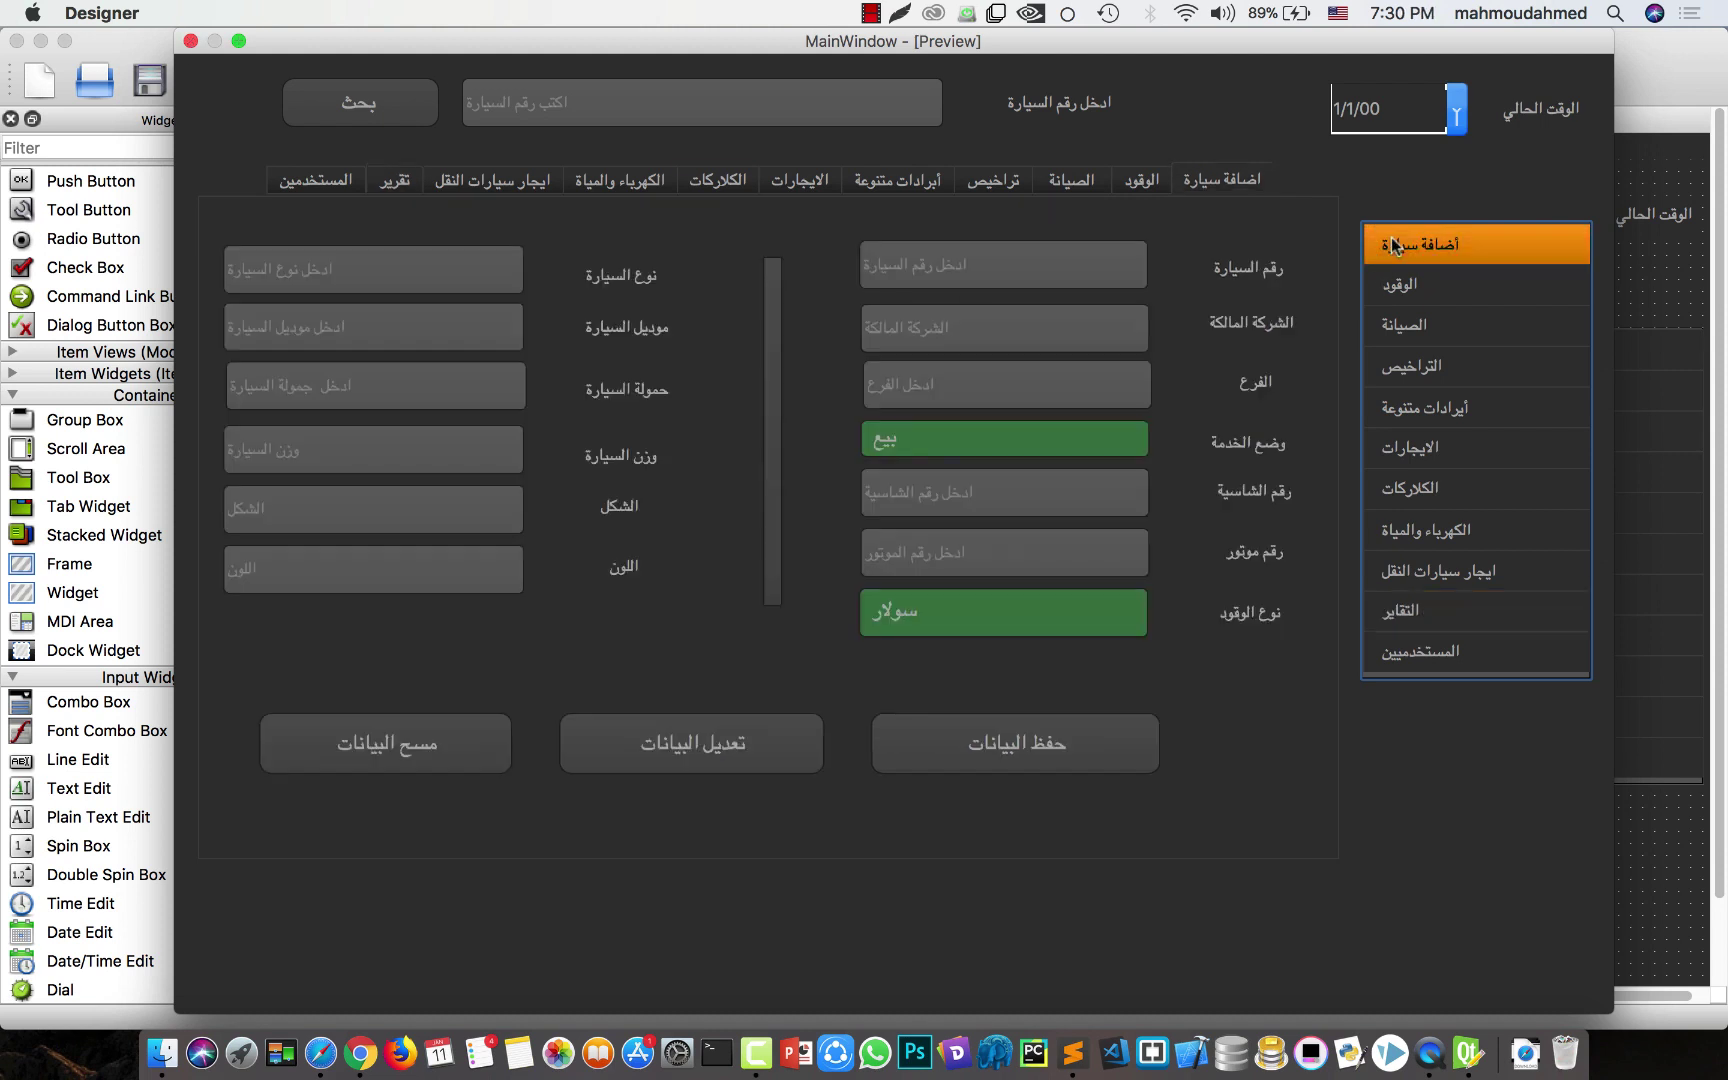
{"action": "left_click", "coordinate": [190, 41]}
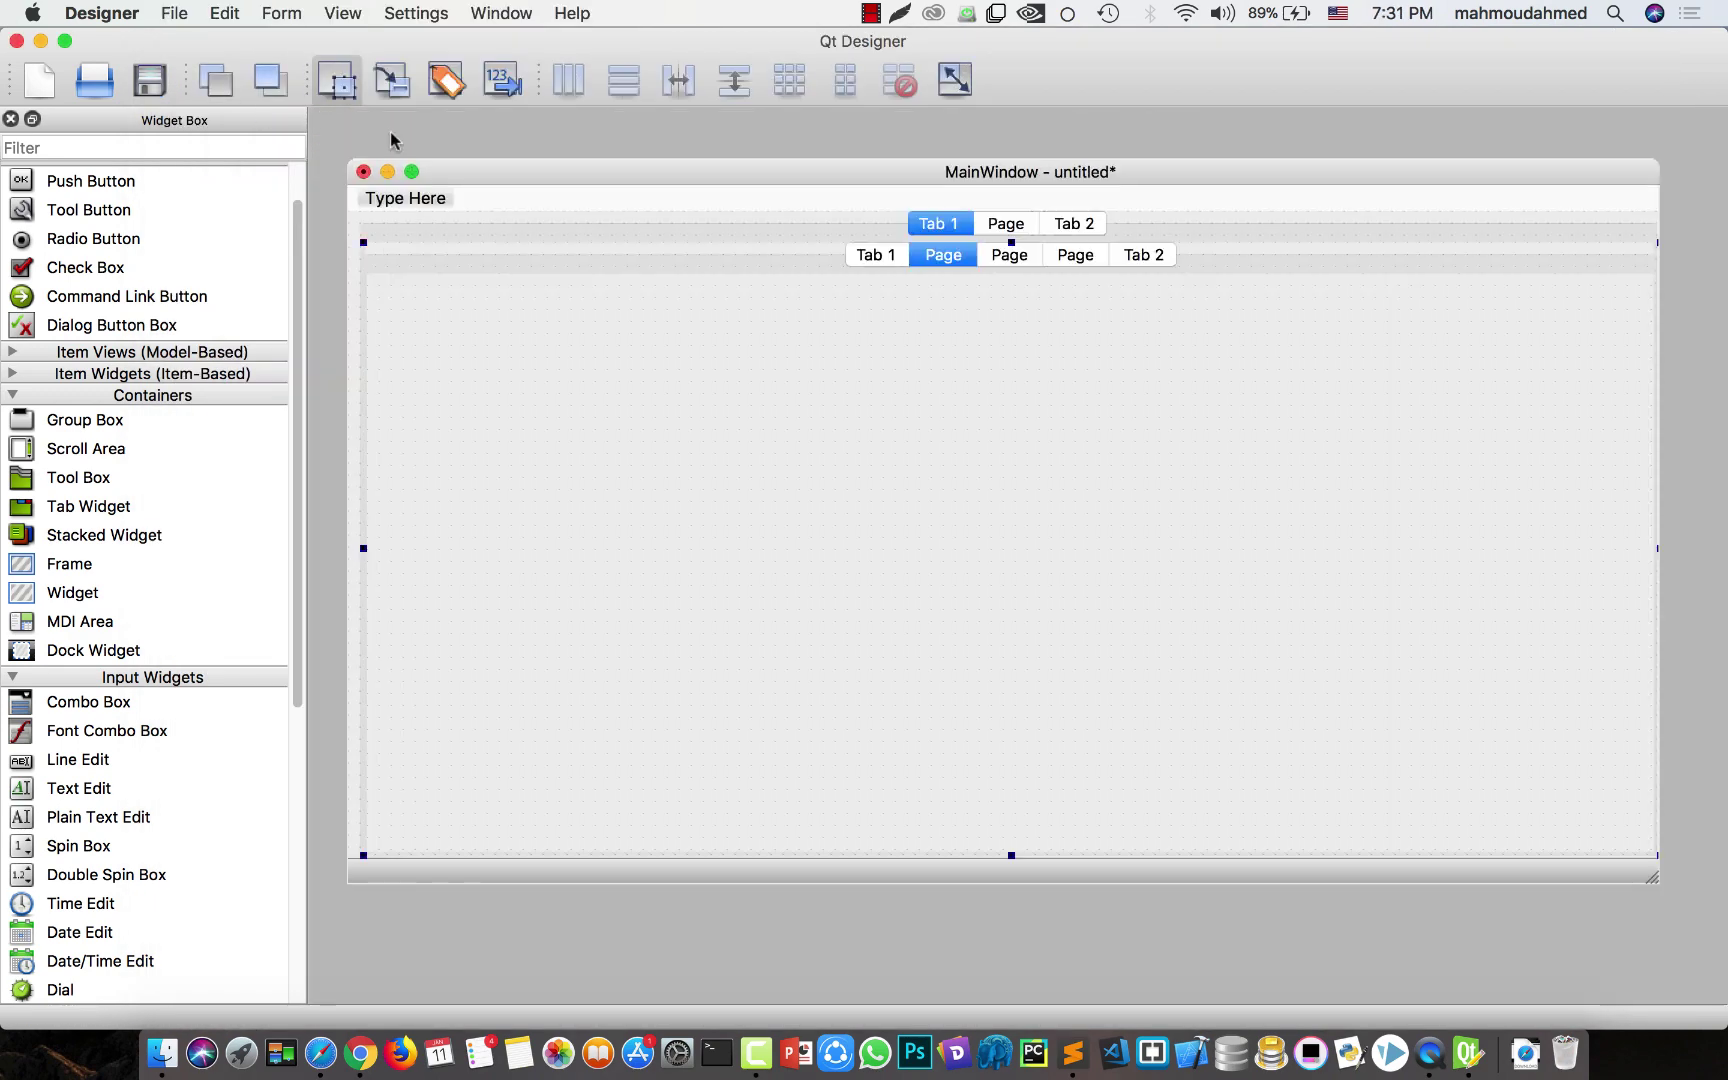
{"action": "key", "text": "ctrl+w"}
- Switch to the Sublime Text notes and put the bullet "- " before "divide complex ui" on line 5
{"action": "left_click", "coordinate": [1072, 1053]}
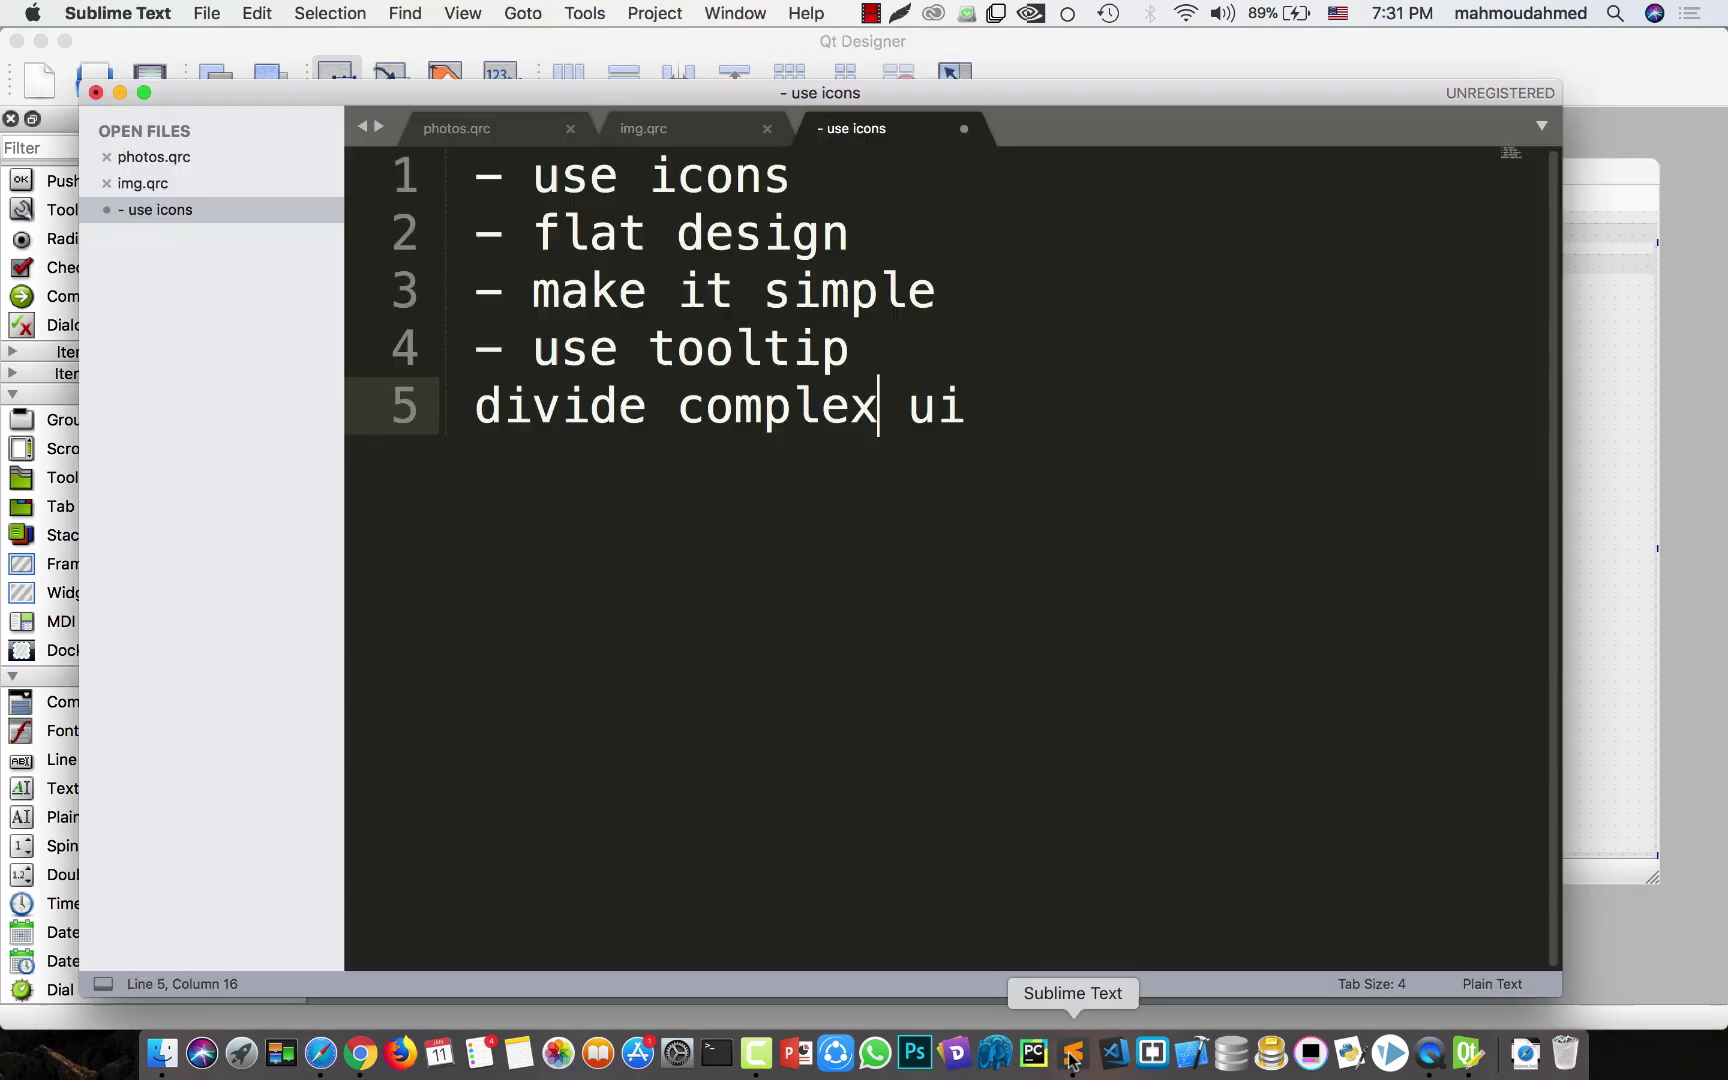
{"action": "left_click", "coordinate": [1077, 425]}
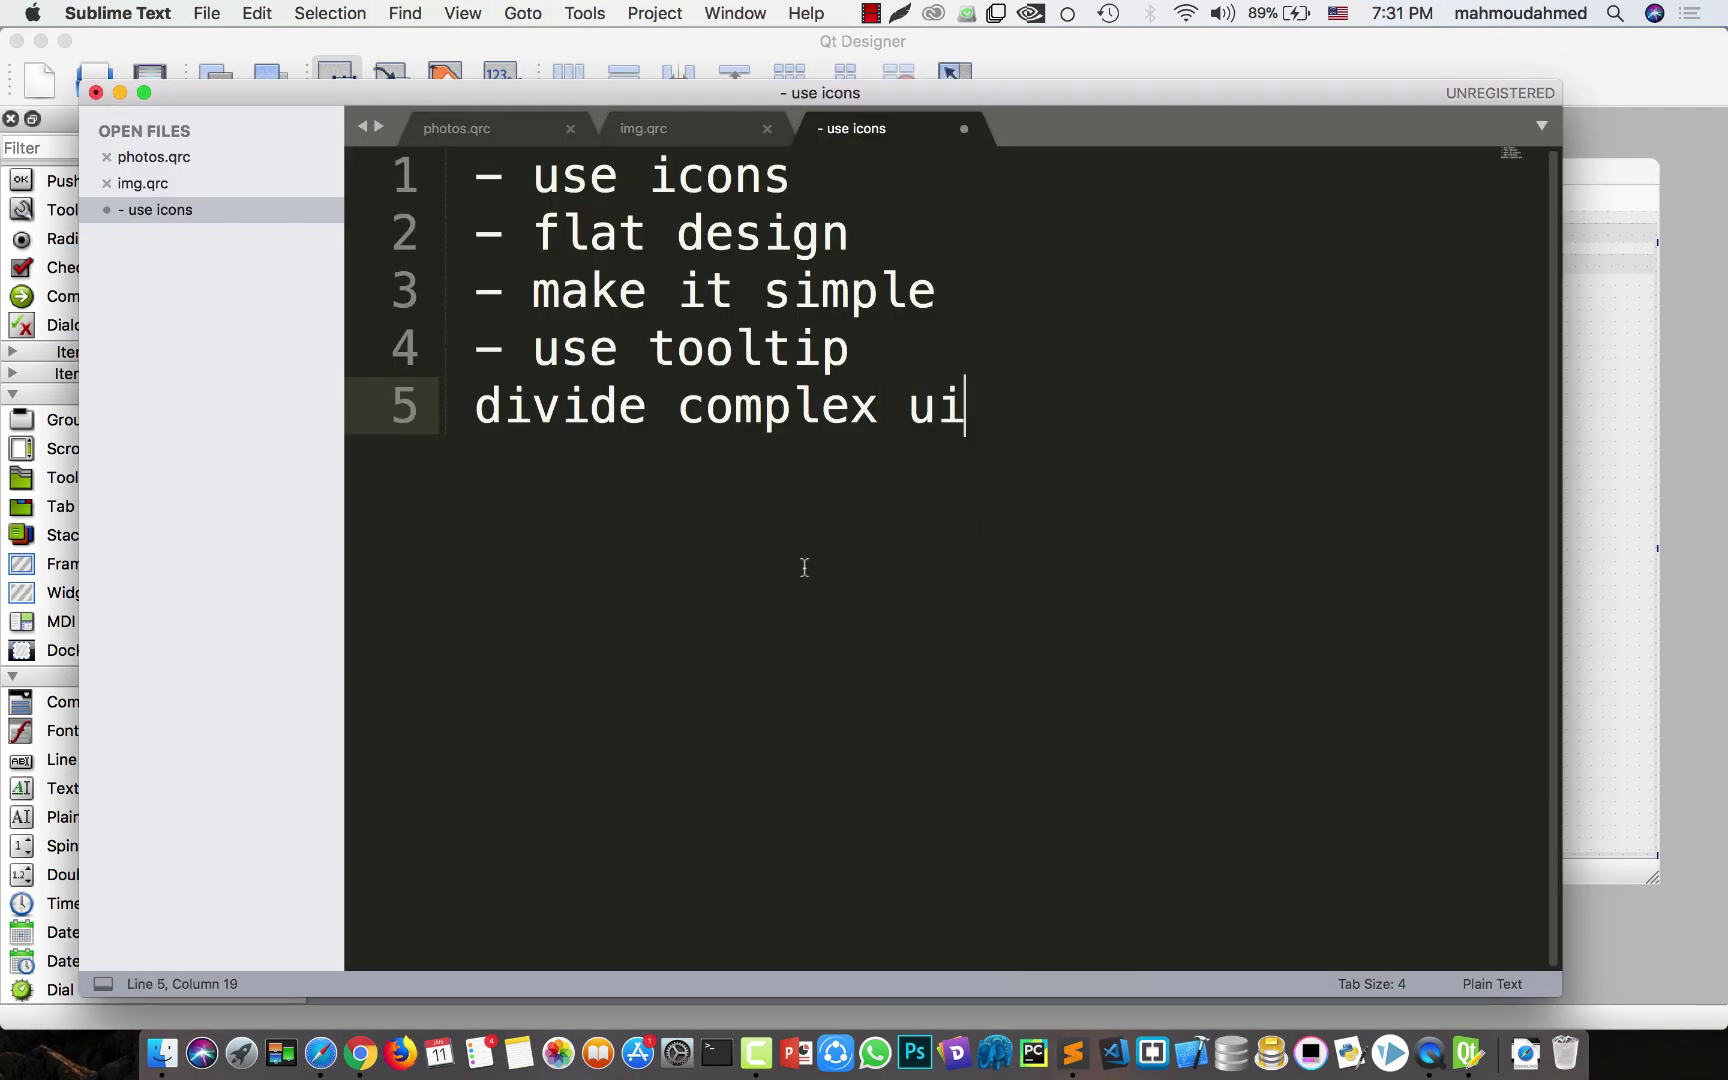
{"action": "left_click", "coordinate": [491, 418]}
{"action": "key", "text": "Left"}
{"action": "type", "text": "-"}
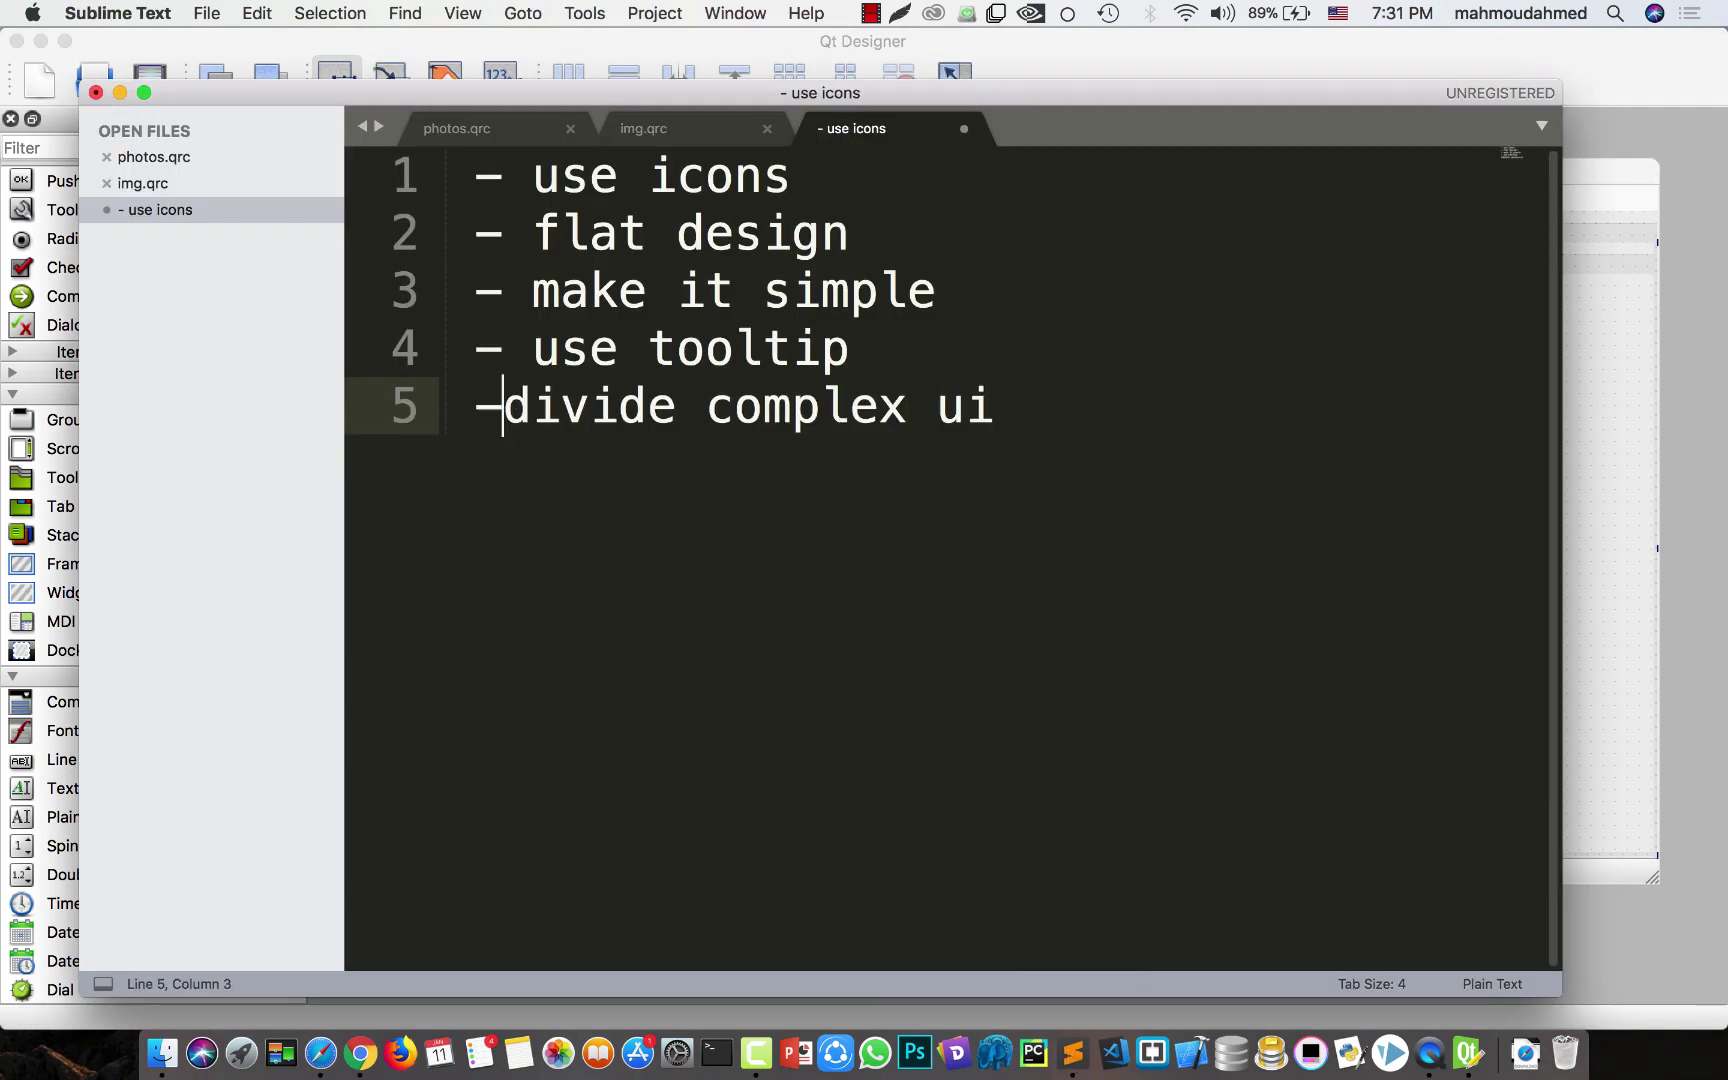
{"action": "key", "text": "super+Right"}
- Add the line "- use statusbar not messagebox" below the "divide complex ui" note
{"action": "key", "text": "Return"}
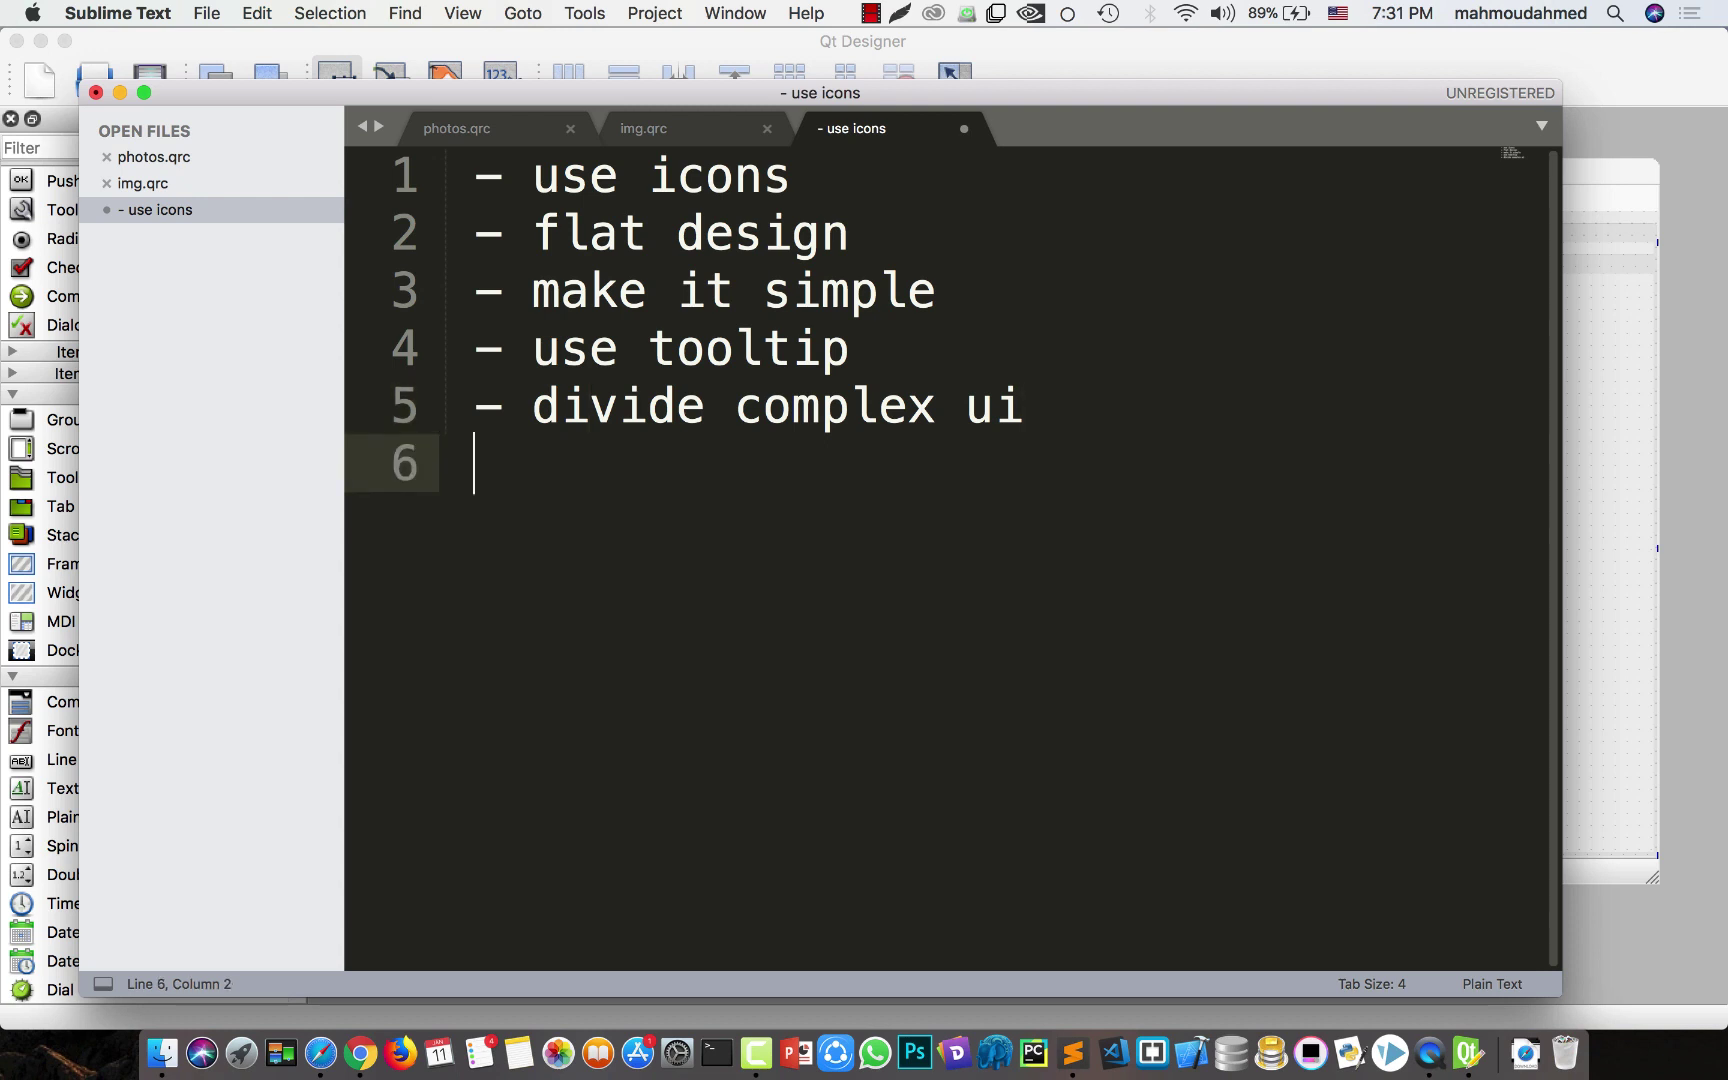
{"action": "type", "text": "- use statu"}
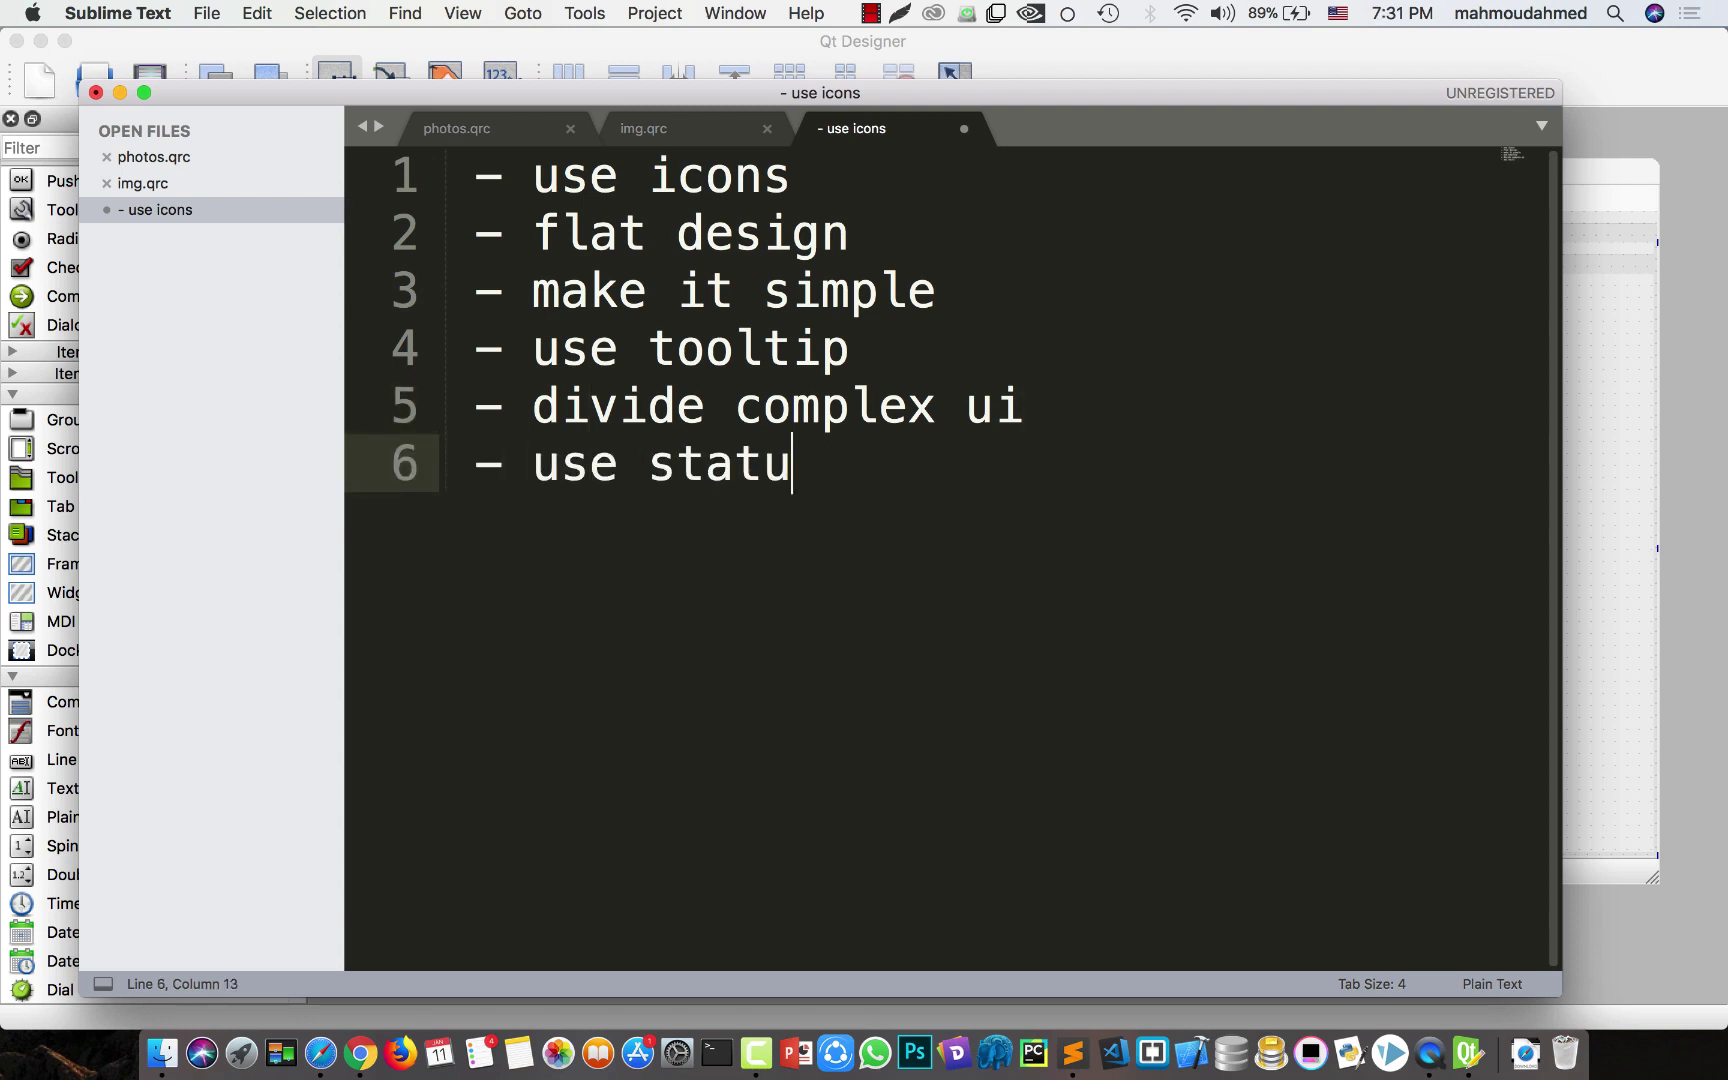
{"action": "type", "text": "sbar "}
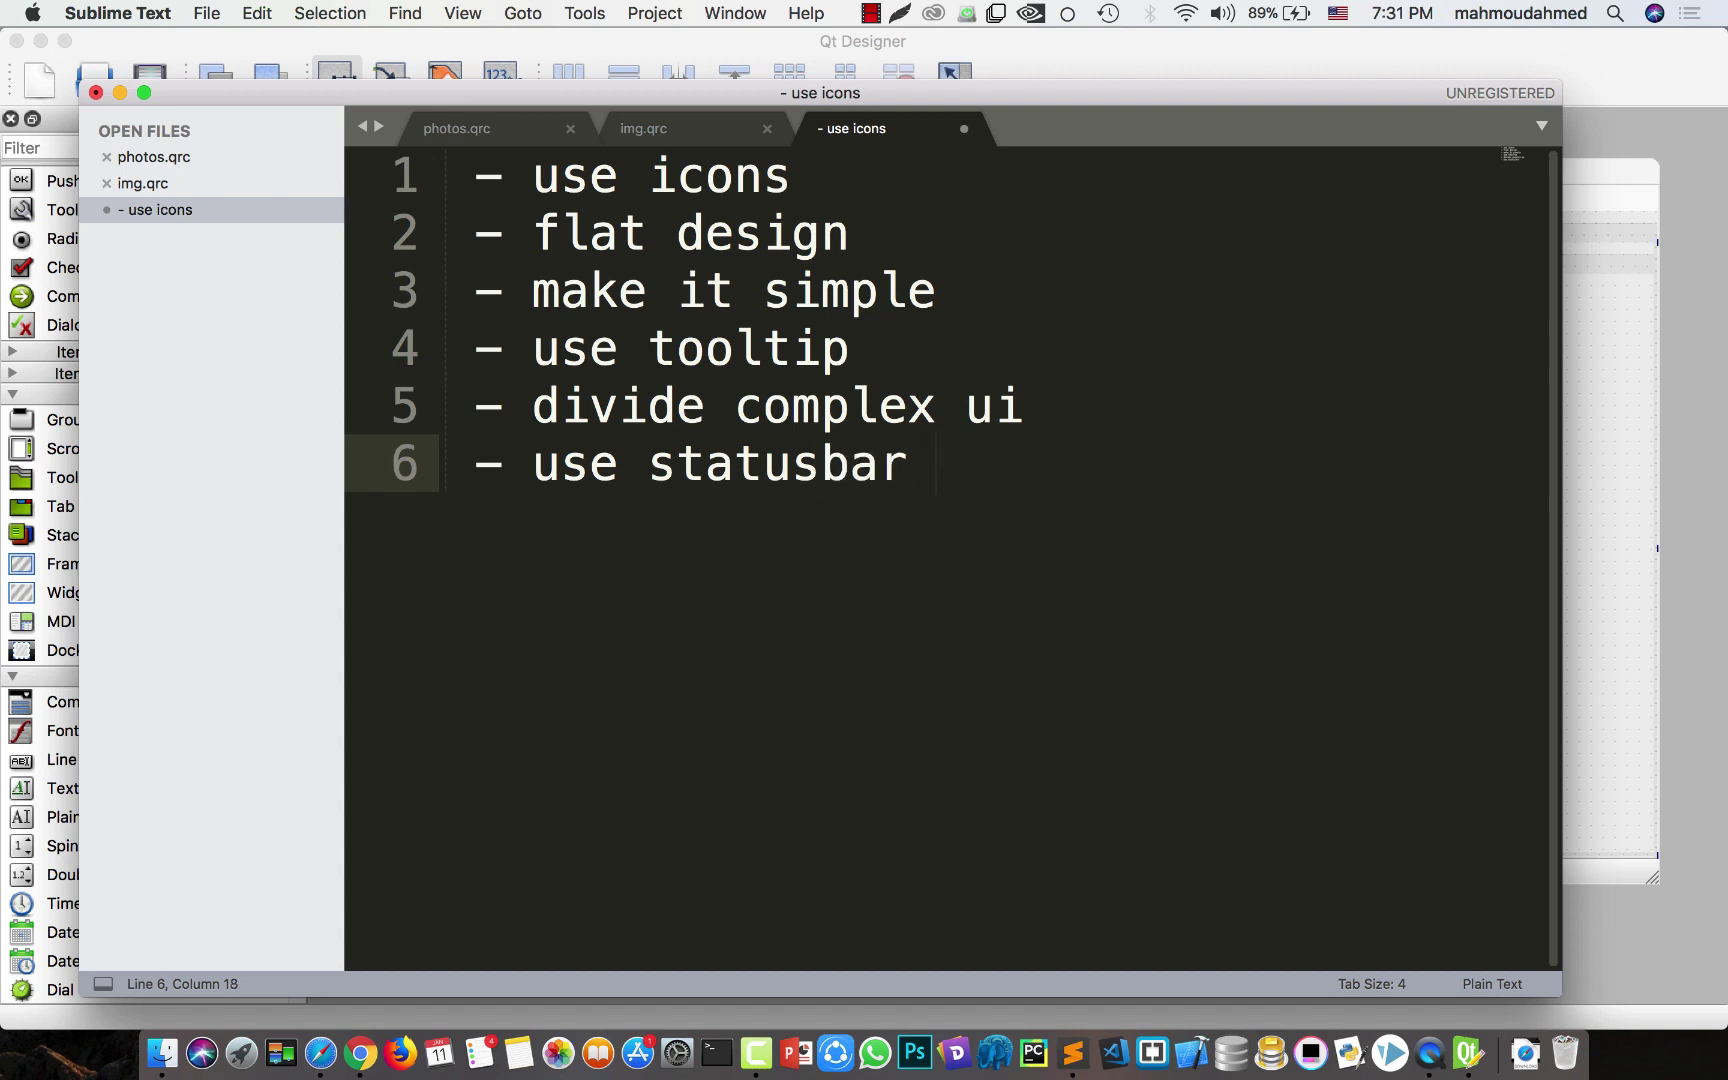
{"action": "type", "text": "not "}
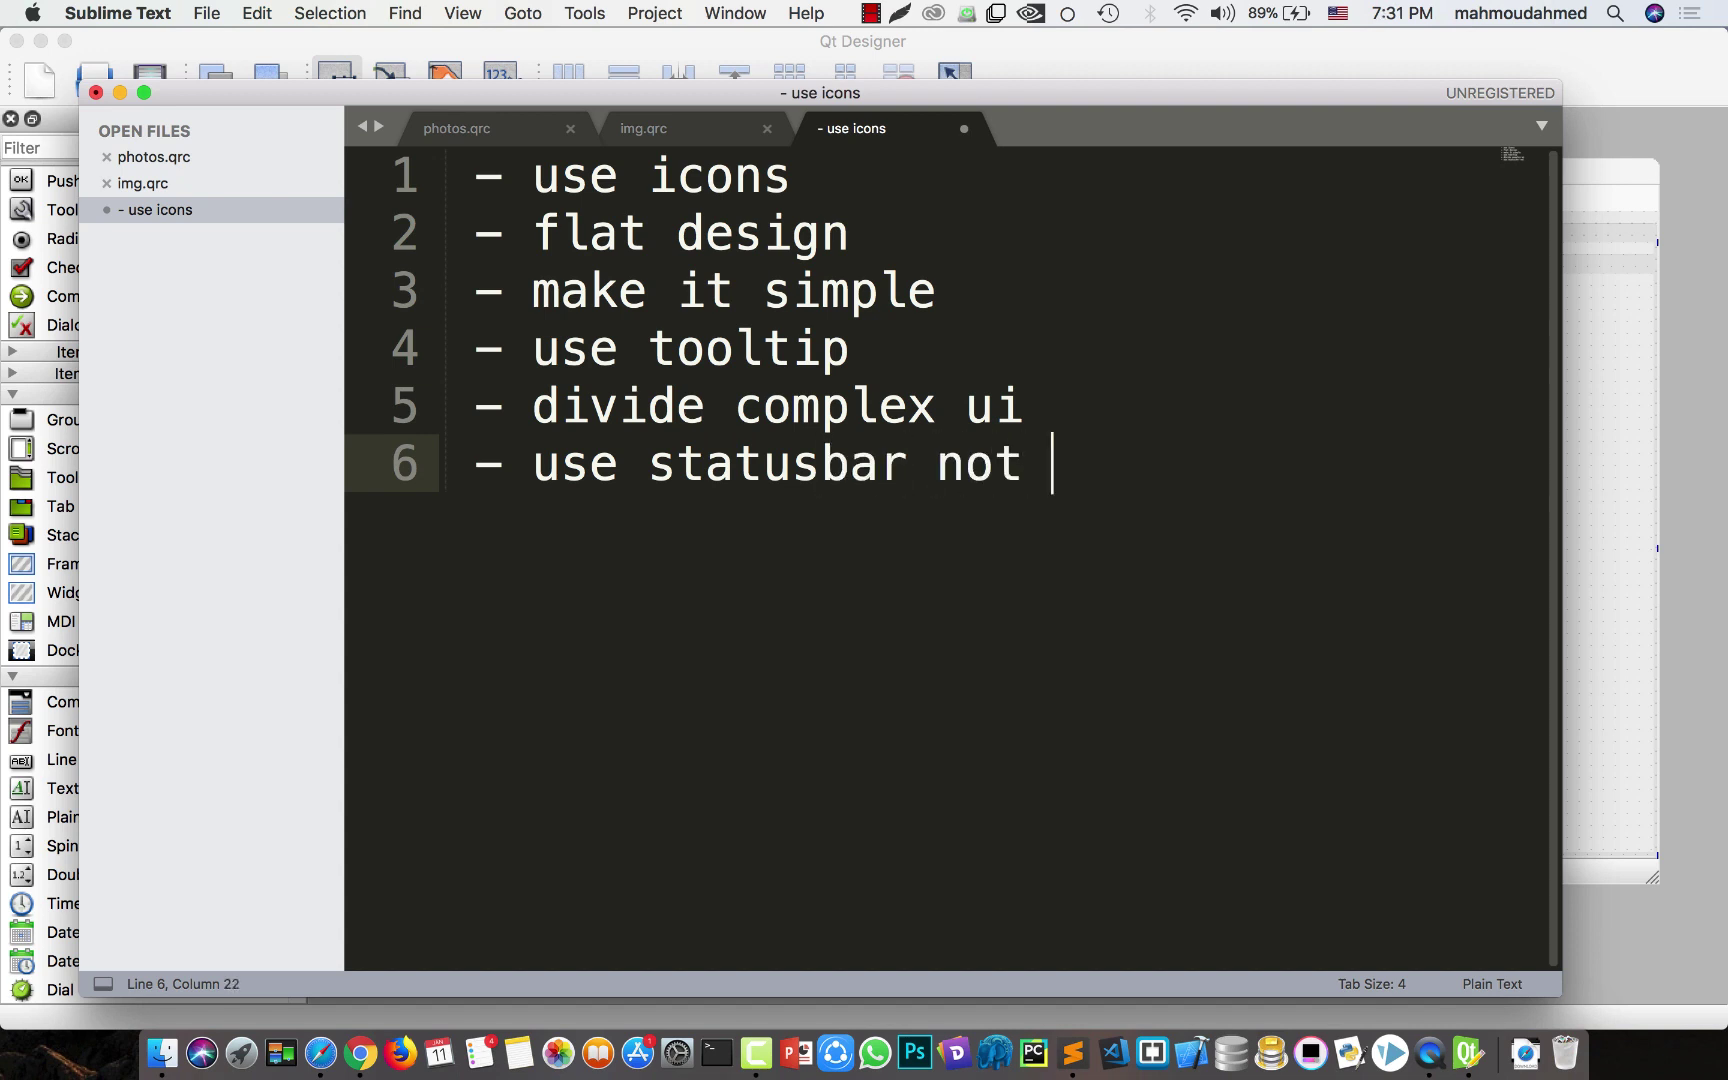
{"action": "type", "text": "mesagebox"}
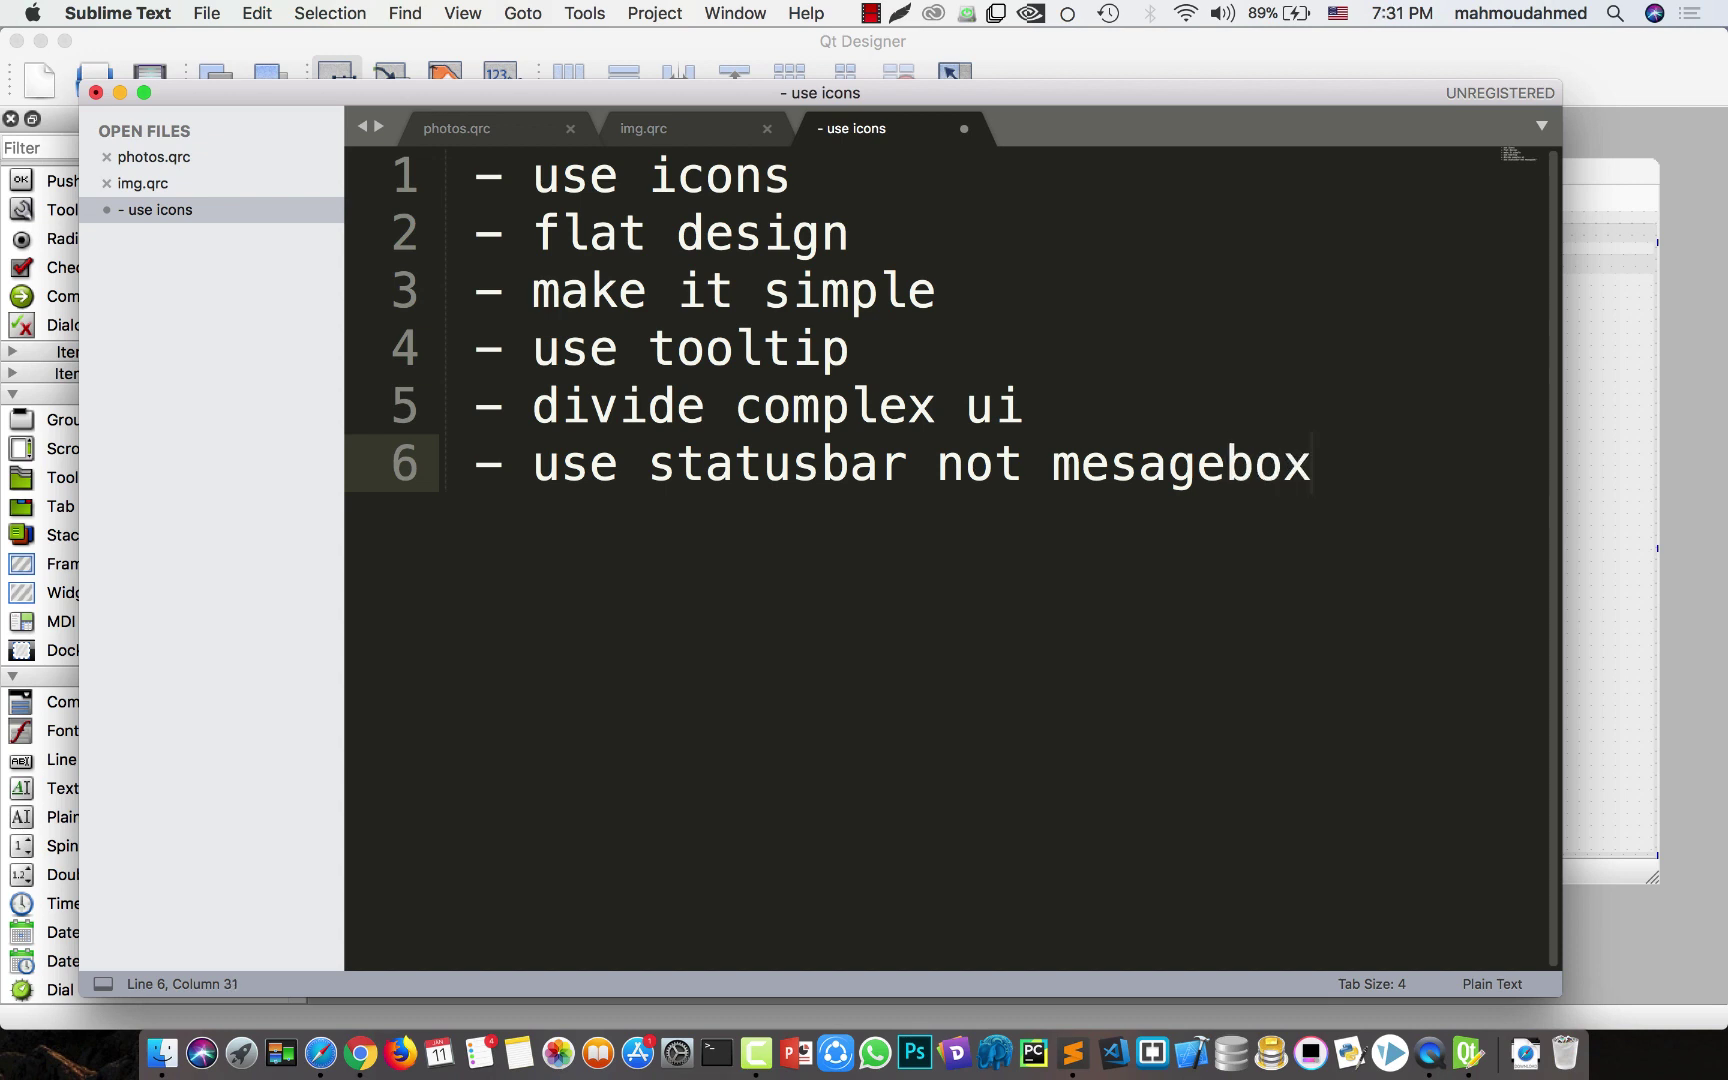
{"action": "key", "text": "Left"}
{"action": "key", "text": "Left"}
{"action": "key", "text": "Left"}
{"action": "key", "text": "Left"}
{"action": "key", "text": "Left"}
{"action": "key", "text": "Left"}
{"action": "type", "text": "s"}
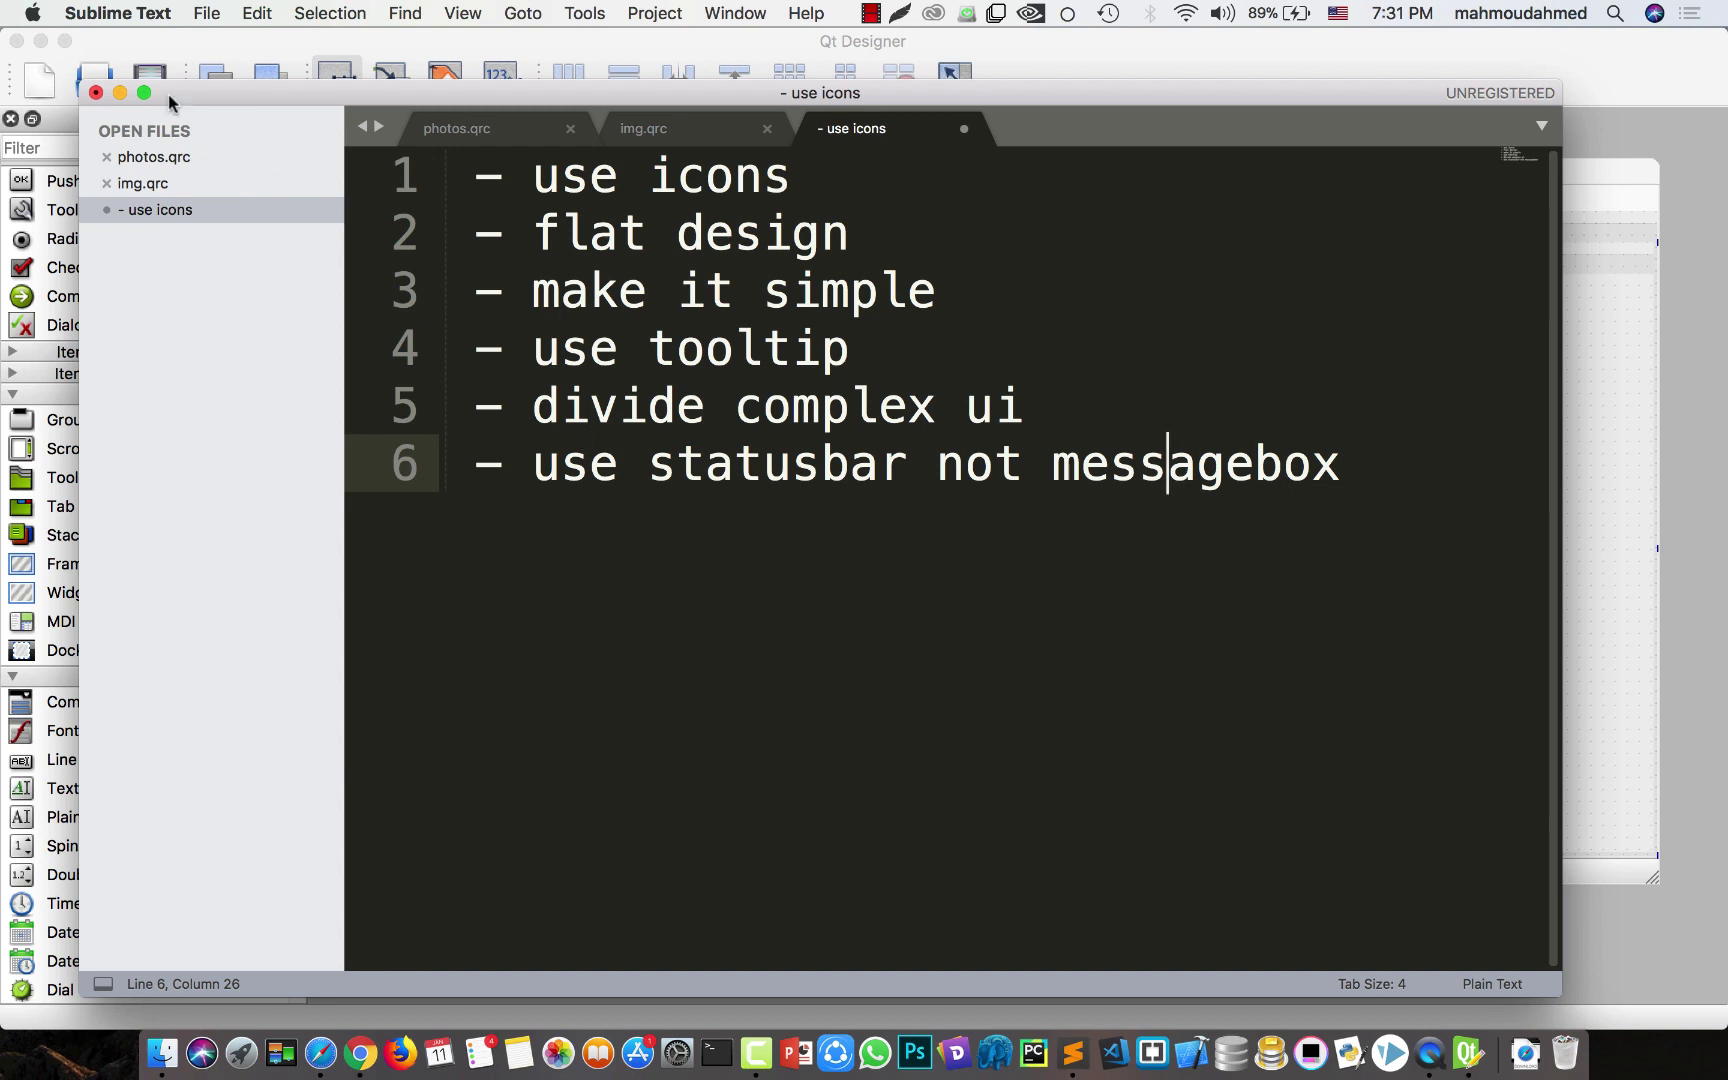
- Try closing the unsaved notes window to bring up its save prompt, and cancel the closing
{"action": "left_click", "coordinate": [96, 92]}
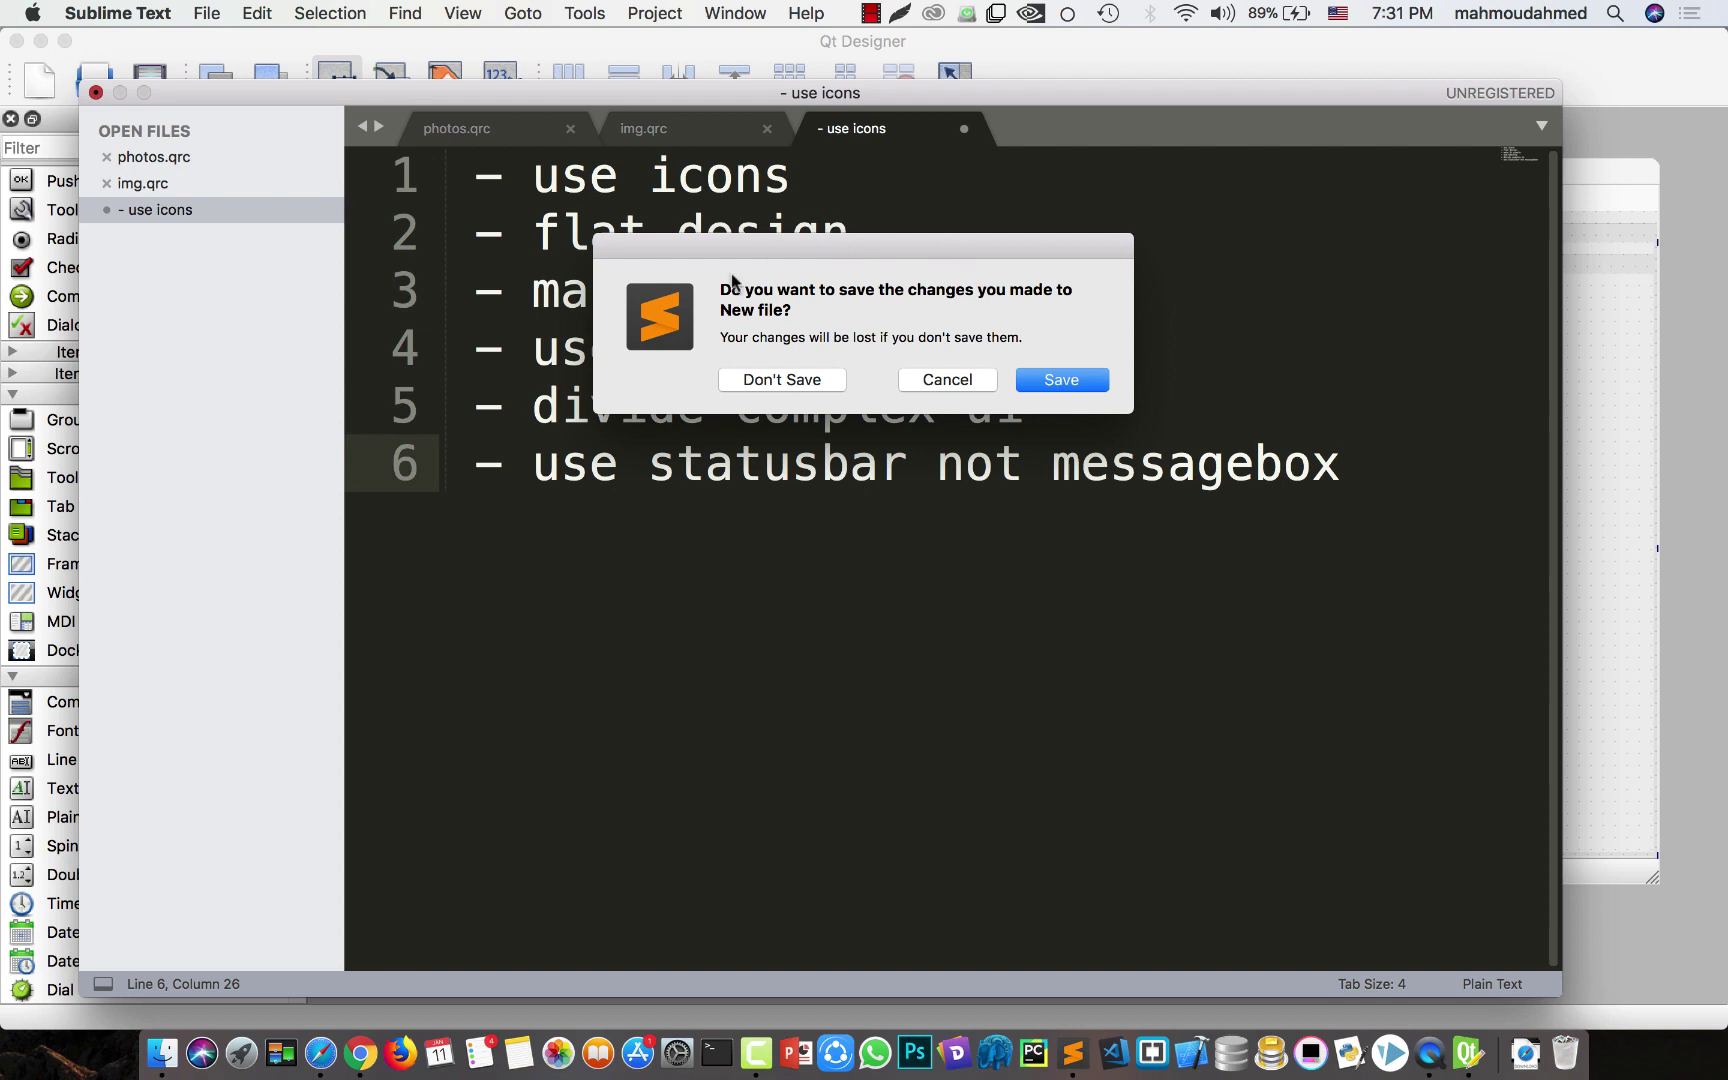
{"action": "left_click", "coordinate": [940, 378]}
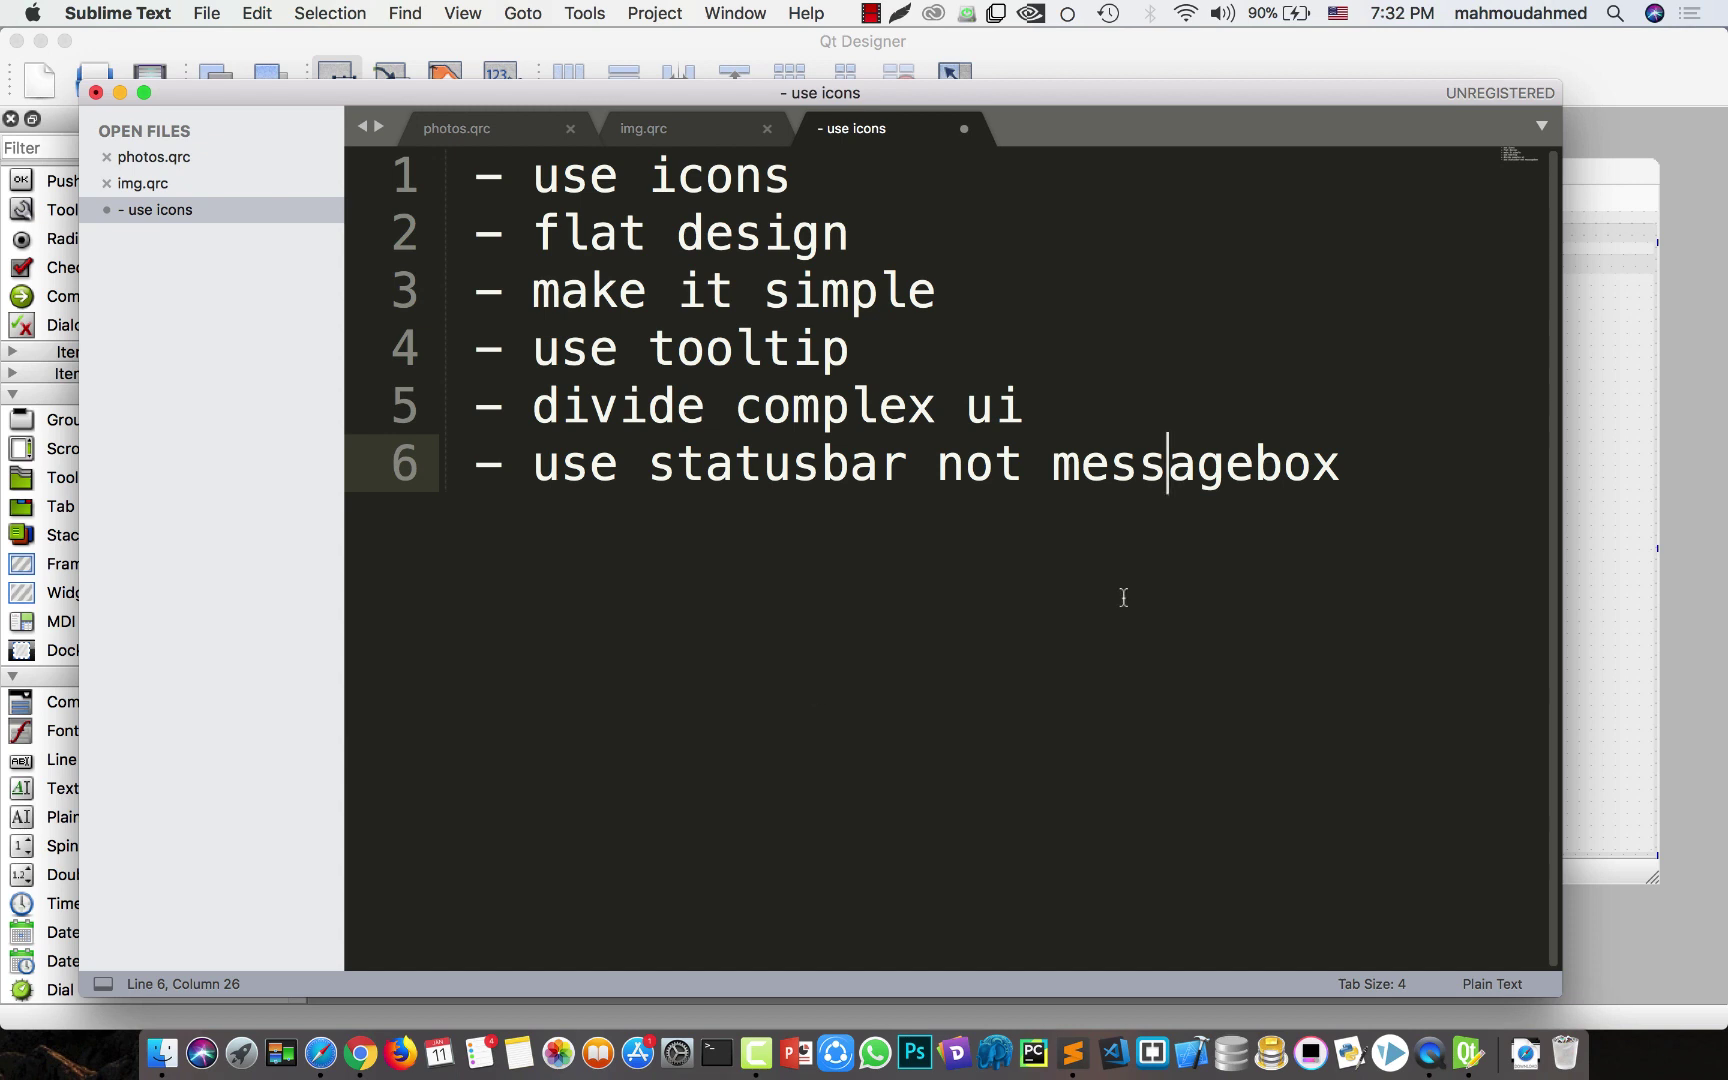
- Add the line "- use keyboard shortcuts" at the end of the notes as line 7
{"action": "left_click", "coordinate": [1334, 462]}
{"action": "key", "text": "Return"}
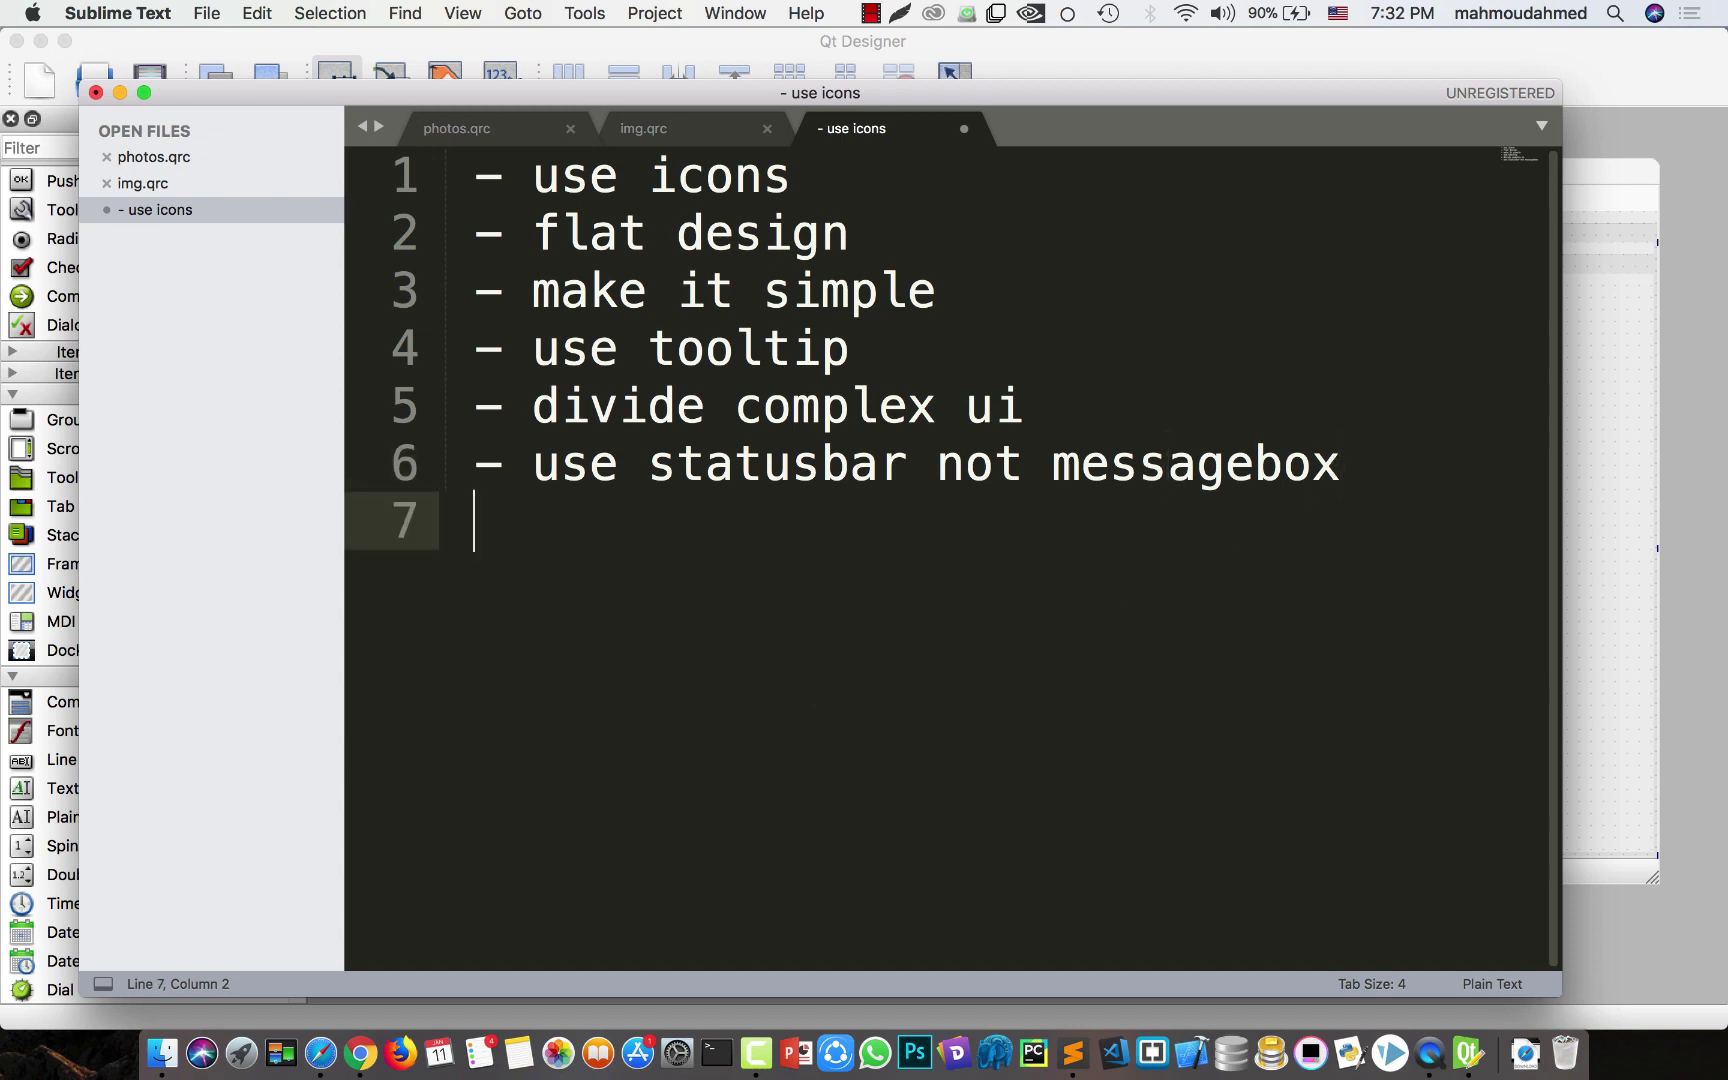
{"action": "type", "text": "-"}
{"action": "type", "text": "use ke"}
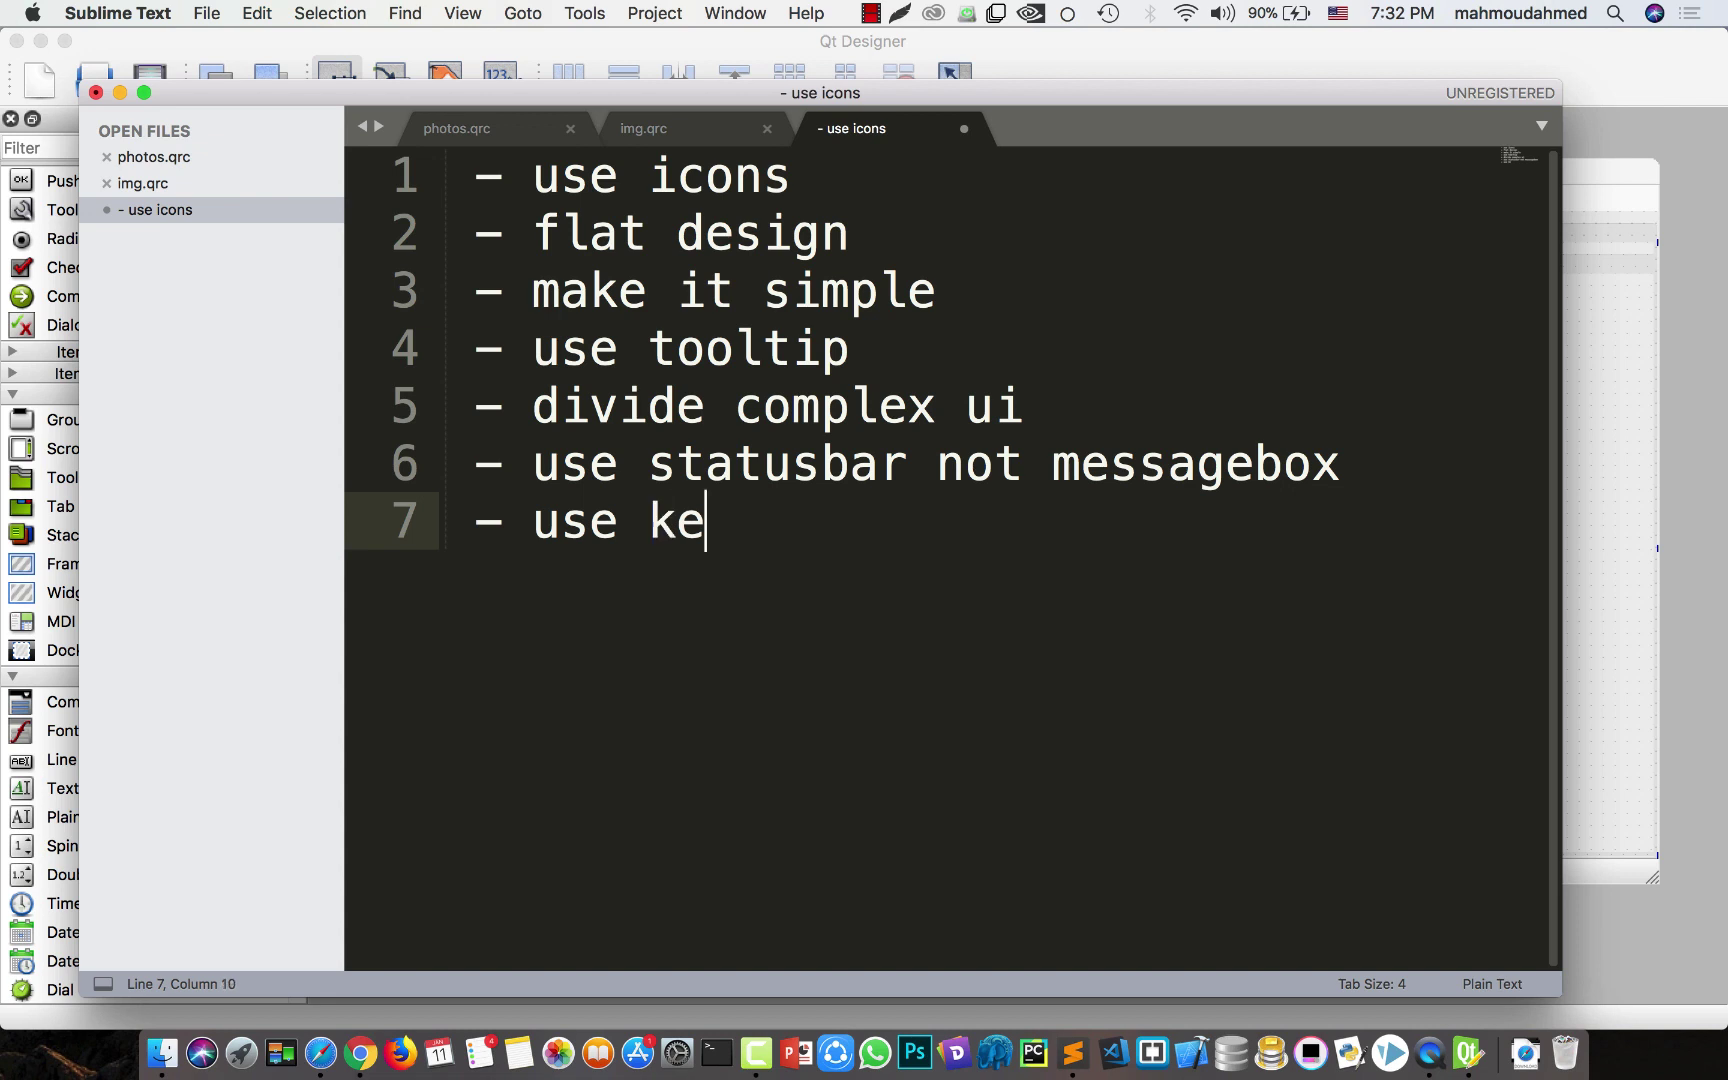
{"action": "type", "text": "yboard "}
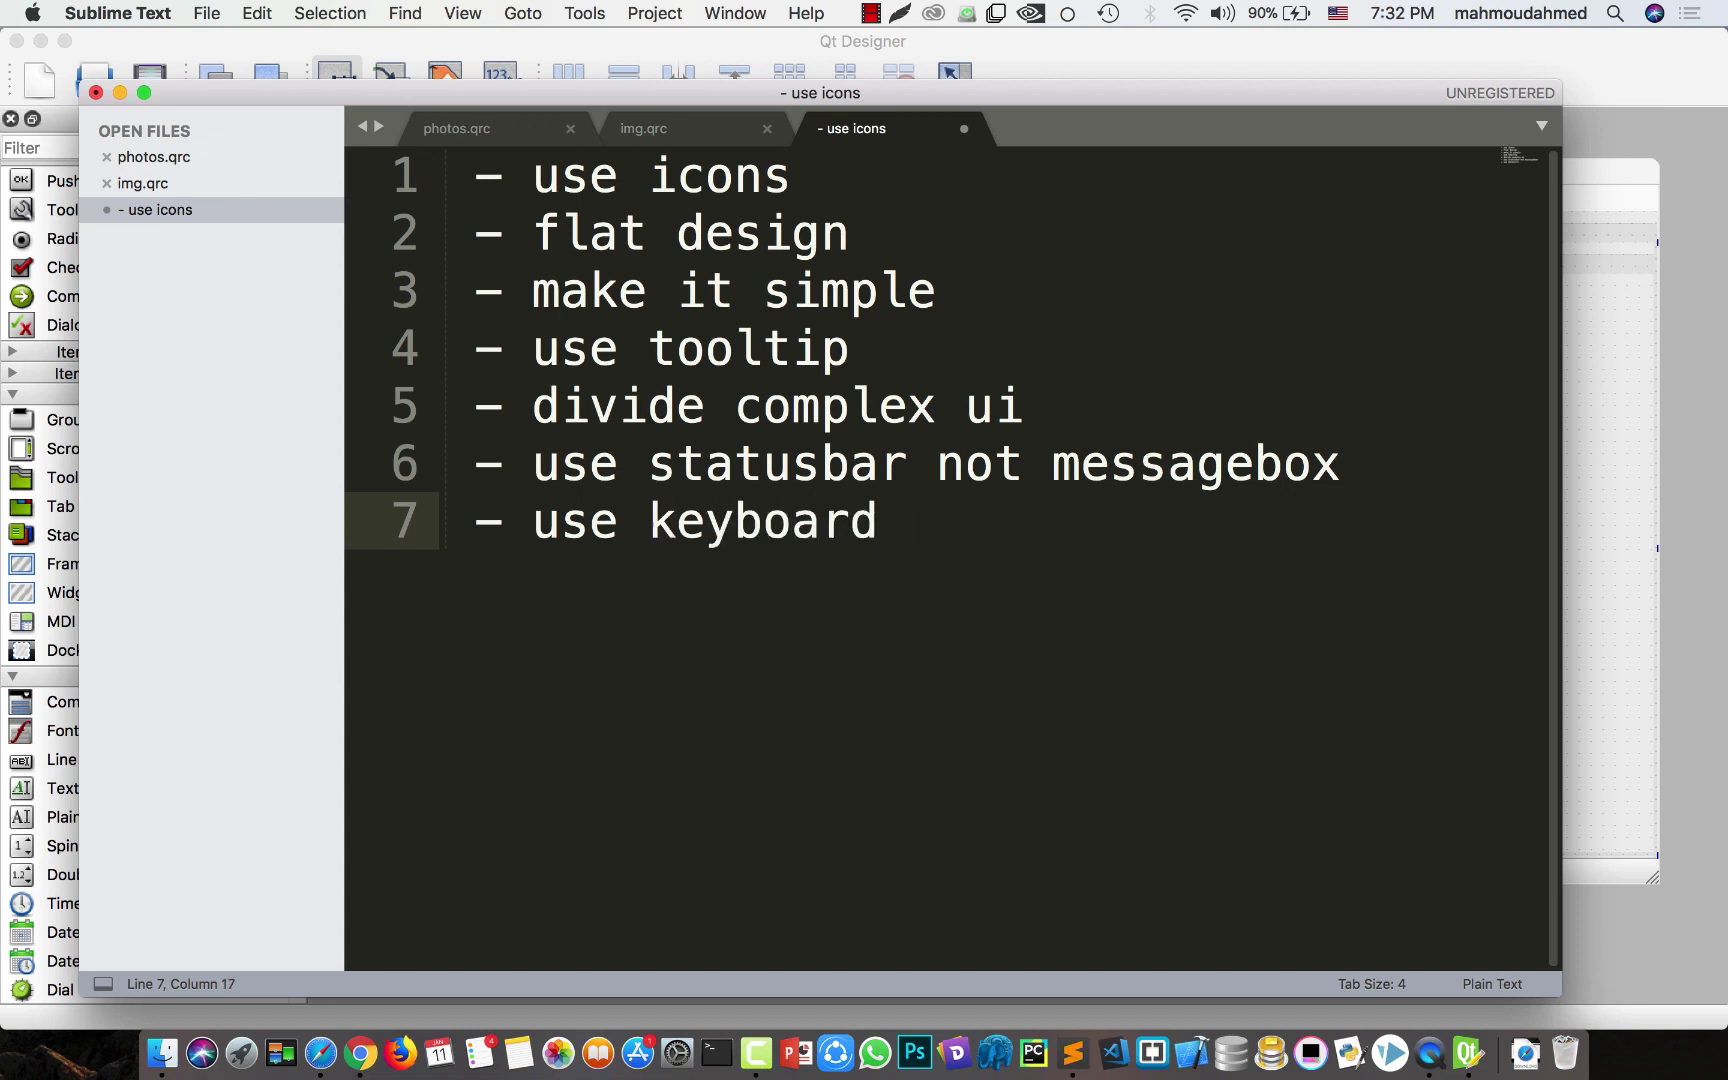
{"action": "type", "text": "shortcuts"}
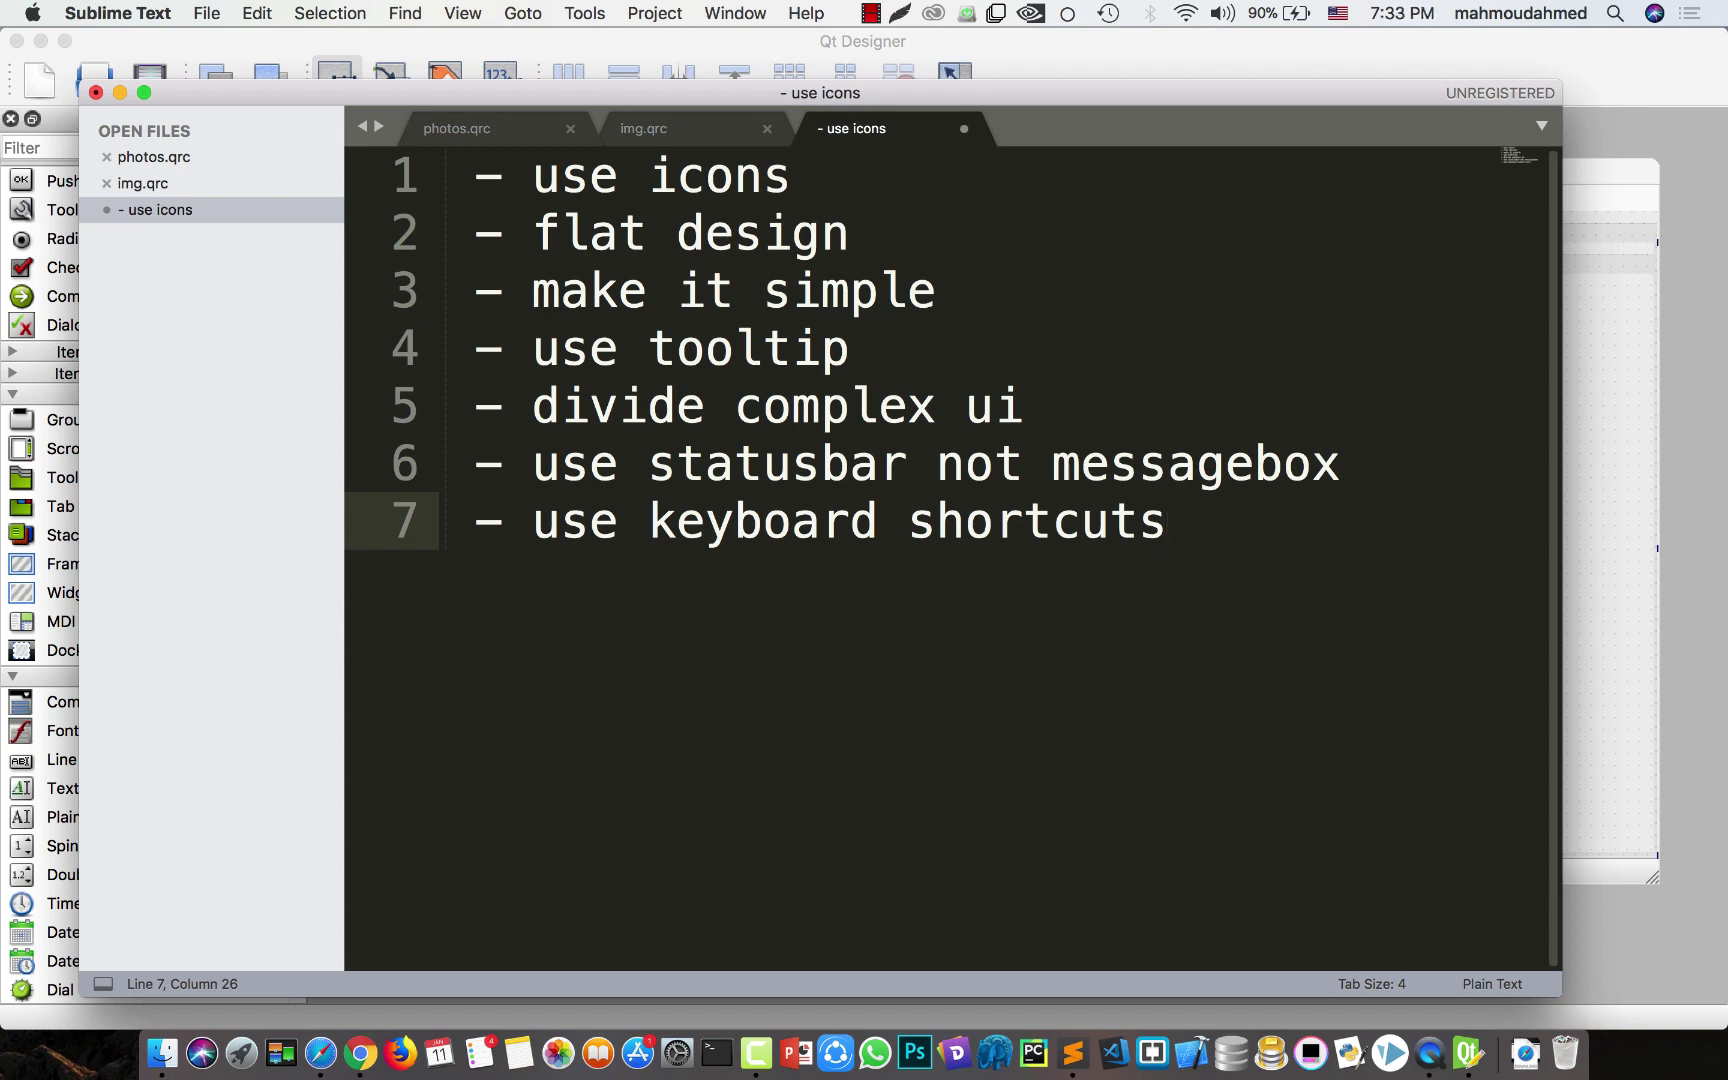
- Switch to Qt Designer, place a Push Button on the inner tab widget's selected page, and show the Property Editor
{"action": "key", "text": "super+Tab"}
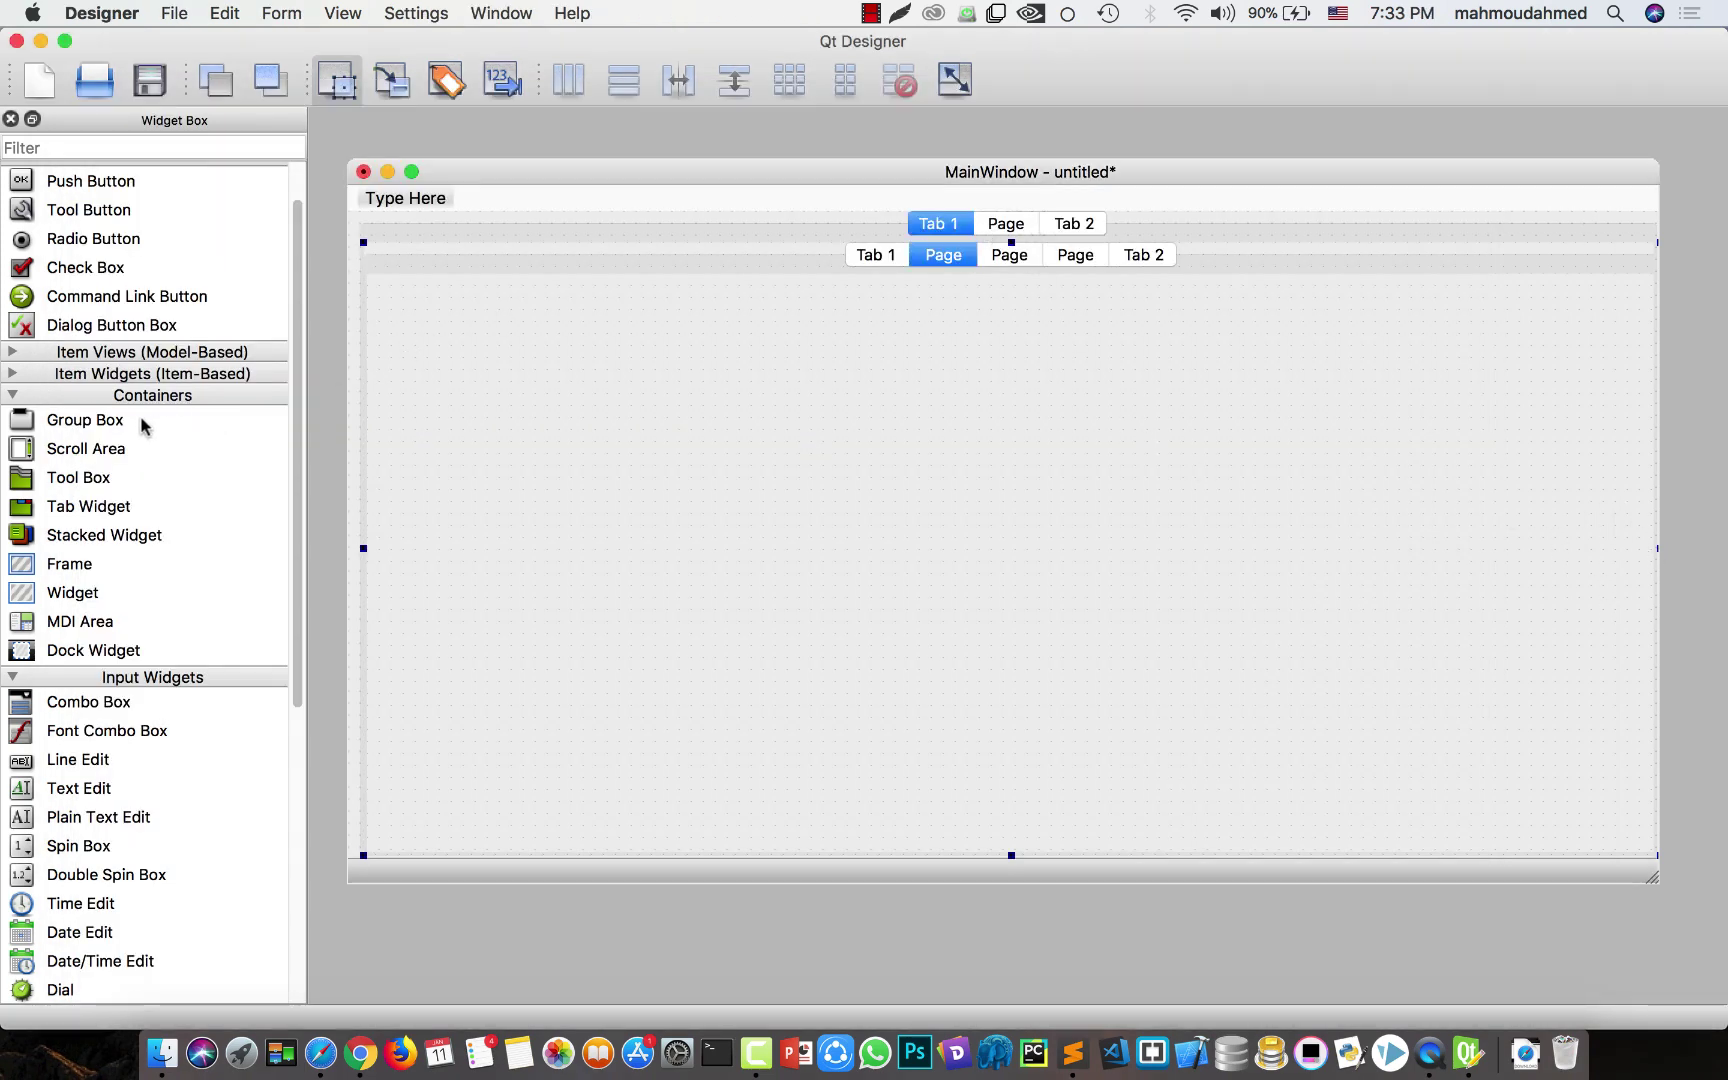
{"action": "left_click_drag", "start_coordinate": [85, 180], "coordinate": [533, 408]}
{"action": "left_click", "coordinate": [342, 14]}
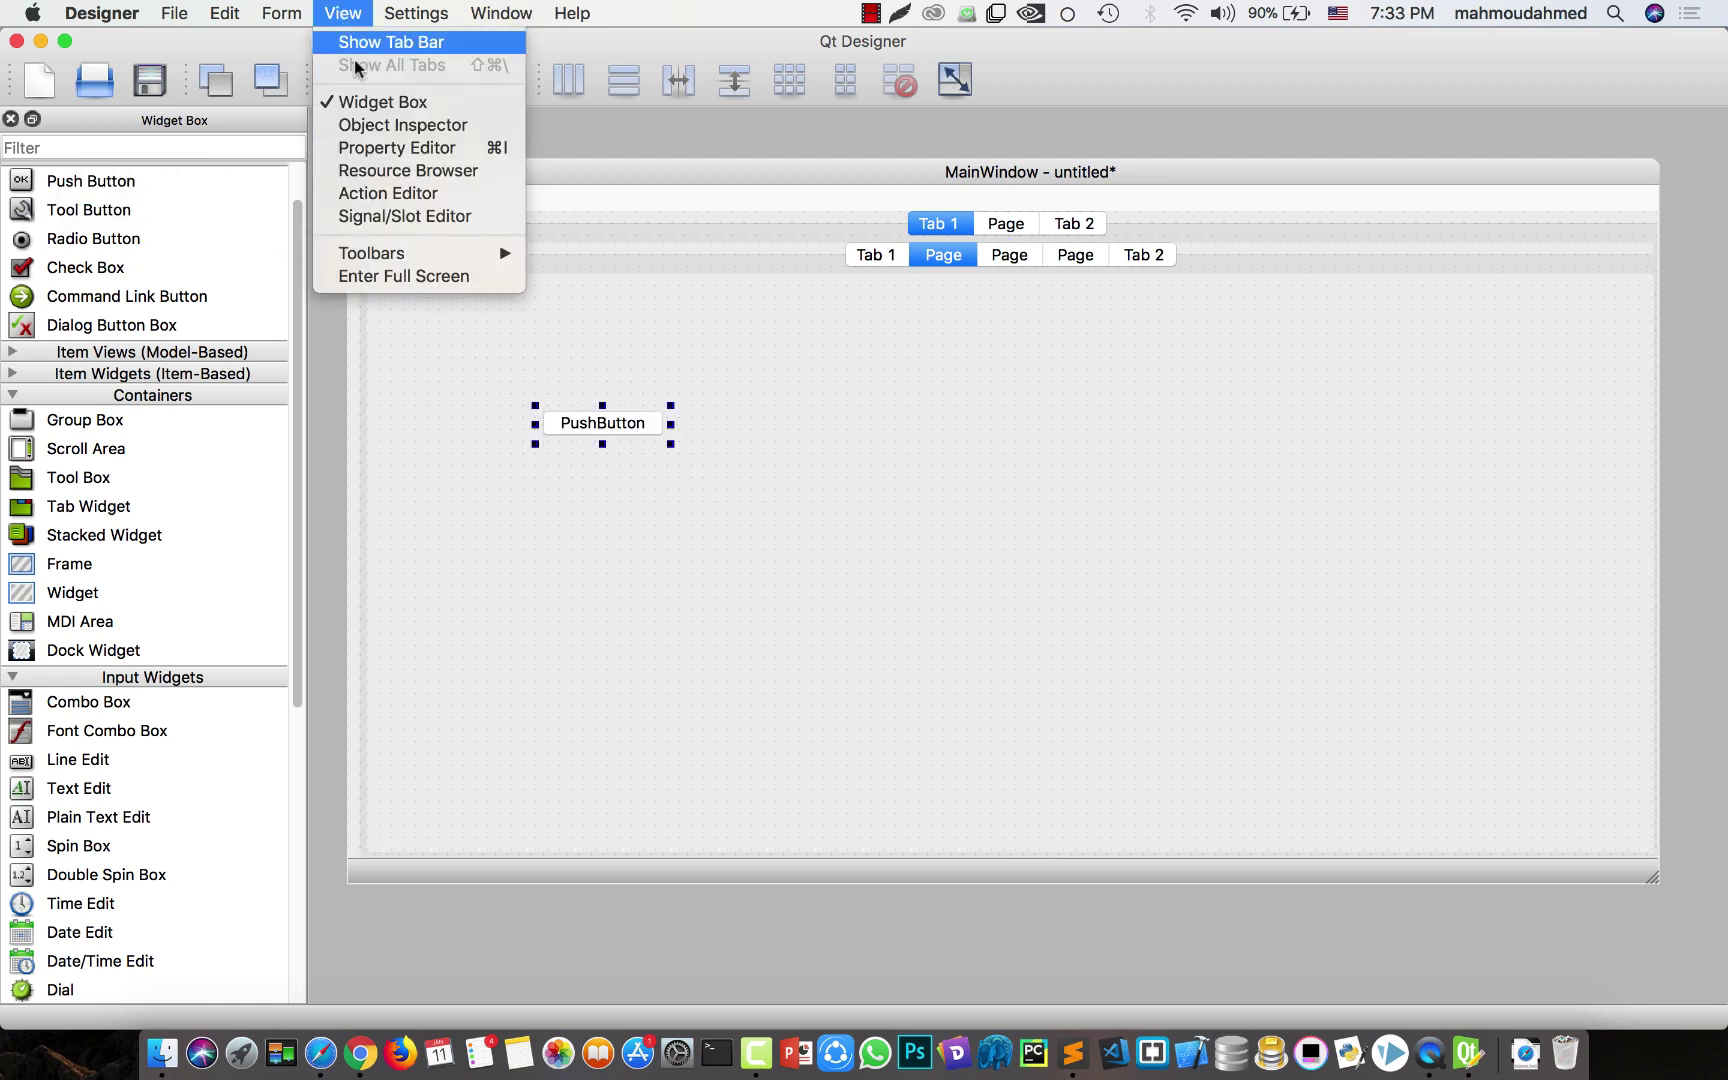
{"action": "left_click", "coordinate": [376, 147]}
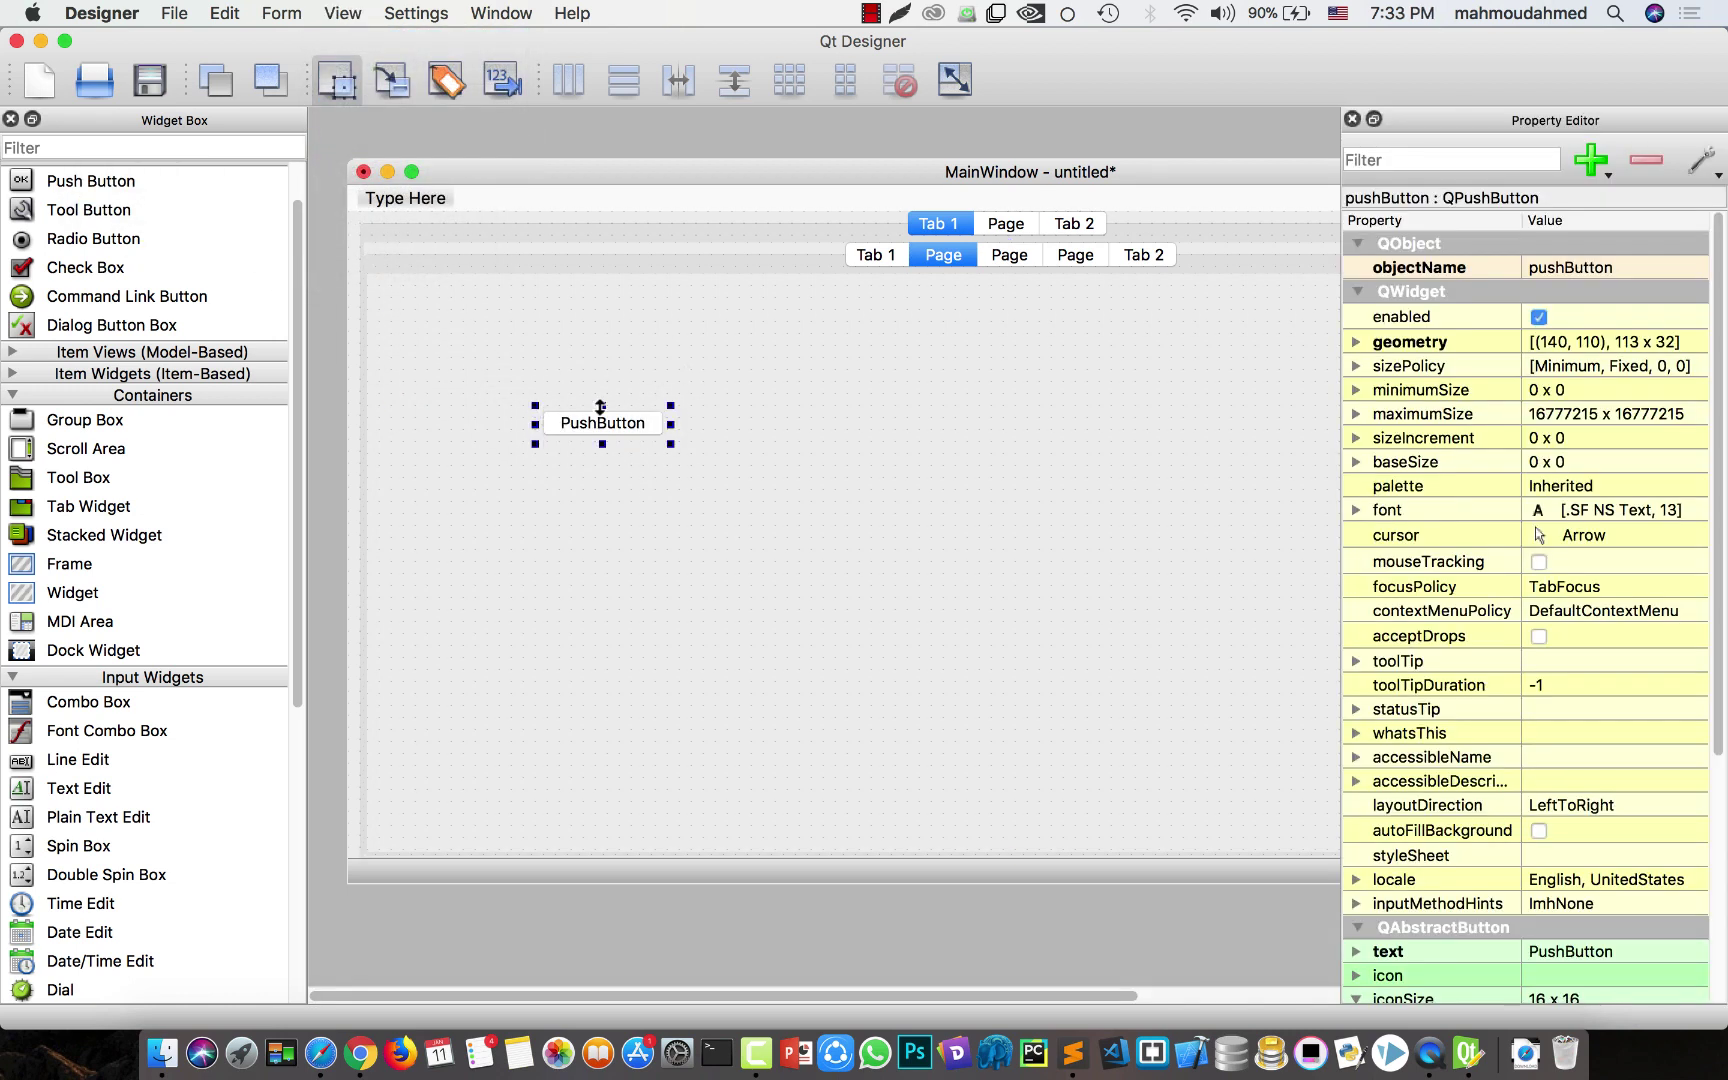
- Set the push button's shortcut property to ⌘S, then preview the untitled form and close the preview
{"action": "scroll", "coordinate": [1720, 572], "scroll_direction": "down", "scroll_amount": 1}
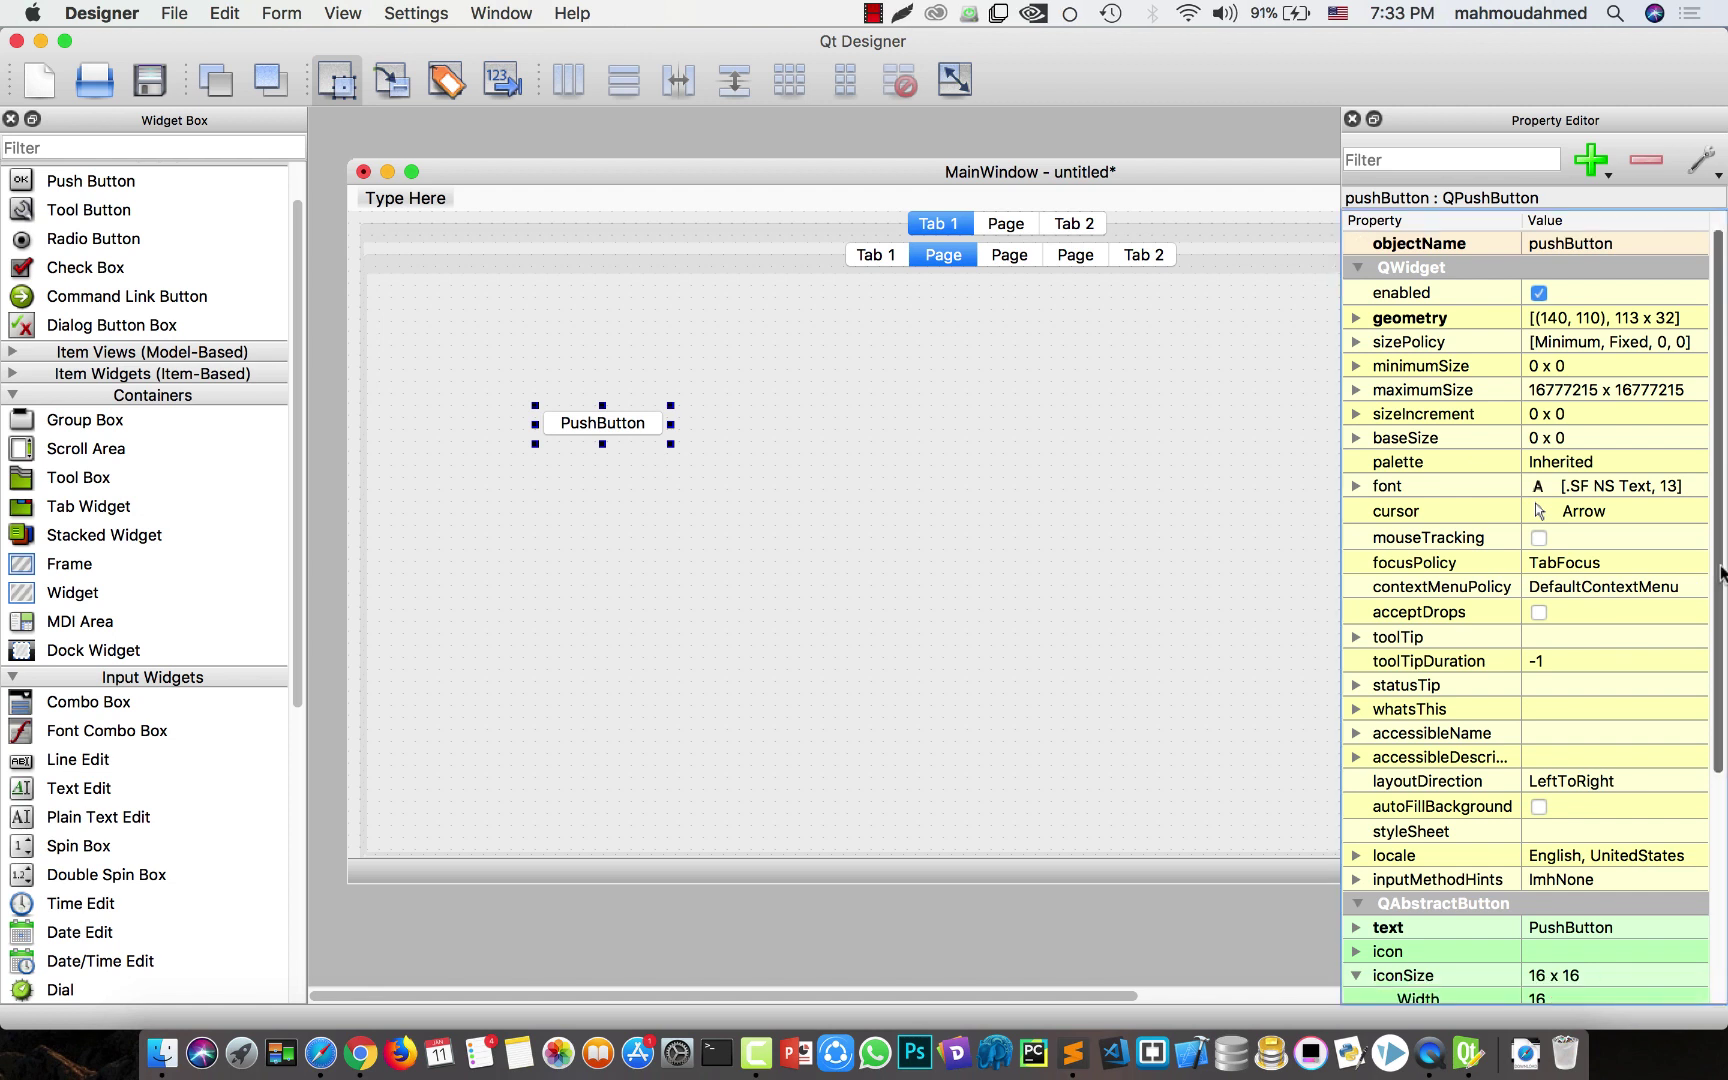
{"action": "left_click_drag", "start_coordinate": [1720, 572], "coordinate": [1716, 764]}
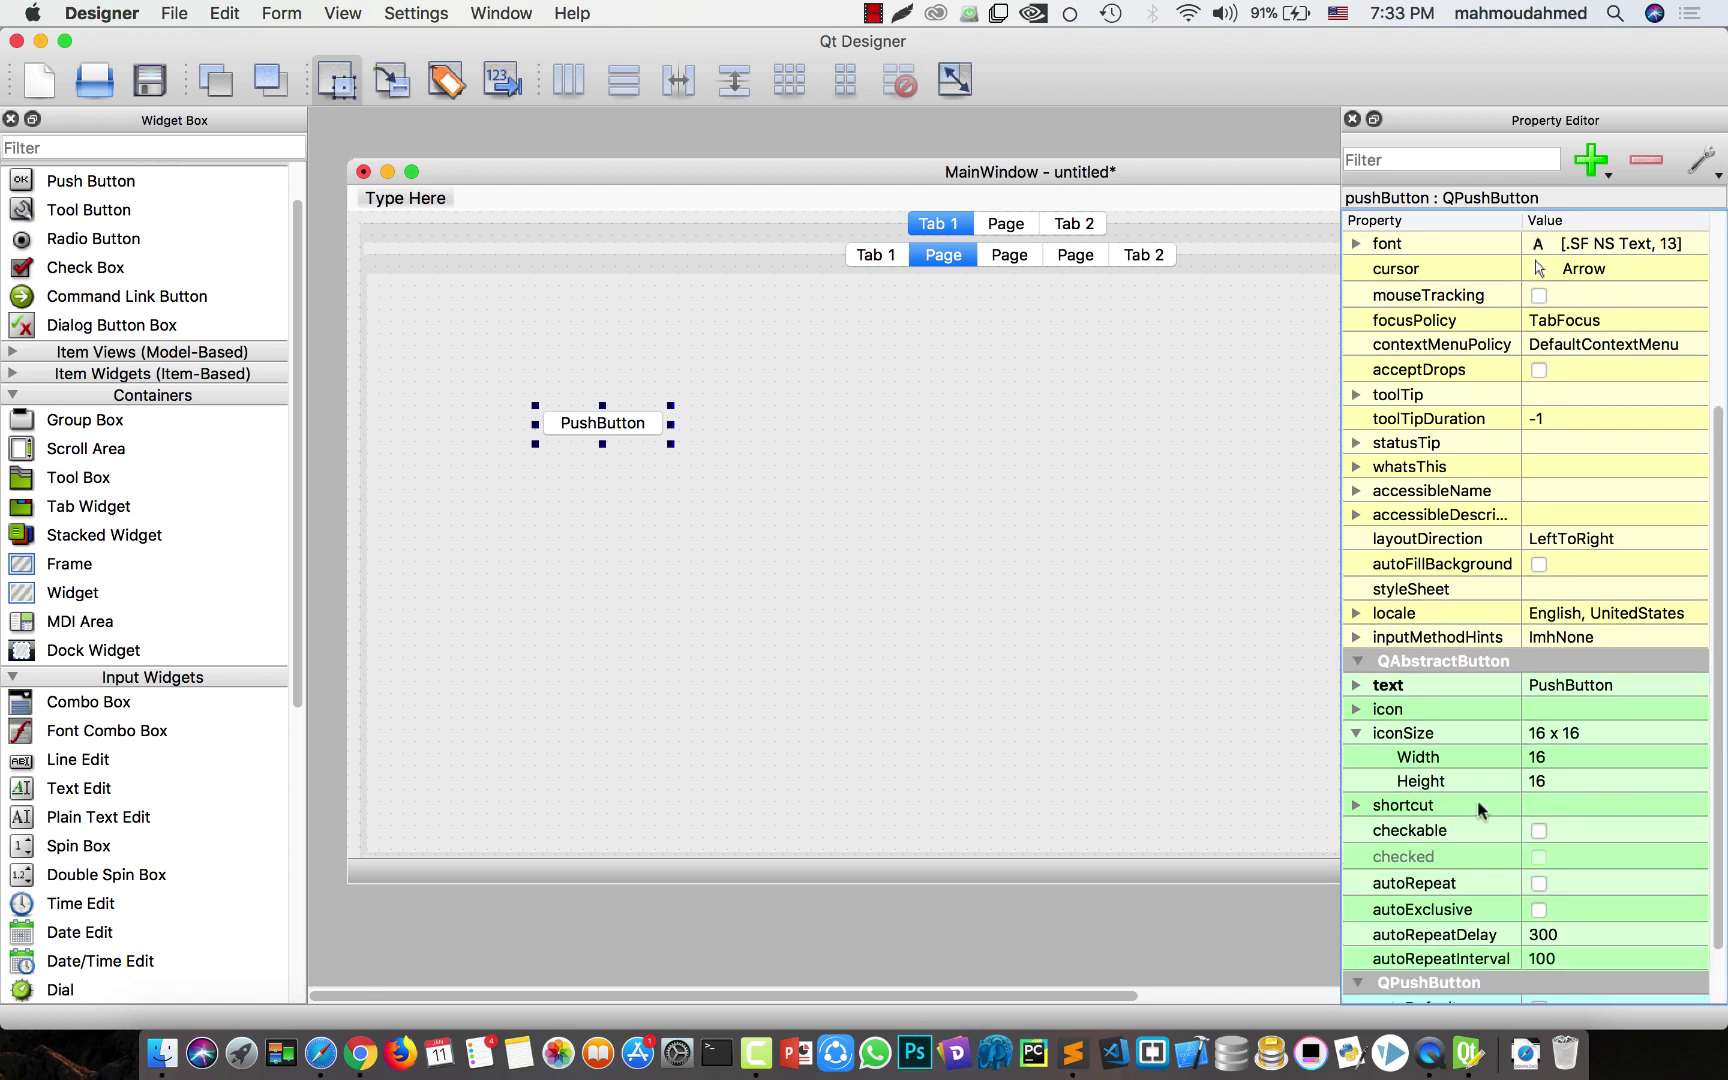
{"action": "left_click", "coordinate": [1566, 805]}
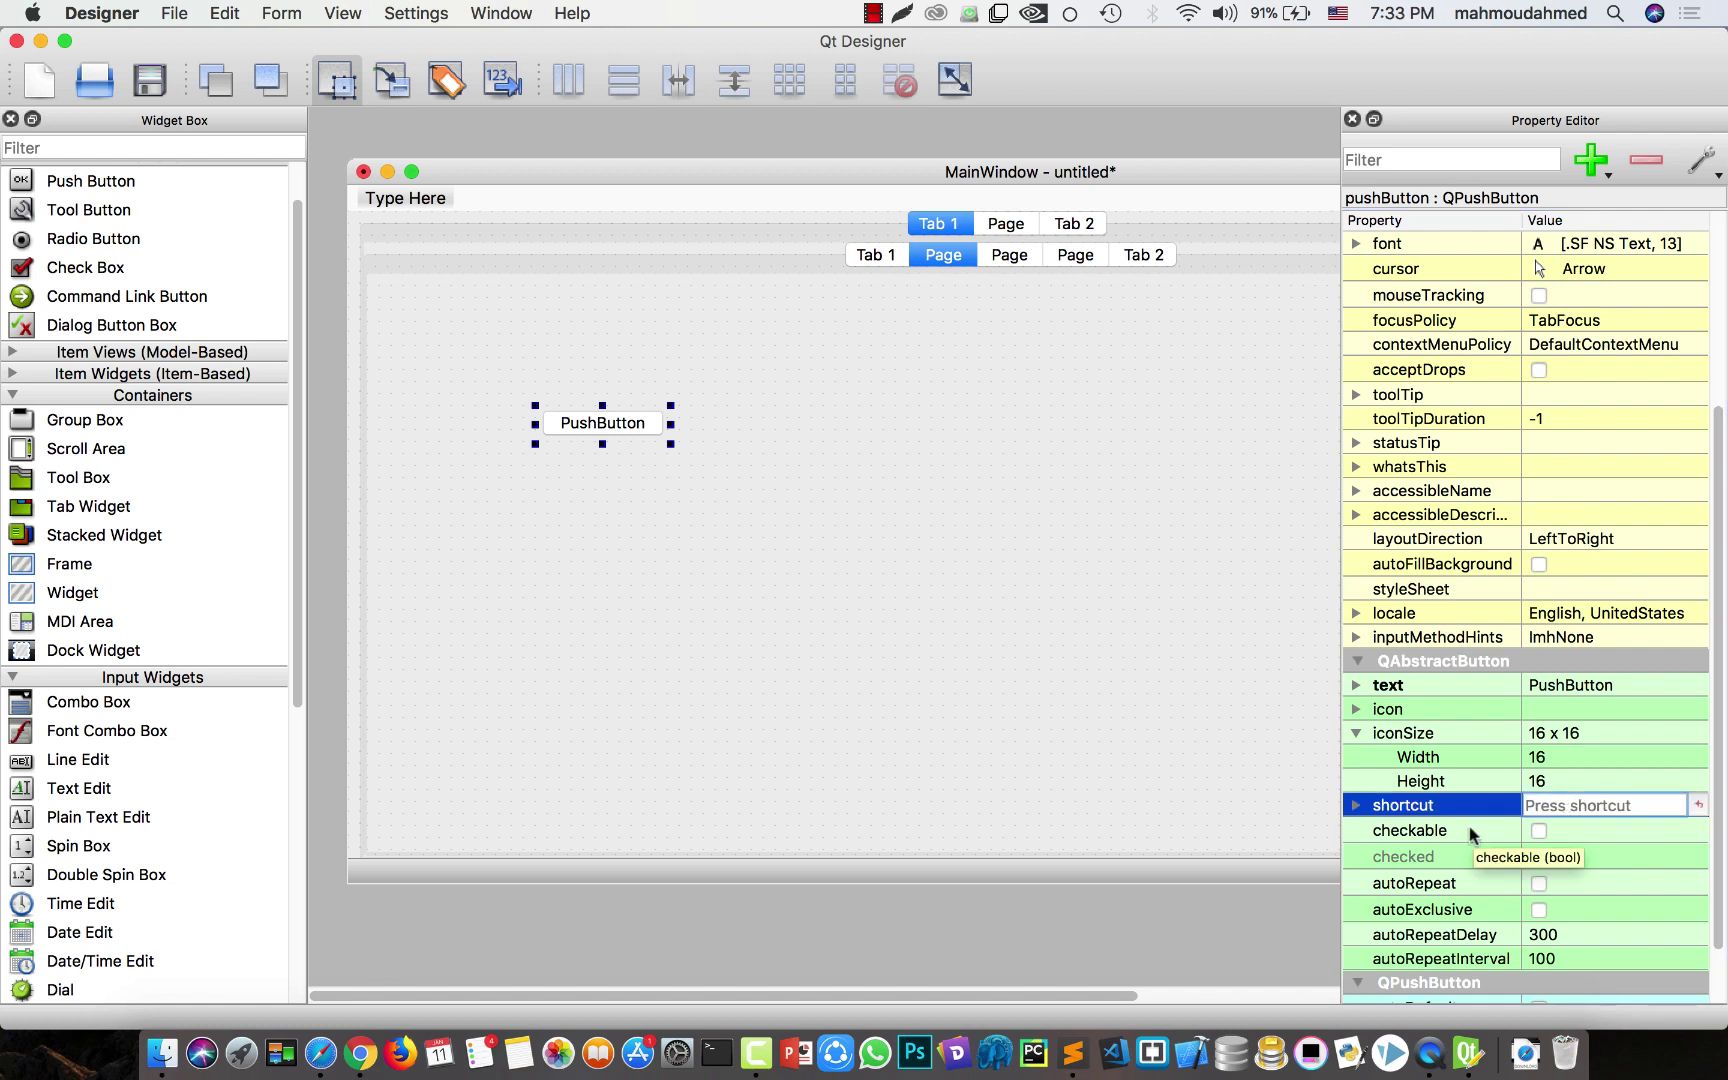
{"action": "key", "text": "super+s"}
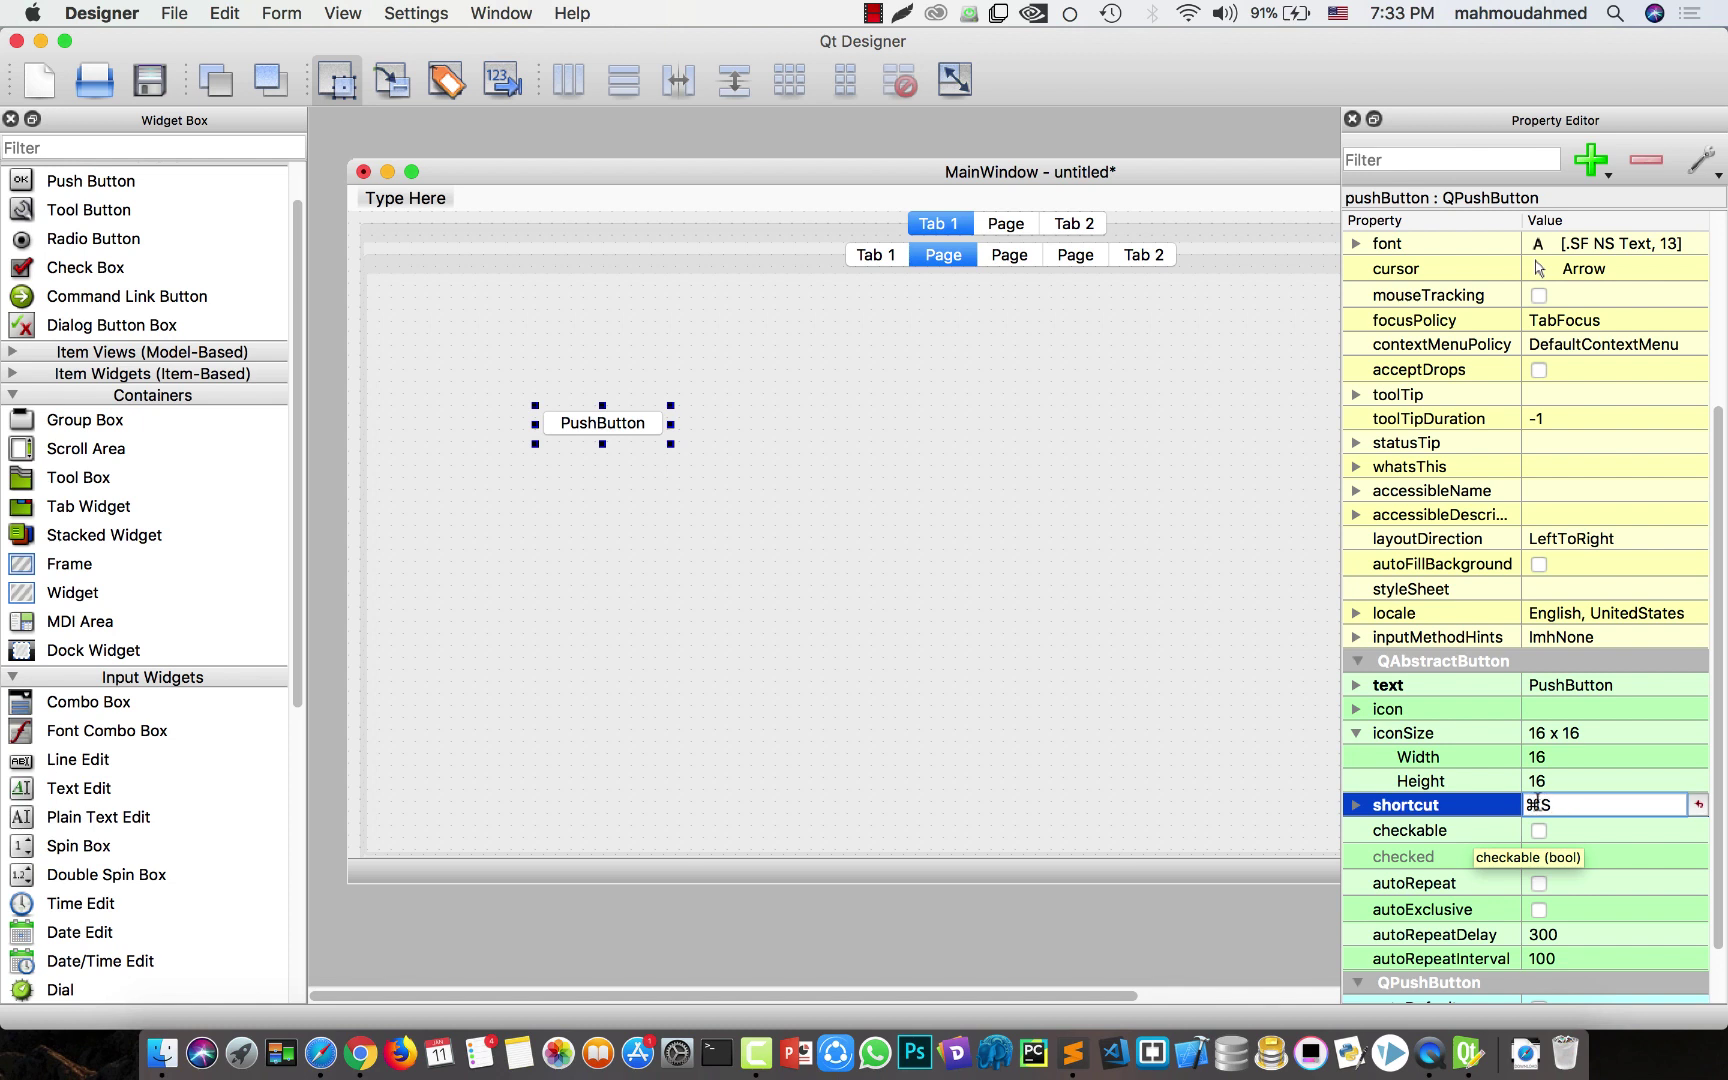
{"action": "left_click", "coordinate": [1196, 717]}
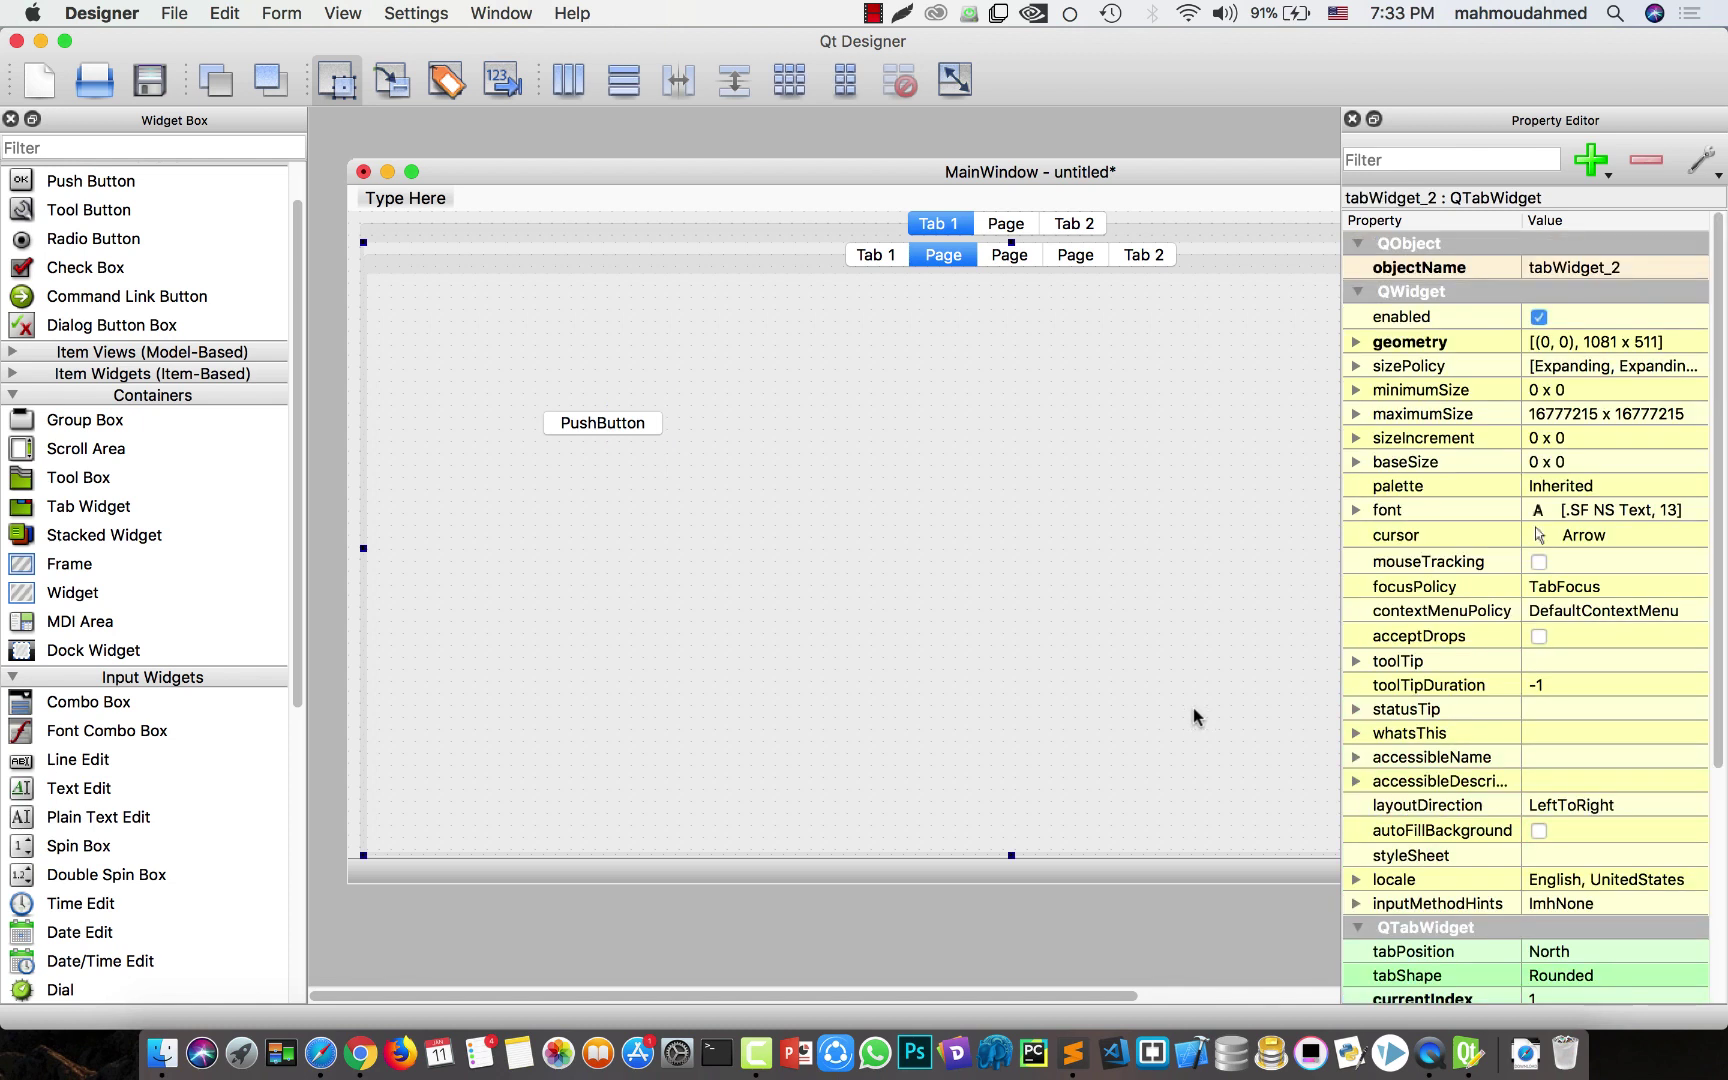
{"action": "key", "text": "super+r"}
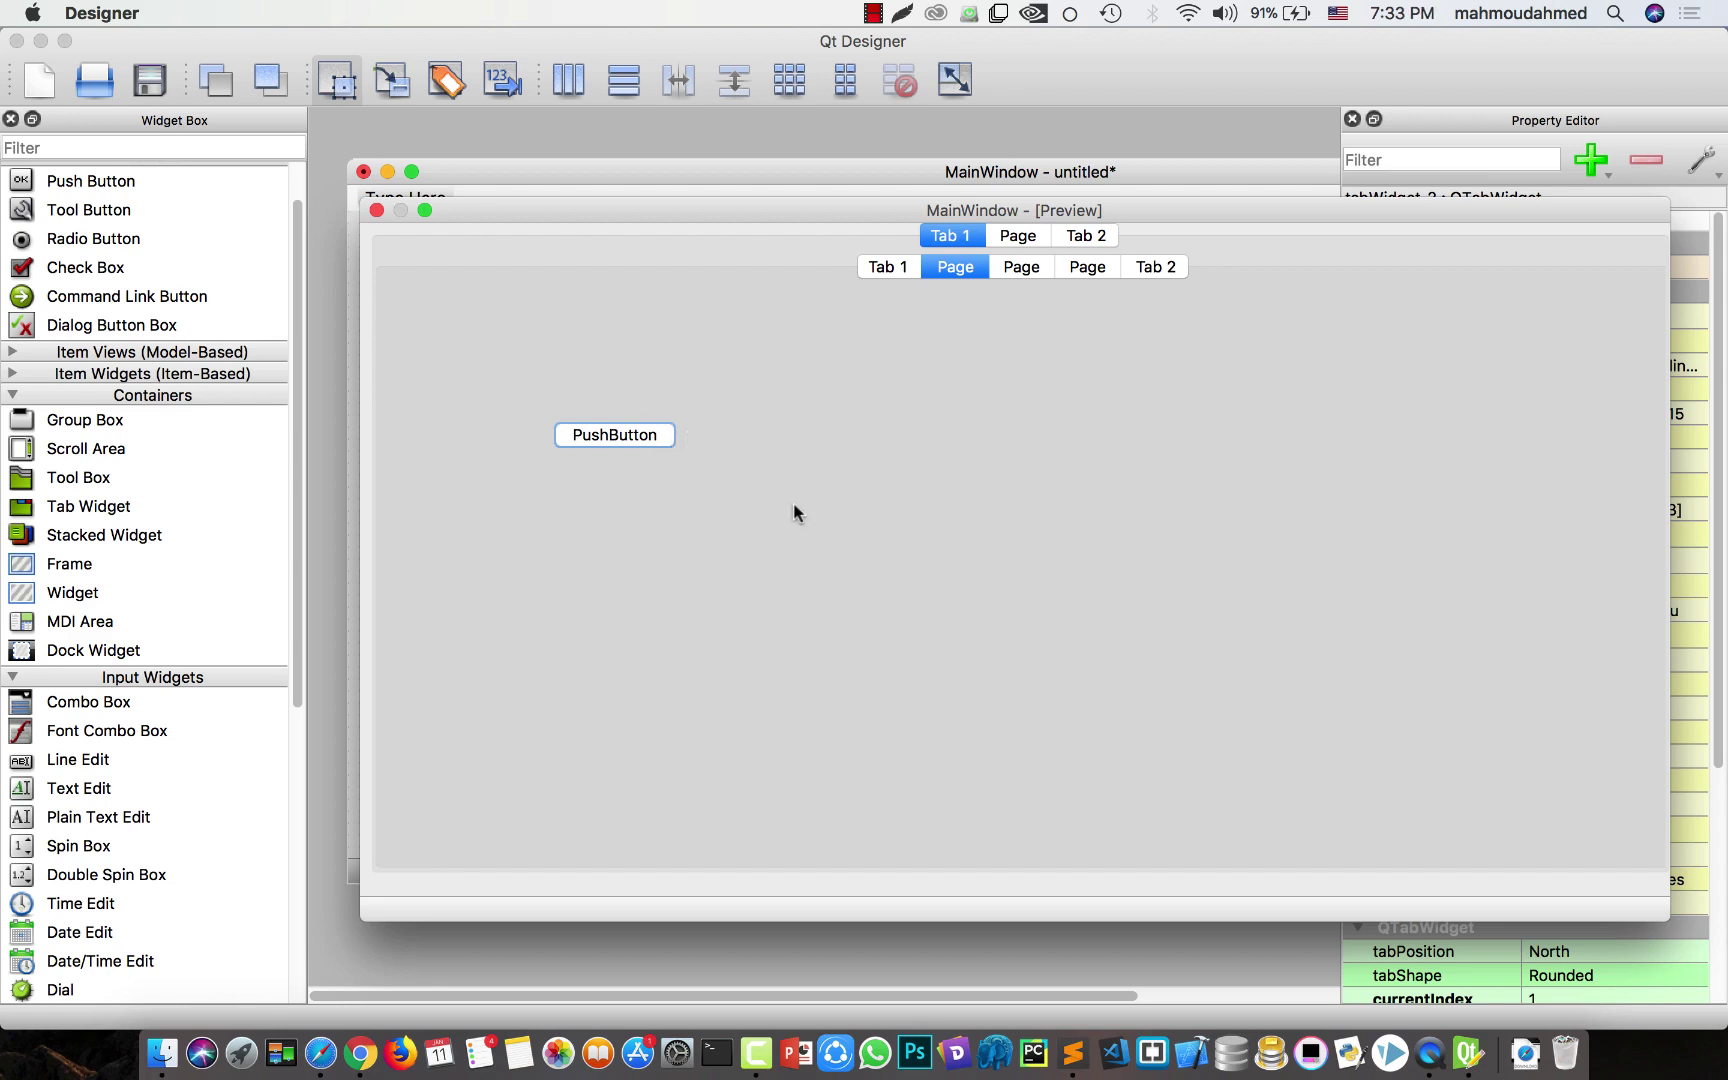
{"action": "left_click", "coordinate": [377, 210]}
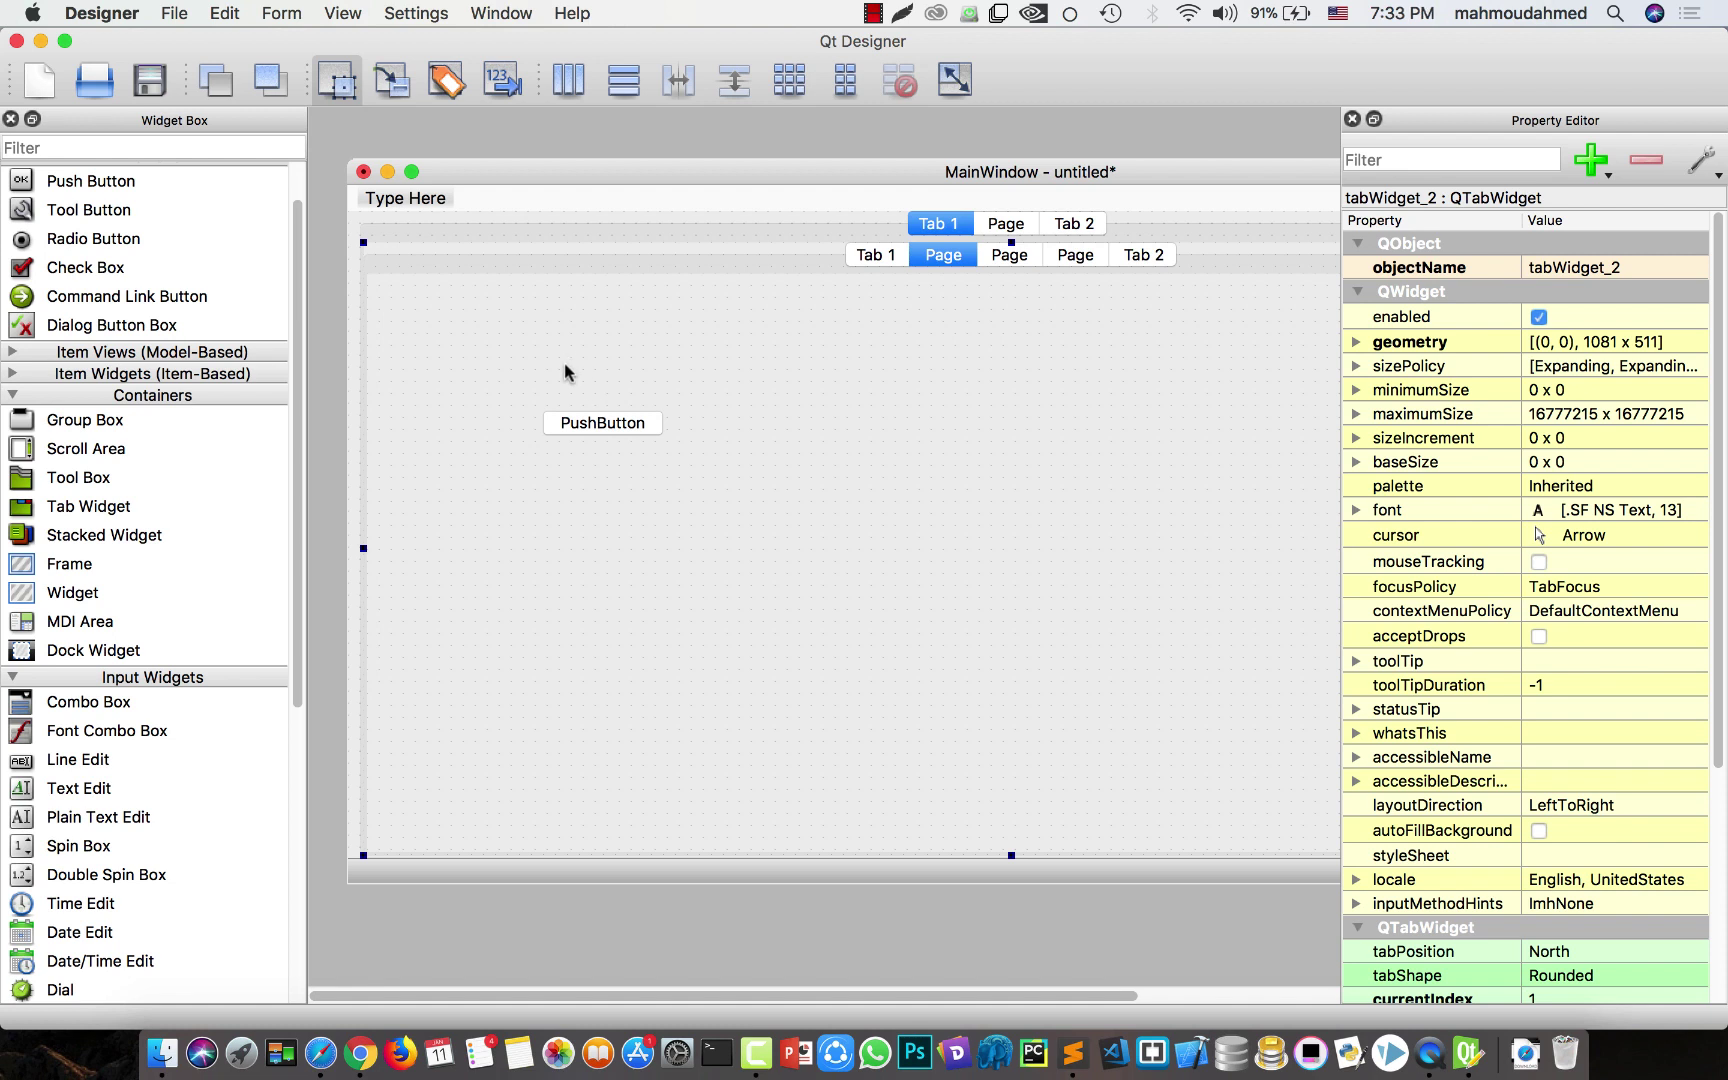
- Switch to Sublime Text, start line 8 in the notes, and view the keyboard shortcuts of the file-saving commands
{"action": "left_click", "coordinate": [1072, 1052]}
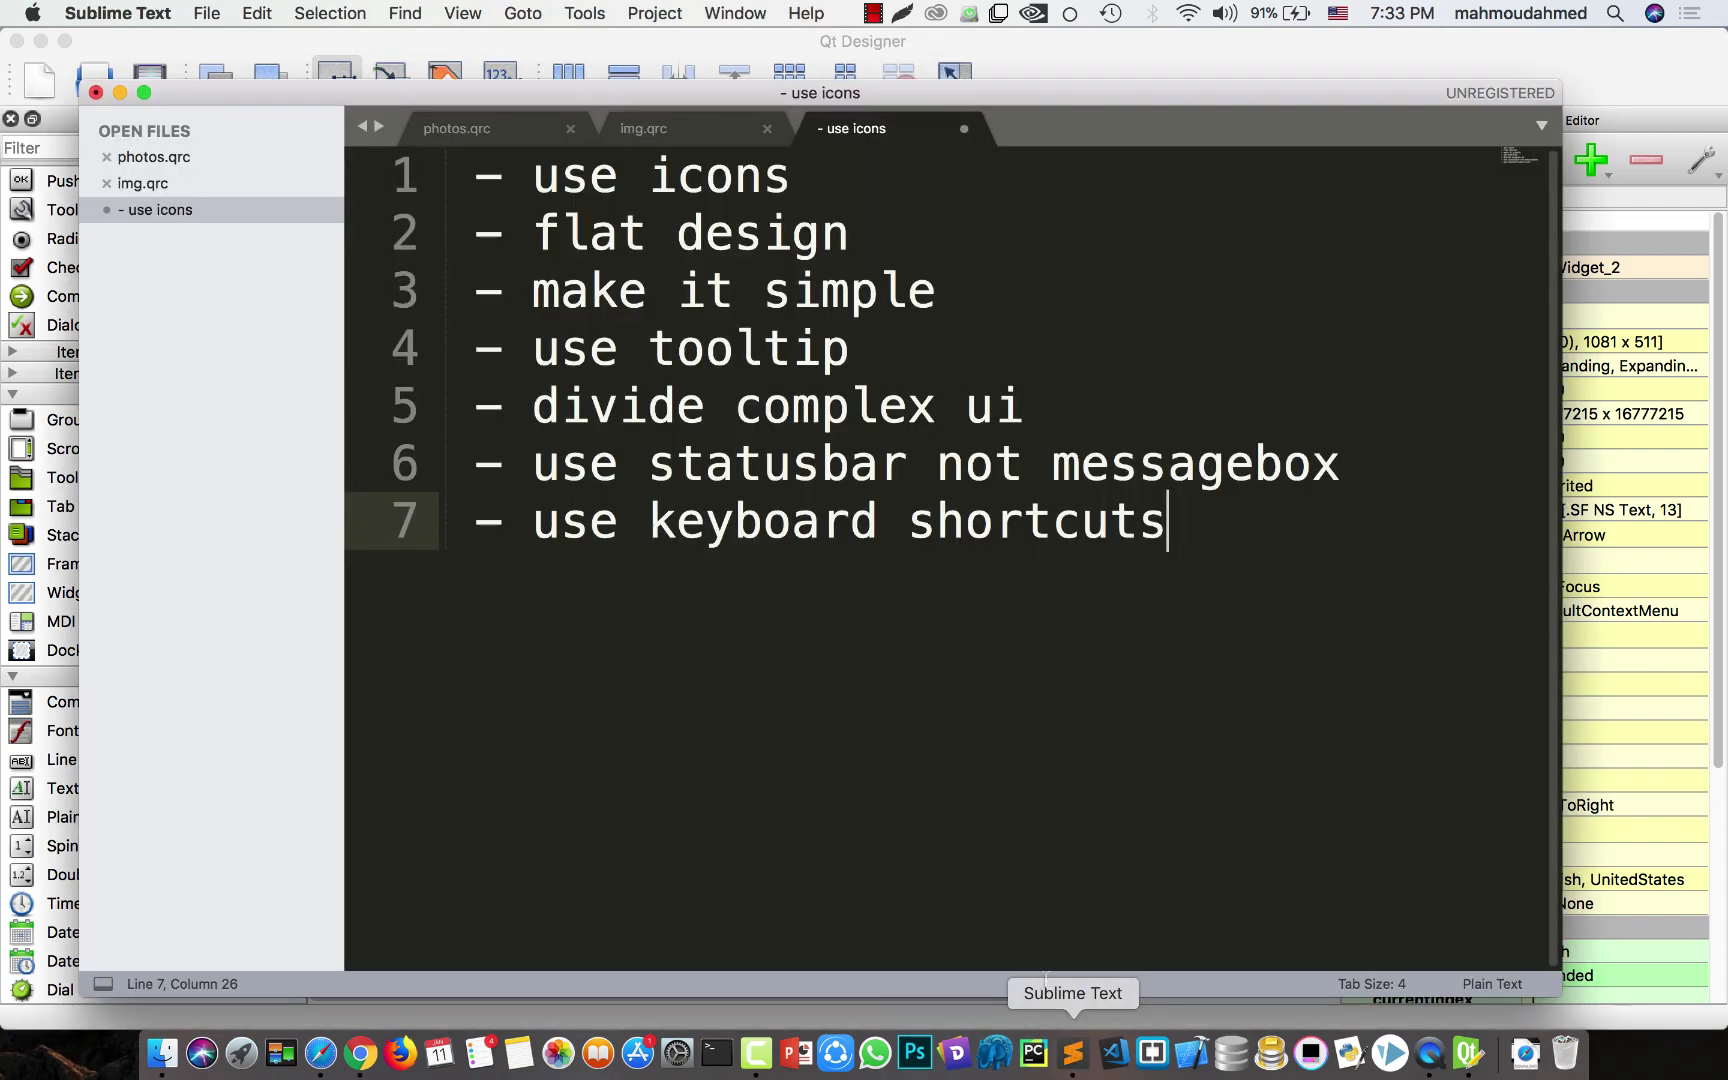
{"action": "key", "text": "Return"}
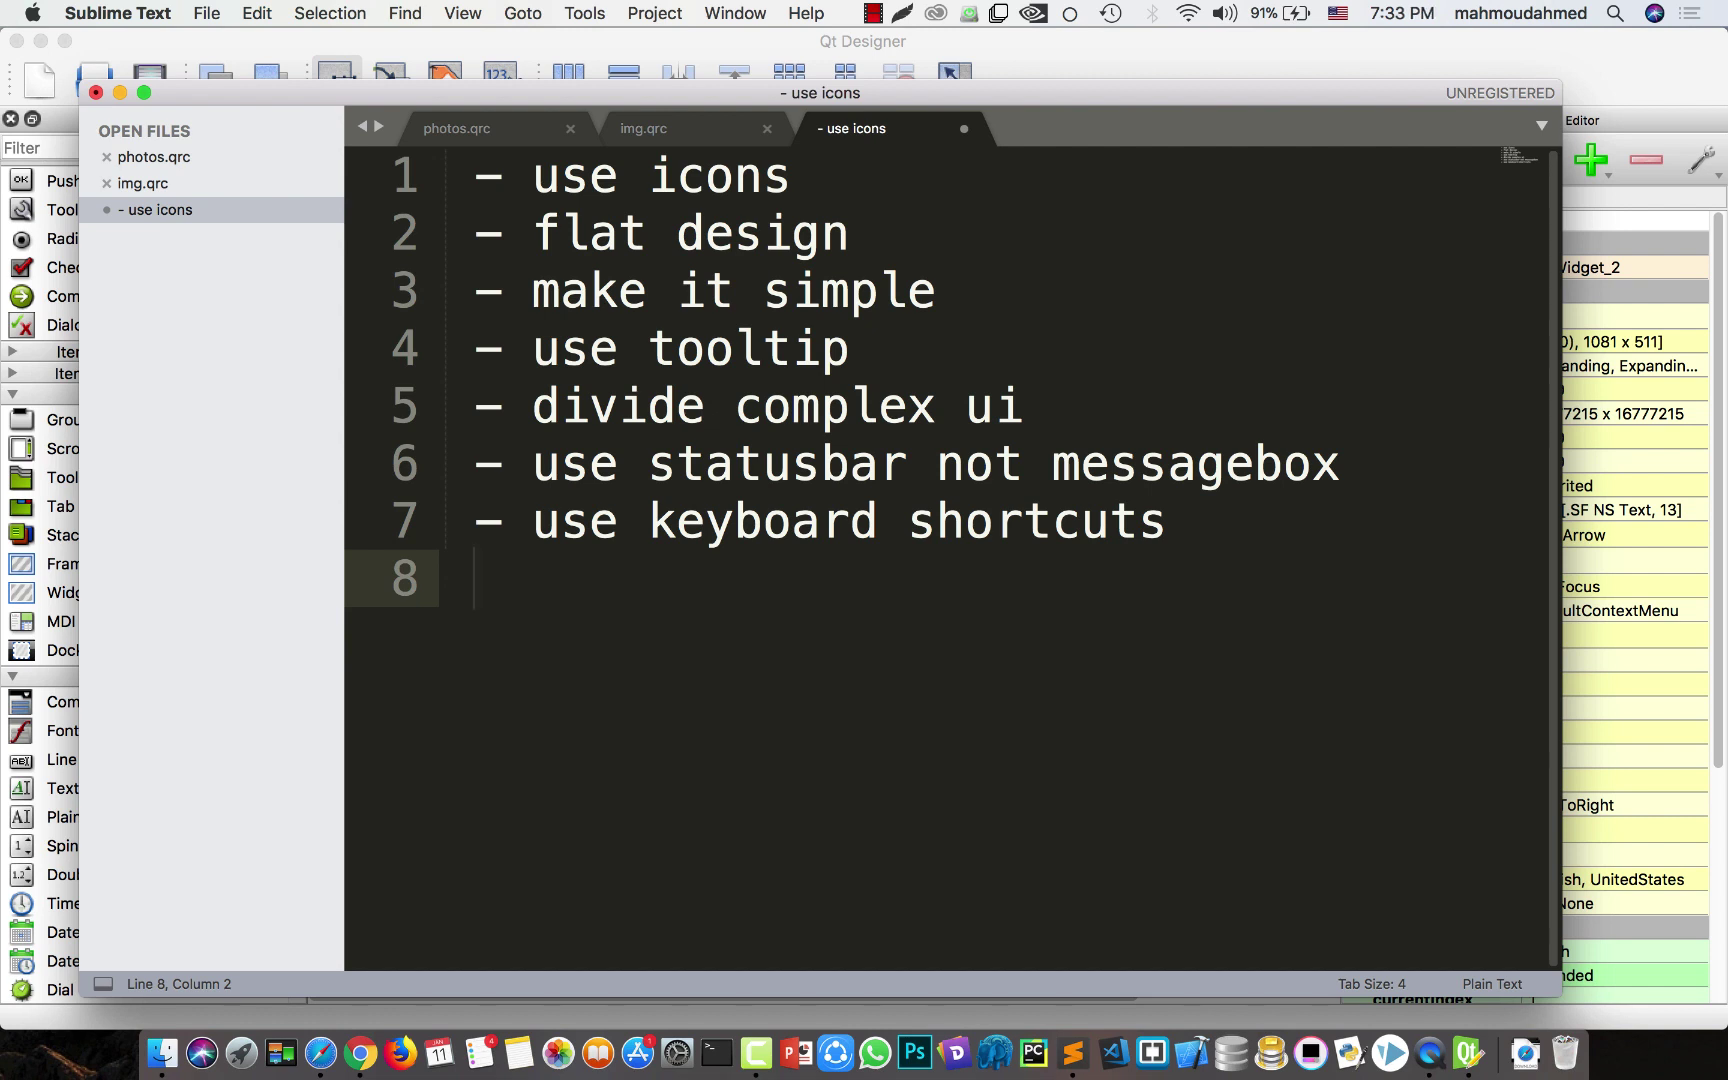
{"action": "left_click", "coordinate": [214, 13]}
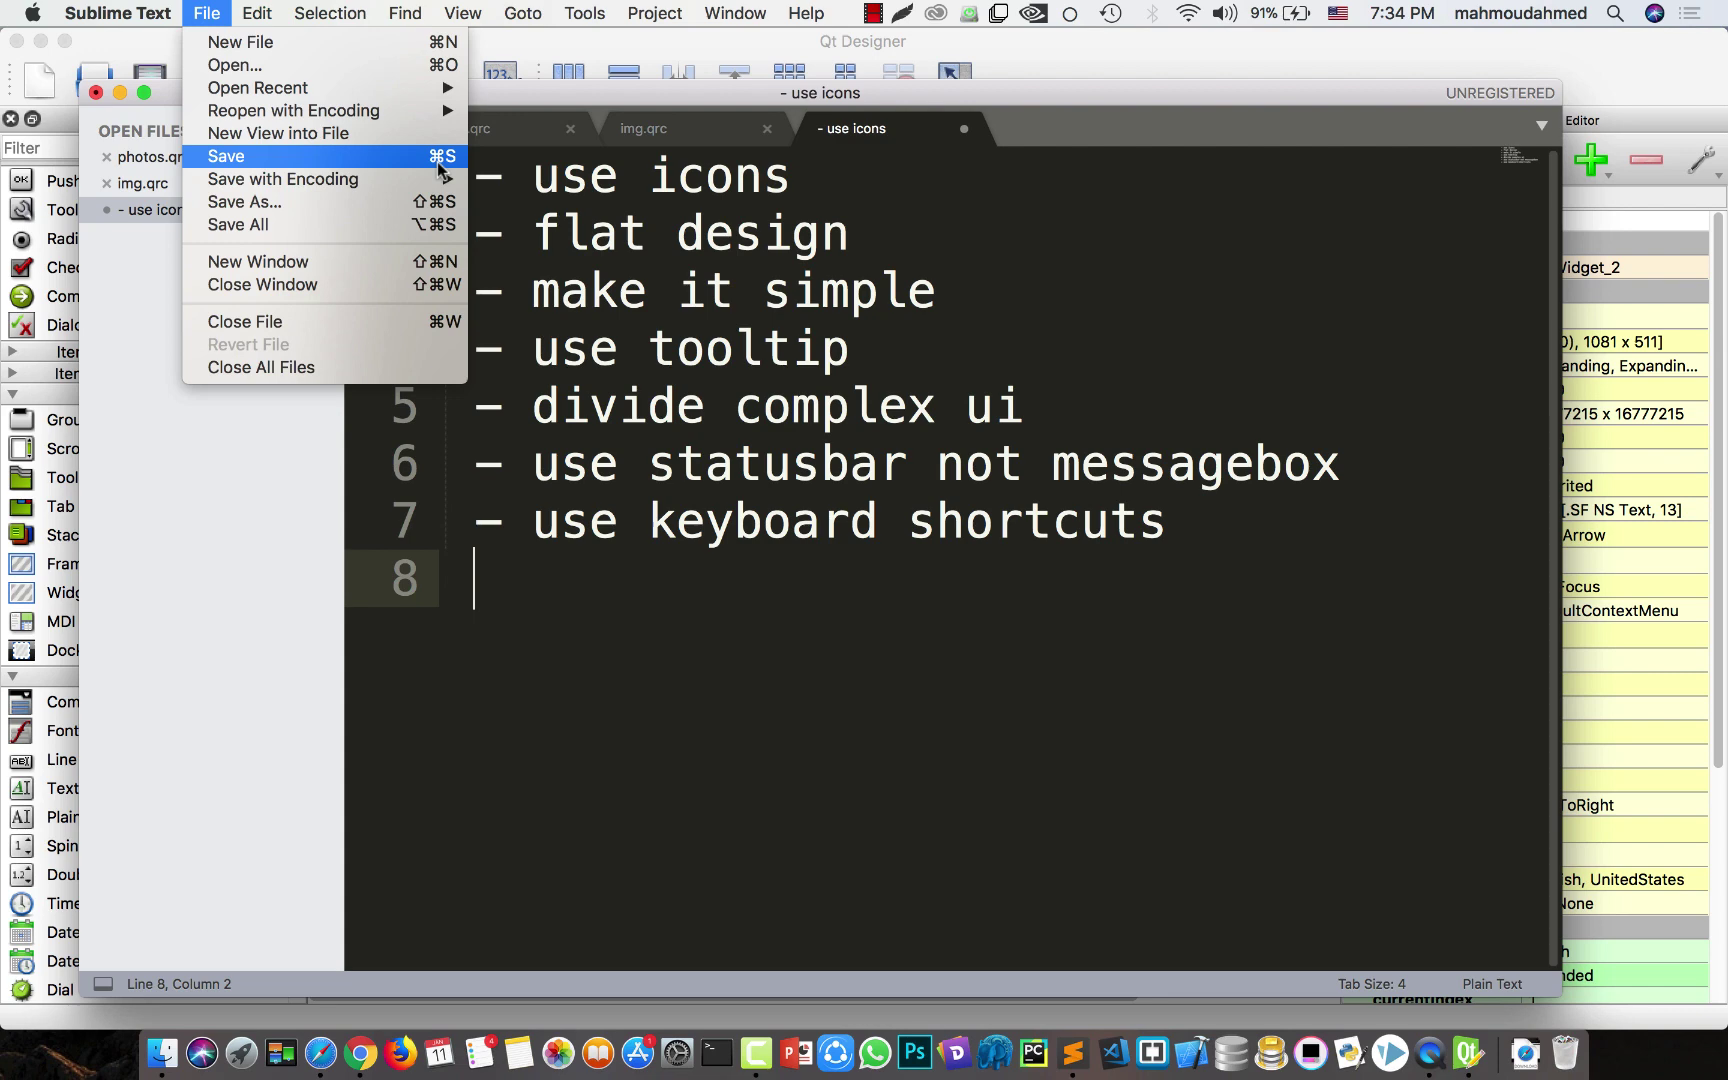
{"action": "mouse_move", "coordinate": [435, 182]}
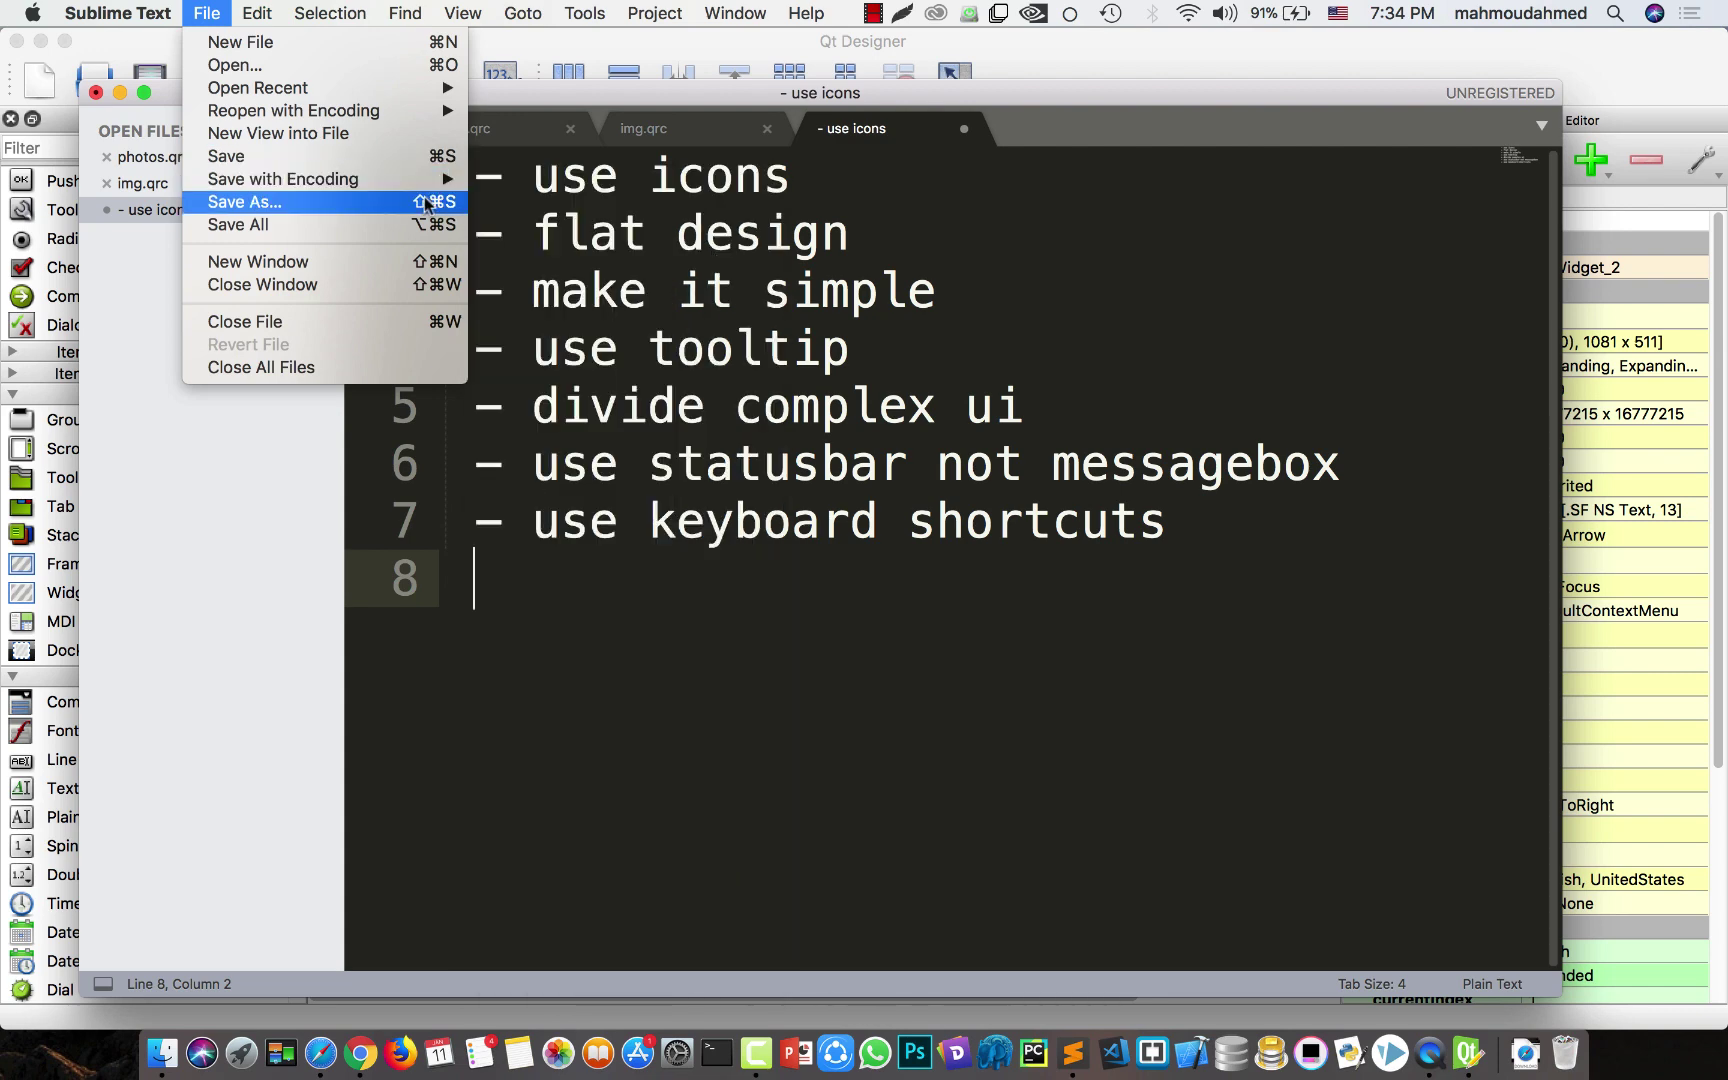
{"action": "left_click", "coordinate": [663, 671]}
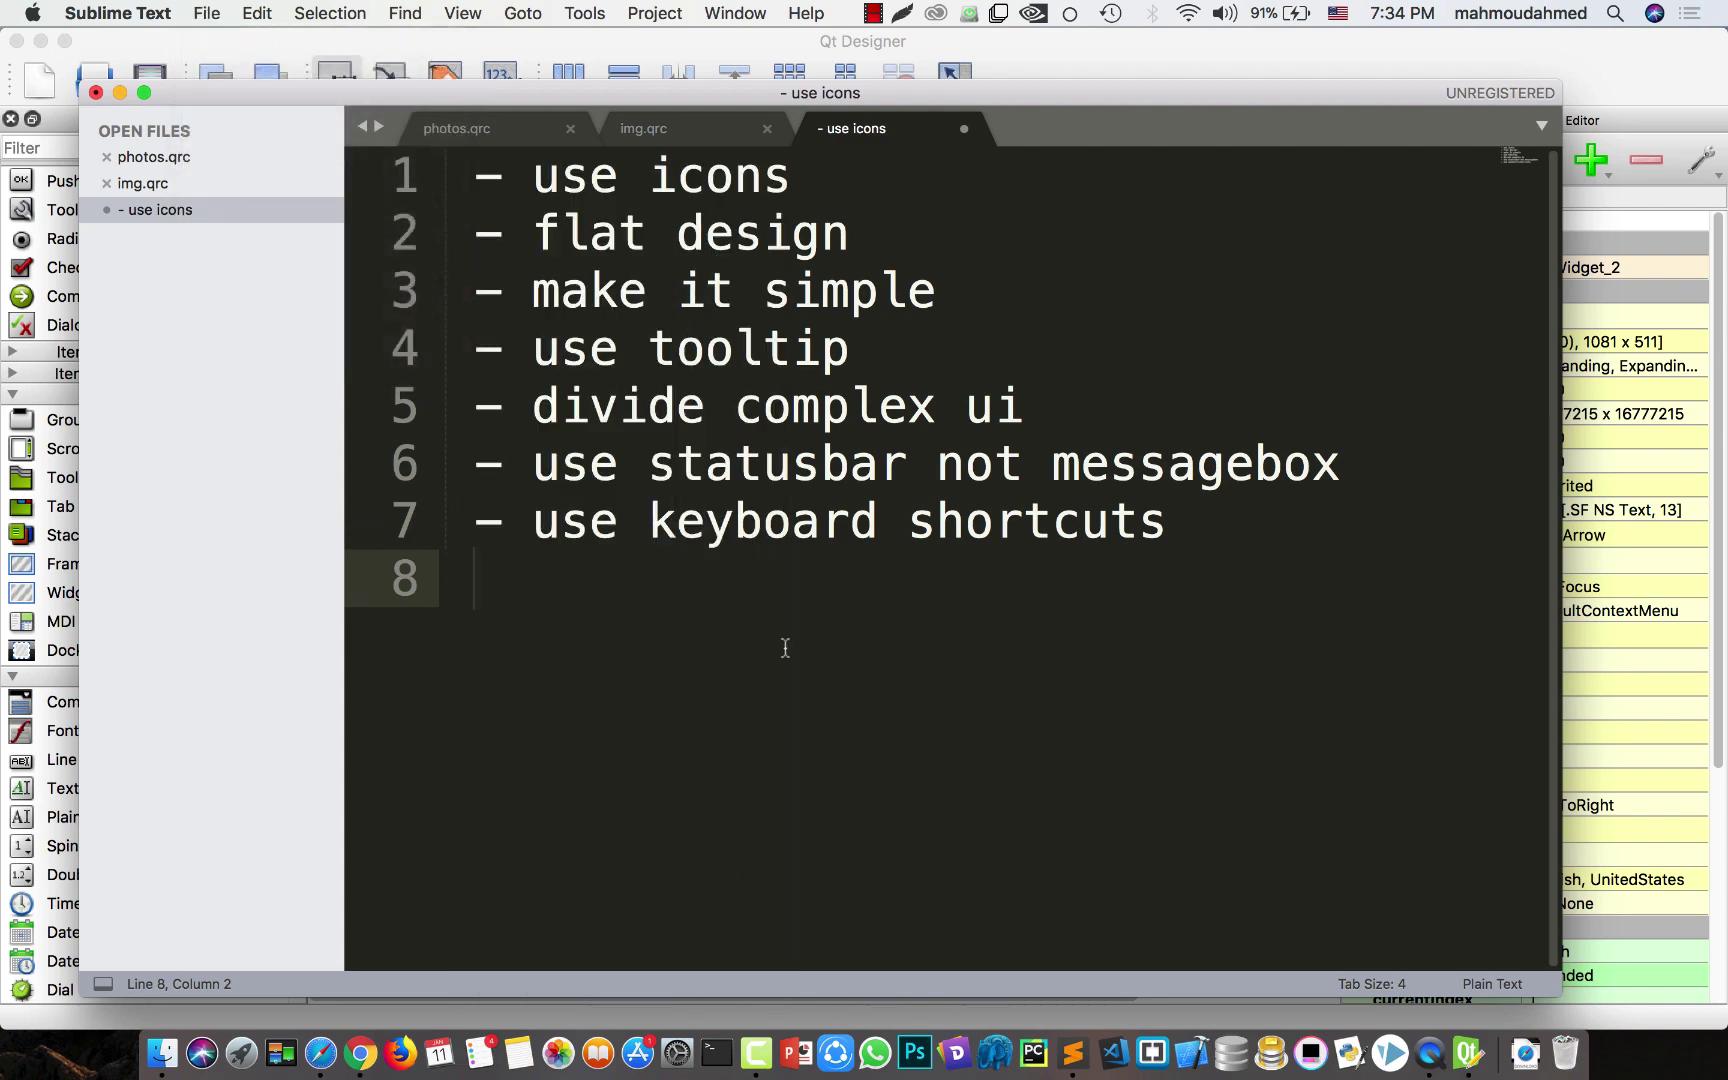
- Write "- make it in one window if possible" on line 8 of the notes
{"action": "type", "text": "- make it"}
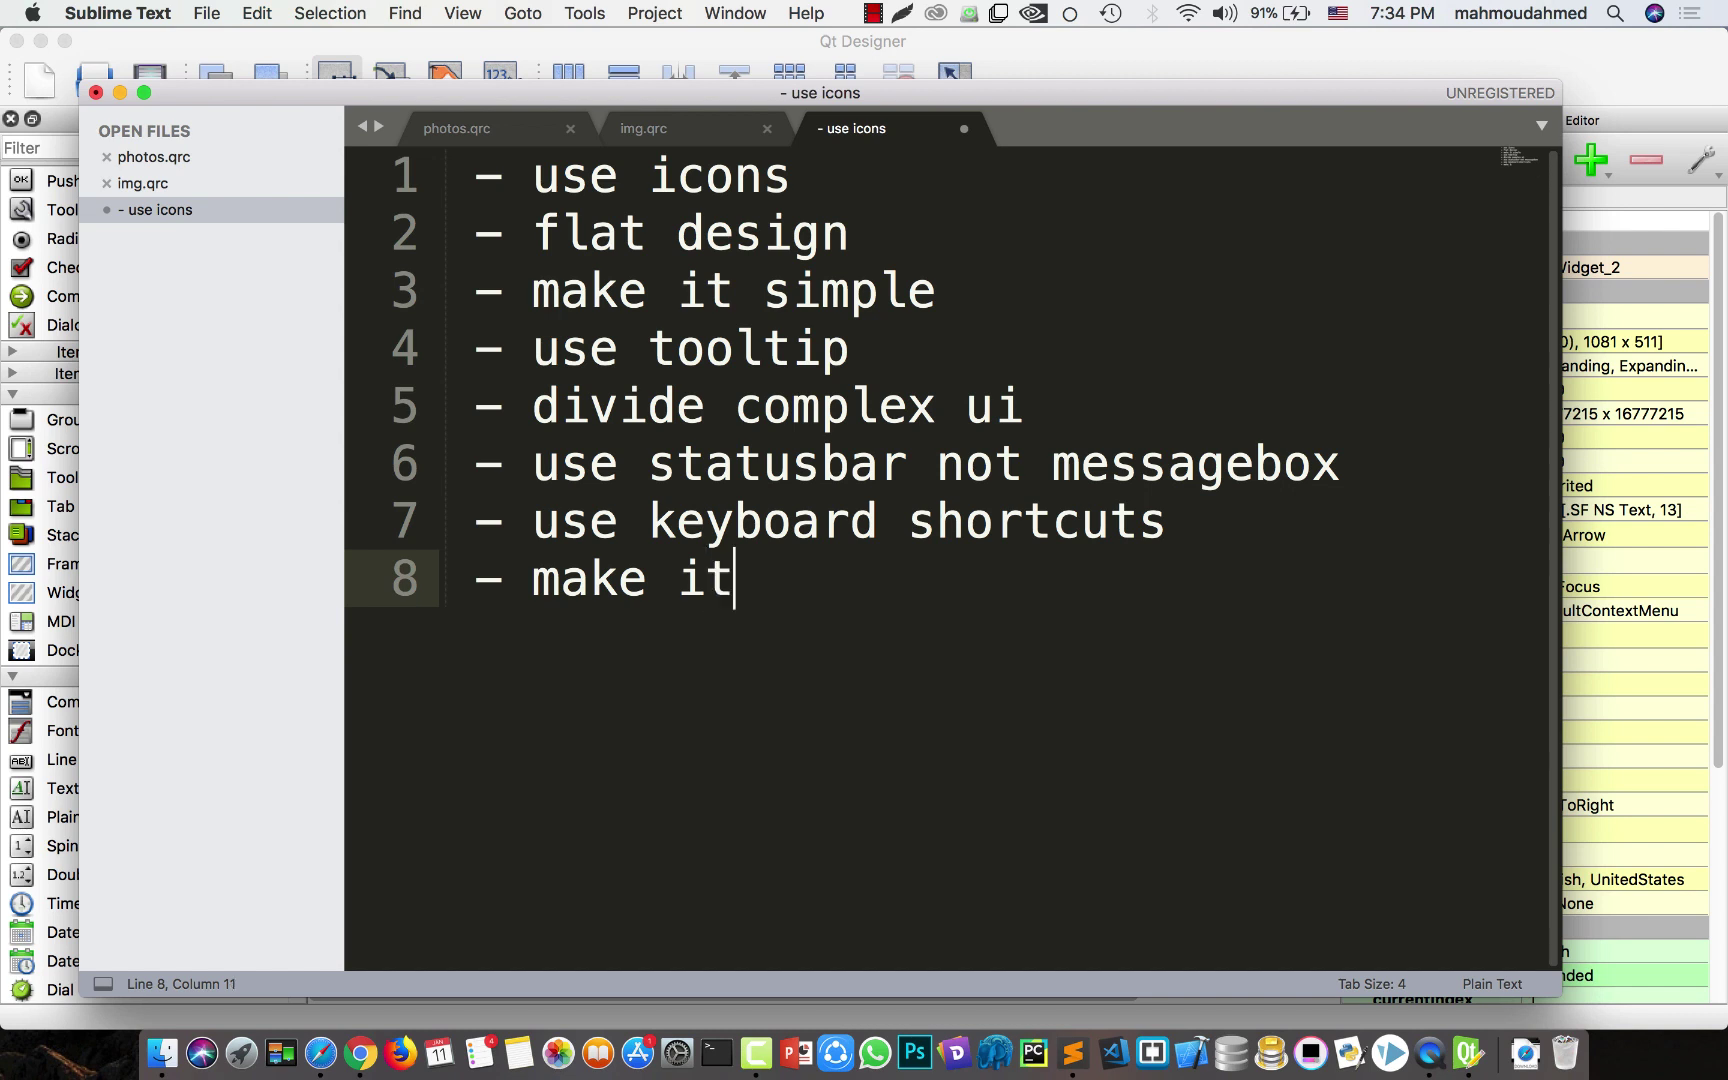
{"action": "type", "text": " in one w"}
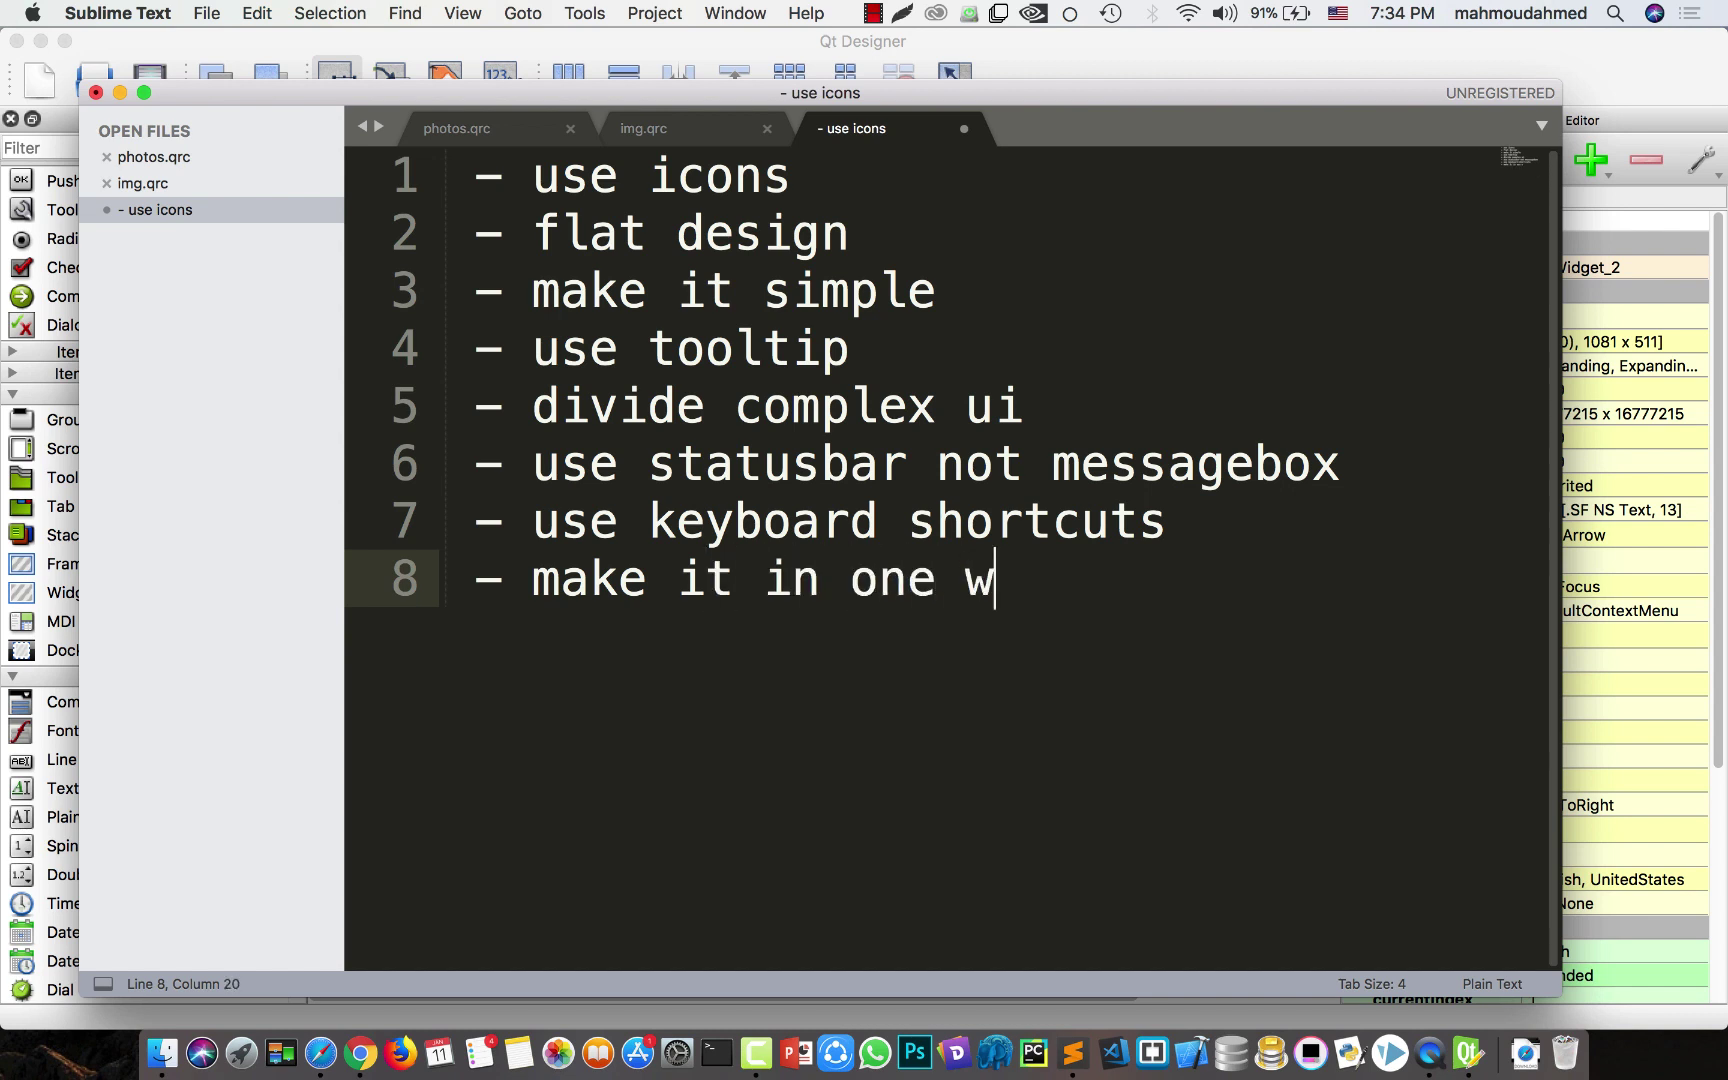
{"action": "type", "text": "indow if "}
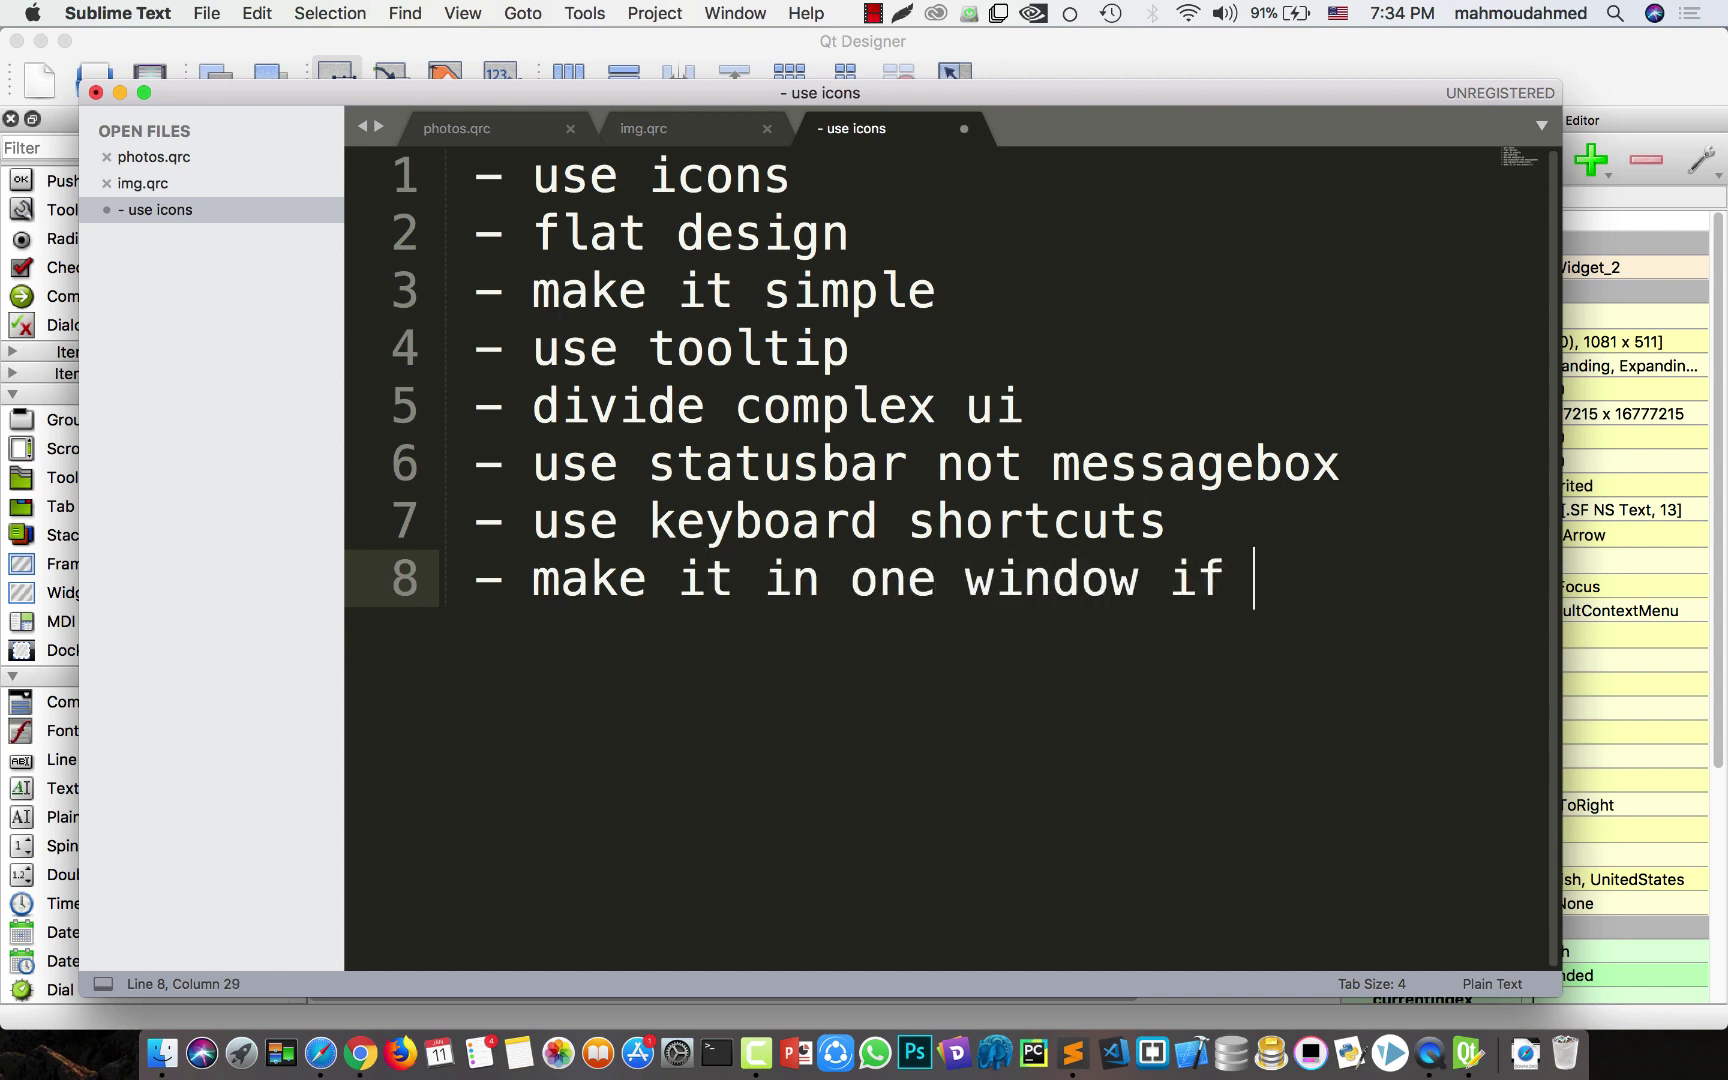
{"action": "type", "text": "possible"}
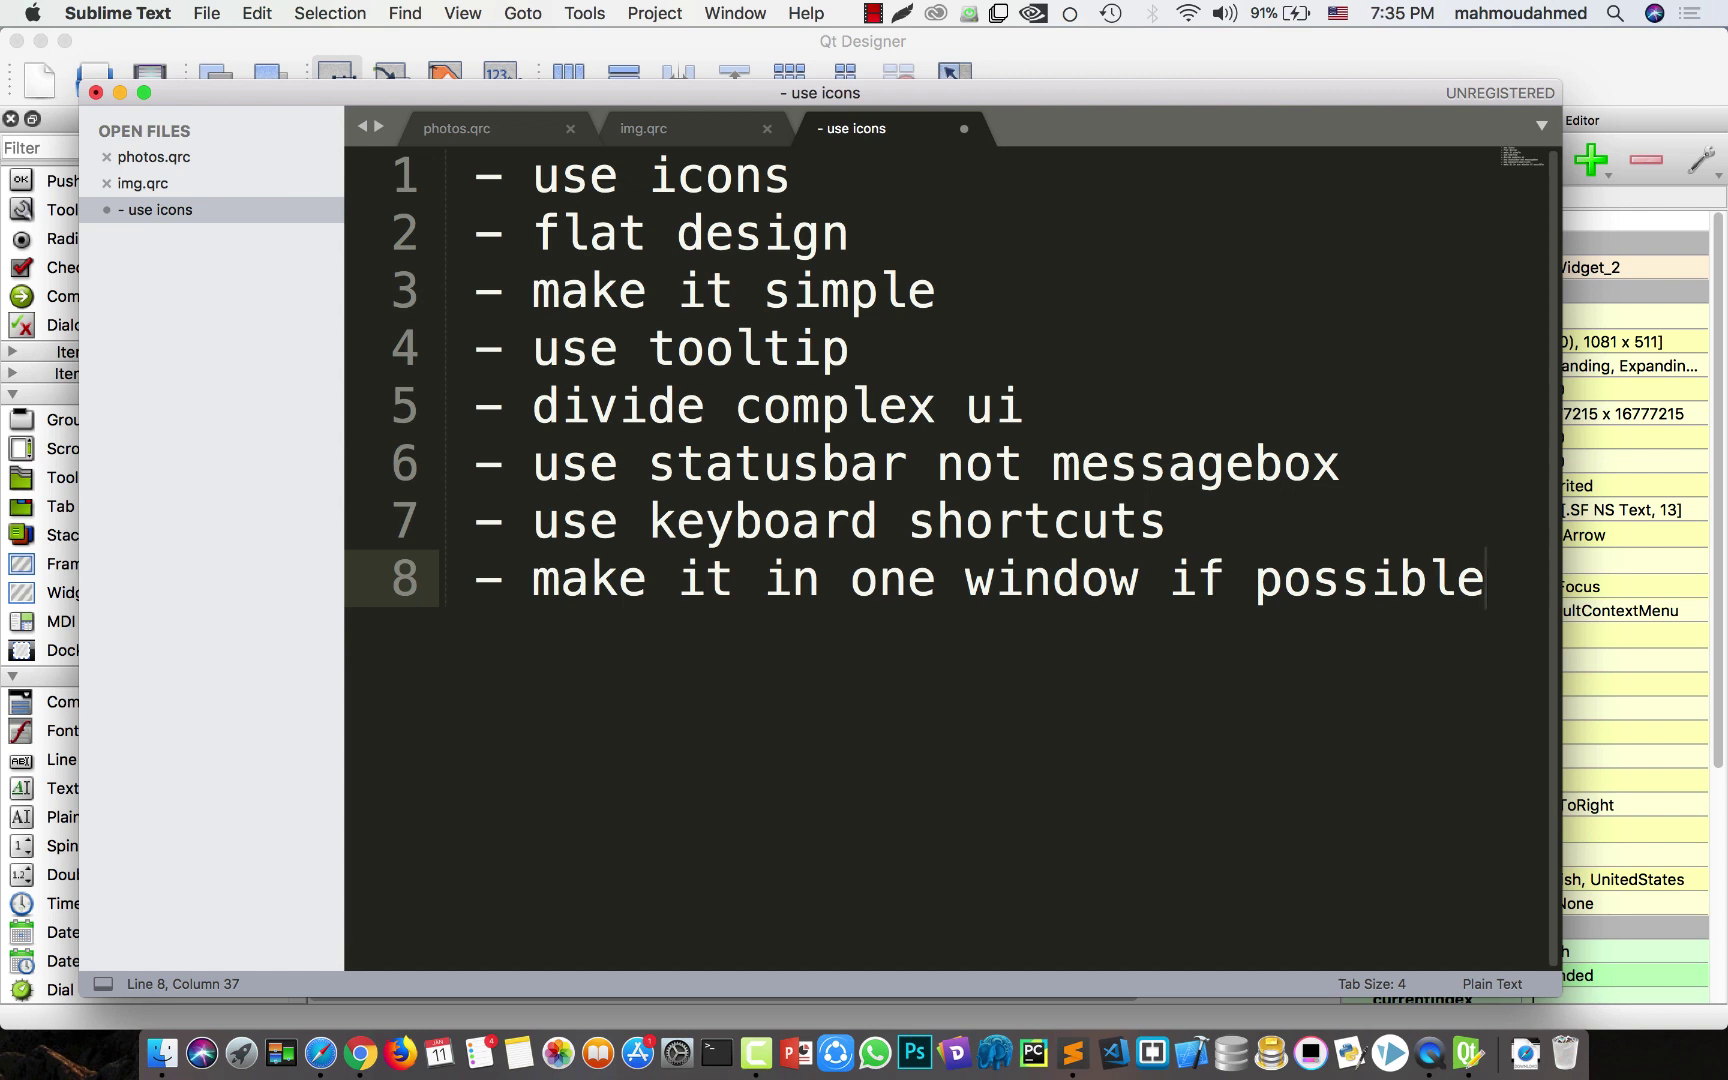
- Add the line "- use placholders" to the notes as line 9
{"action": "key", "text": "Return"}
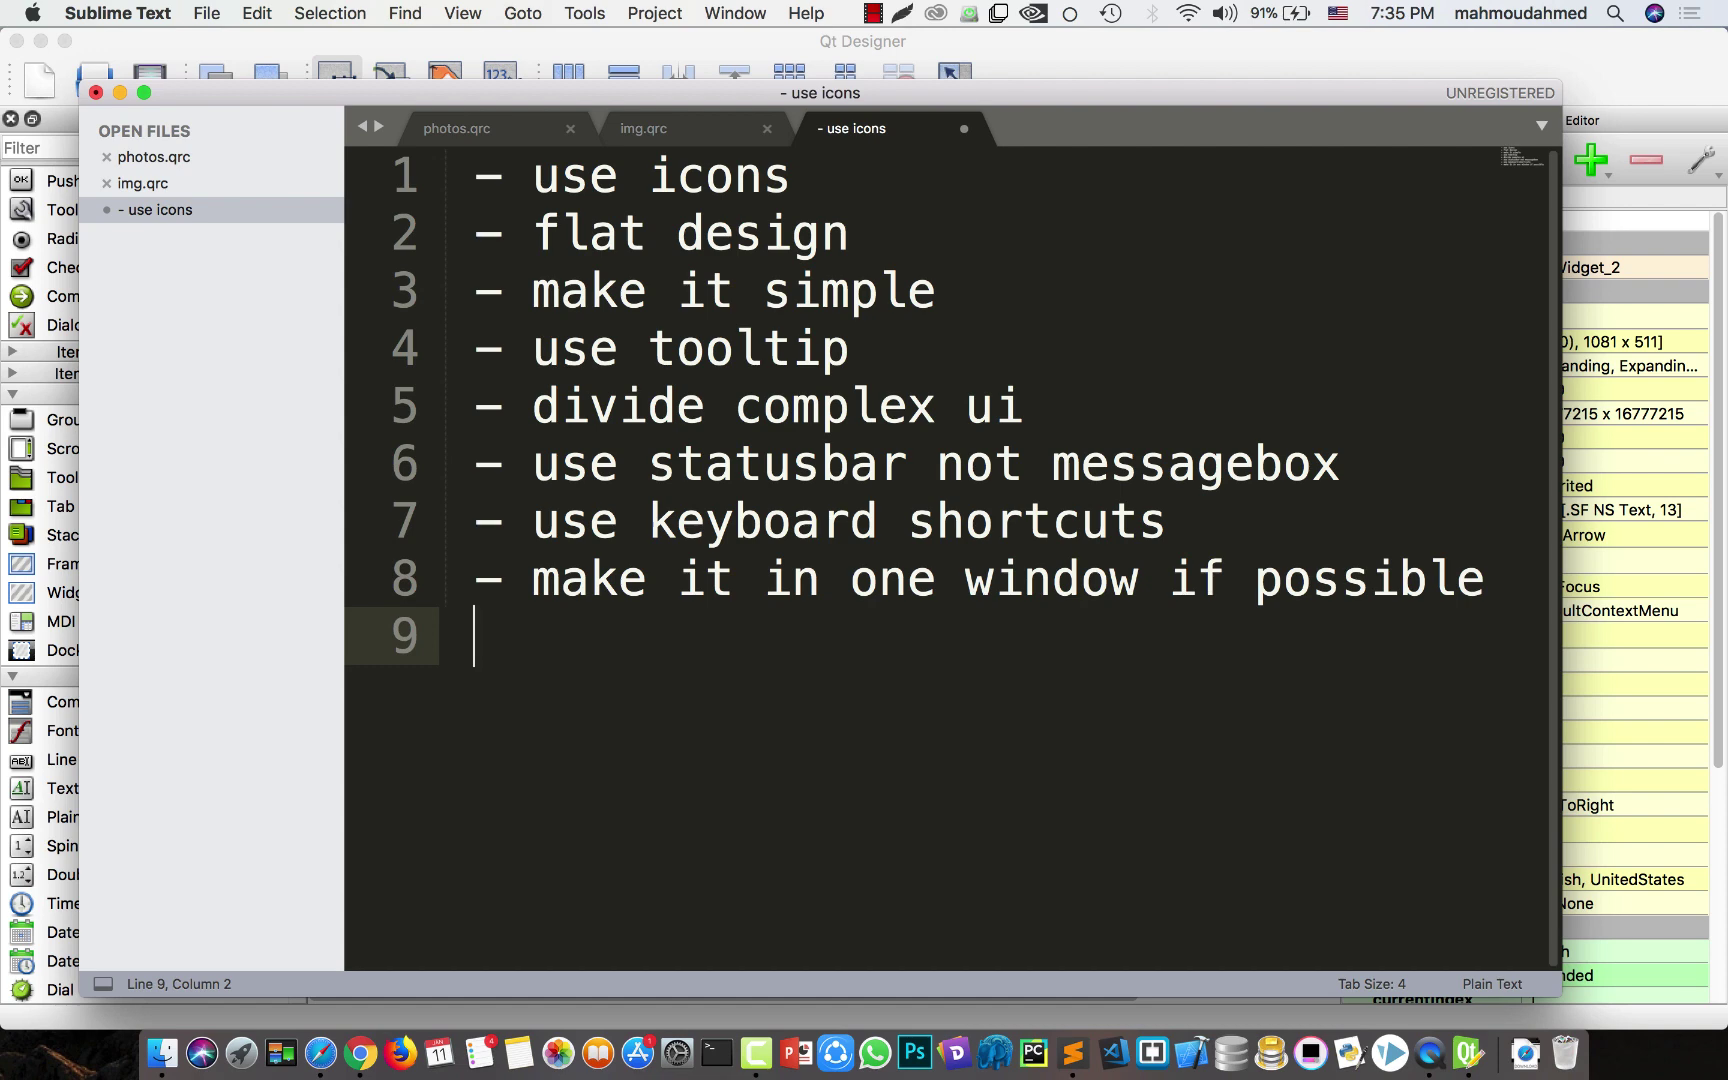
{"action": "left_click", "coordinate": [40, 548]}
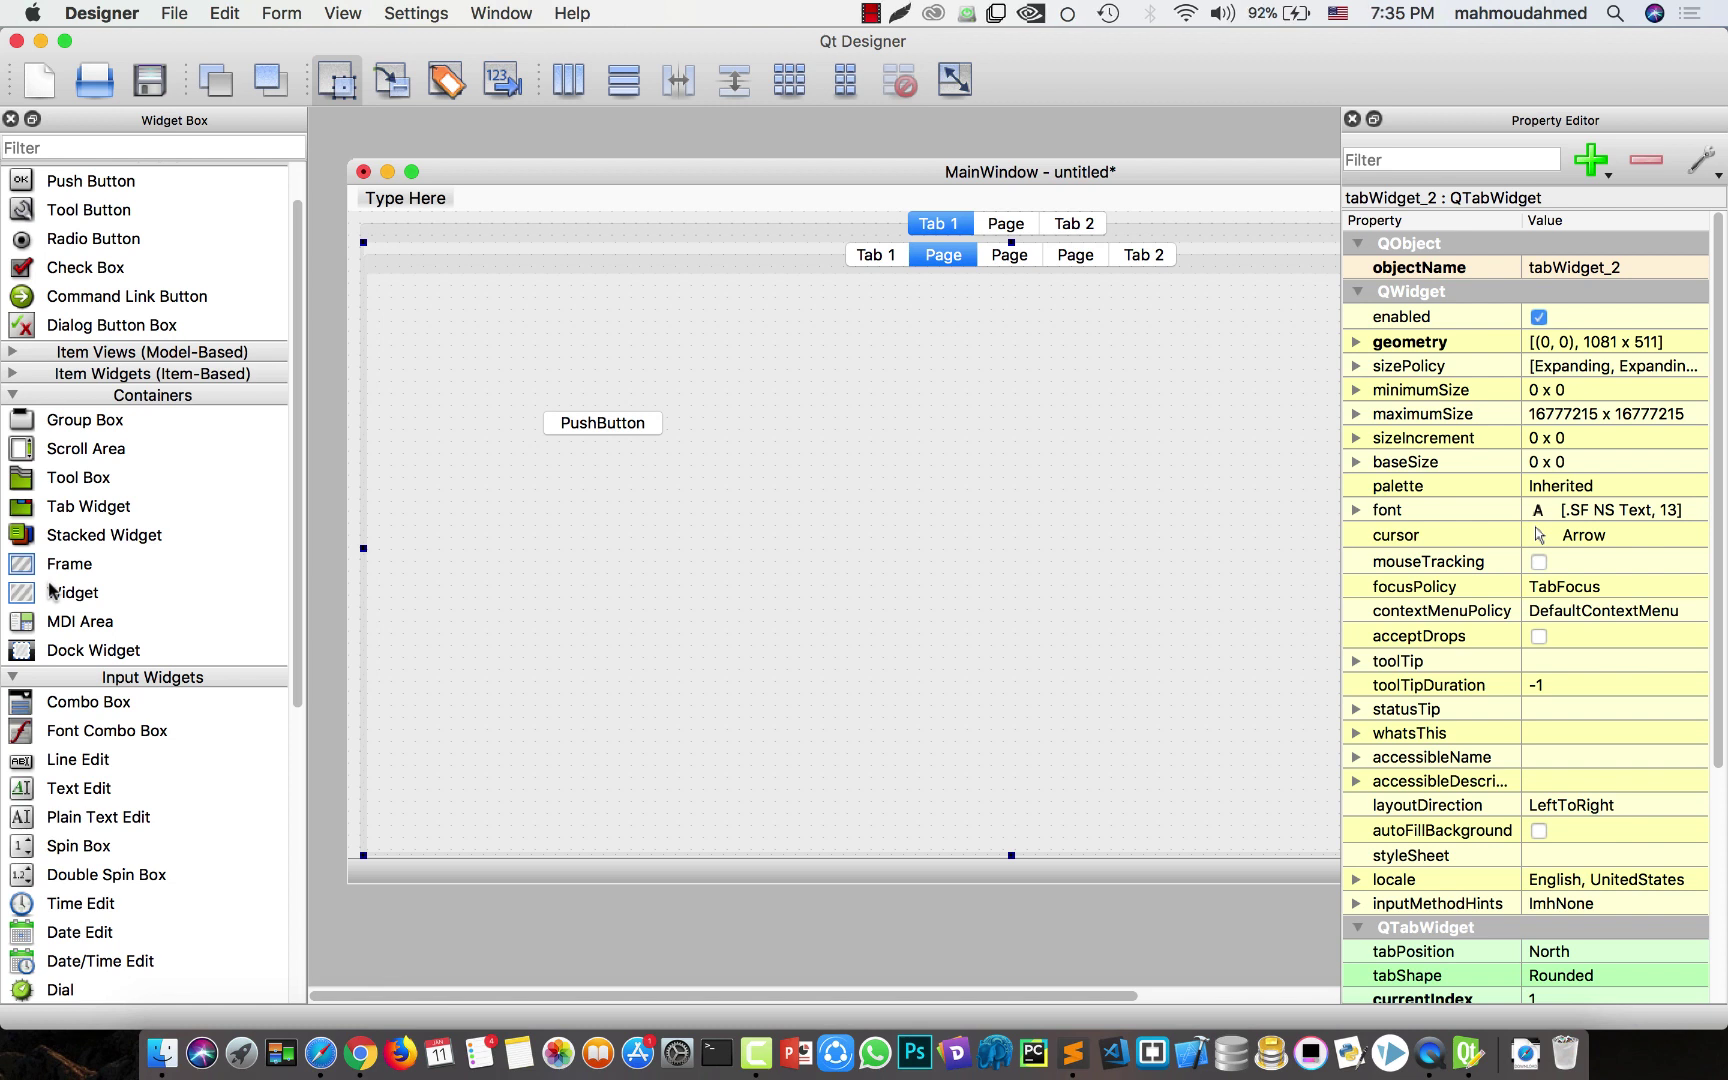
{"action": "left_click", "coordinate": [1073, 1055]}
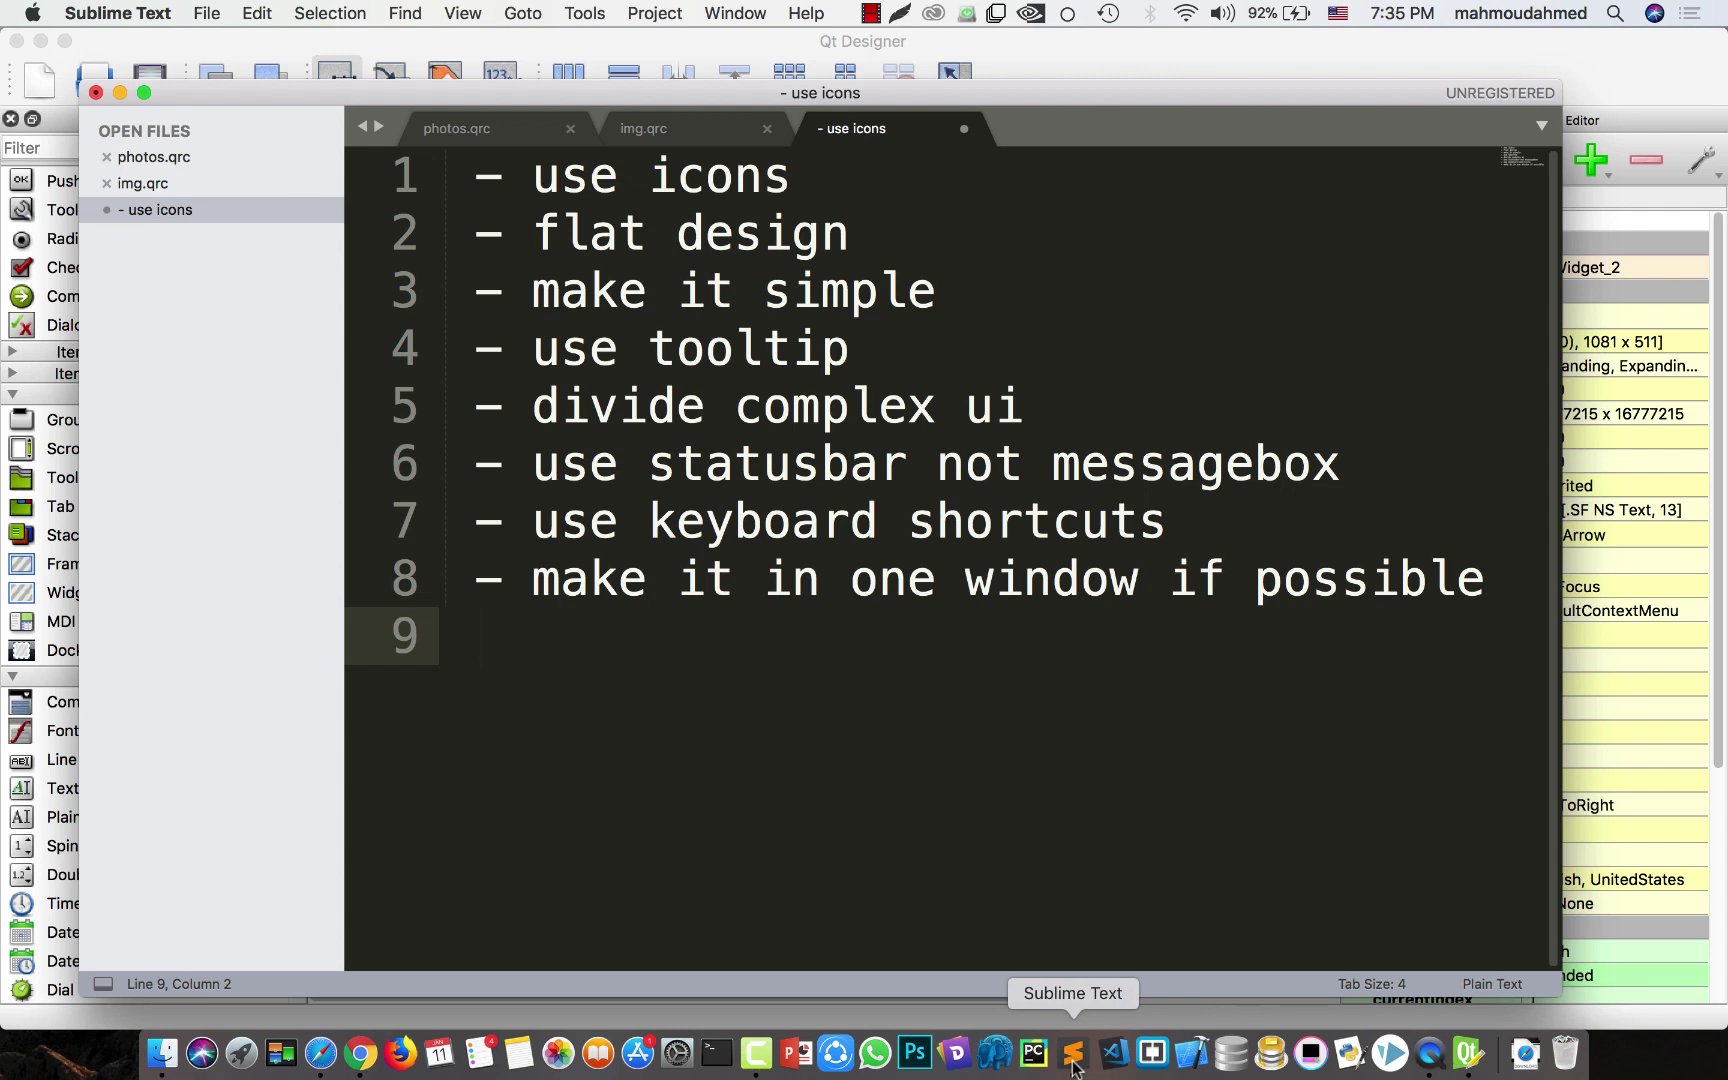
{"action": "type", "text": "- use plach"}
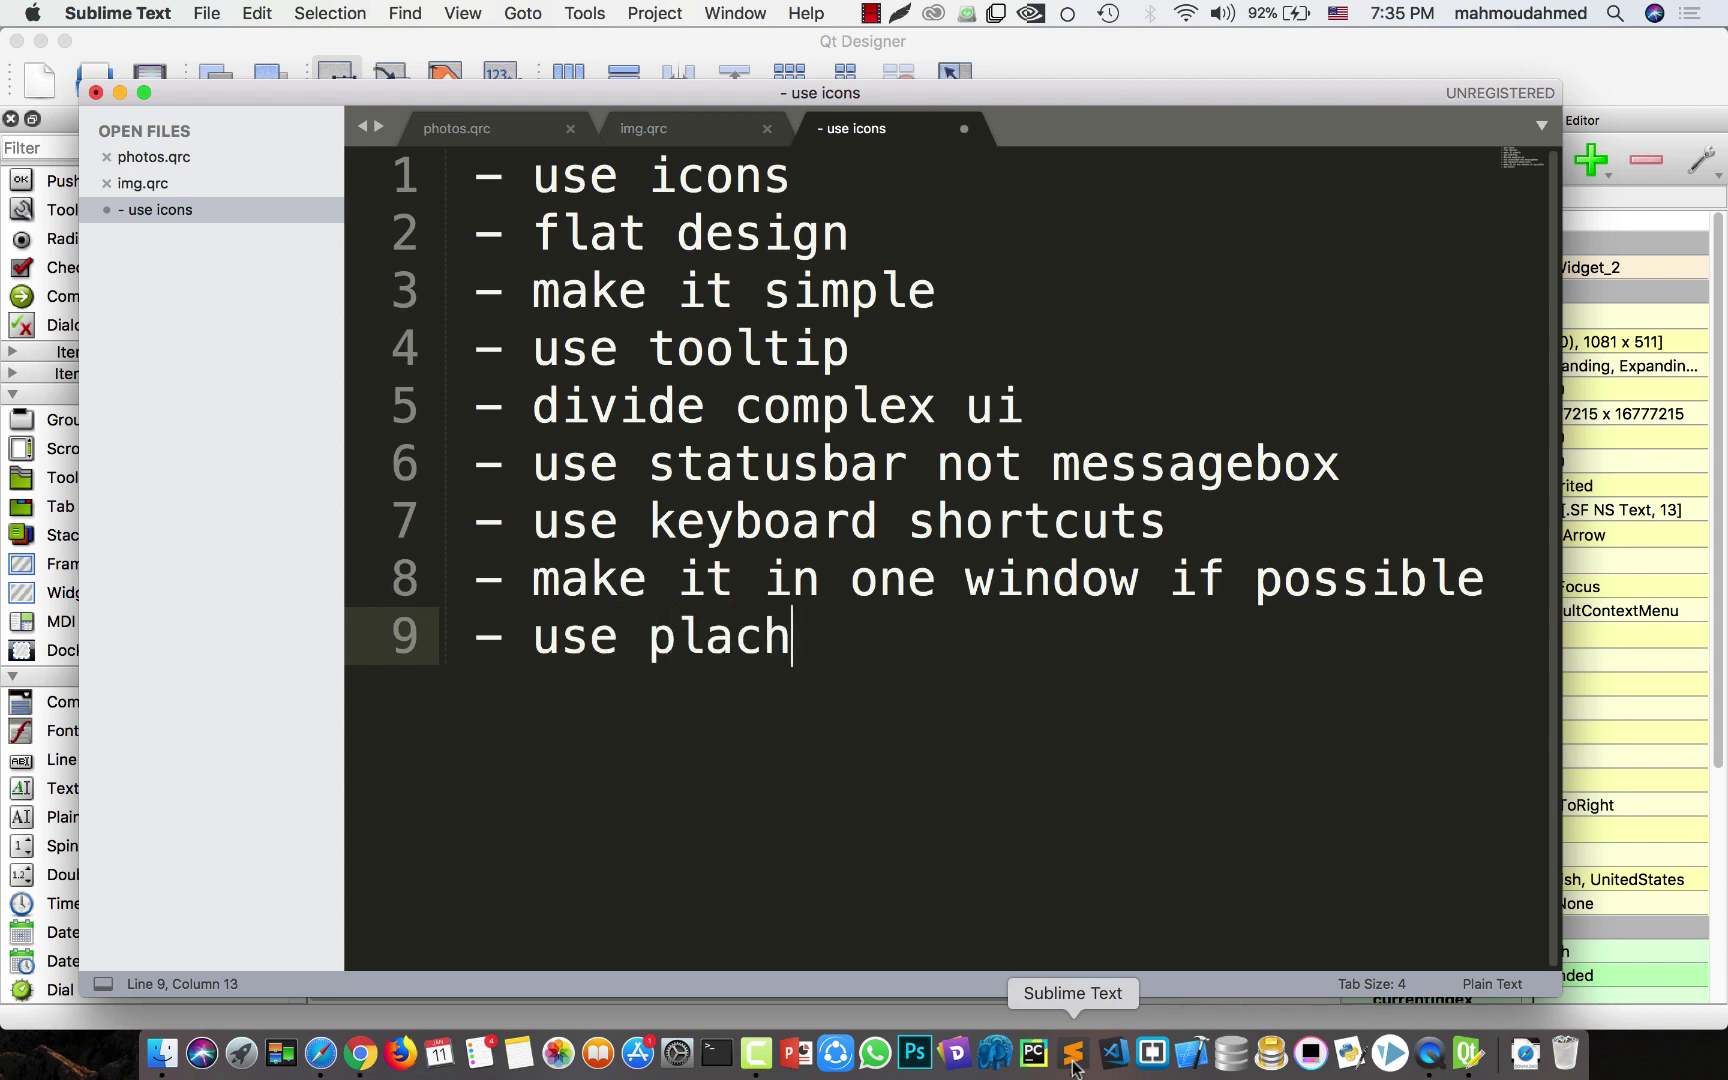
{"action": "key", "text": "BackSpace"}
{"action": "type", "text": "holder"}
{"action": "key", "text": "BackSpace"}
{"action": "type", "text": "lders"}
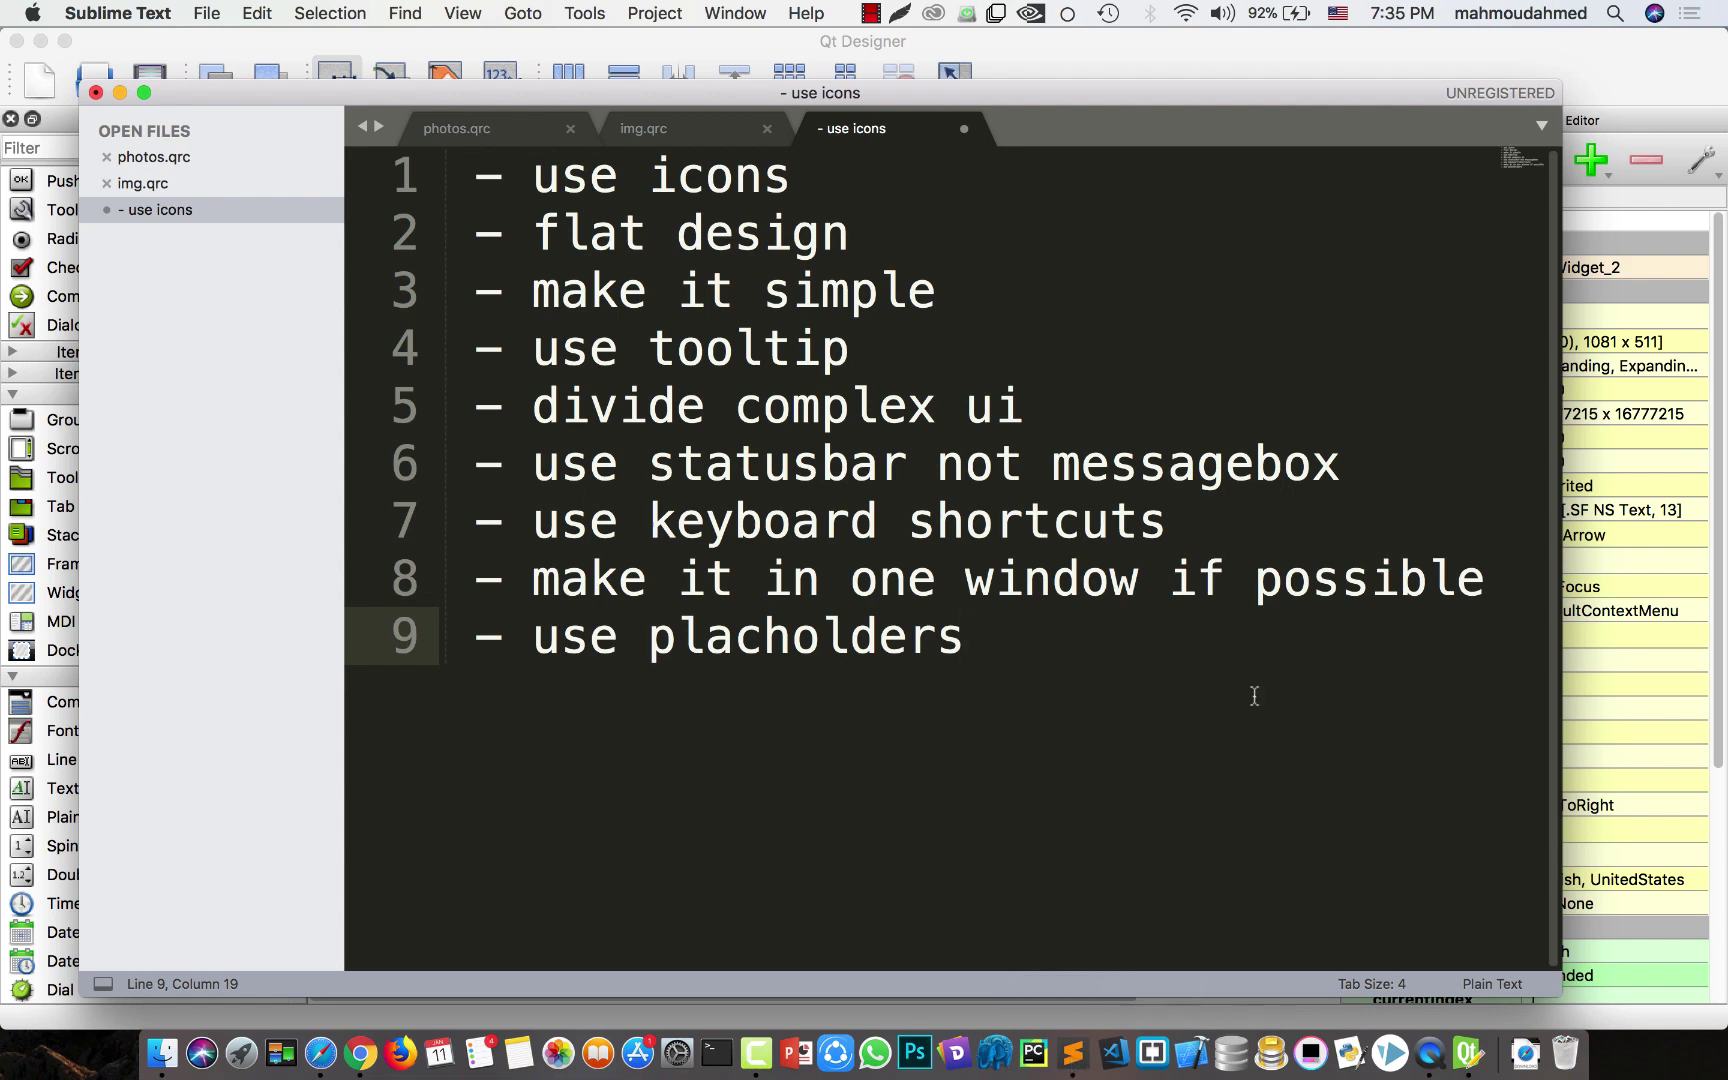
- Switch to QuickTime Player, examine the download form's placeholder fields at 00:42 in app.mp4, and minimize the video
{"action": "left_click", "coordinate": [1431, 1050]}
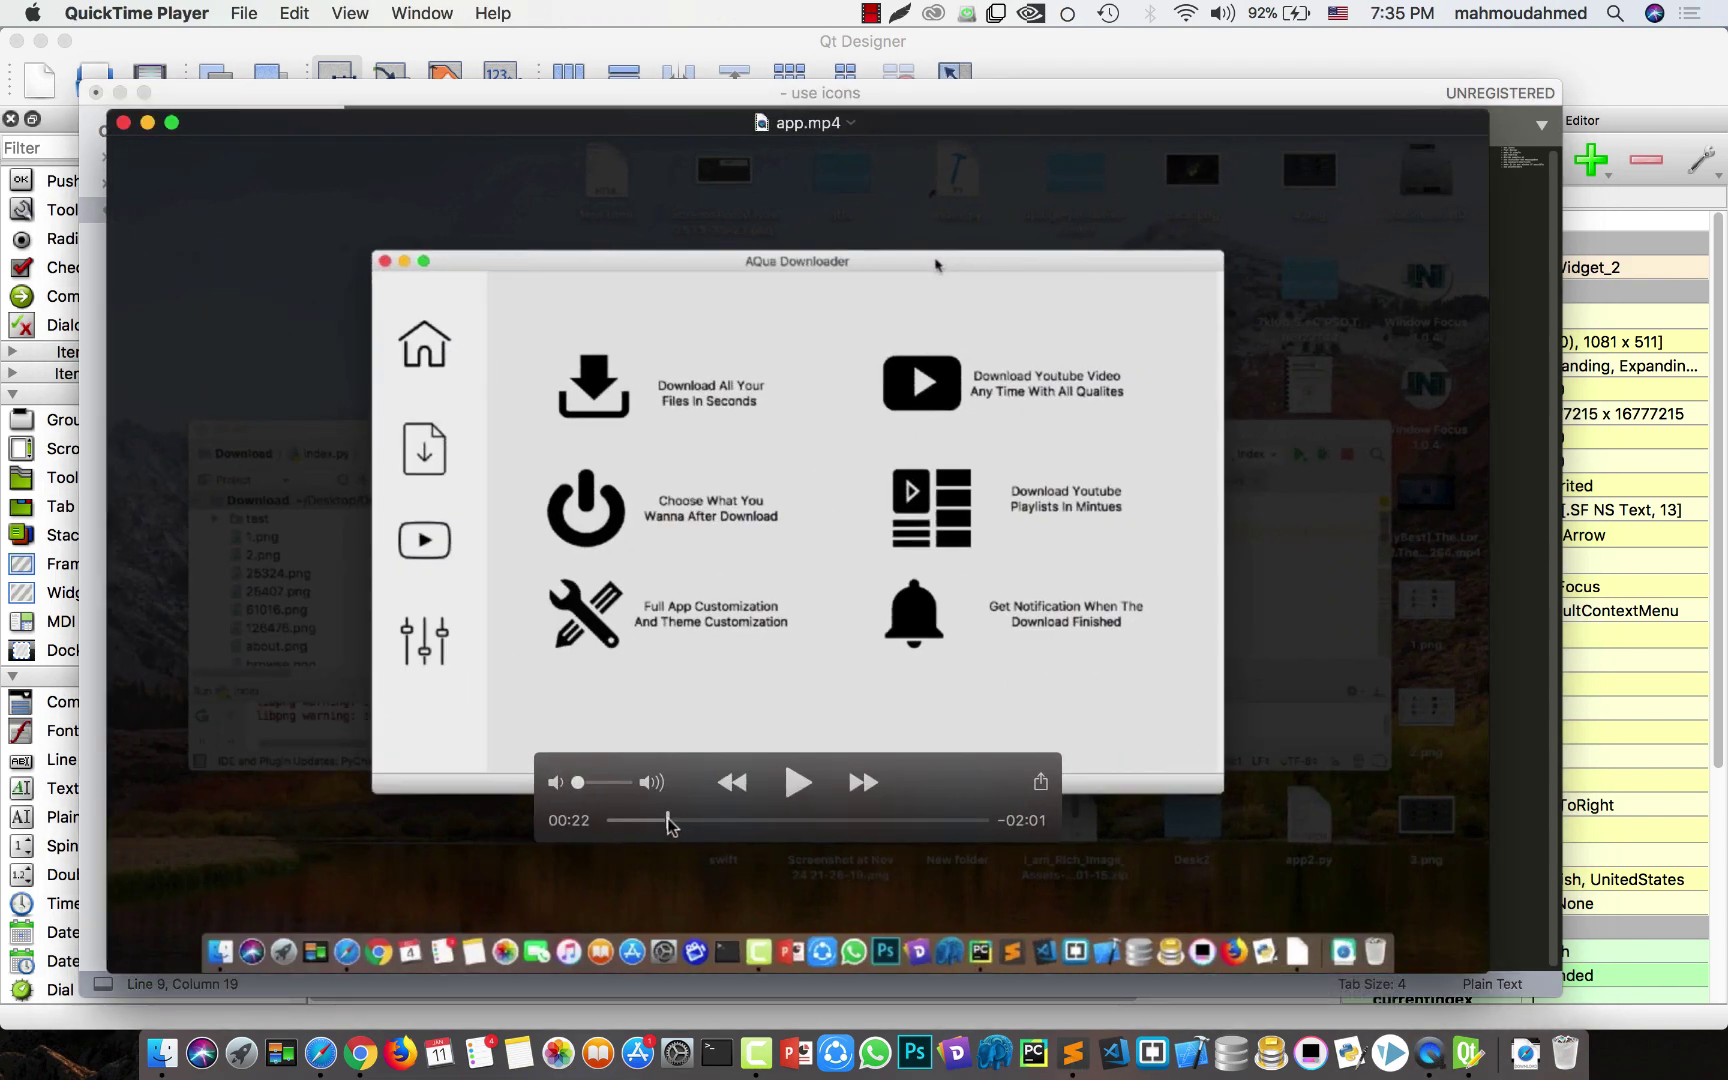
{"action": "left_click_drag", "start_coordinate": [668, 822], "coordinate": [718, 826]}
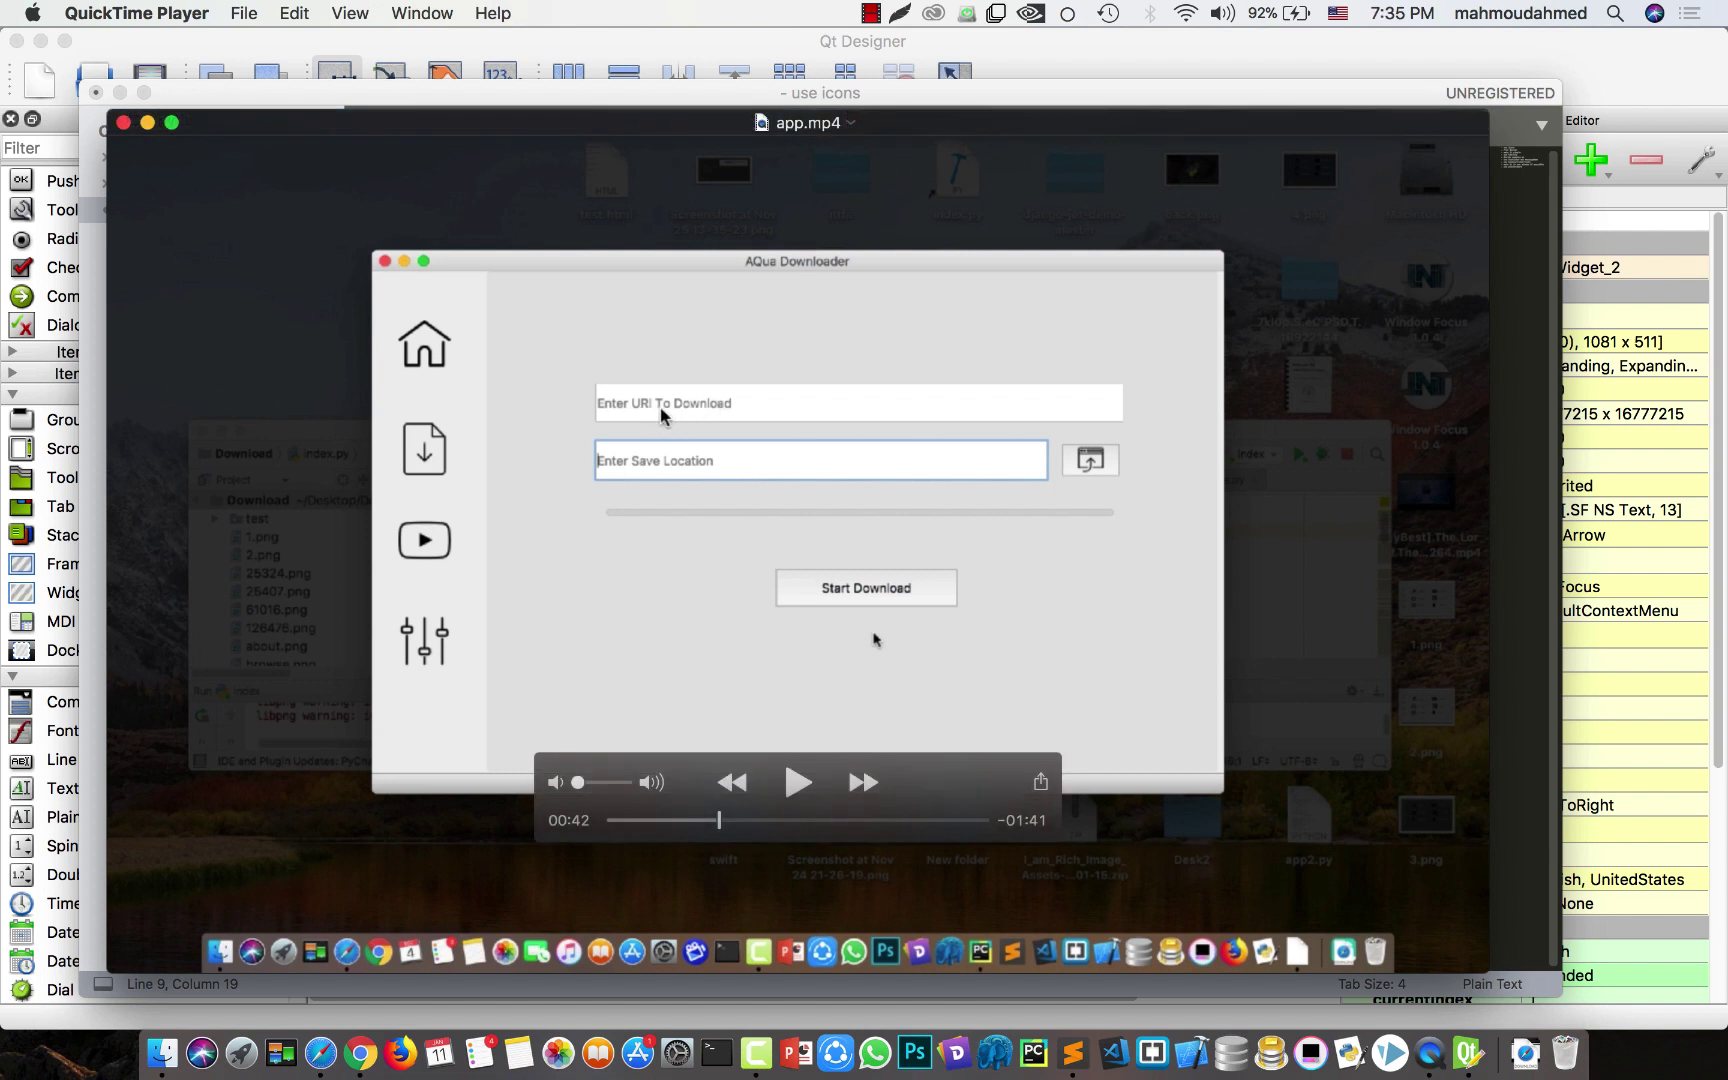
{"action": "mouse_move", "coordinate": [752, 397]}
{"action": "left_click", "coordinate": [147, 123]}
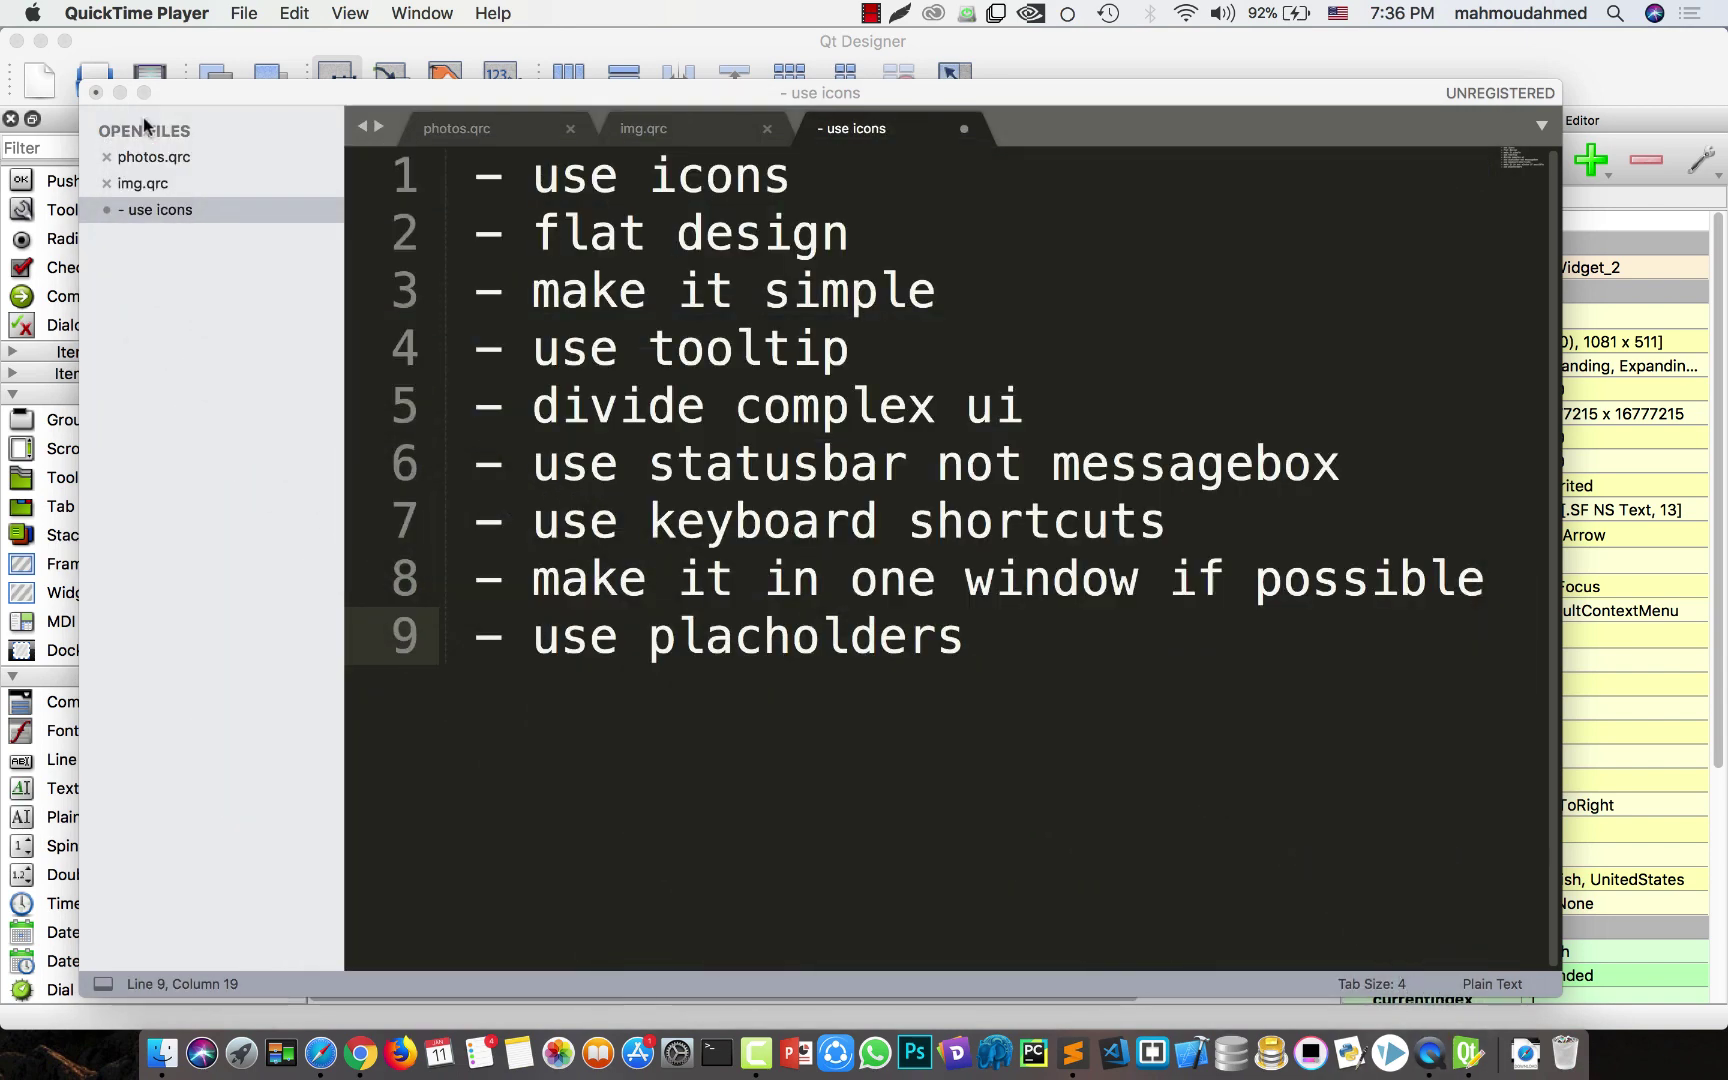
- Return to the Sublime Text notes and add the line "- design first then code" as line 10
{"action": "left_click", "coordinate": [1018, 650]}
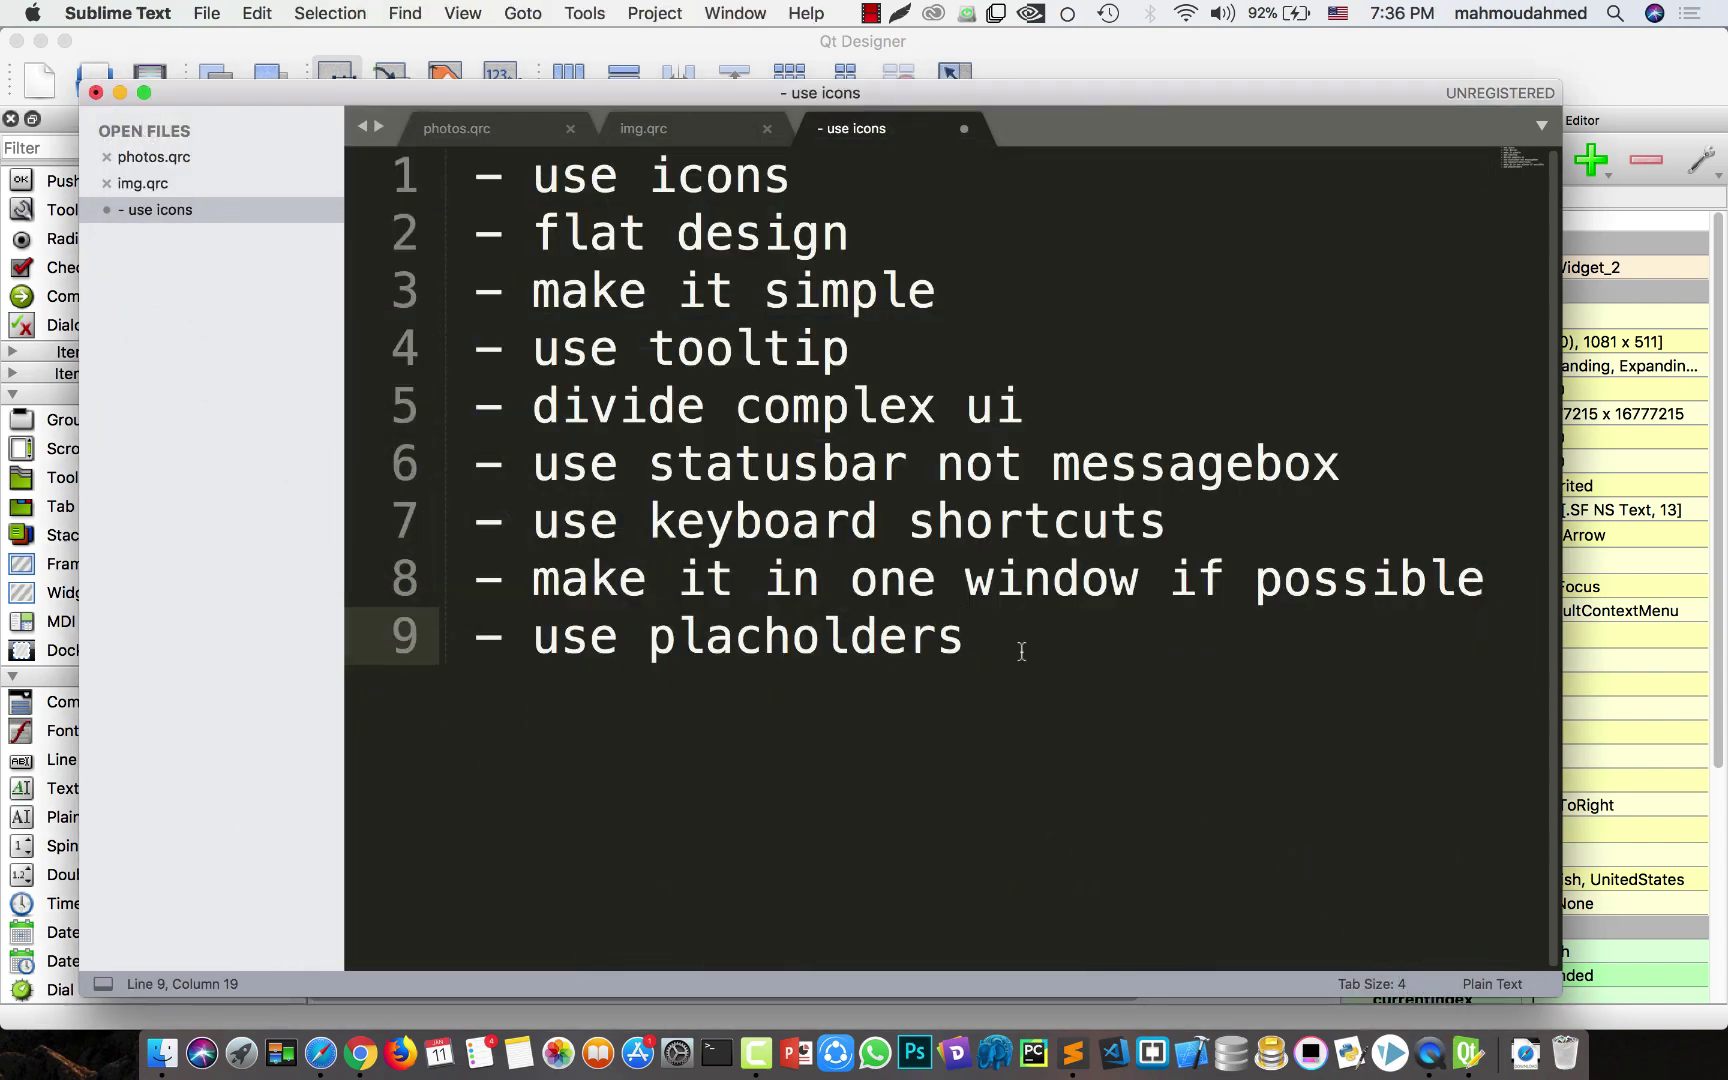
{"action": "key", "text": "Return"}
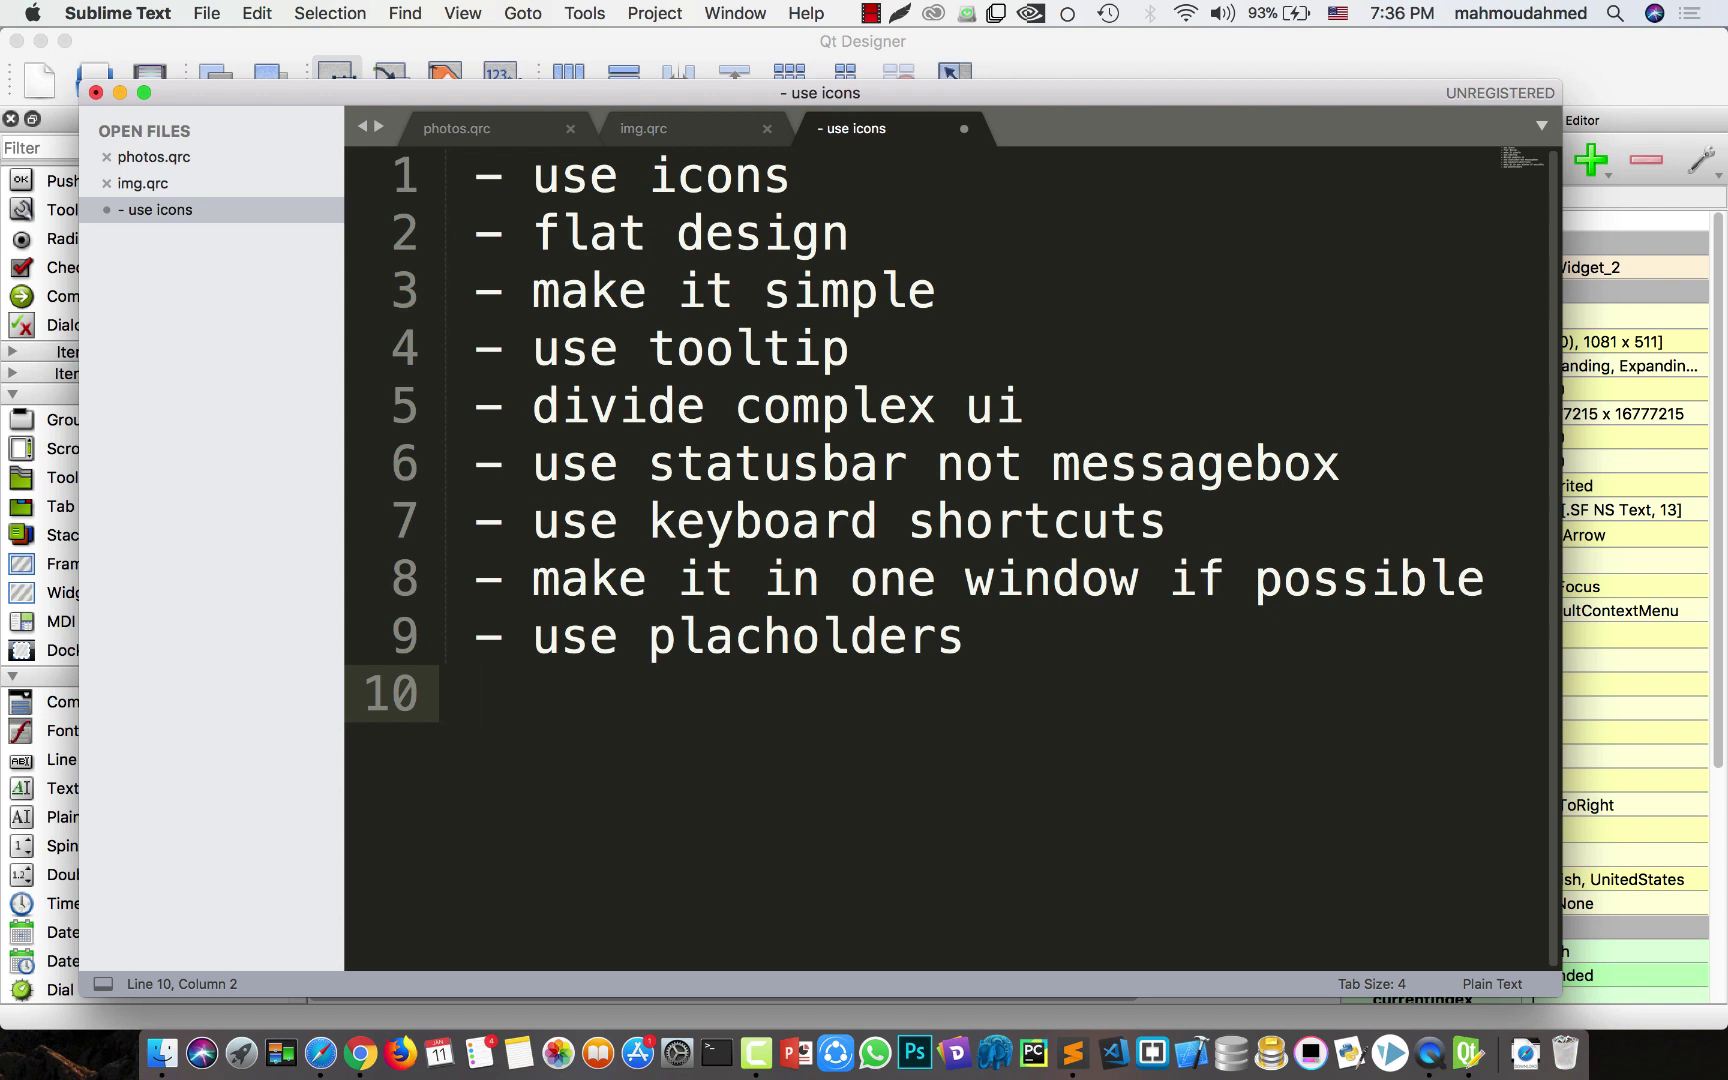
{"action": "type", "text": "design"}
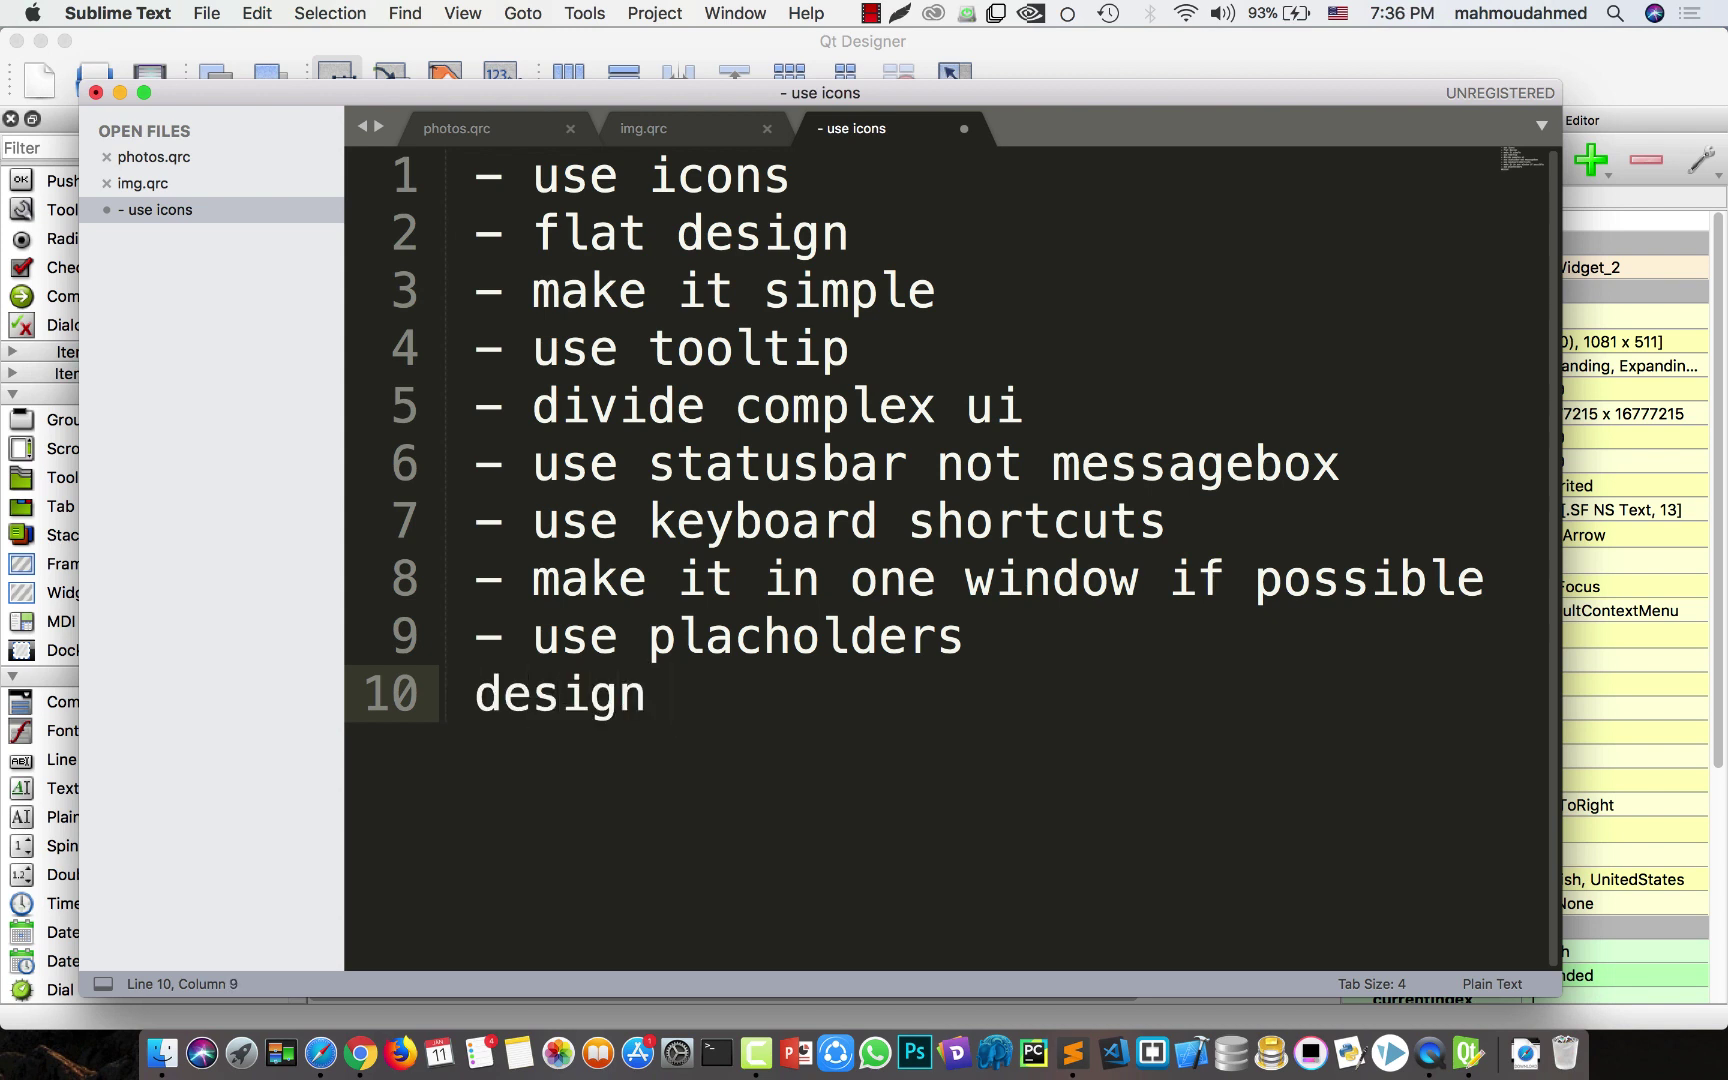
{"action": "key", "text": "BackSpace"}
{"action": "key", "text": "Left"}
{"action": "key", "text": "Left"}
{"action": "key", "text": "Left"}
{"action": "key", "text": "Left"}
{"action": "key", "text": "Left"}
{"action": "key", "text": "Left"}
{"action": "type", "text": "-"}
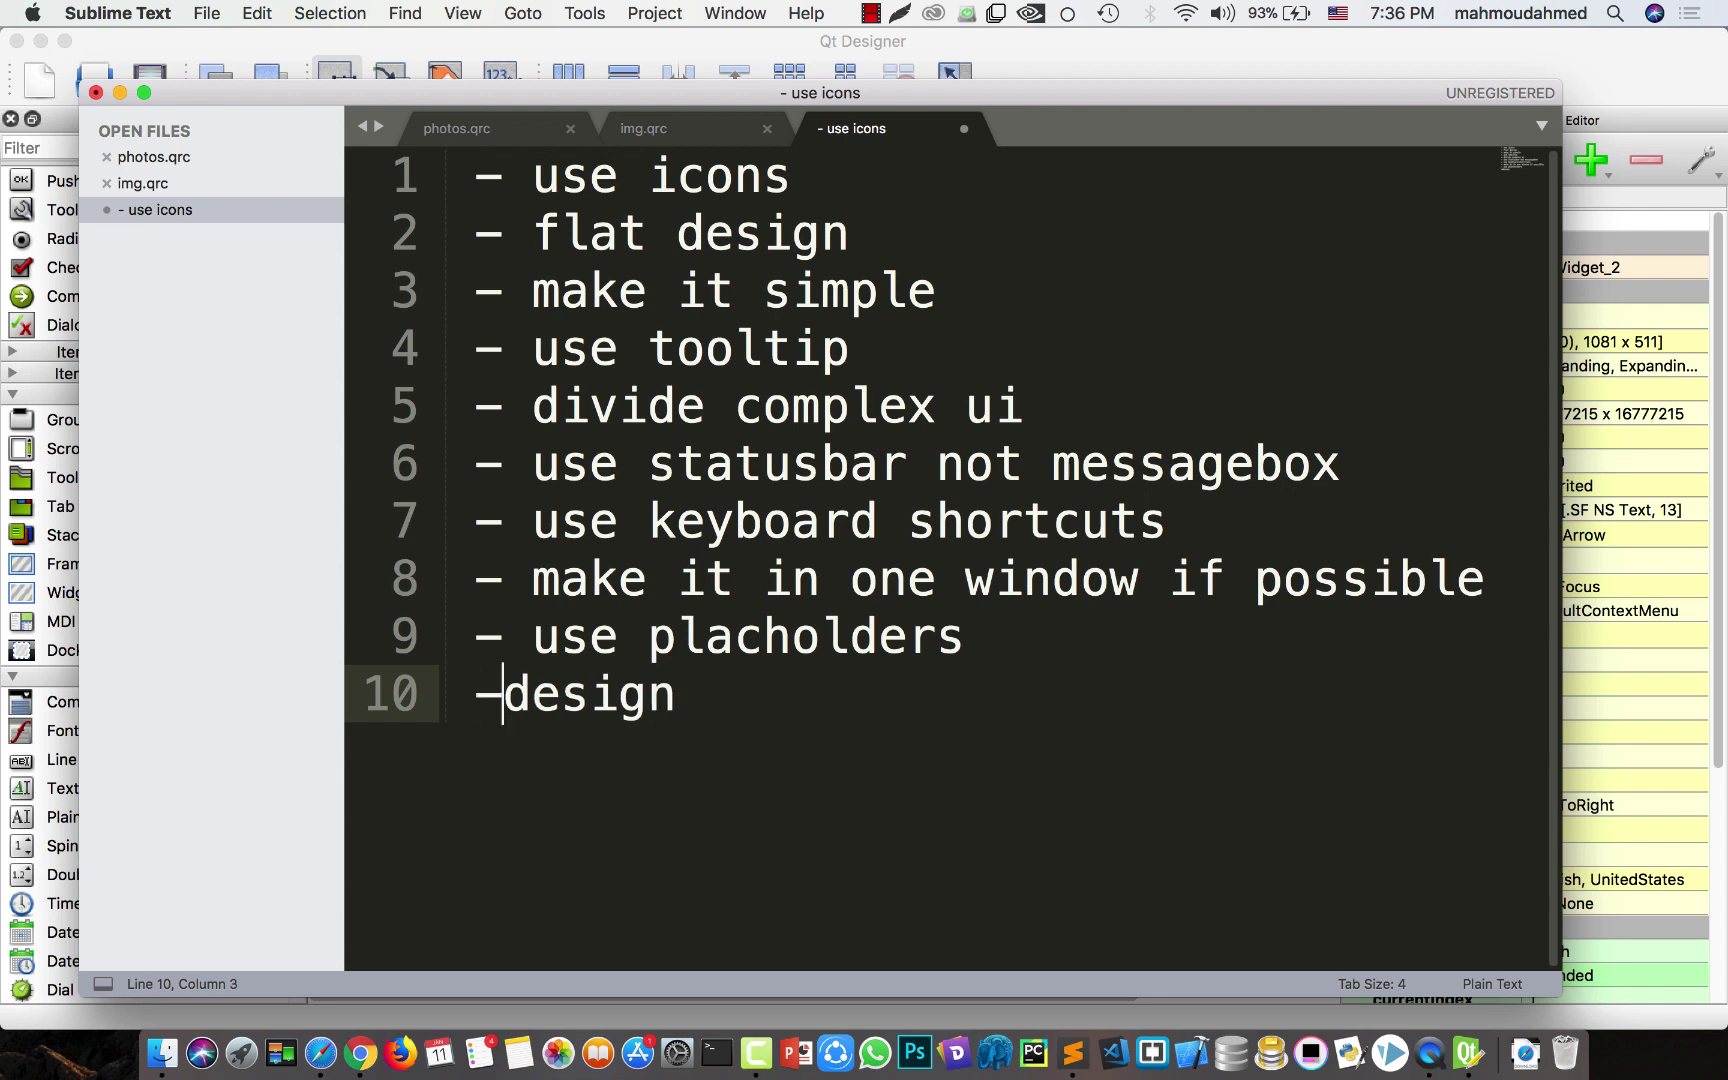
{"action": "key", "text": "Right"}
{"action": "key", "text": "Right"}
{"action": "key", "text": "Right"}
{"action": "key", "text": "Right"}
{"action": "key", "text": "Right"}
{"action": "key", "text": "Right"}
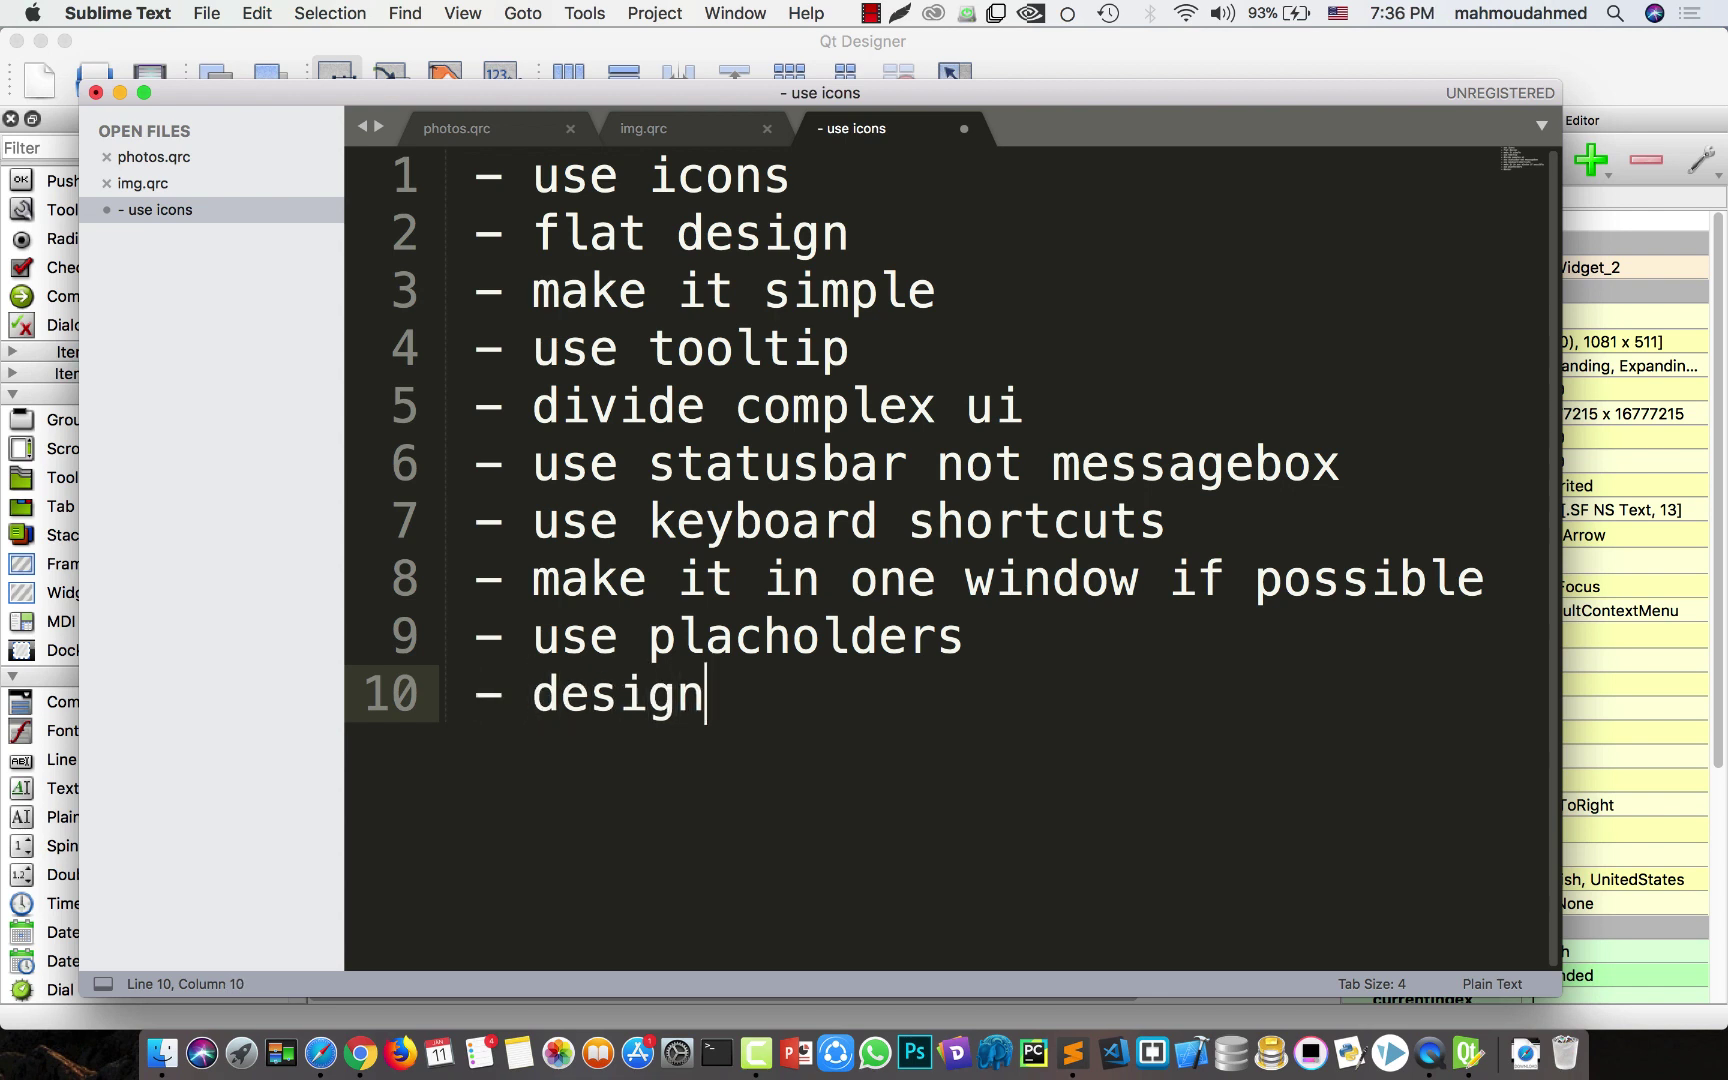
{"action": "type", "text": "first "}
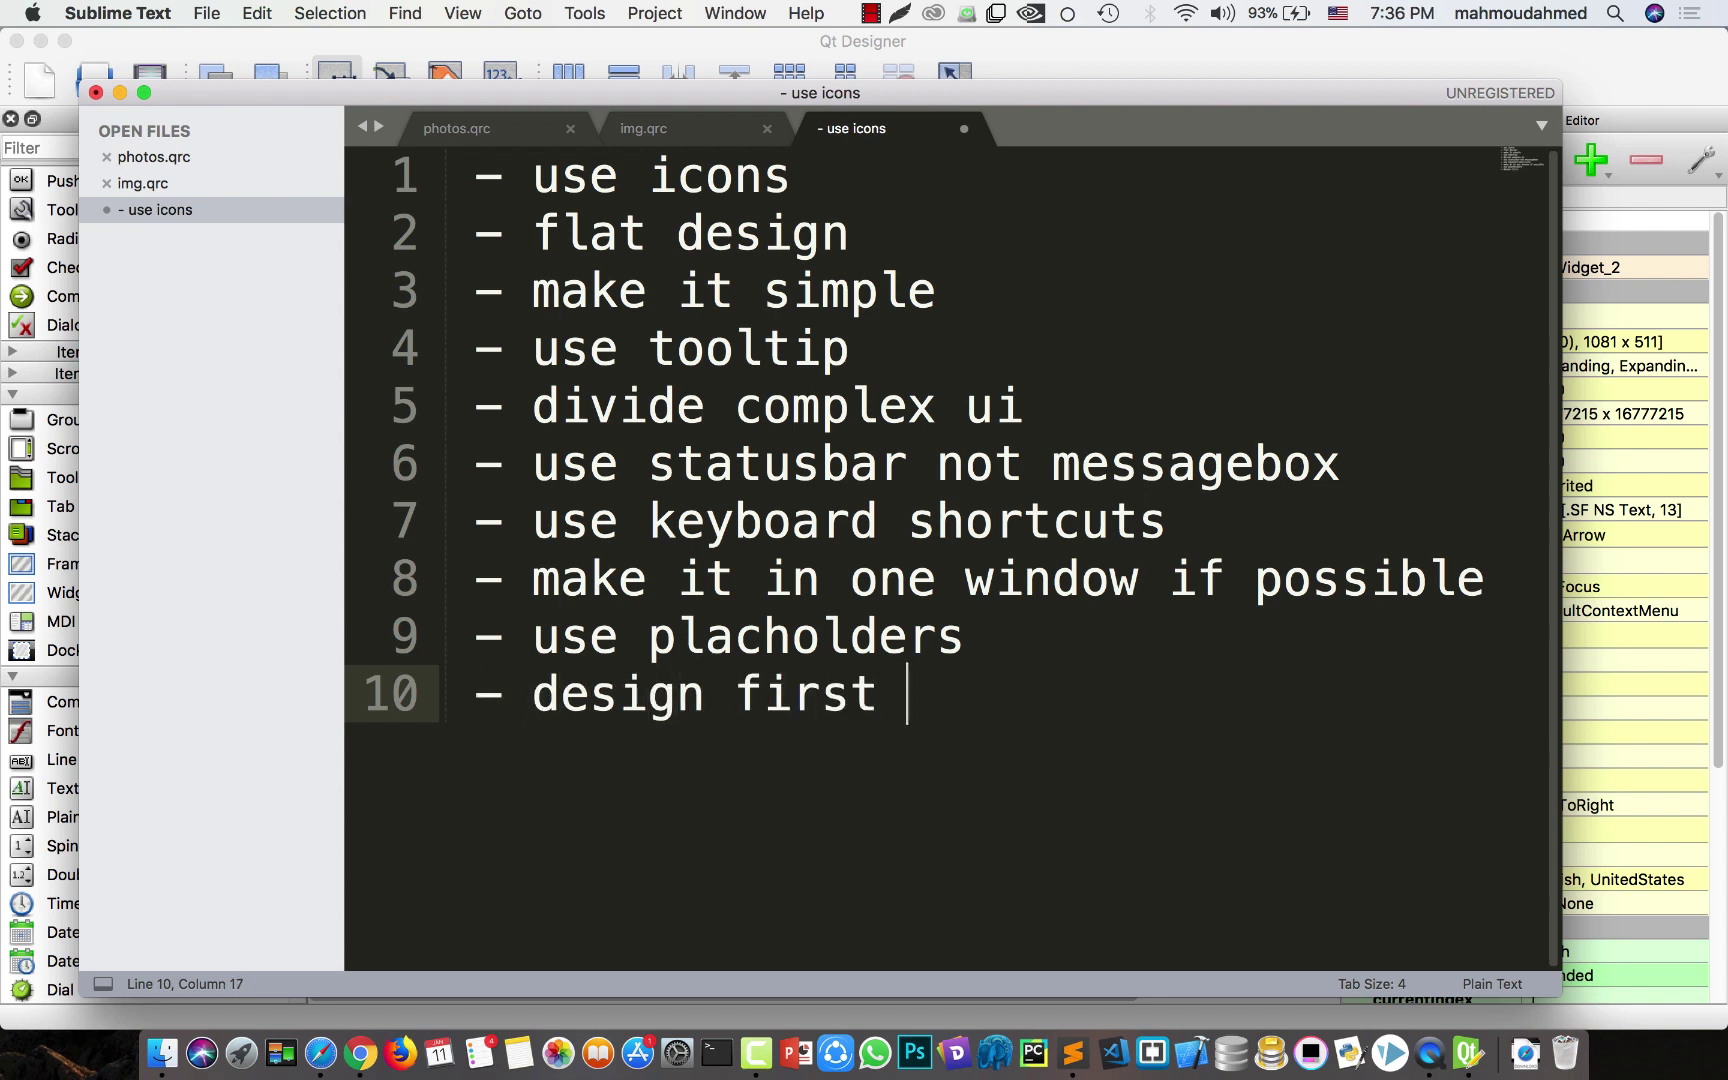
{"action": "type", "text": "then code"}
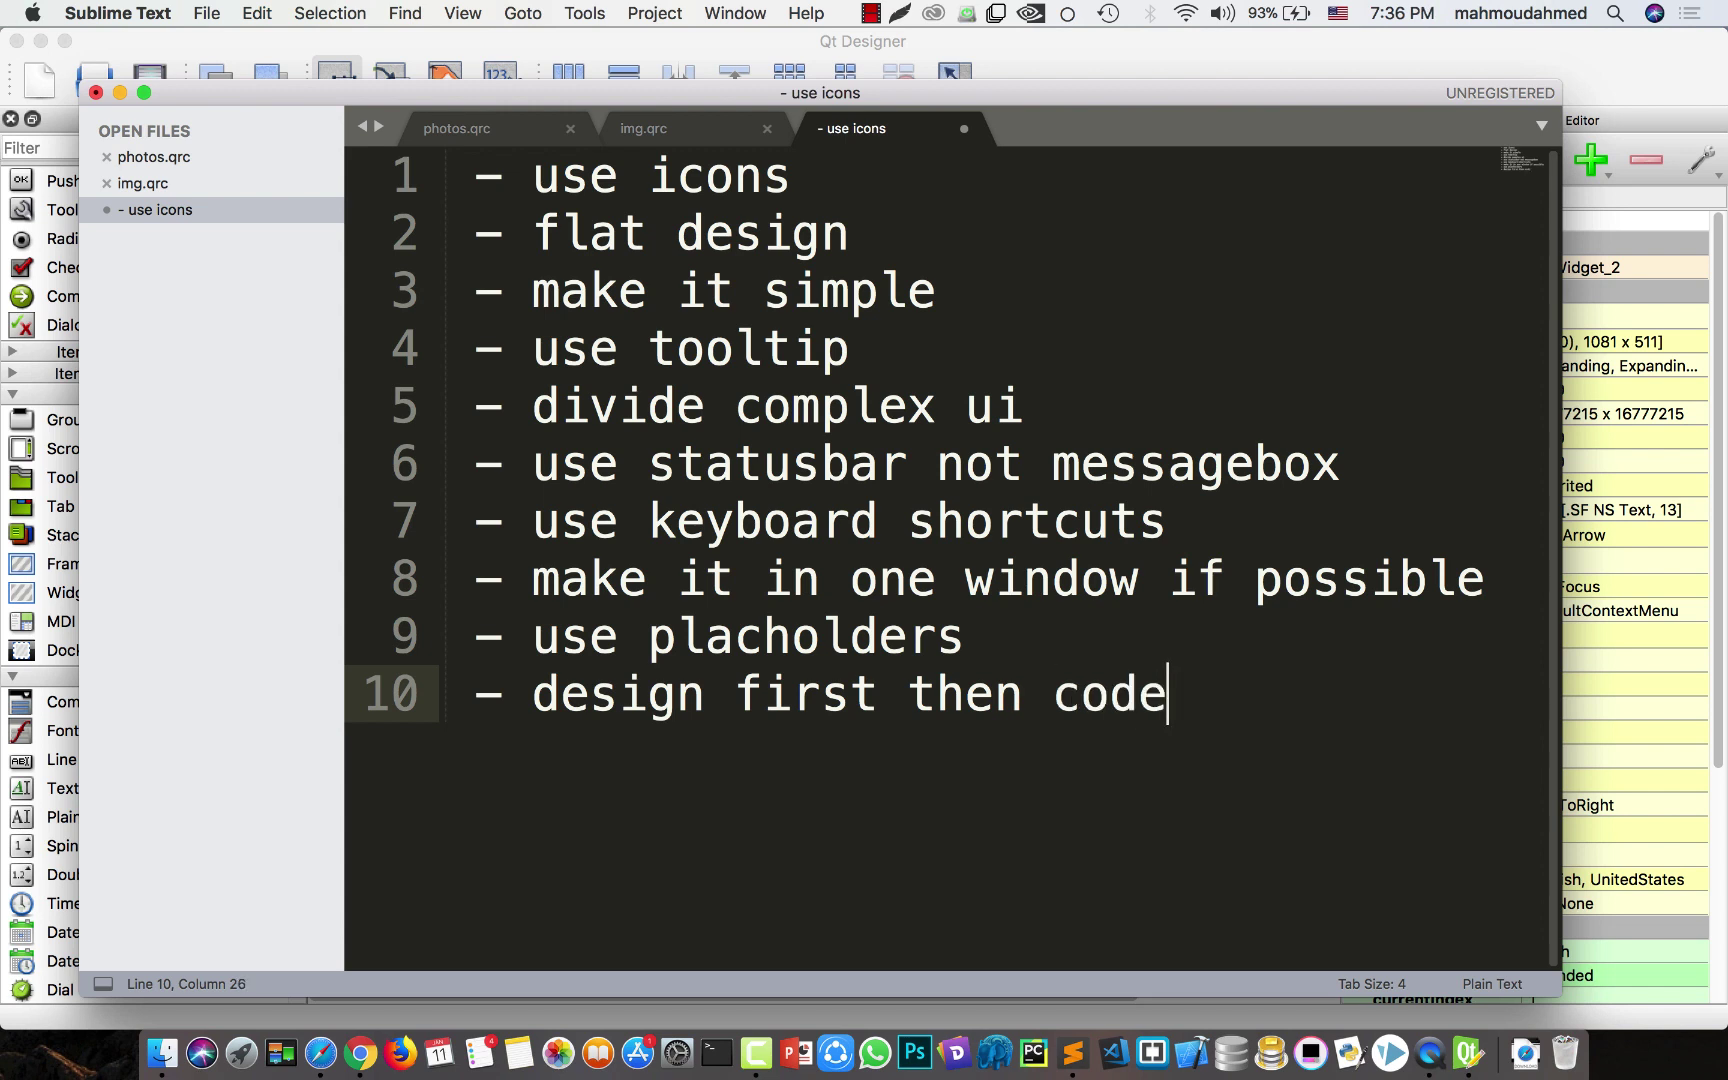